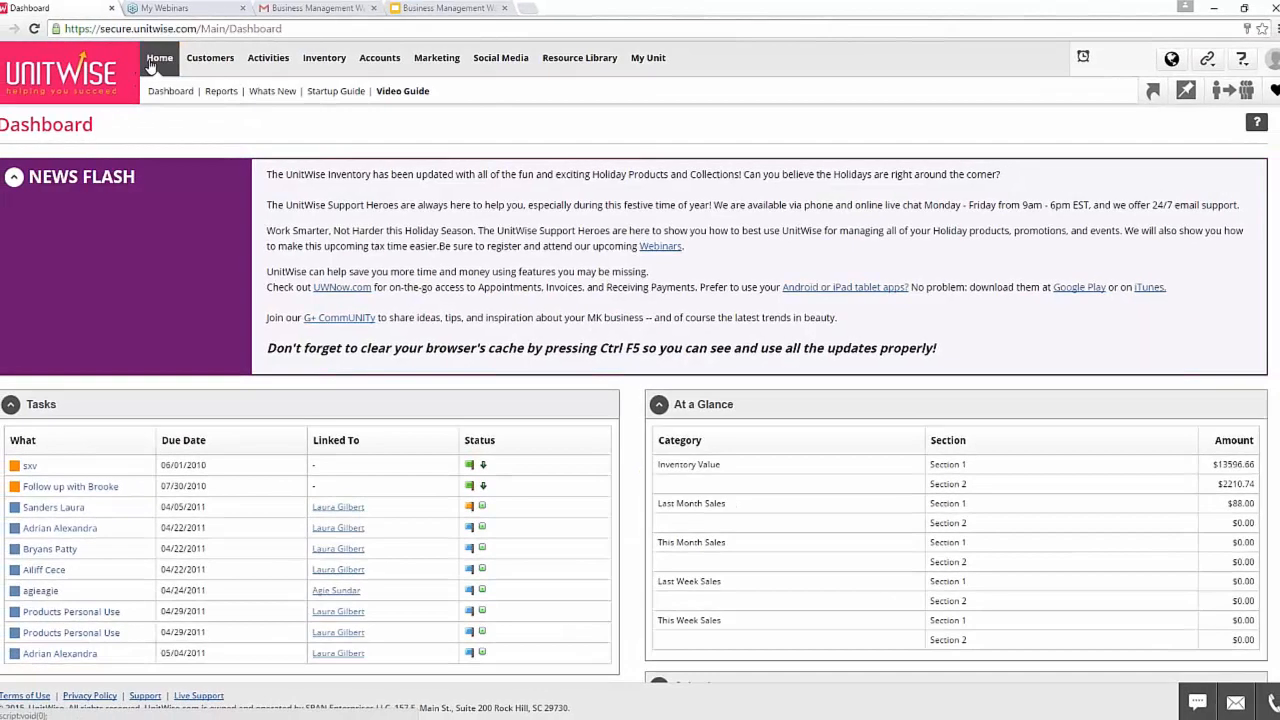
Open the Home dashboard and examine its News Flash, Tasks, At a Glance, Calendar, Open Invoices, Back Orders and Upcoming Birthdays/Anniversaries sections.
click(148, 69)
click(108, 95)
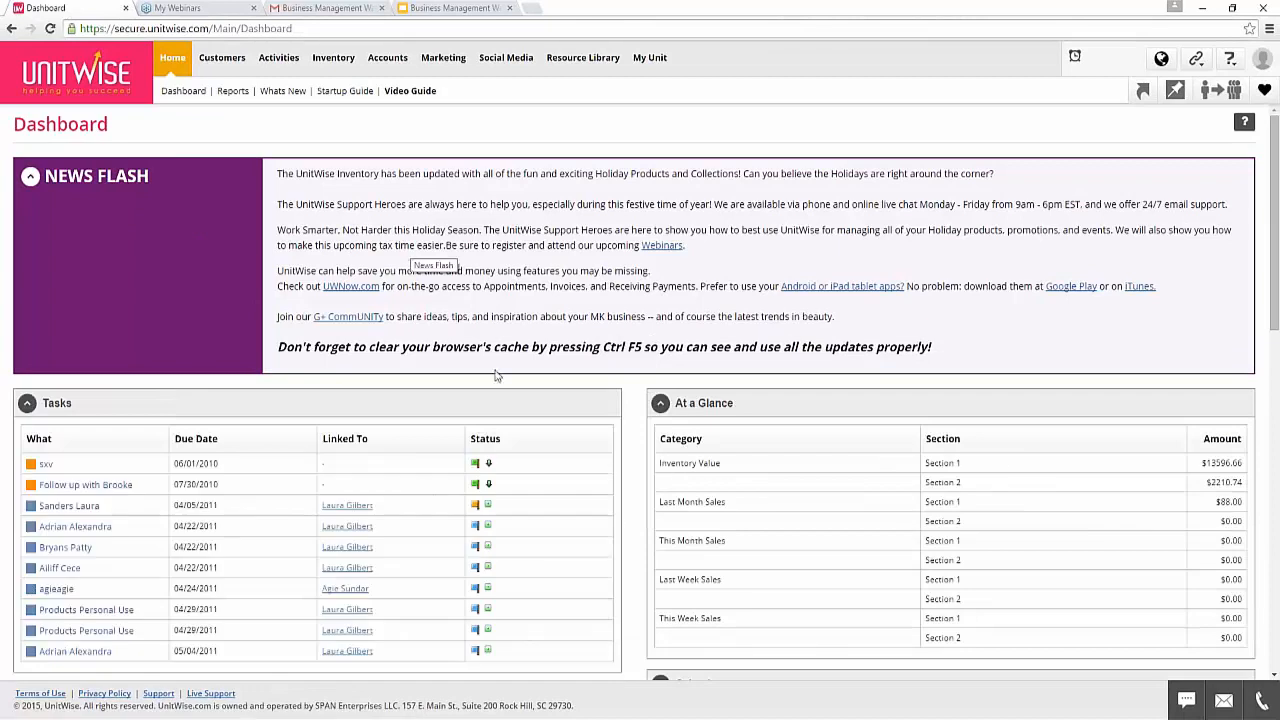
scroll(499, 391, down, 3)
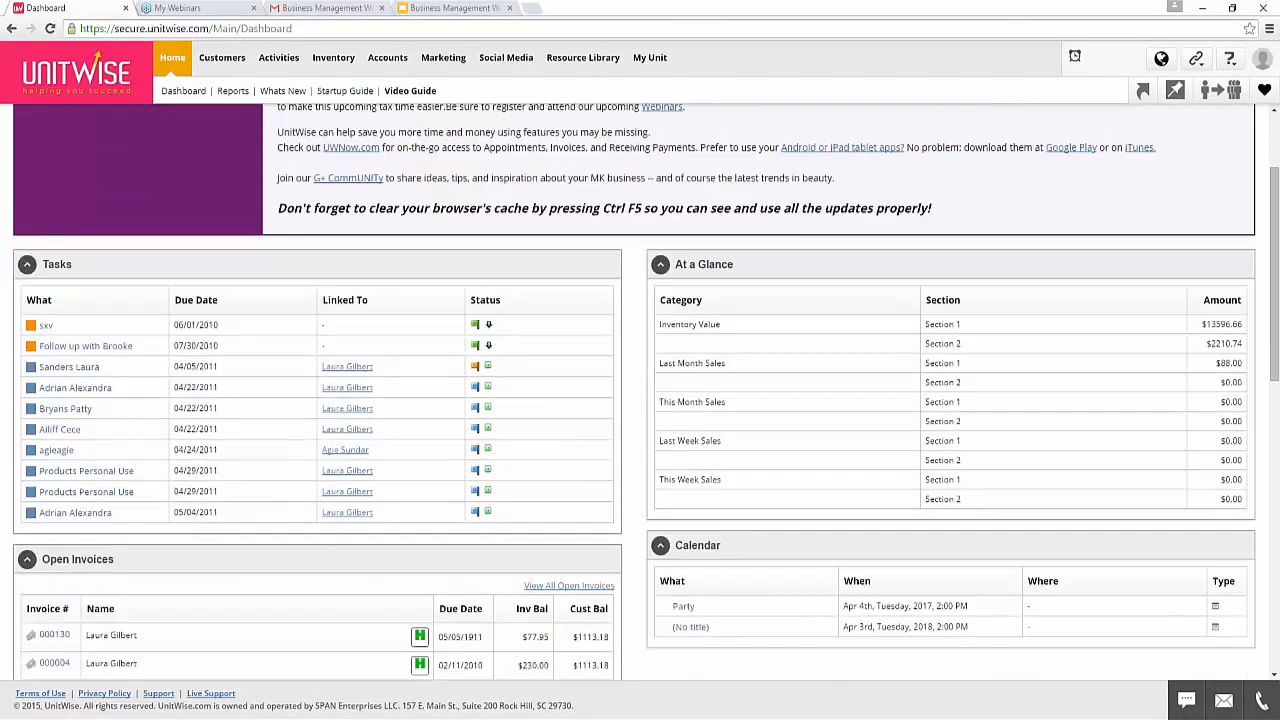
scroll(491, 390, down, 3)
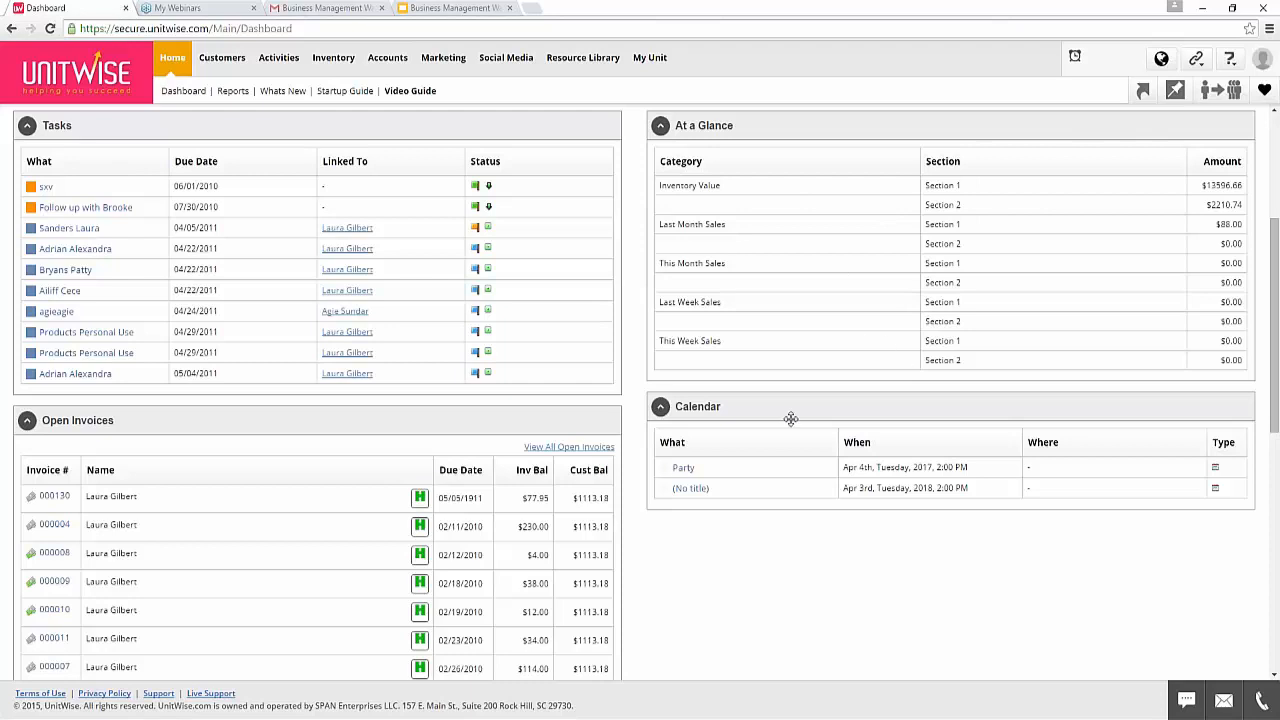
scroll(770, 456, down, 5)
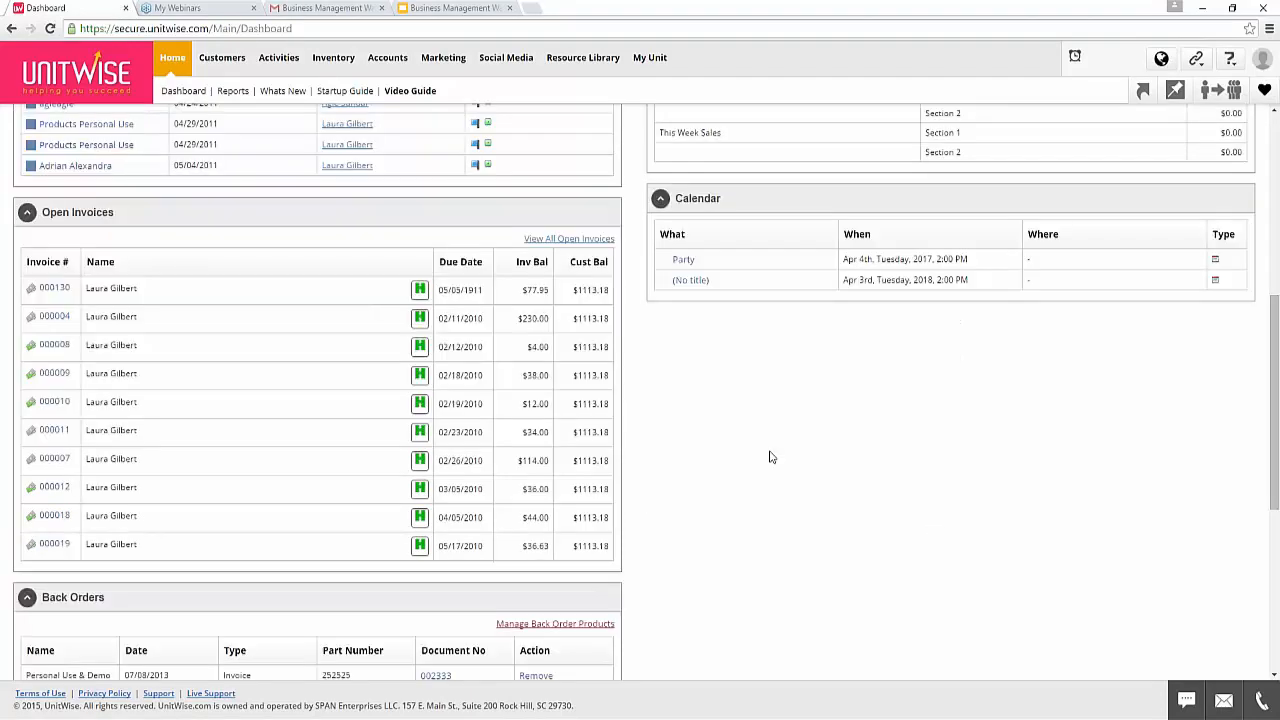
scroll(650, 492, down, 2)
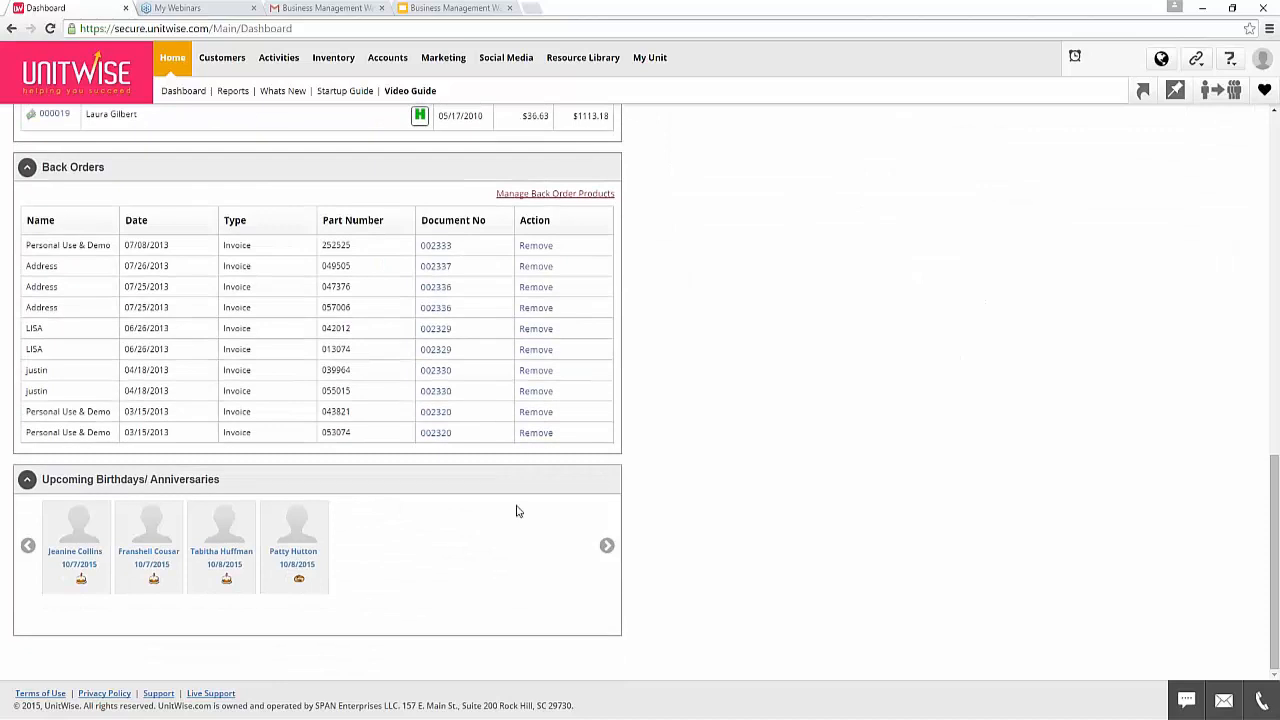
scroll(666, 446, up, 5)
scroll(656, 447, up, 4)
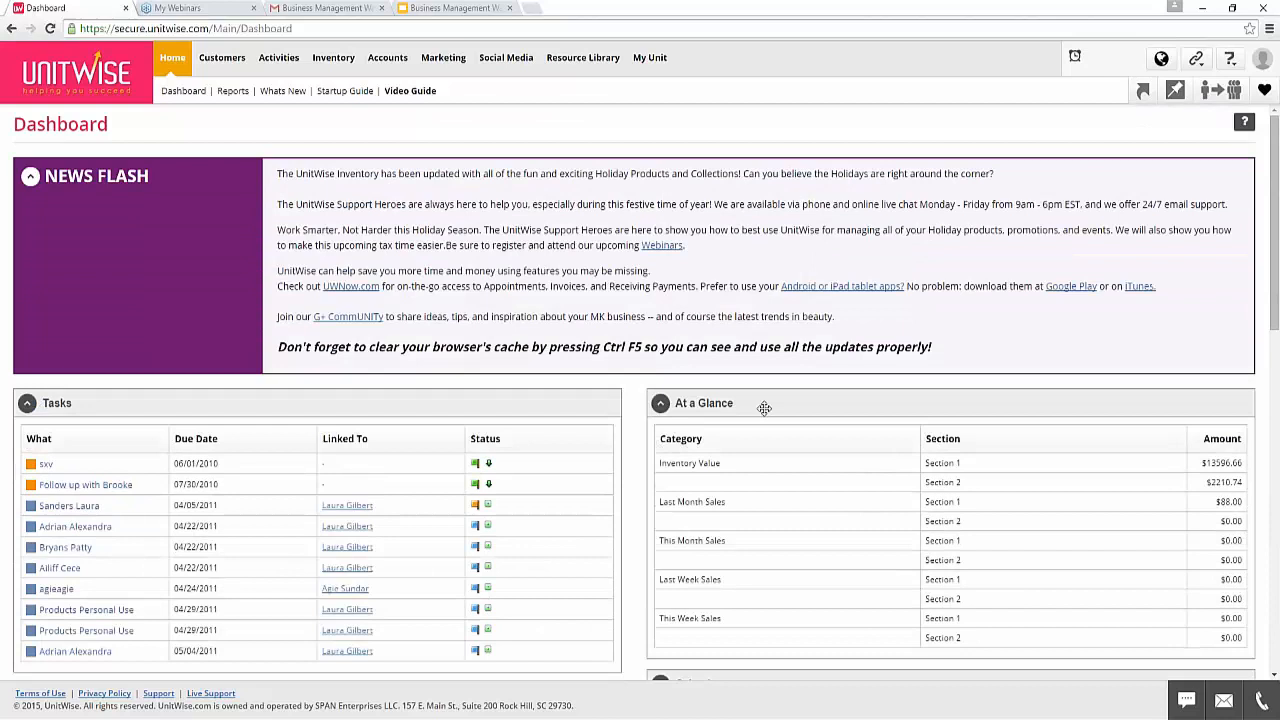
Rearrange the dashboard by moving At a Glance to the Tasks widget's place and moving Tasks below the Calendar.
drag(764, 408, 131, 405)
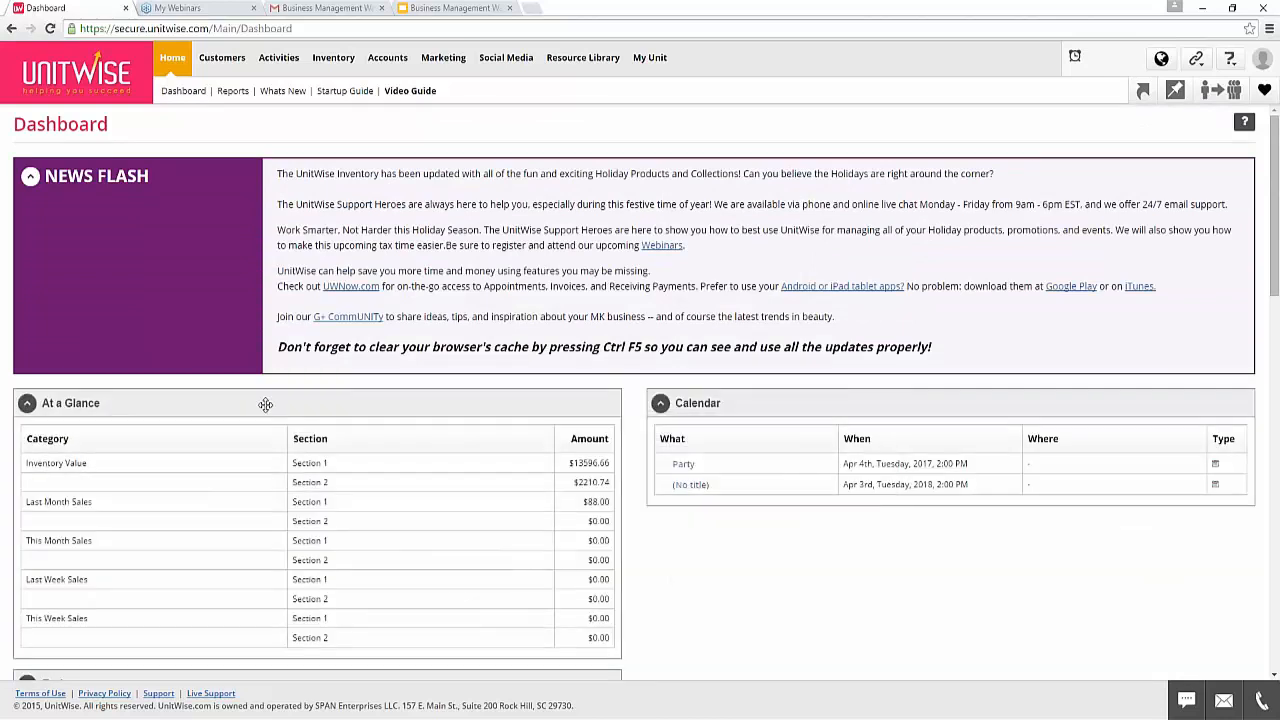
scroll(705, 430, down, 3)
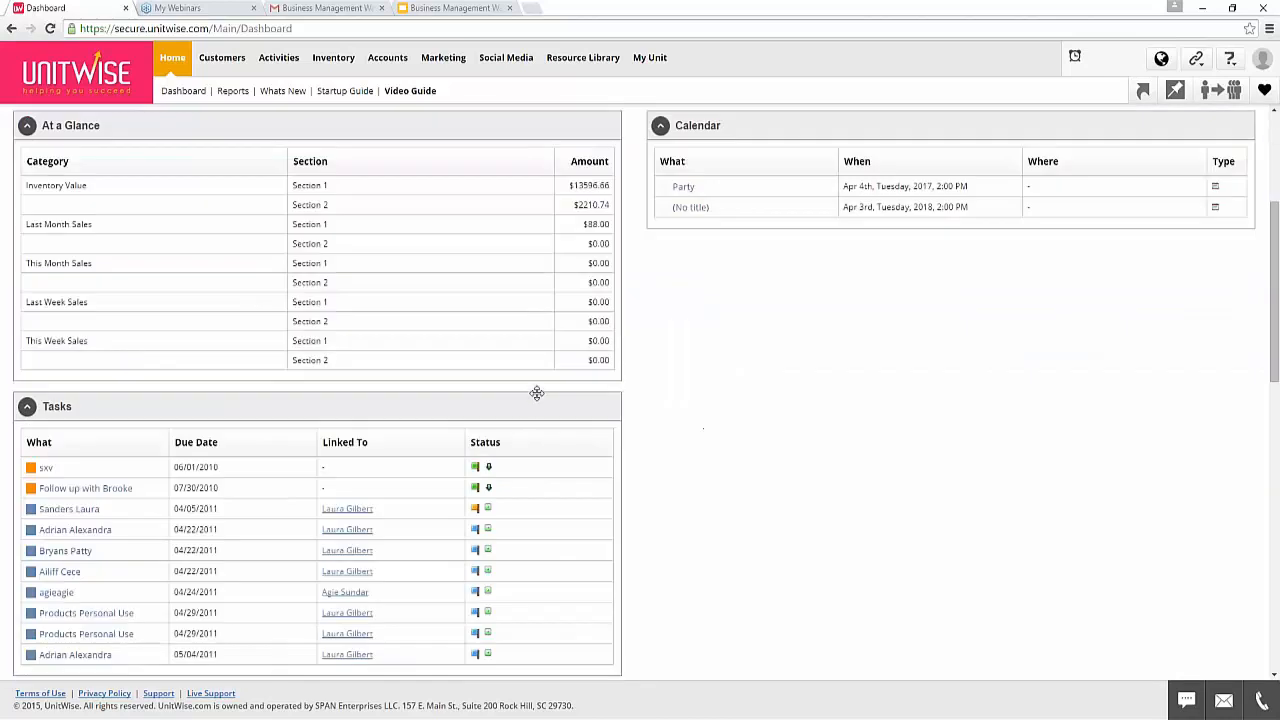
drag(526, 403, 1012, 313)
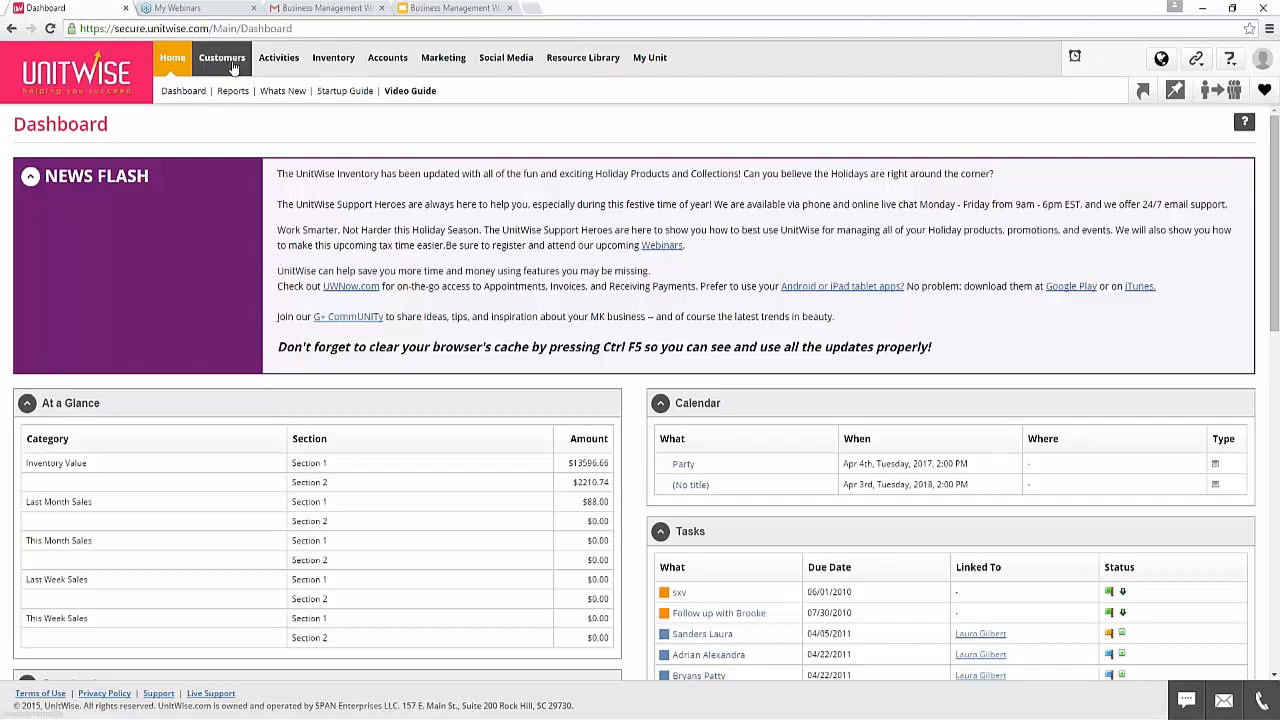
Open the Customer Center and switch its list from Active Customers to the Address Book.
mouse_move(230, 67)
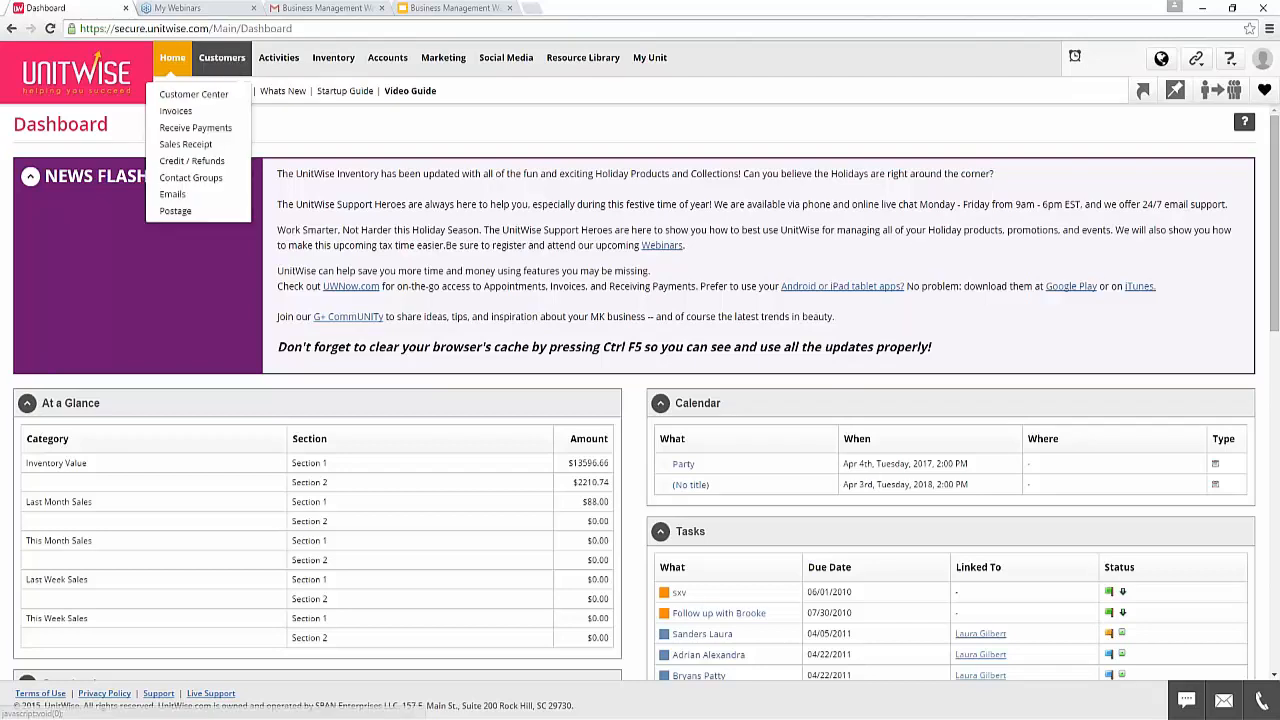
click(205, 93)
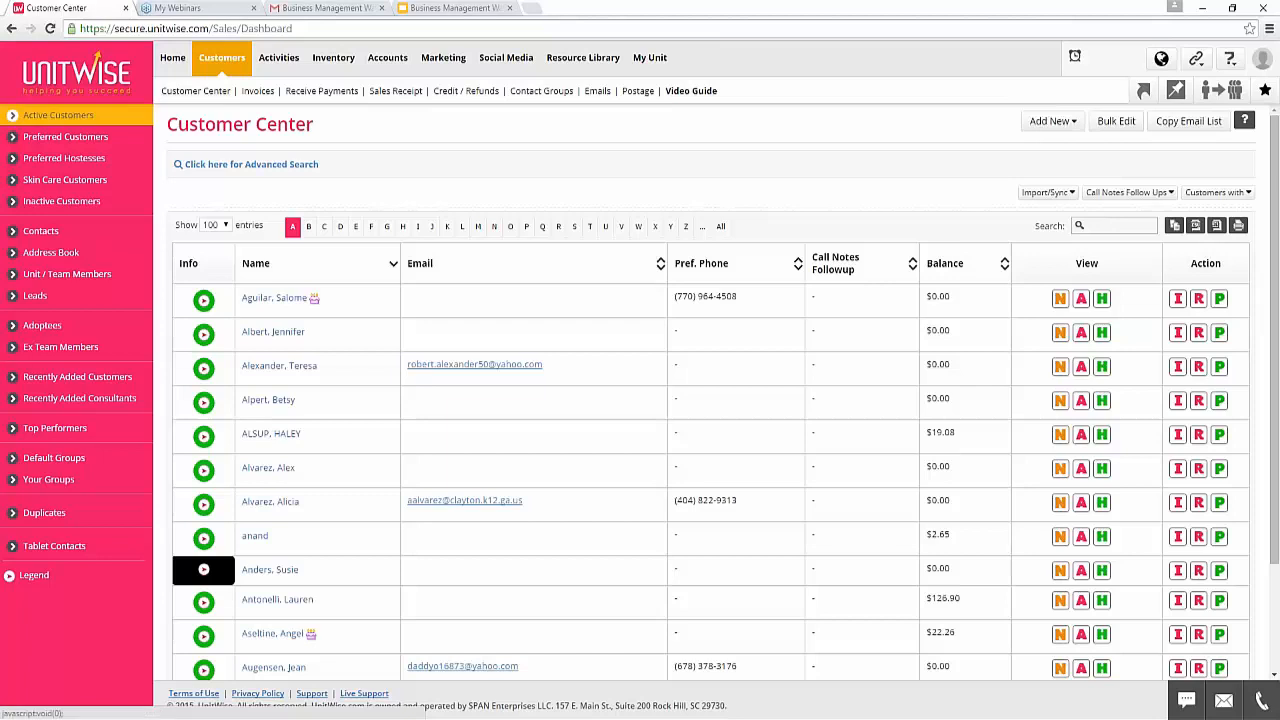
click(68, 118)
click(52, 253)
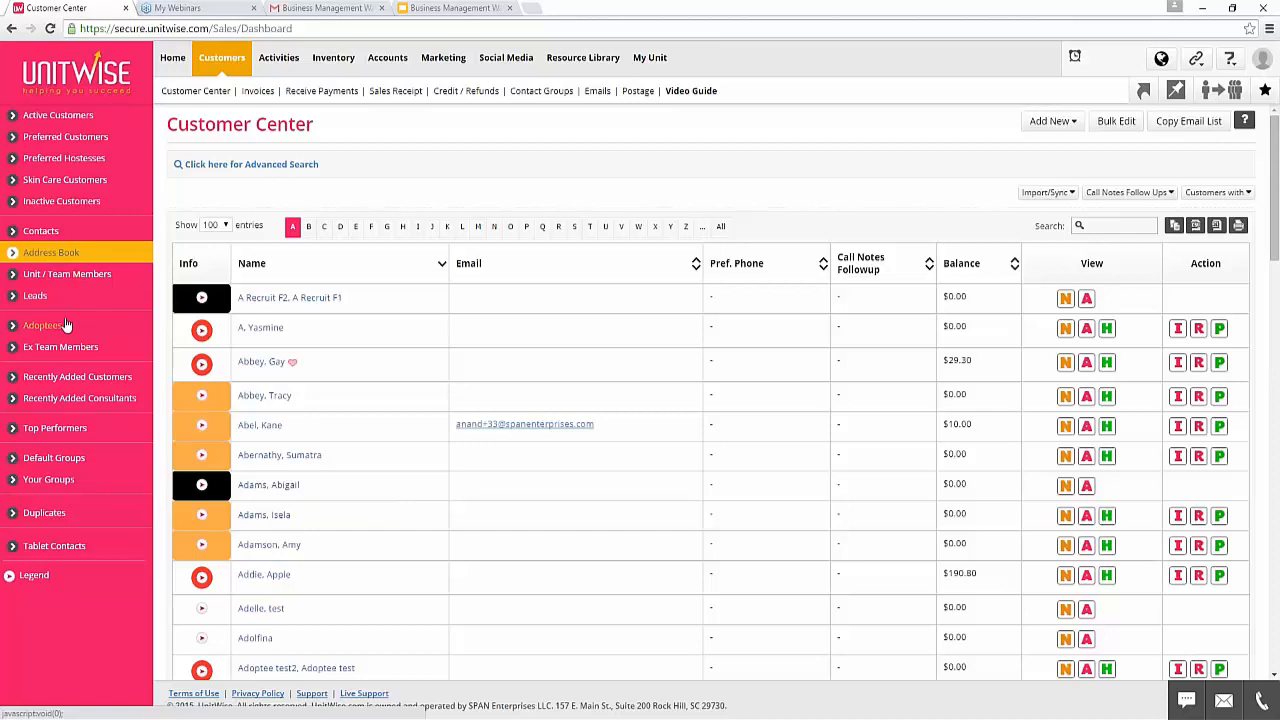
Expand the Legend of icons and contact colors and return the list to Active Customers.
click(30, 577)
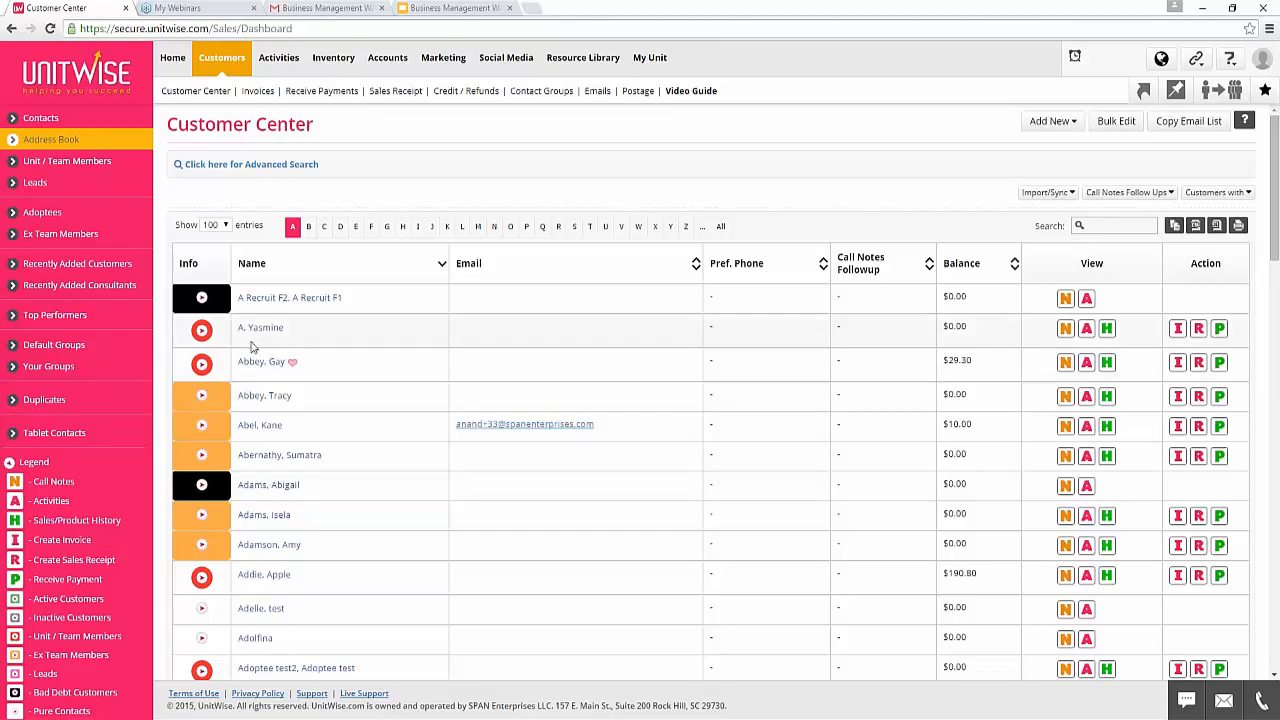
scroll(60, 140, up, 2)
click(84, 118)
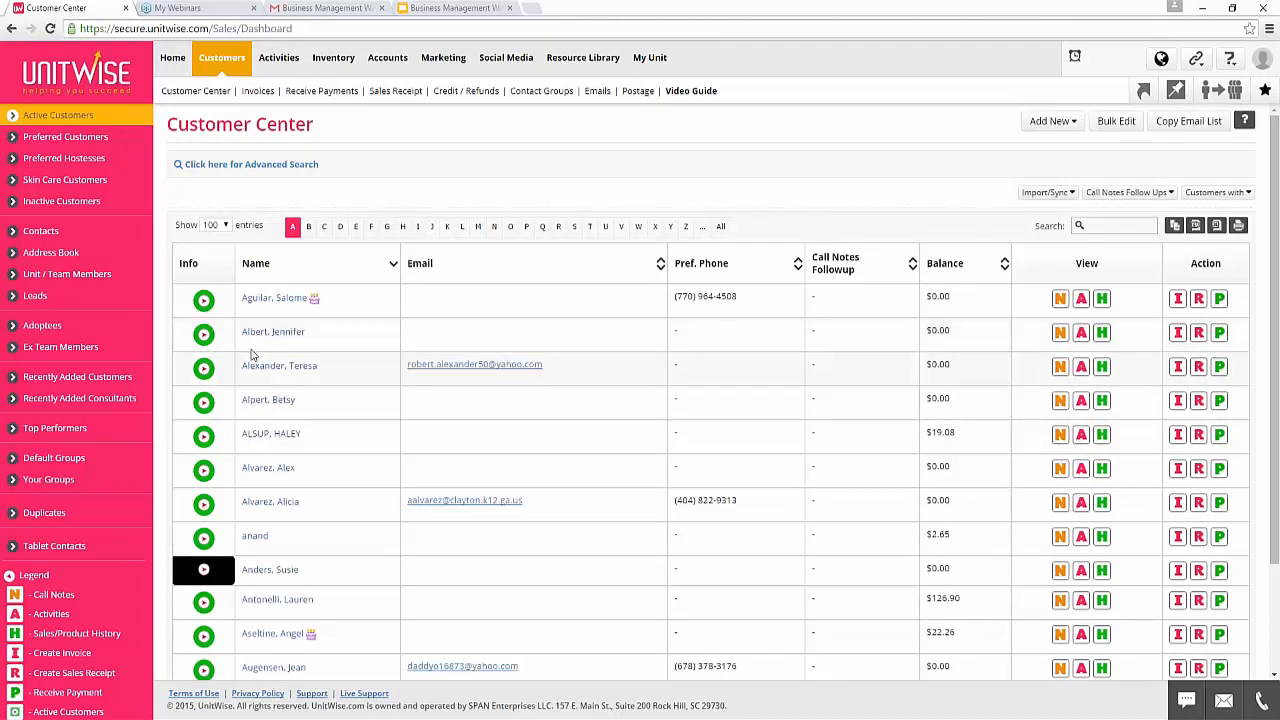
Open the second active customer's record, examine all sections of its Main Info from Primary Information to Important Dates, and close the record.
click(268, 332)
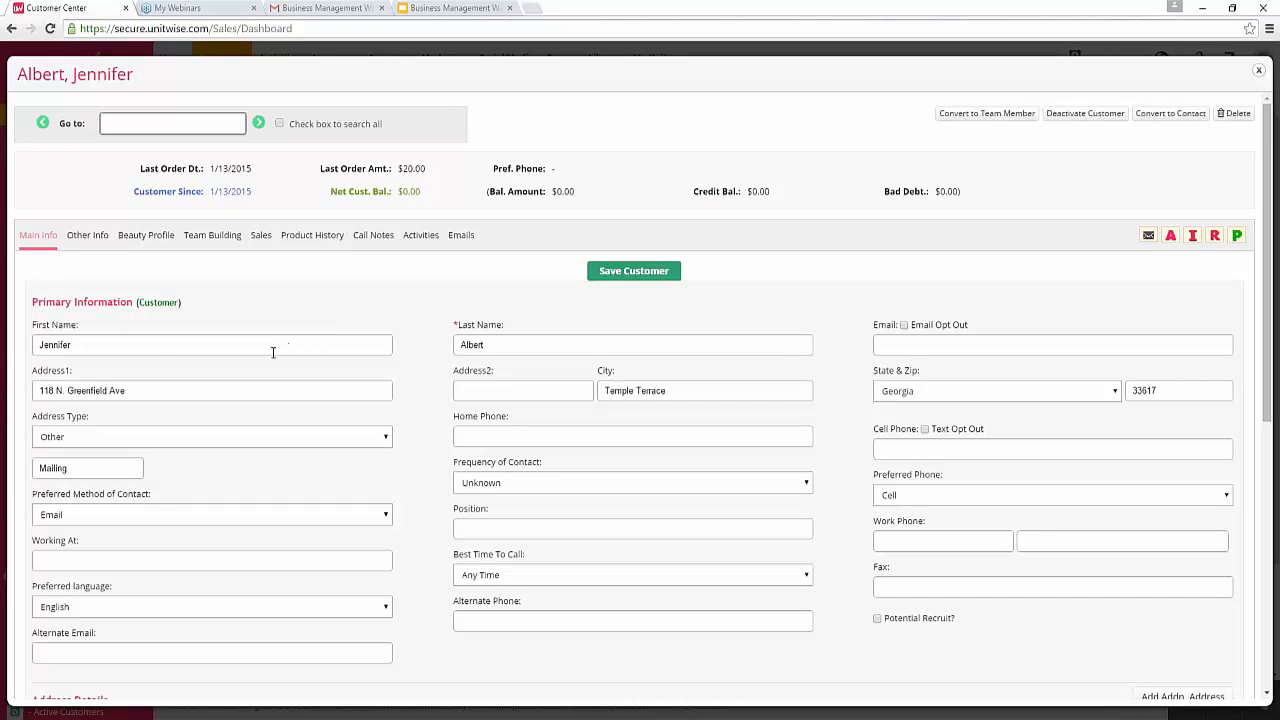
scroll(294, 352, down, 1)
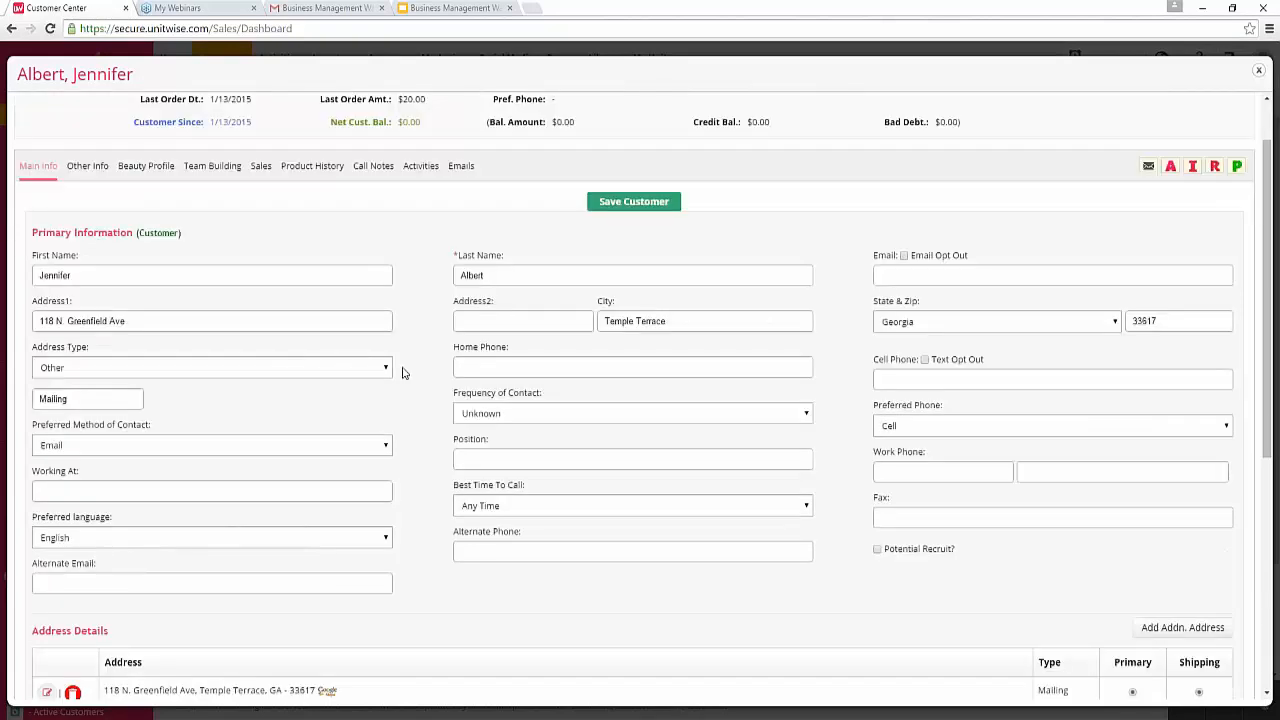
scroll(625, 422, down, 3)
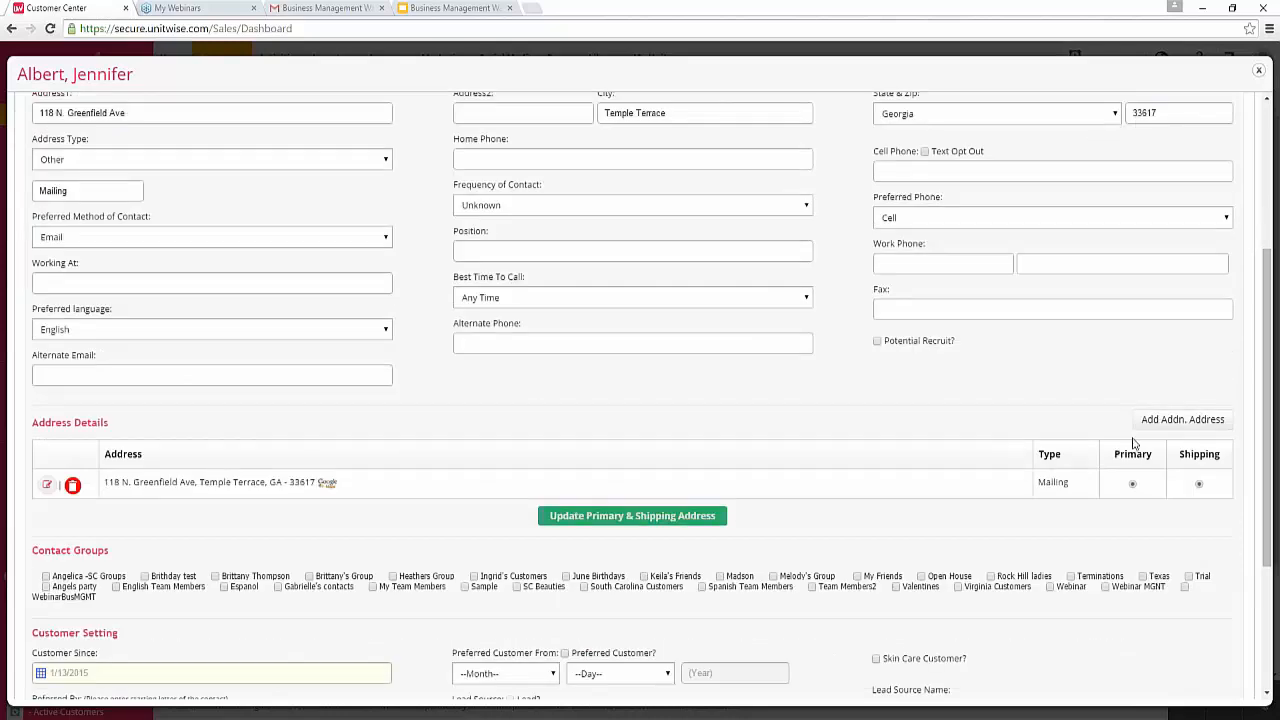
scroll(434, 403, down, 2)
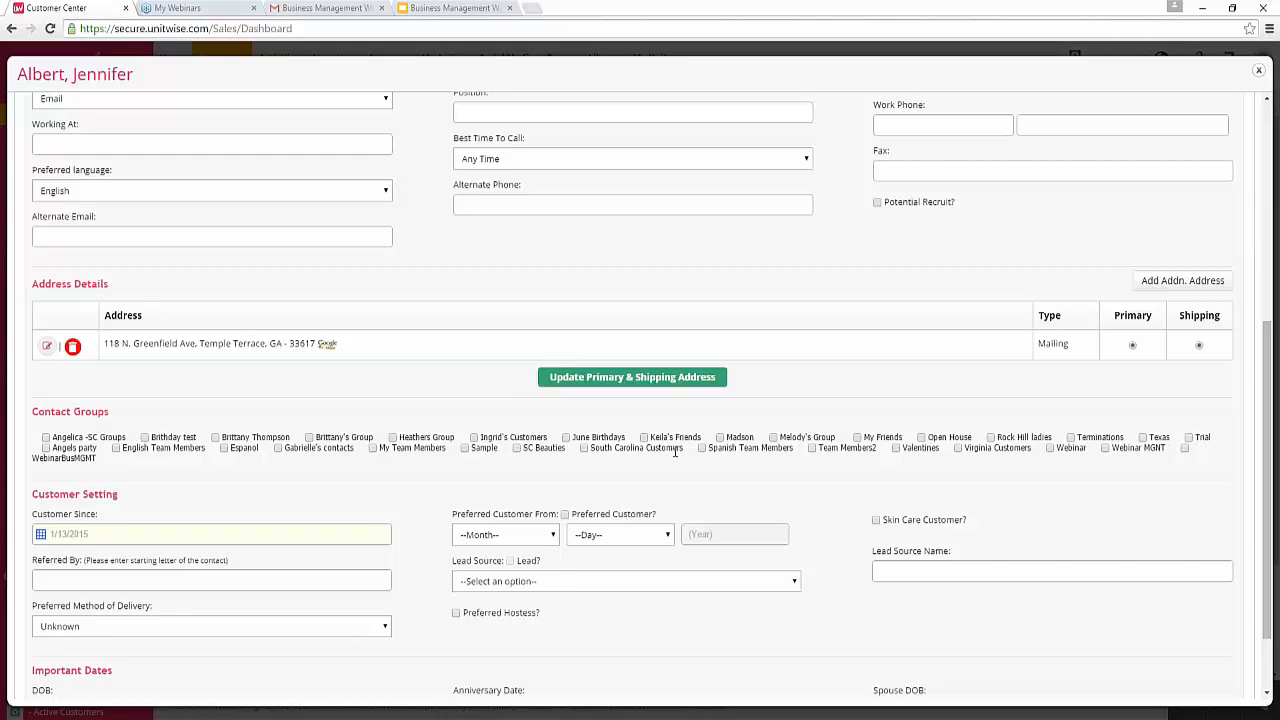
scroll(675, 452, down, 2)
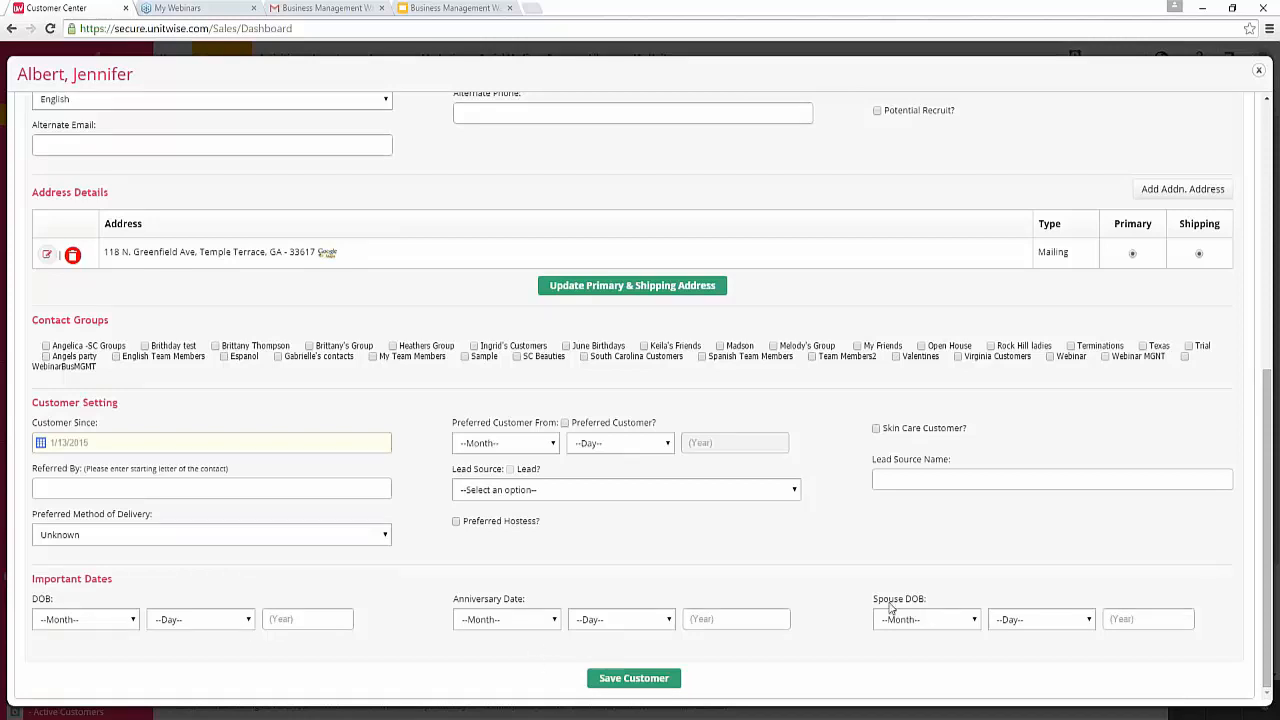
scroll(814, 588, up, 1)
scroll(812, 596, up, 5)
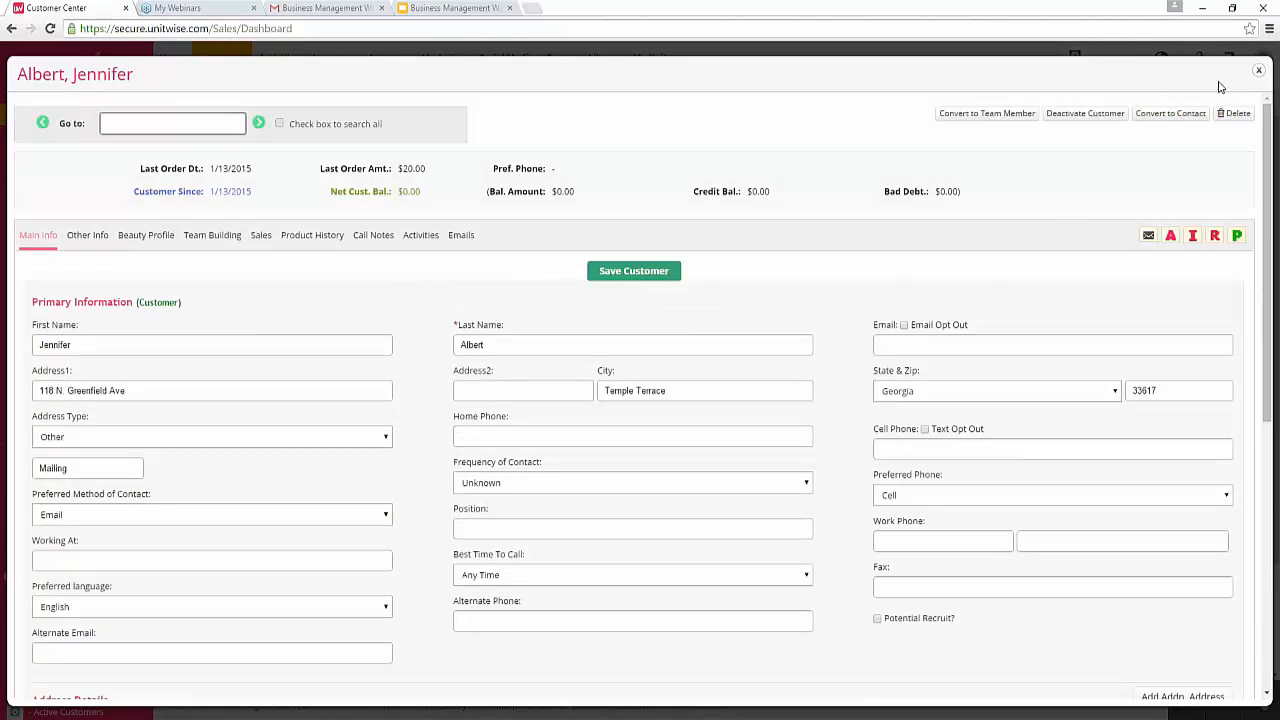
click(1257, 73)
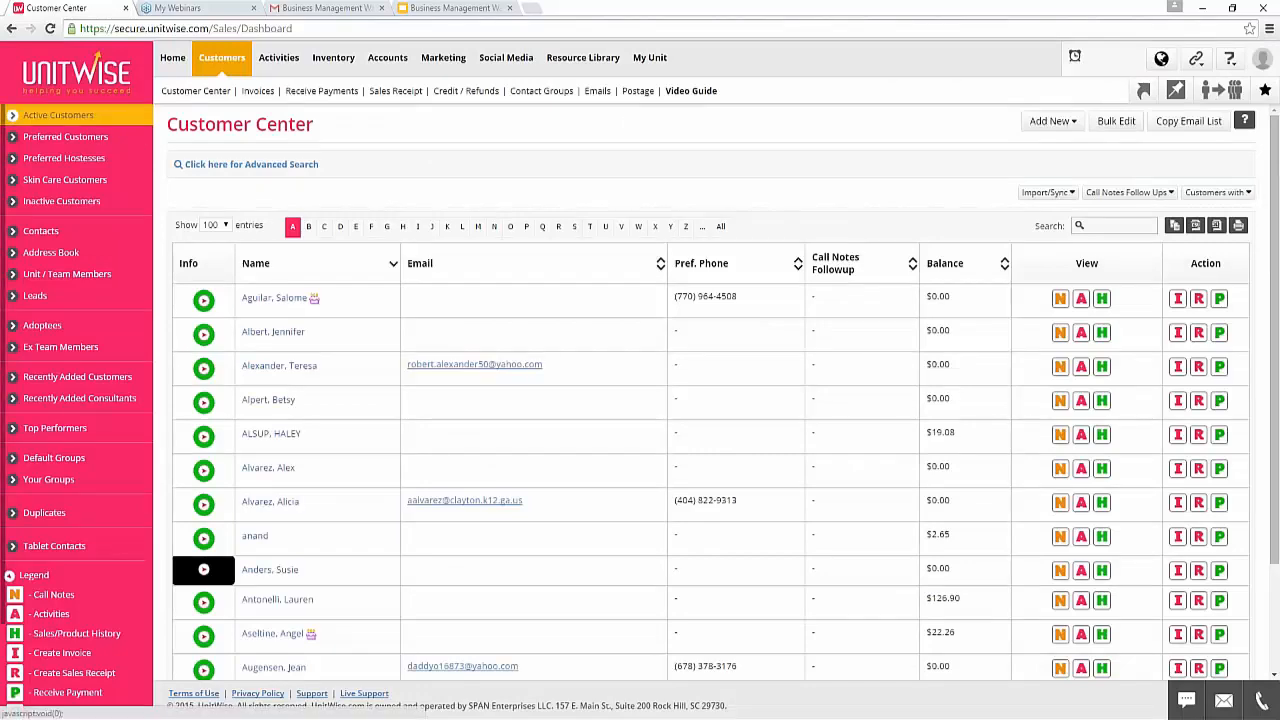
Filter the active customers to names starting with L and open the record of the customer listed directly below the Lopez entries.
scroll(266, 458, down, 1)
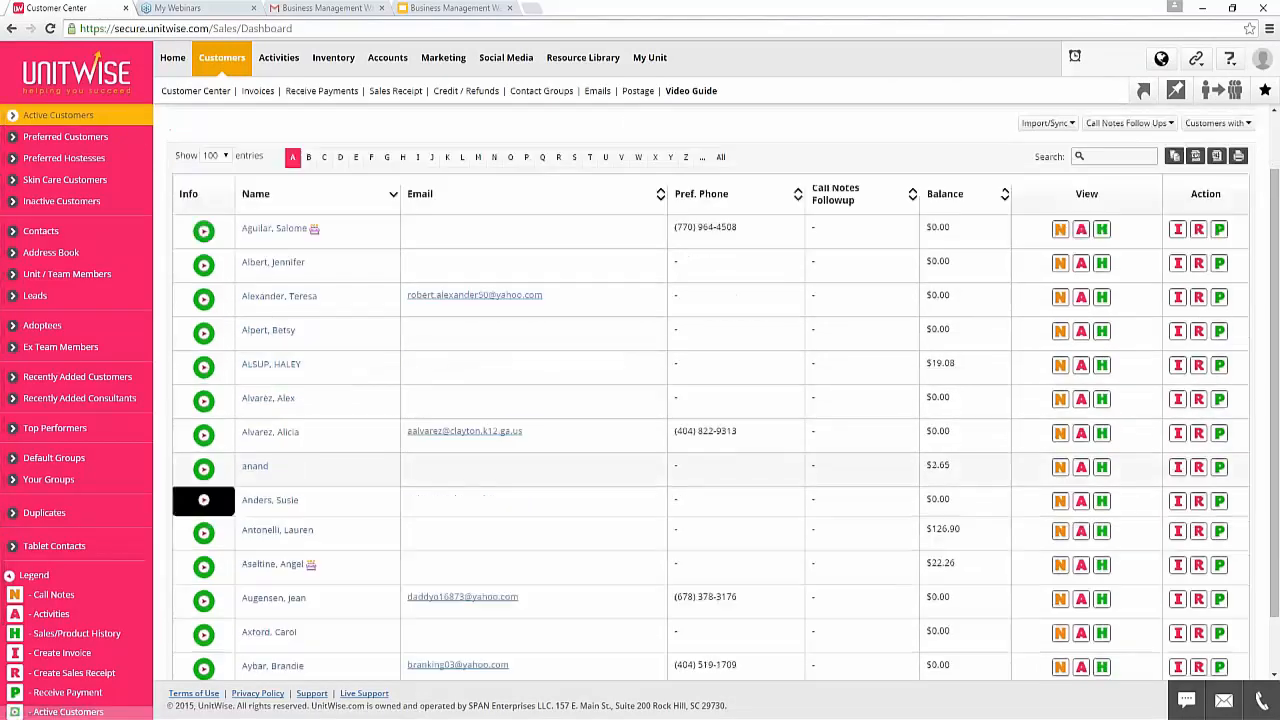
scroll(285, 558, up, 1)
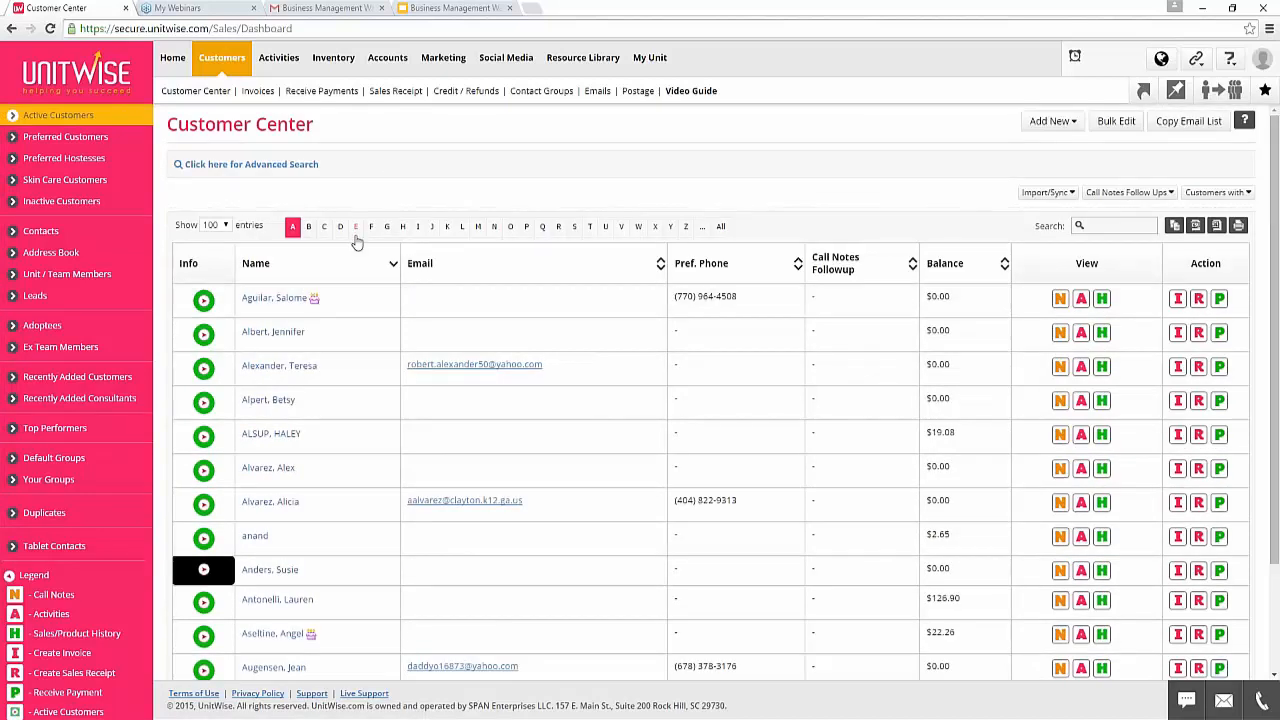
click(462, 230)
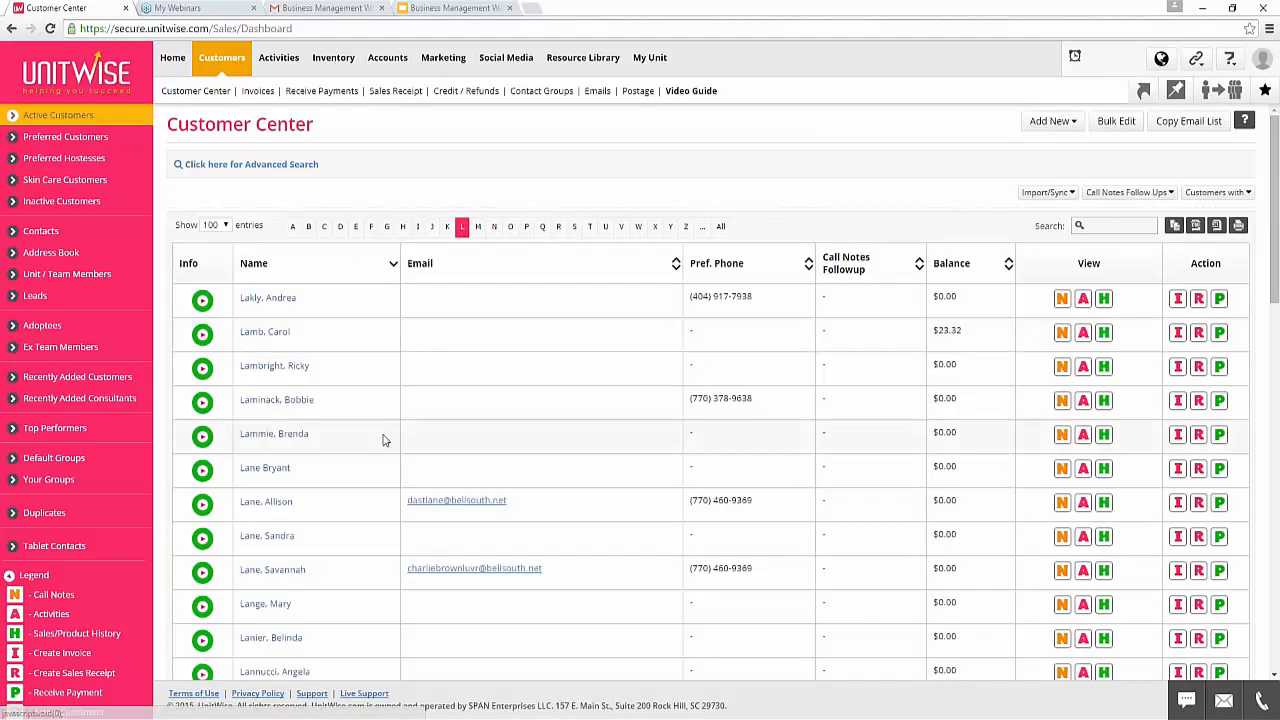
scroll(377, 449, down, 3)
scroll(378, 450, down, 2)
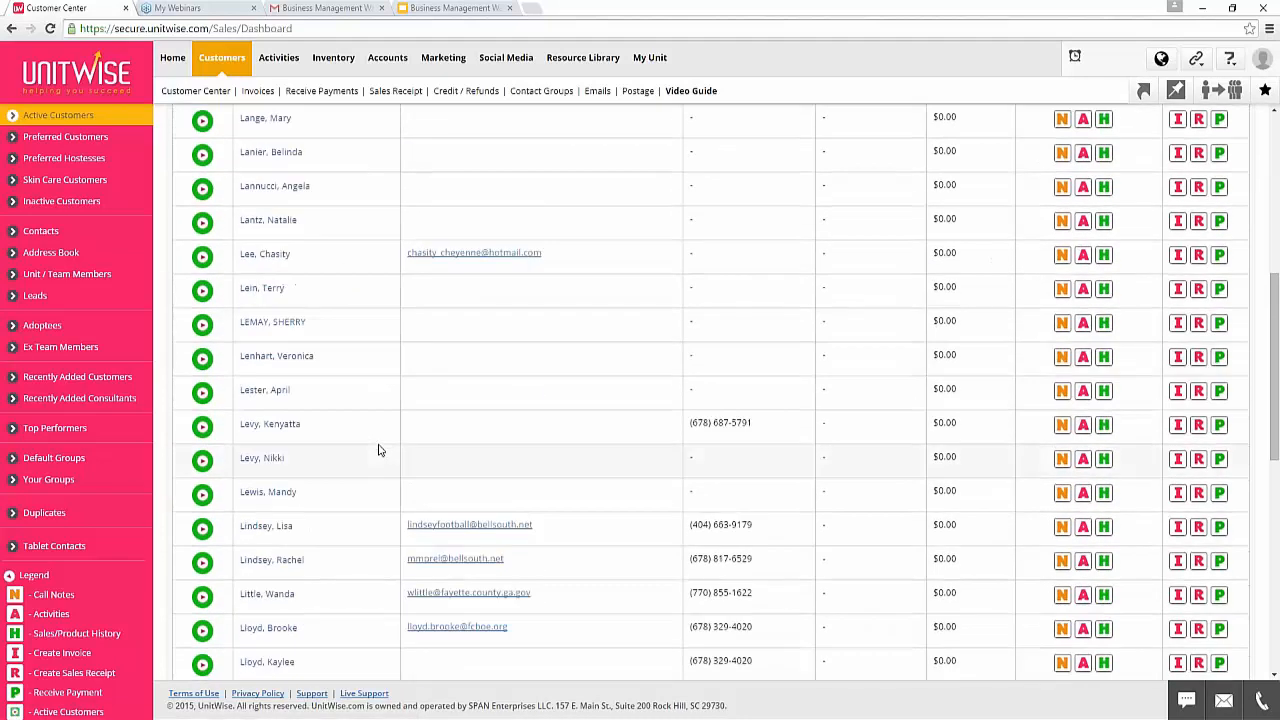
scroll(378, 450, down, 2)
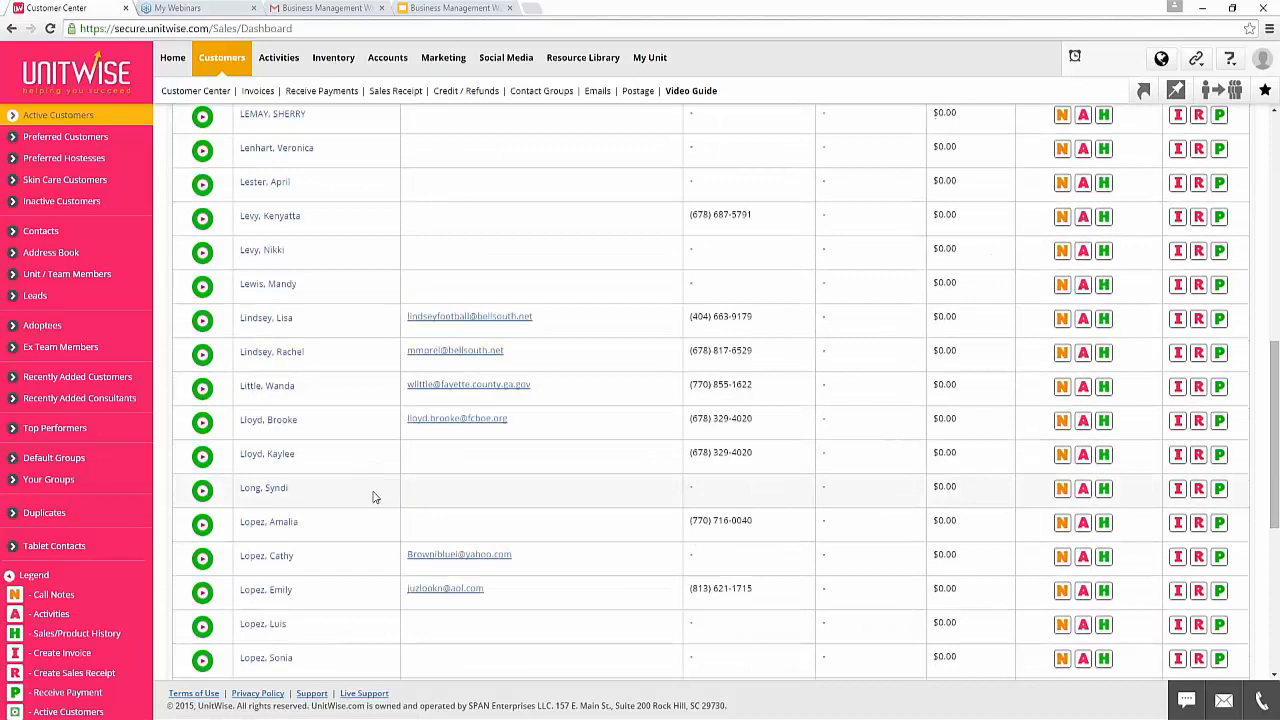
scroll(340, 505, down, 2)
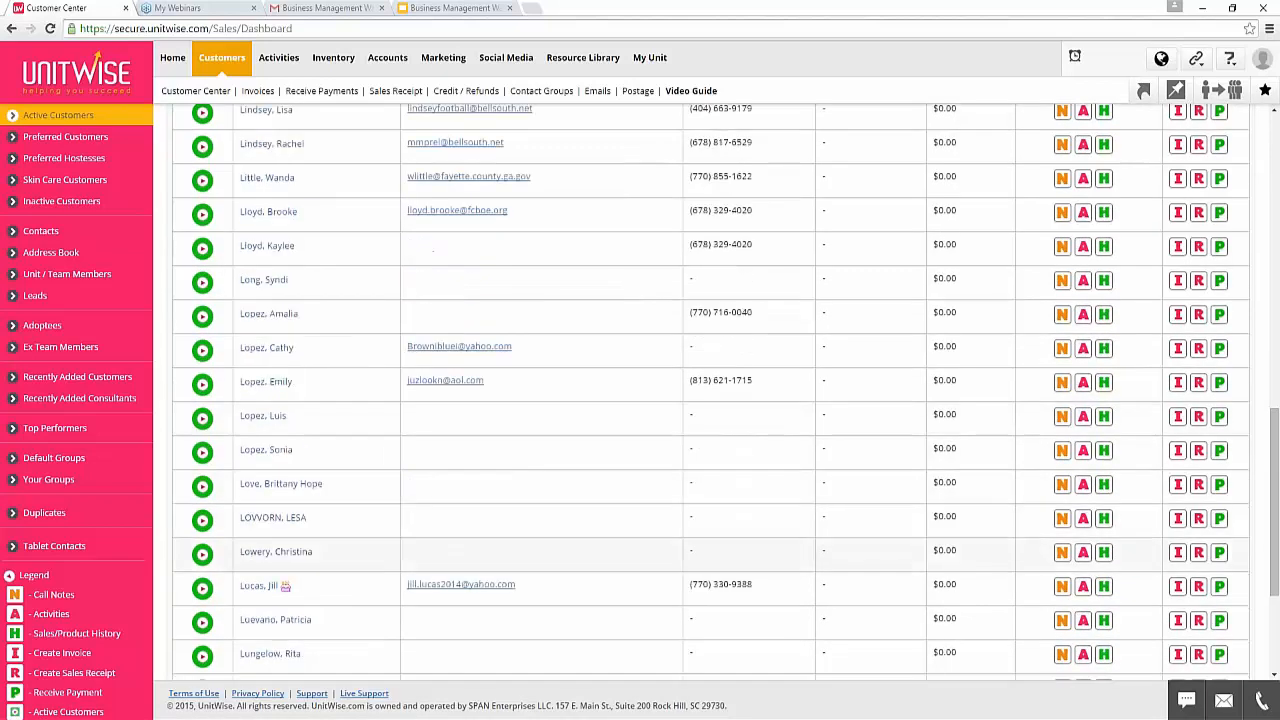
click(298, 486)
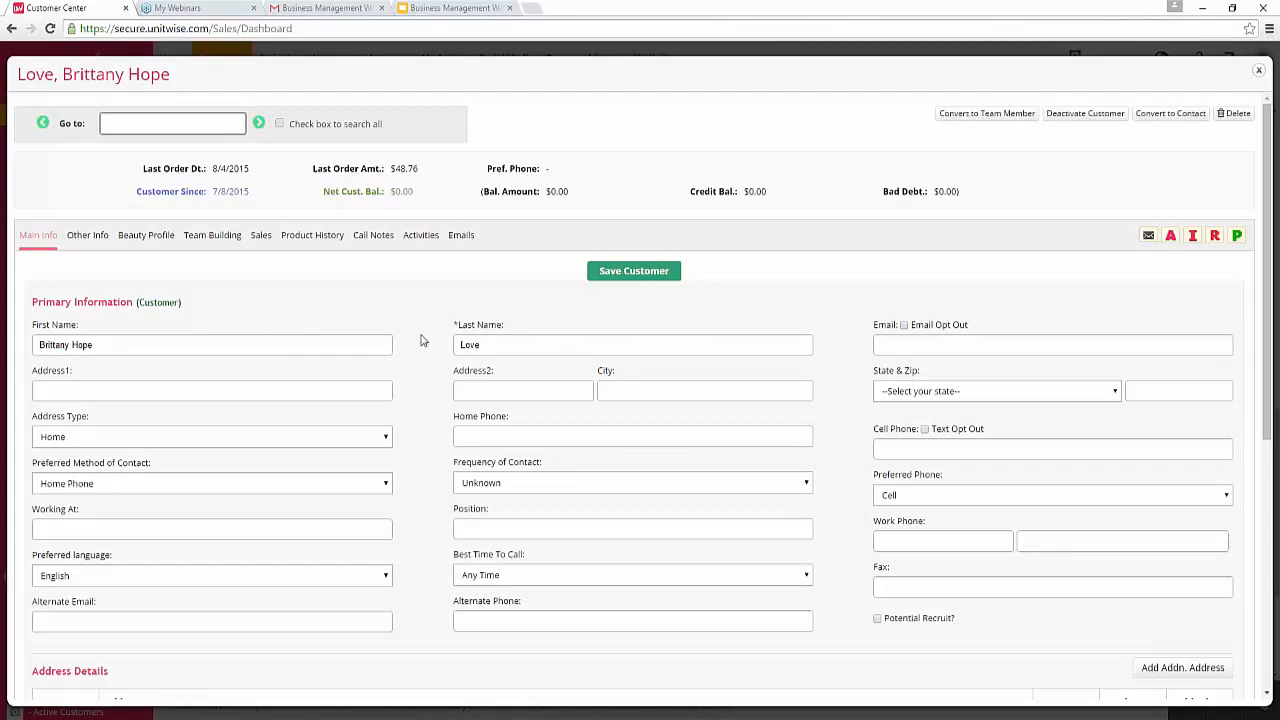
Examine the customer's Other Info, including Spouse Details, Social Networking, Sale Preferences with the default discount, Notes and Description, and Attachments.
click(93, 241)
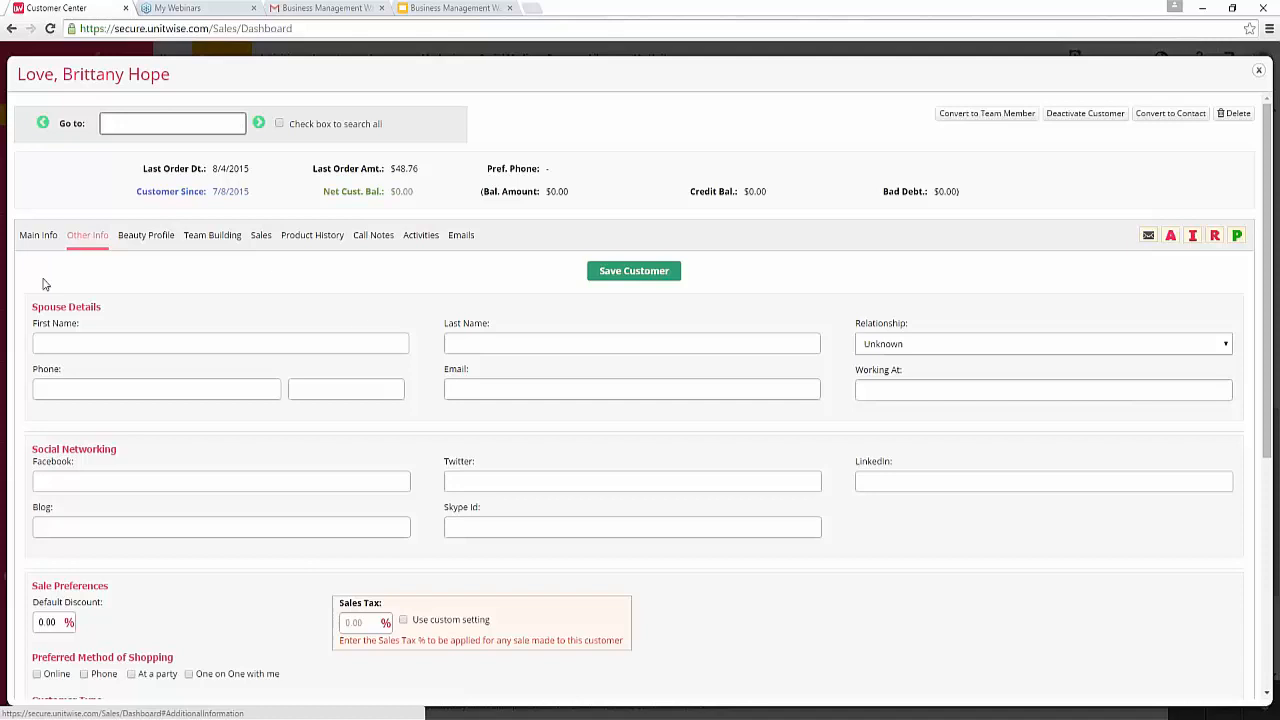
scroll(381, 304, down, 2)
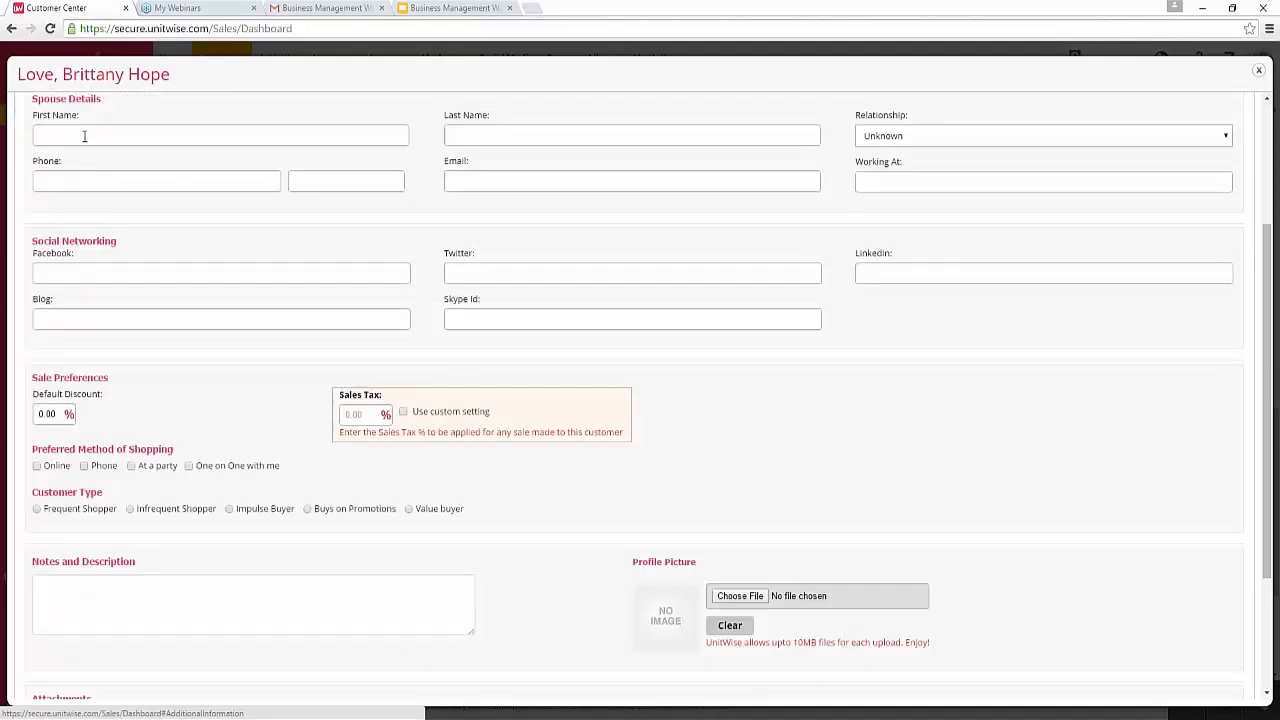
scroll(85, 137, up, 1)
scroll(88, 183, down, 1)
scroll(96, 269, down, 1)
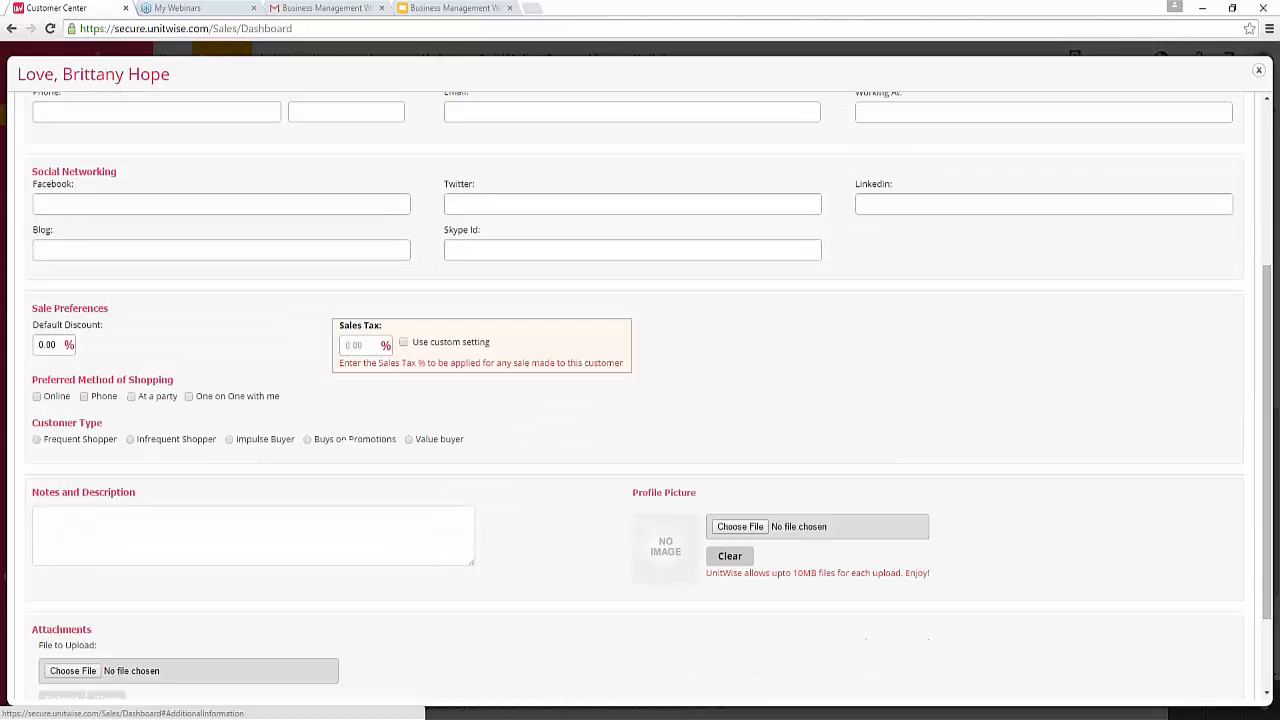
click(54, 343)
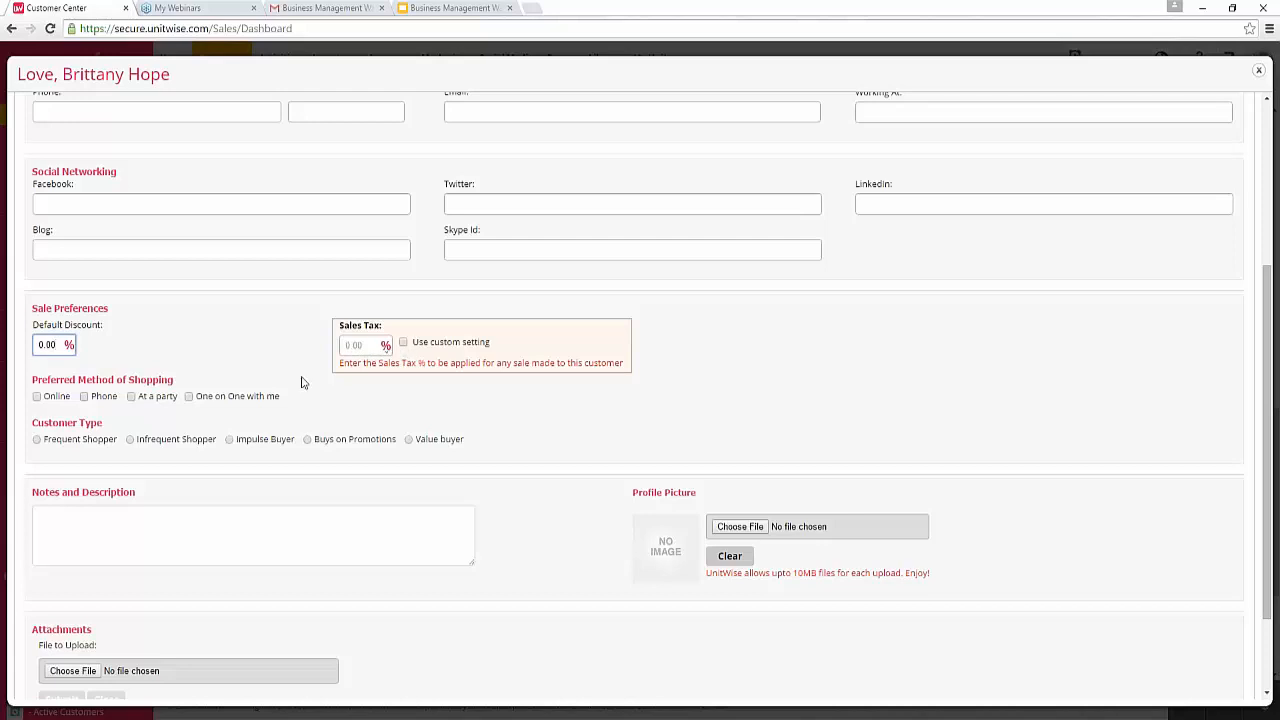
scroll(316, 392, down, 3)
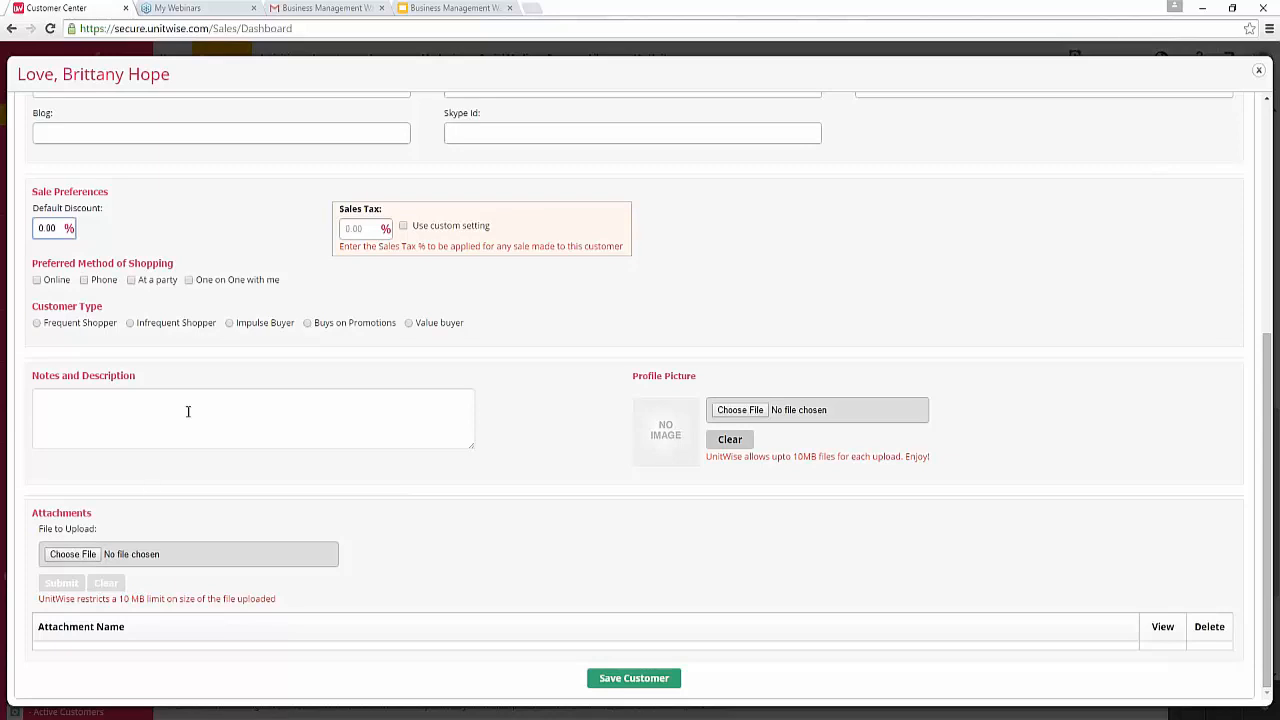
scroll(164, 416, up, 4)
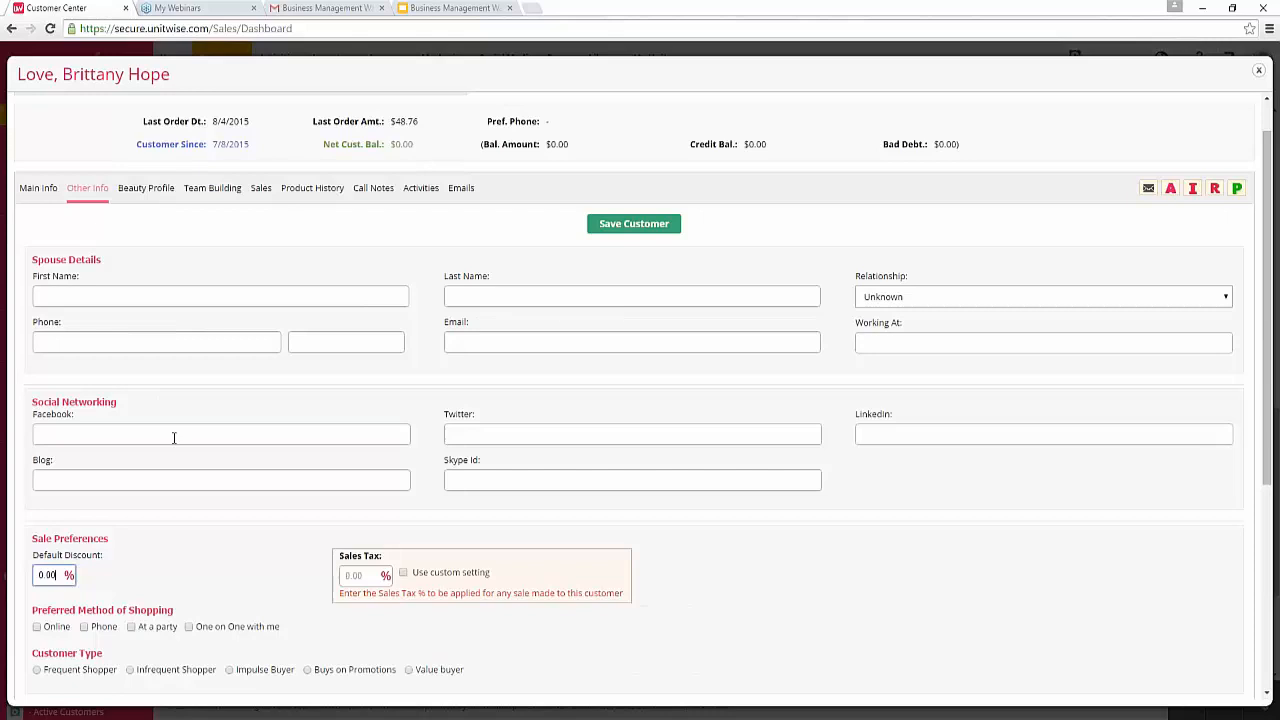
scroll(174, 437, up, 1)
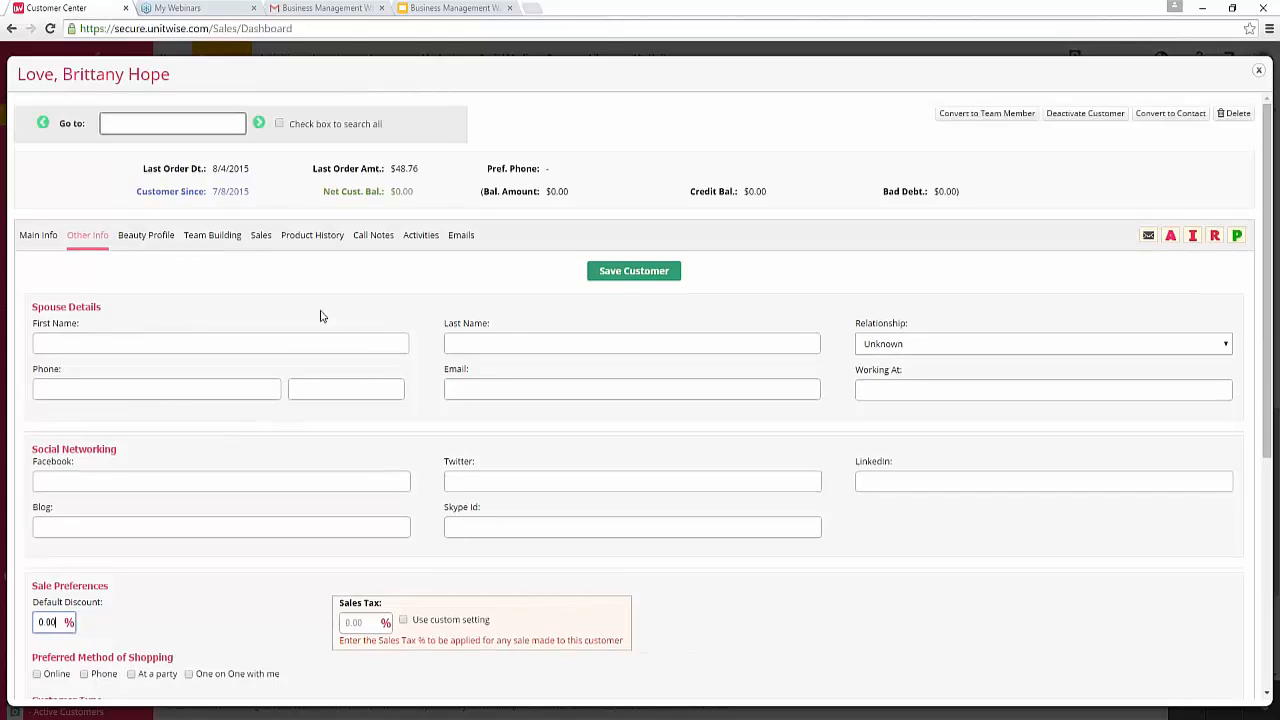
Examine the customer's Beauty Profile with its skin type and skin care sections, and the Team Building details with Recruits and Interview History.
click(145, 240)
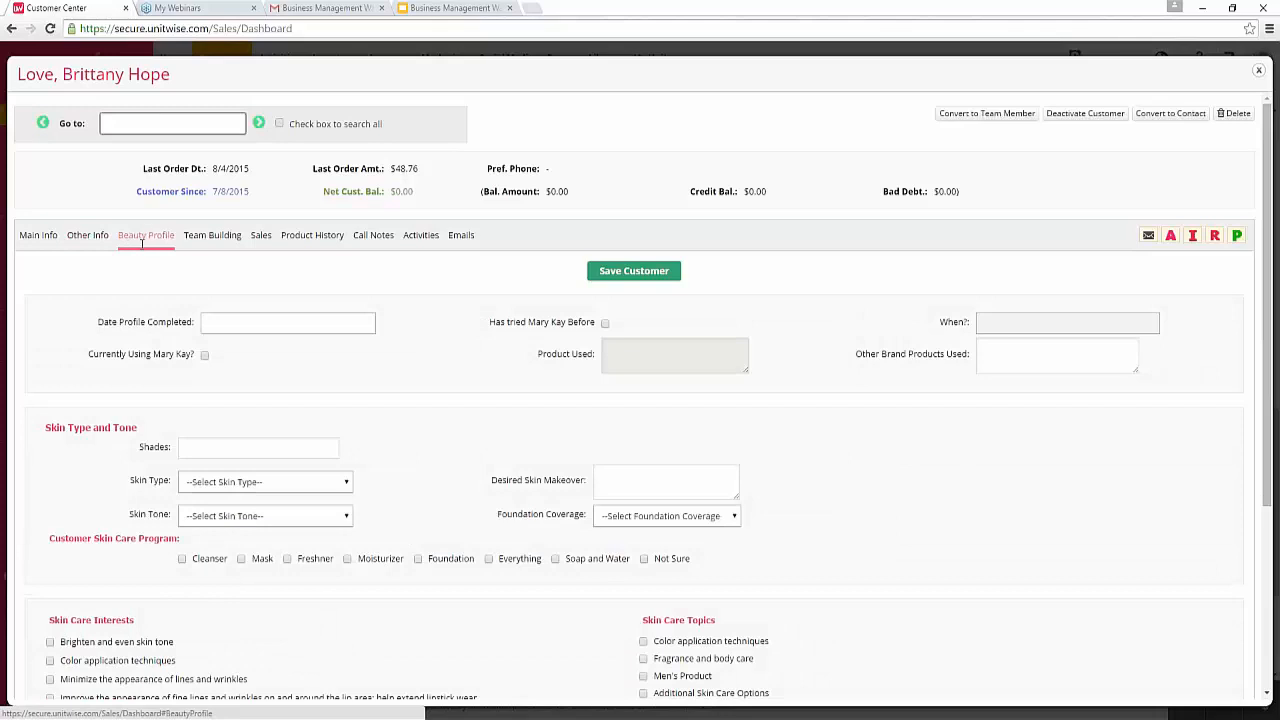
scroll(270, 346, down, 1)
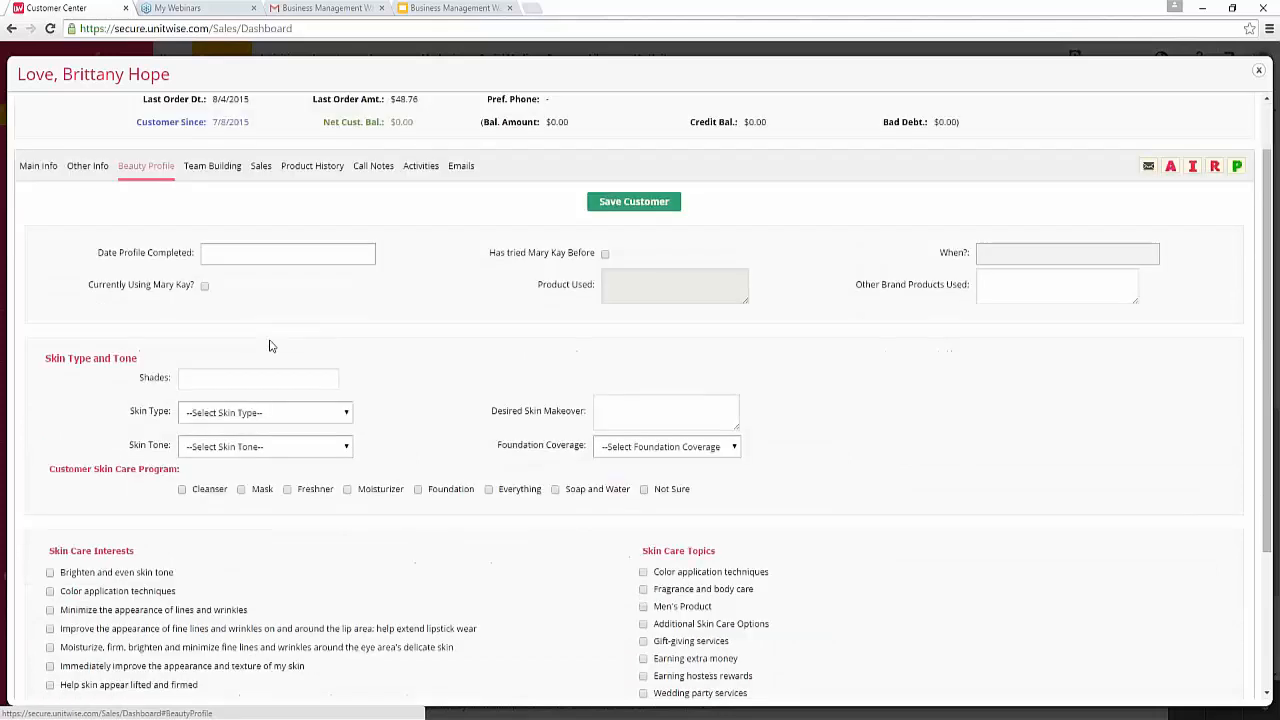
scroll(270, 346, down, 2)
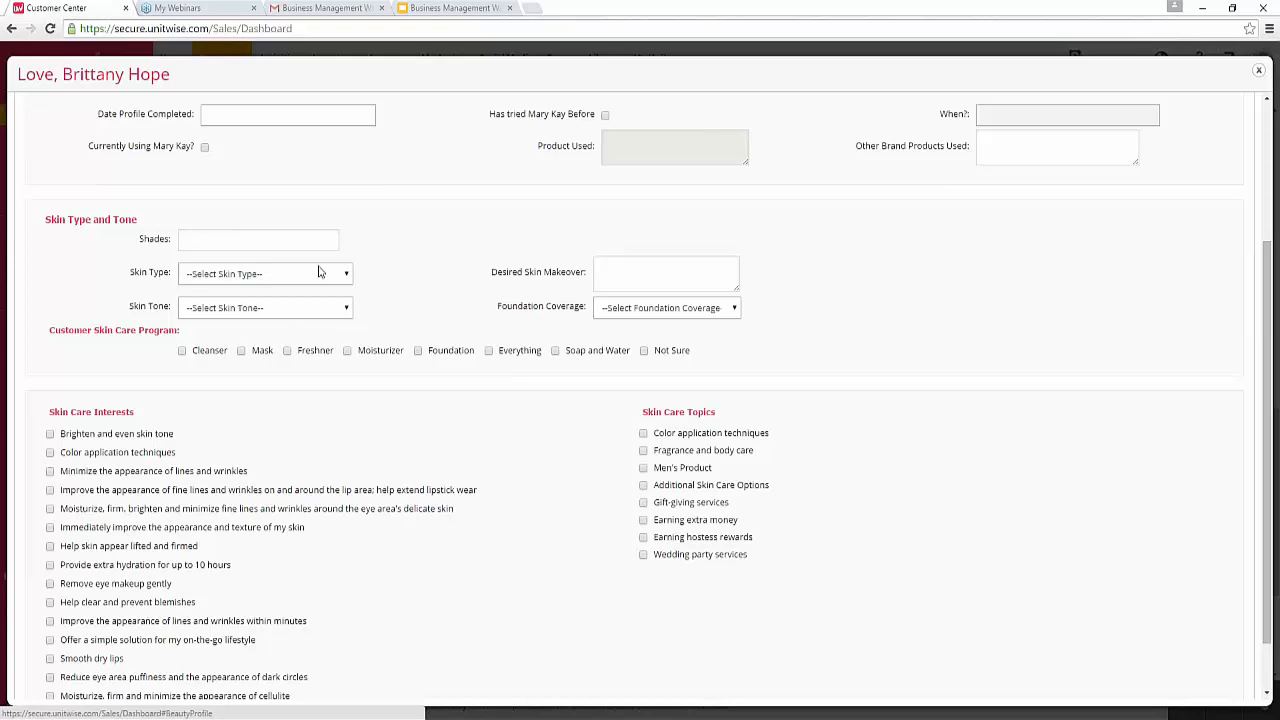
scroll(430, 255, down, 1)
scroll(430, 255, up, 4)
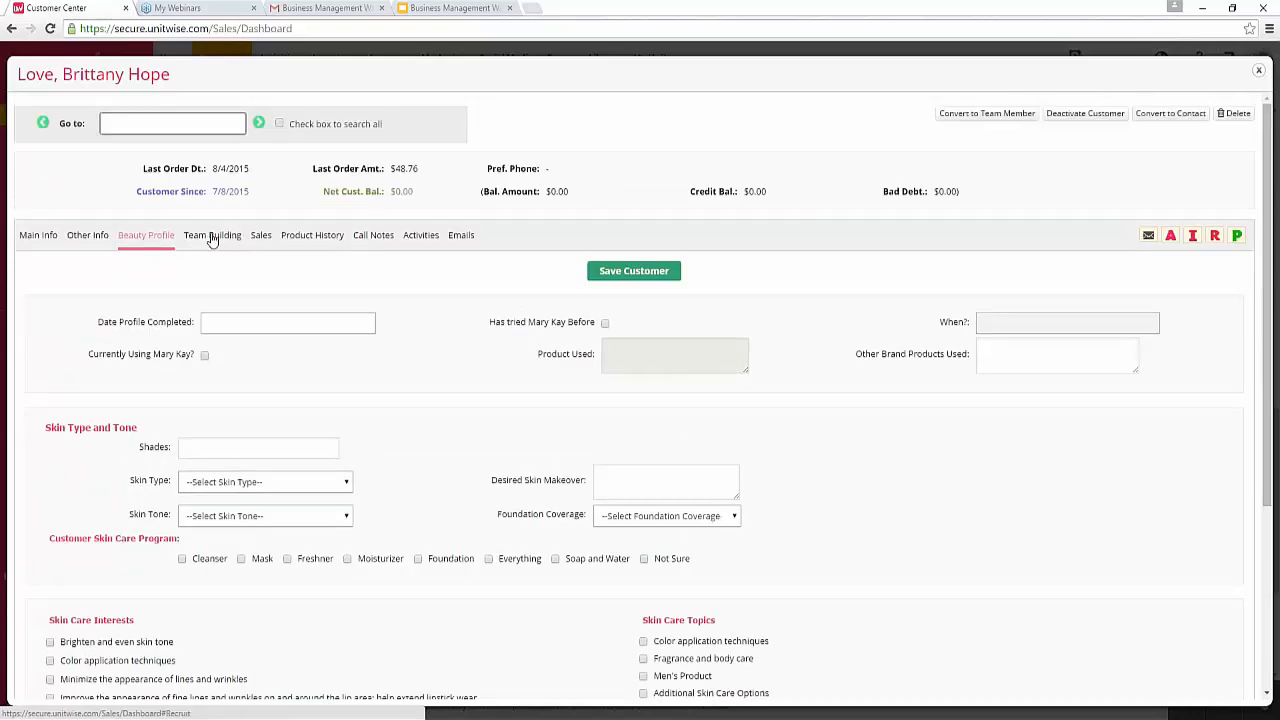
click(212, 236)
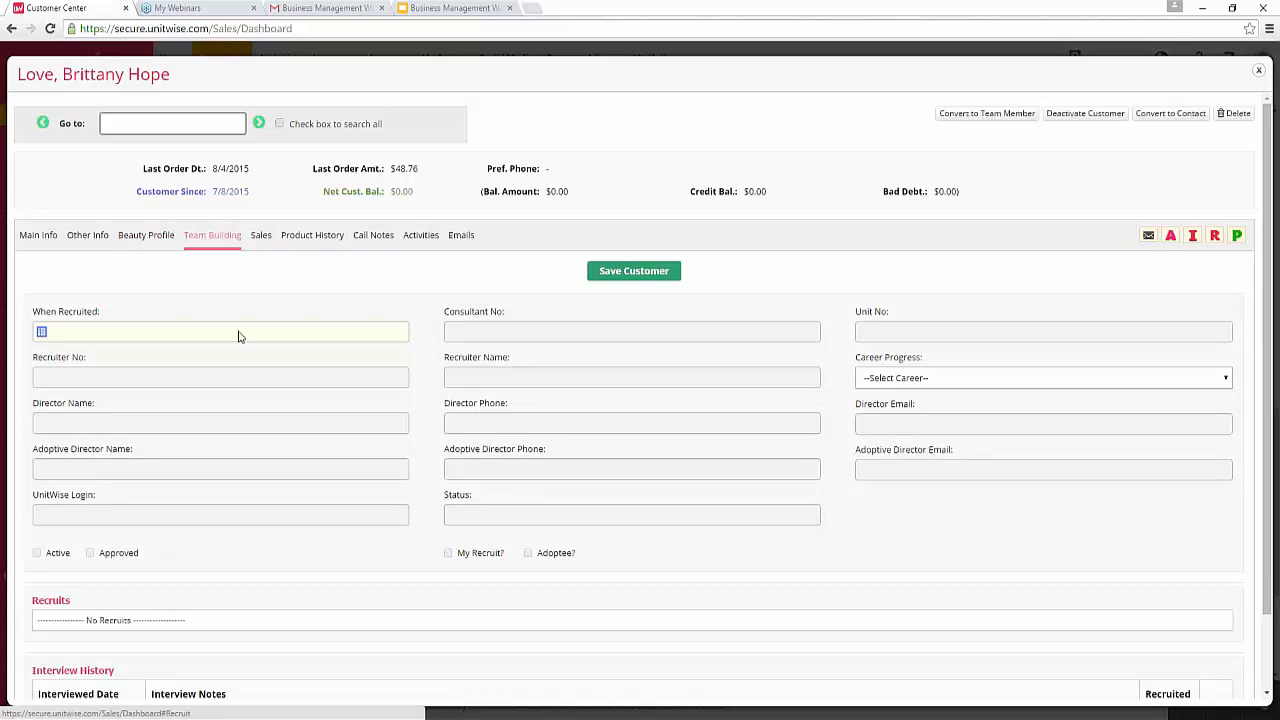
scroll(323, 301, down, 2)
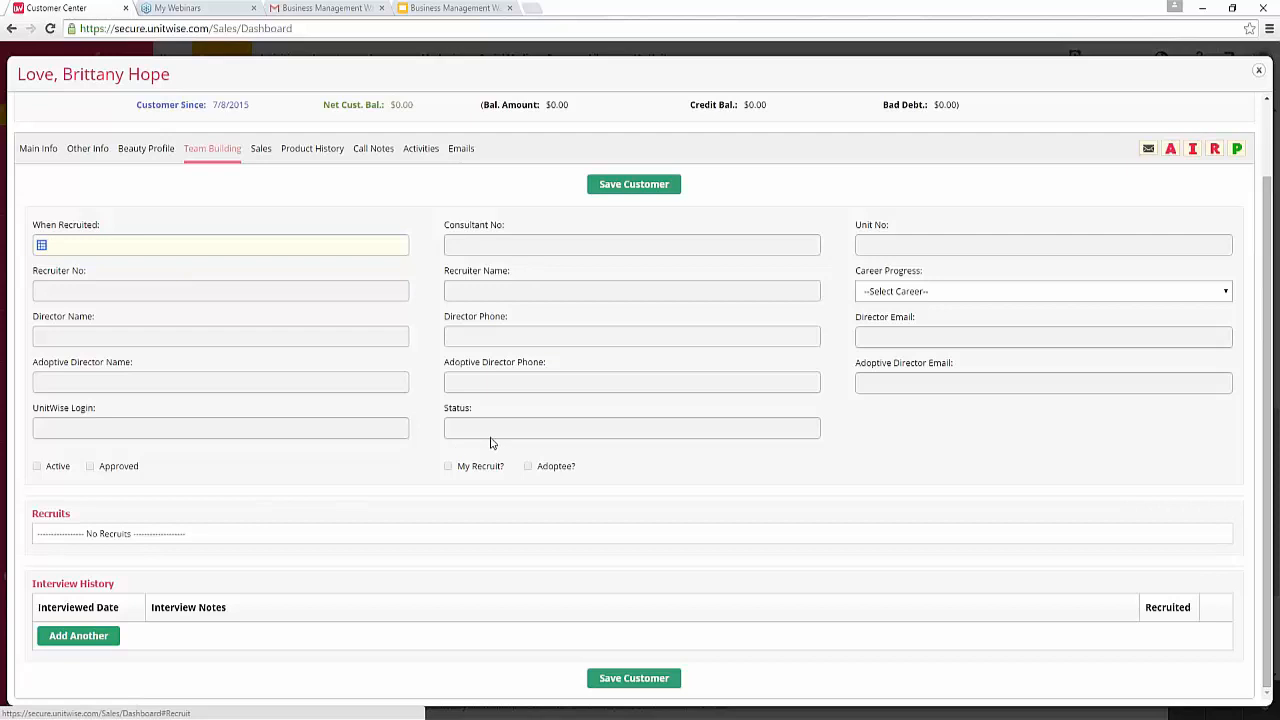
Review the customer's Sales information: Invoice, Sales Receipt, Payments, Credit History and Credit Cards.
click(262, 150)
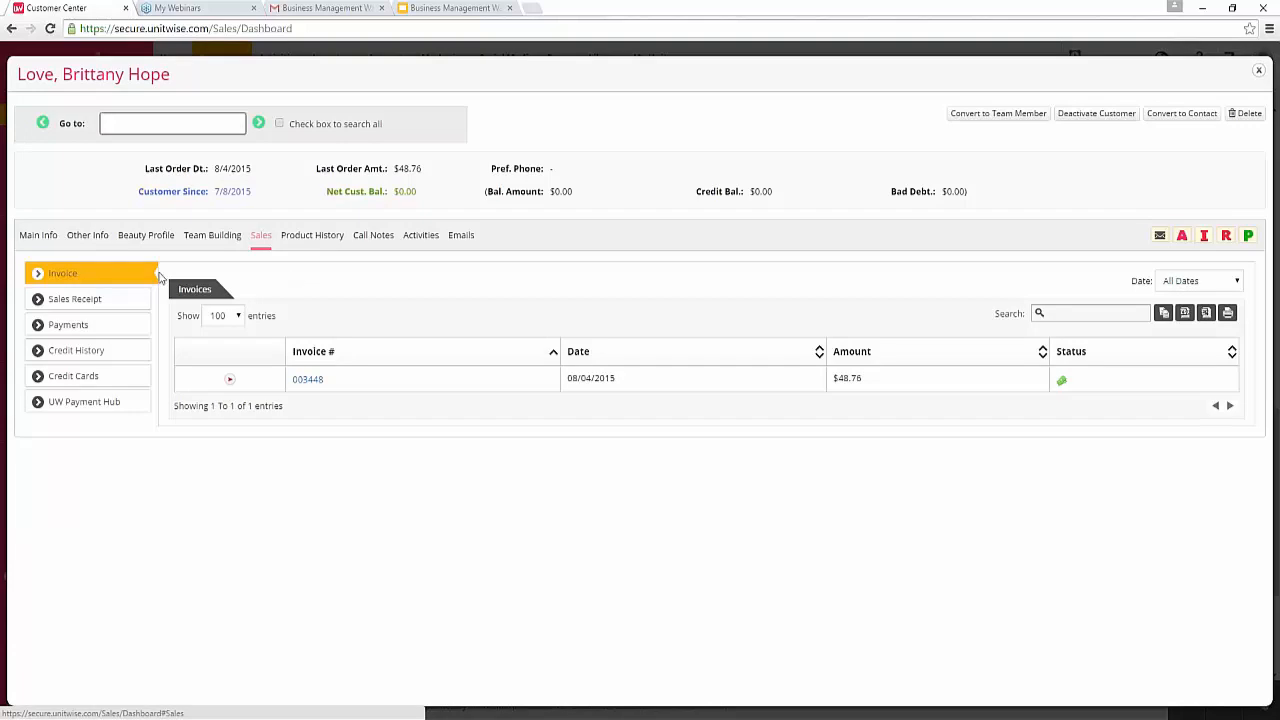
click(86, 305)
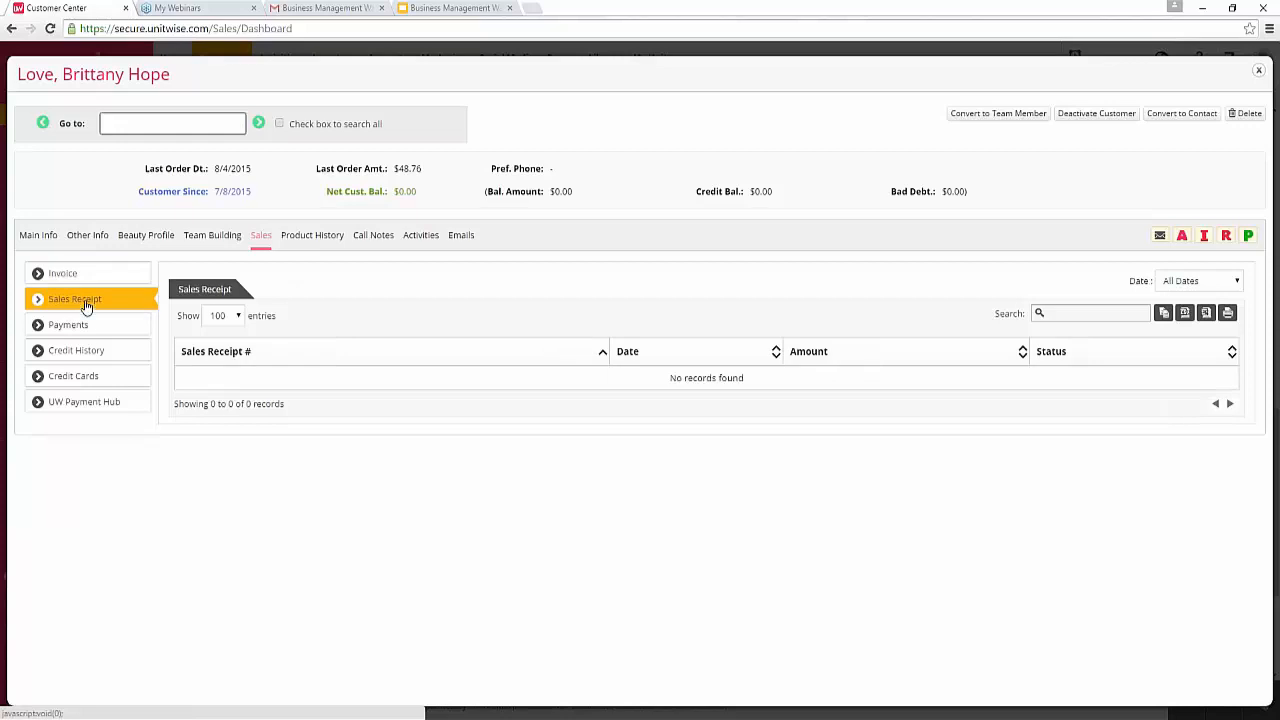
click(87, 331)
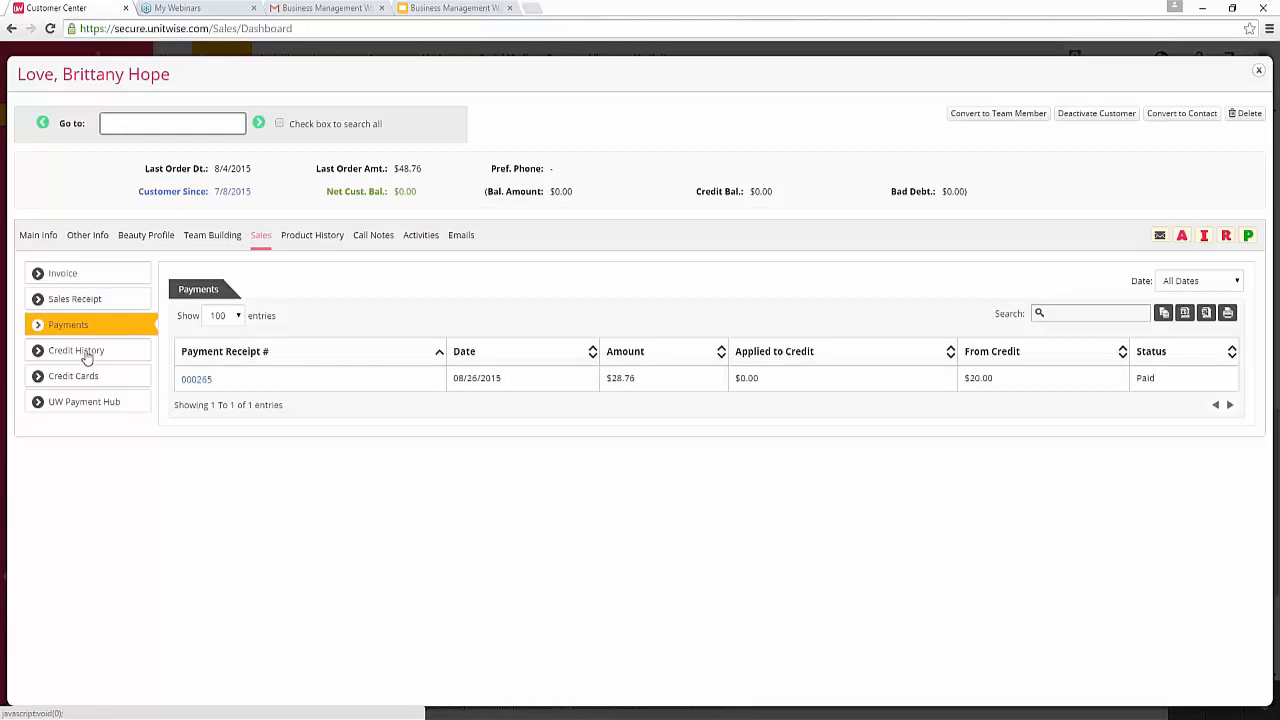
click(87, 356)
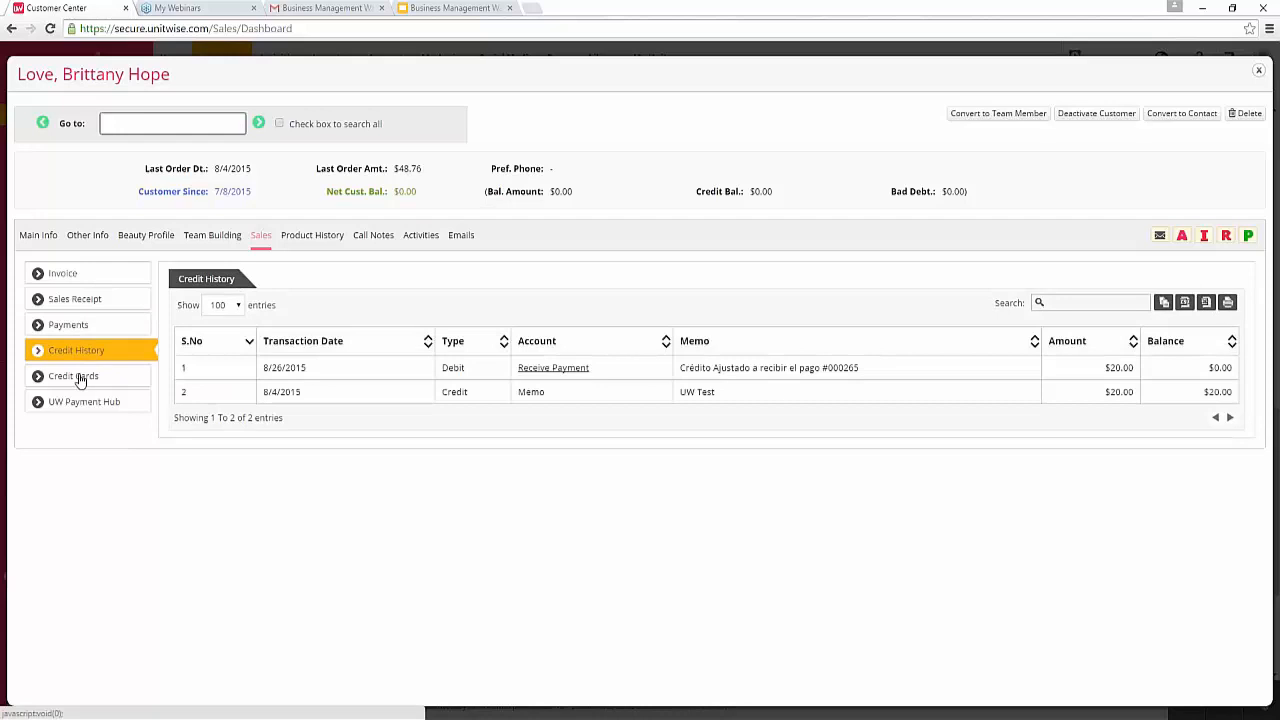
click(80, 379)
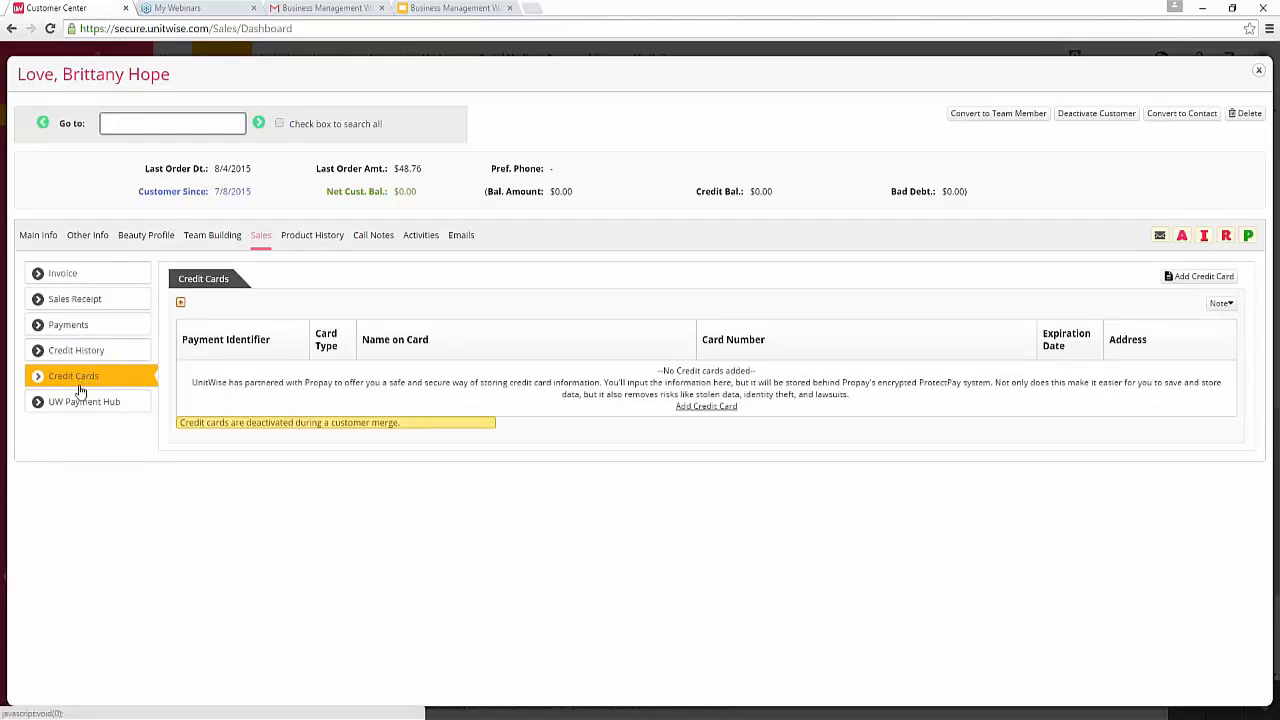
Return to the customer's invoices, view the details of the invoice dated 08/04/2015, and close it.
click(100, 295)
click(106, 280)
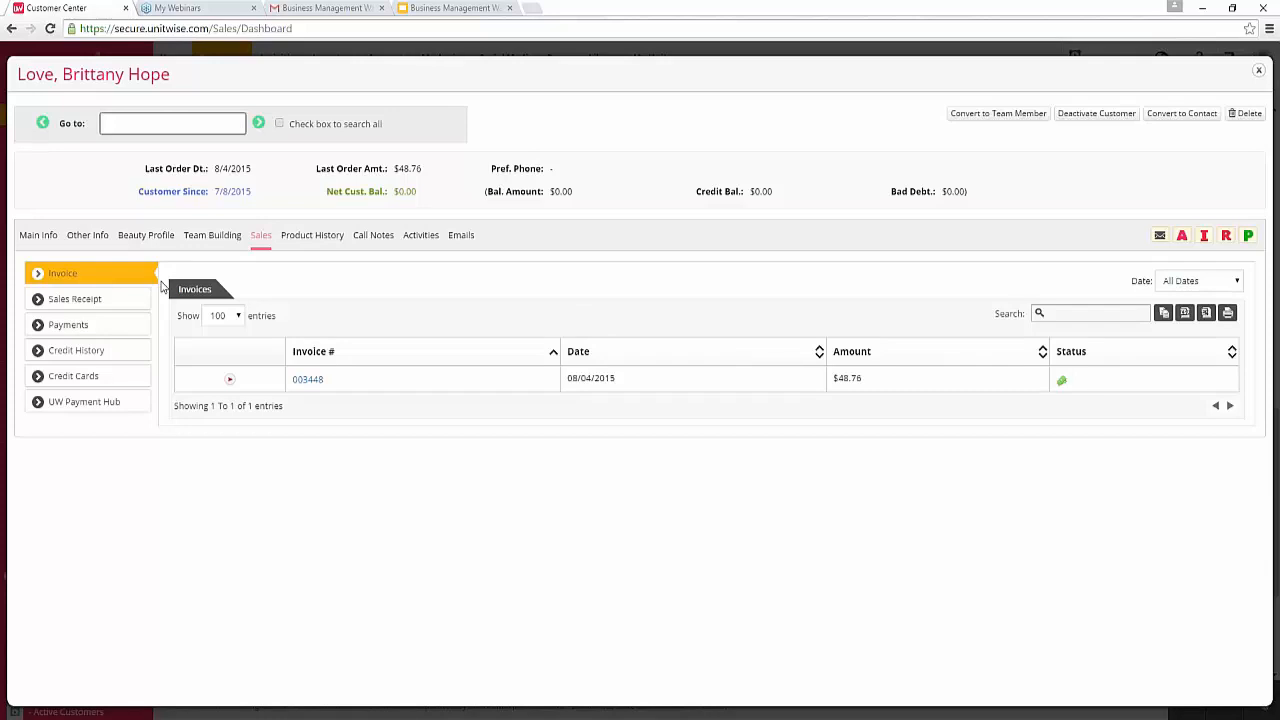
click(80, 302)
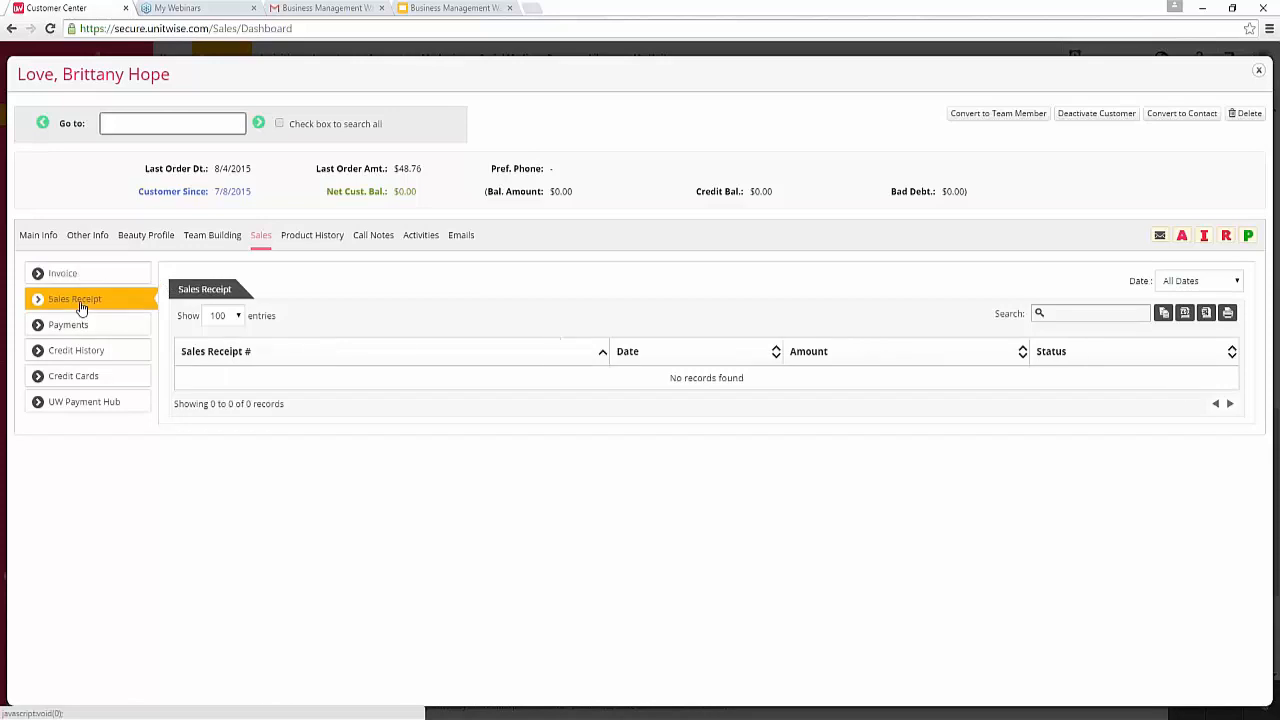
click(80, 276)
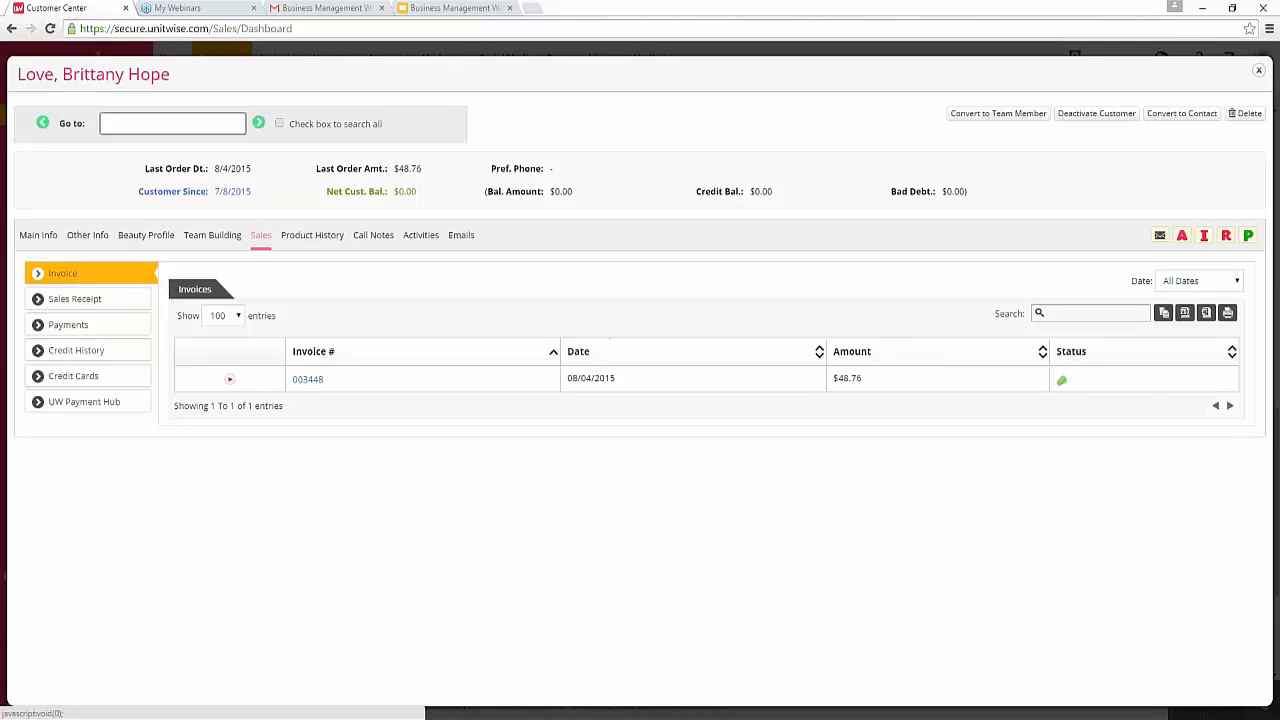
click(309, 379)
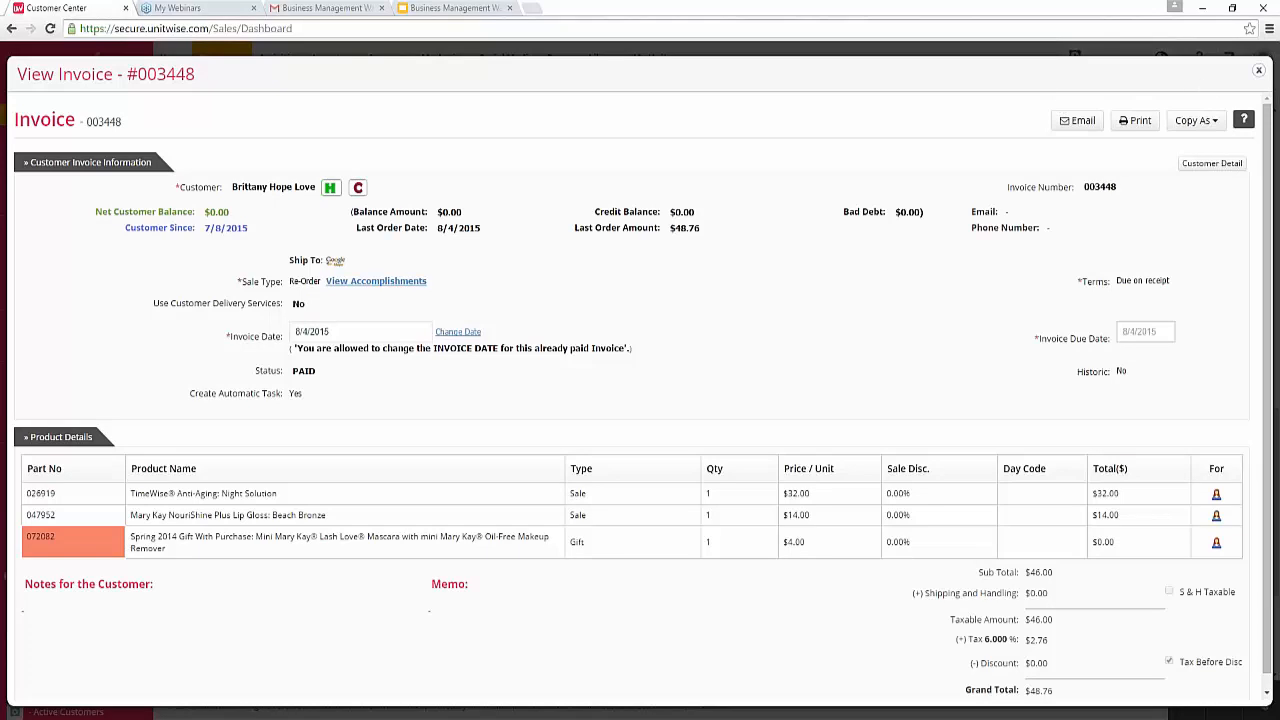
click(1258, 70)
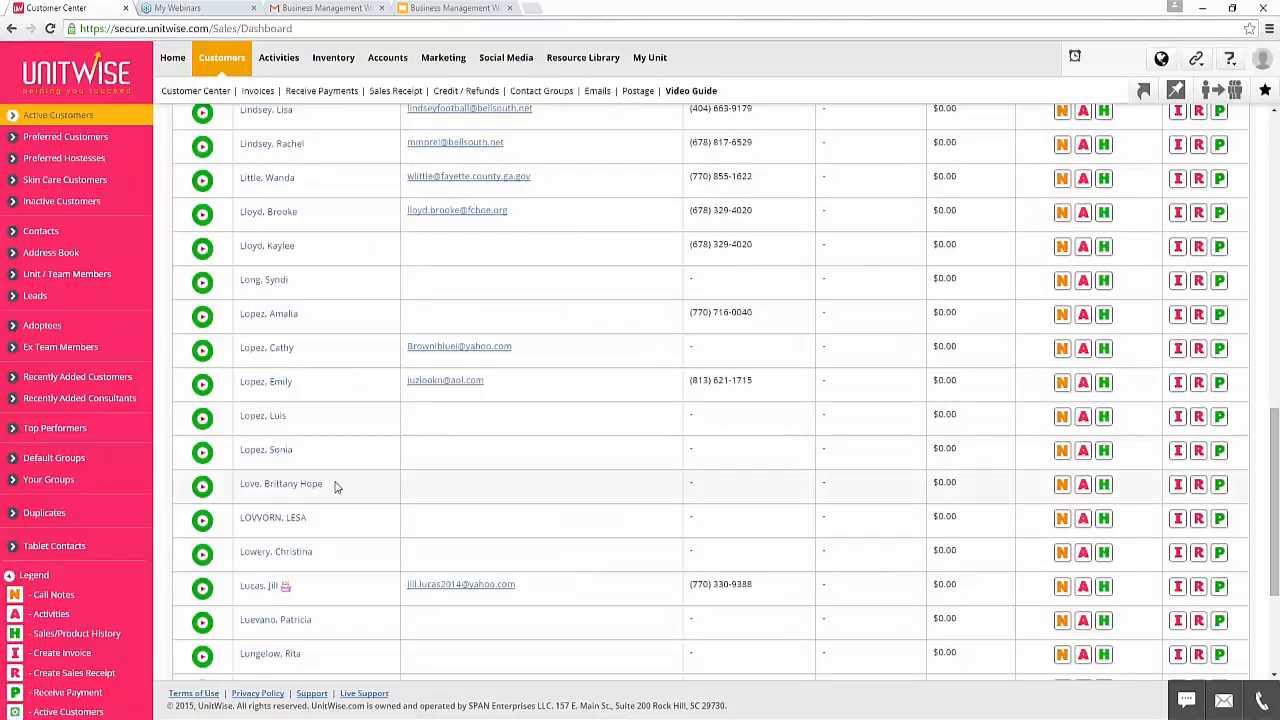
Reopen the record of the customer listed directly below the Lopez entries and examine the Product History.
click(302, 484)
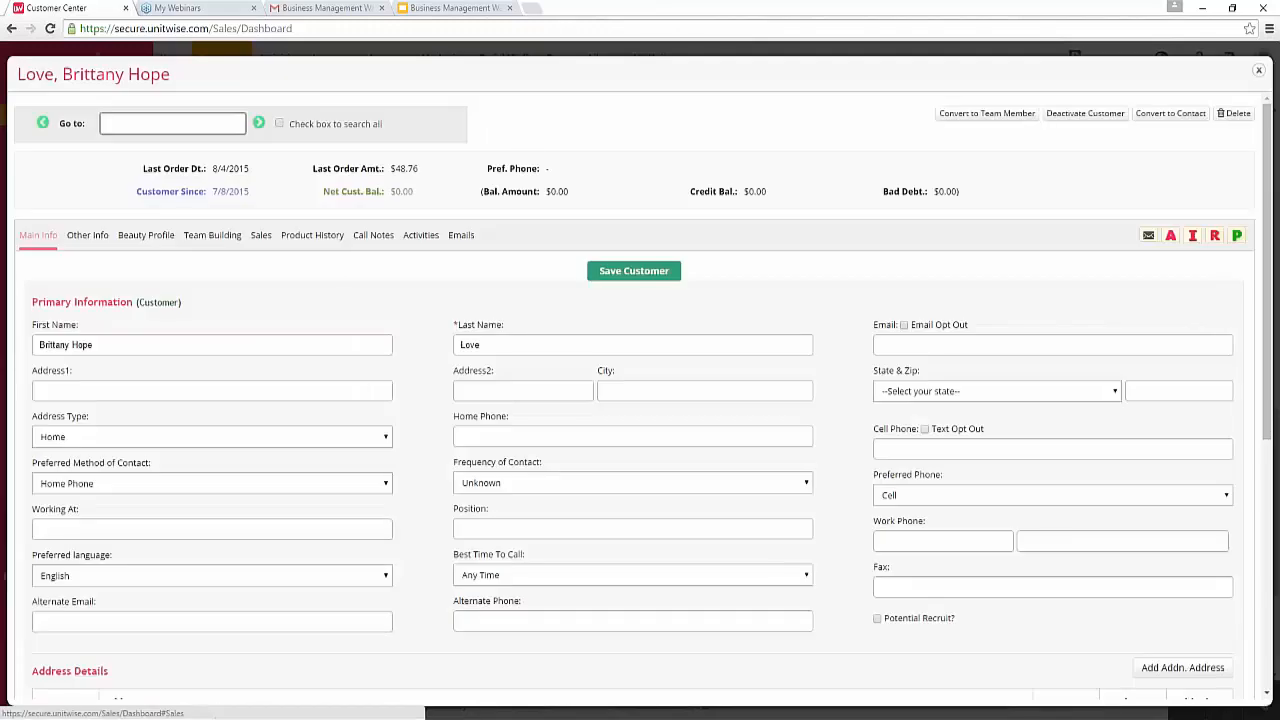
click(261, 235)
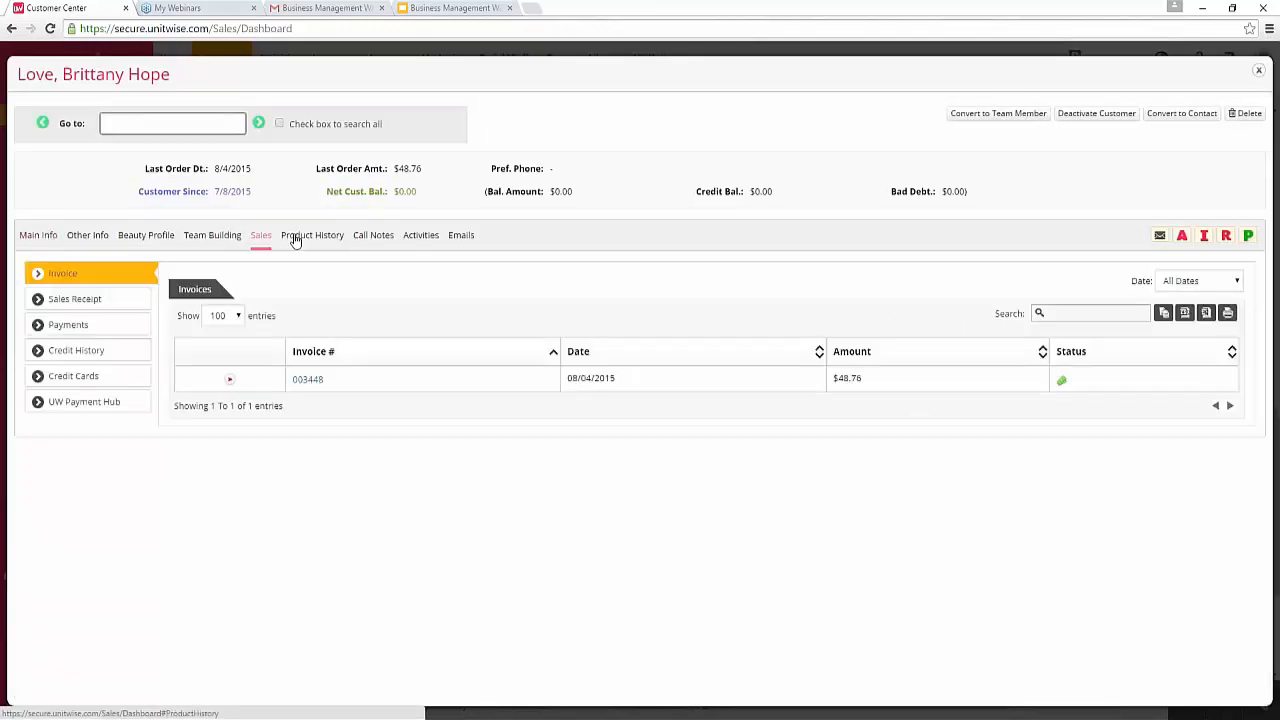
click(309, 245)
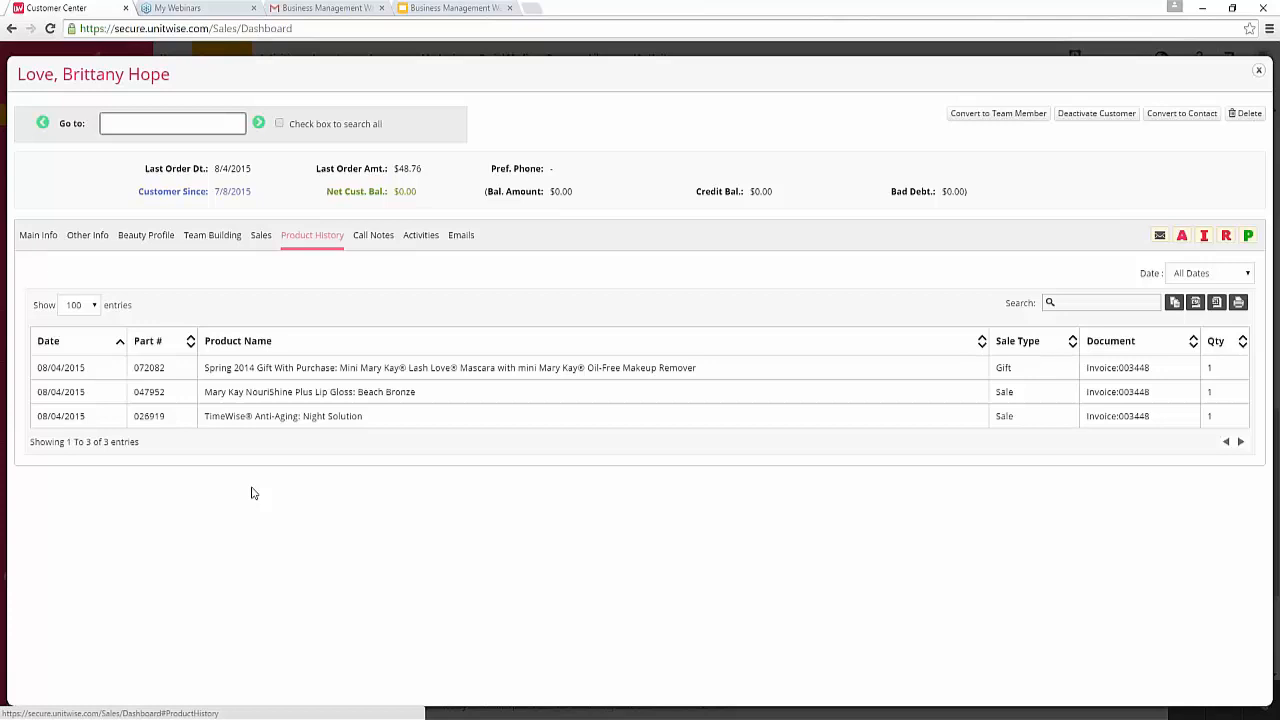
Examine the customer's Call Notes form with its What, Note and Next Followup Date fields, and the list of Activities.
click(373, 235)
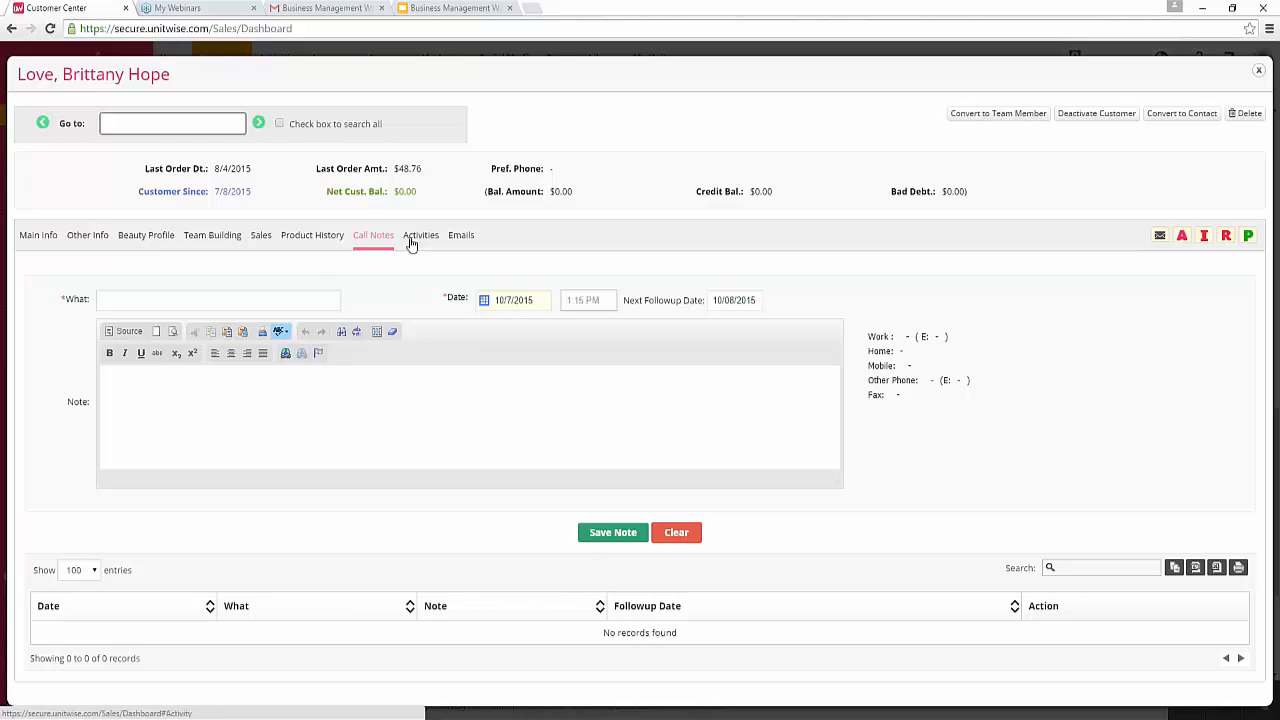
click(183, 299)
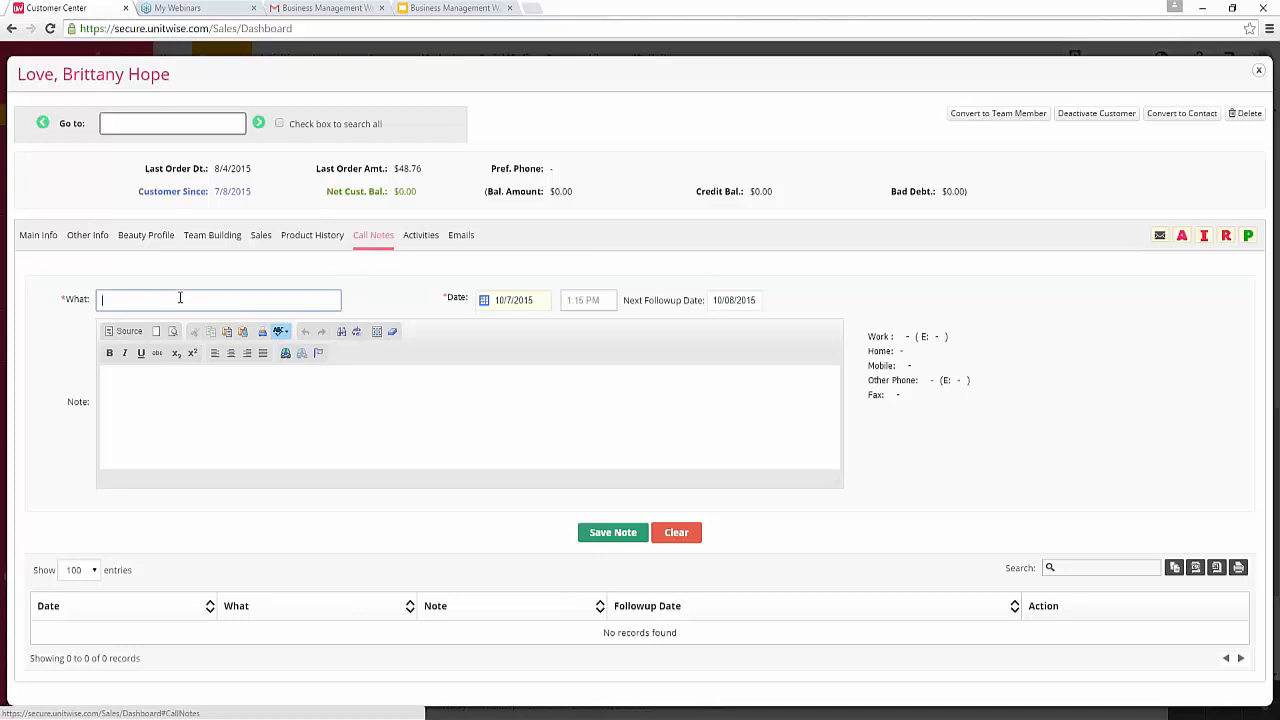
click(175, 421)
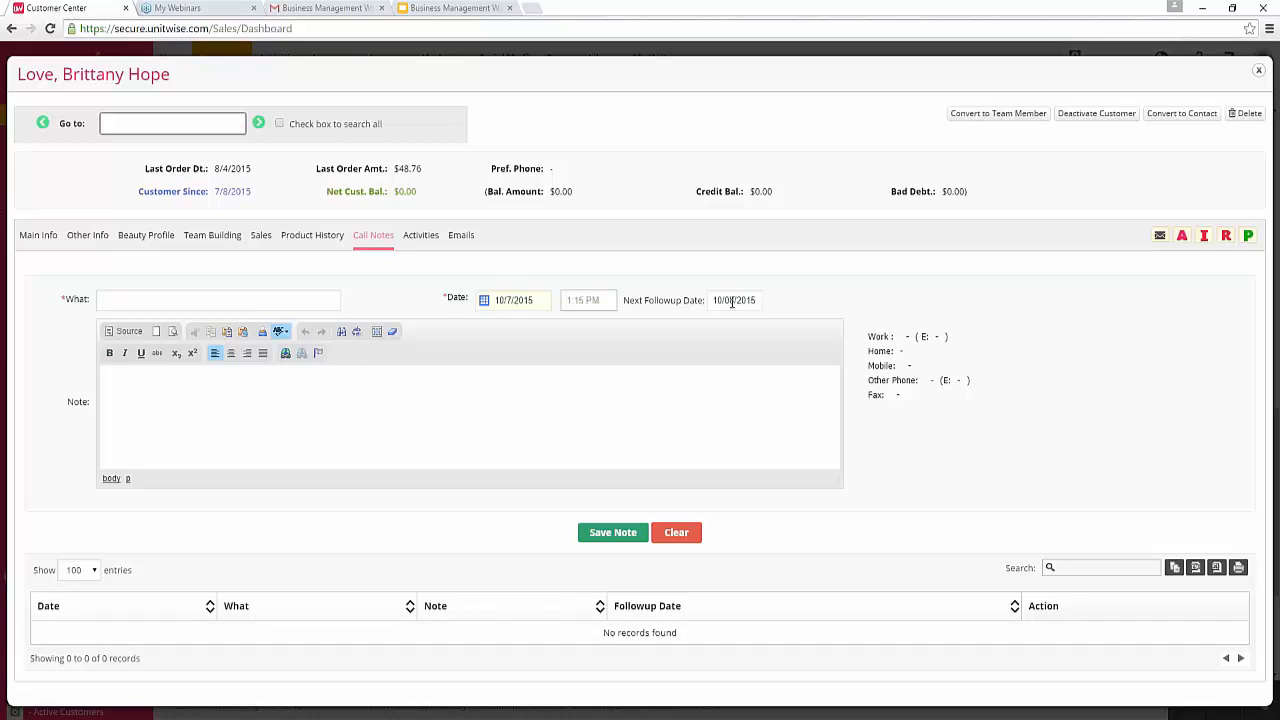
click(210, 298)
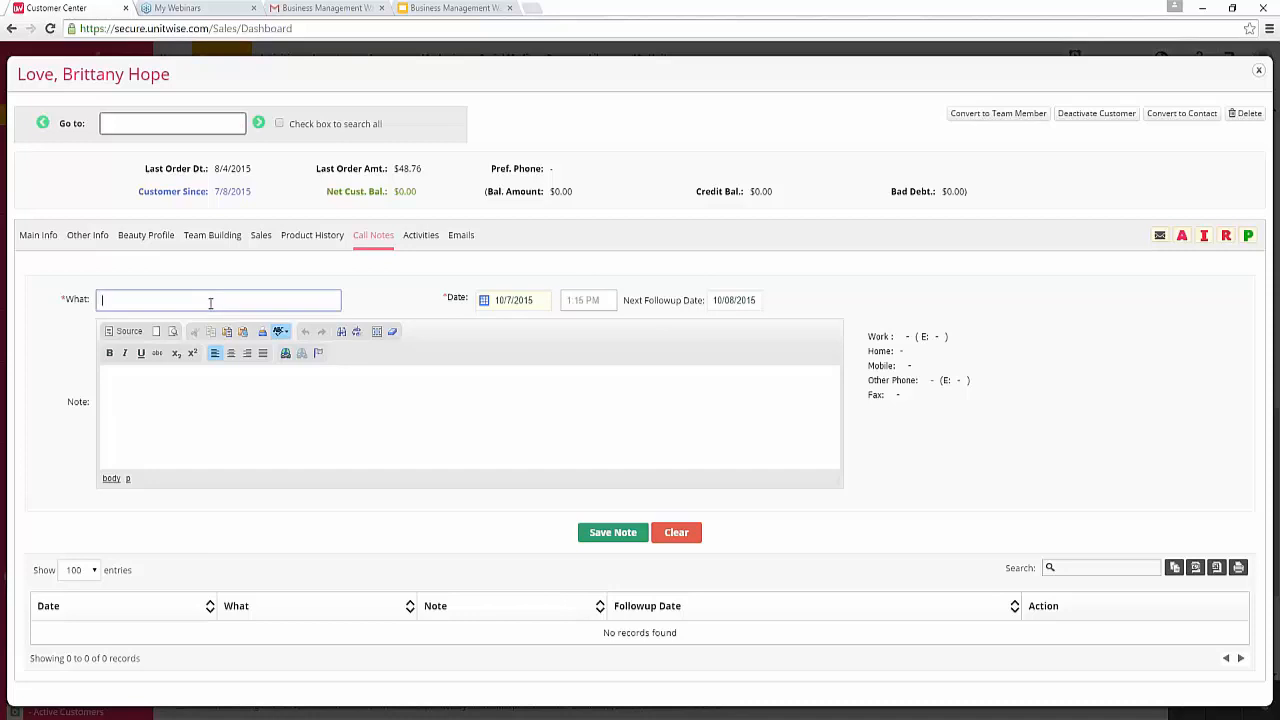
click(229, 406)
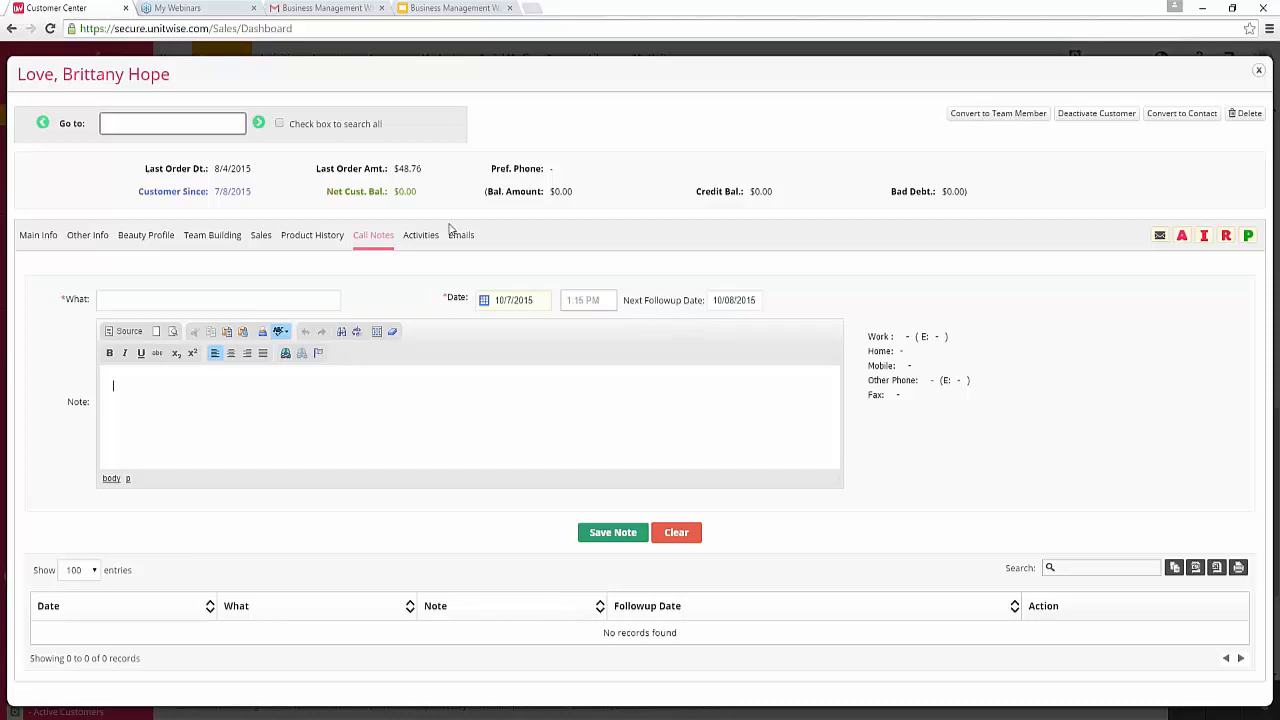
click(414, 240)
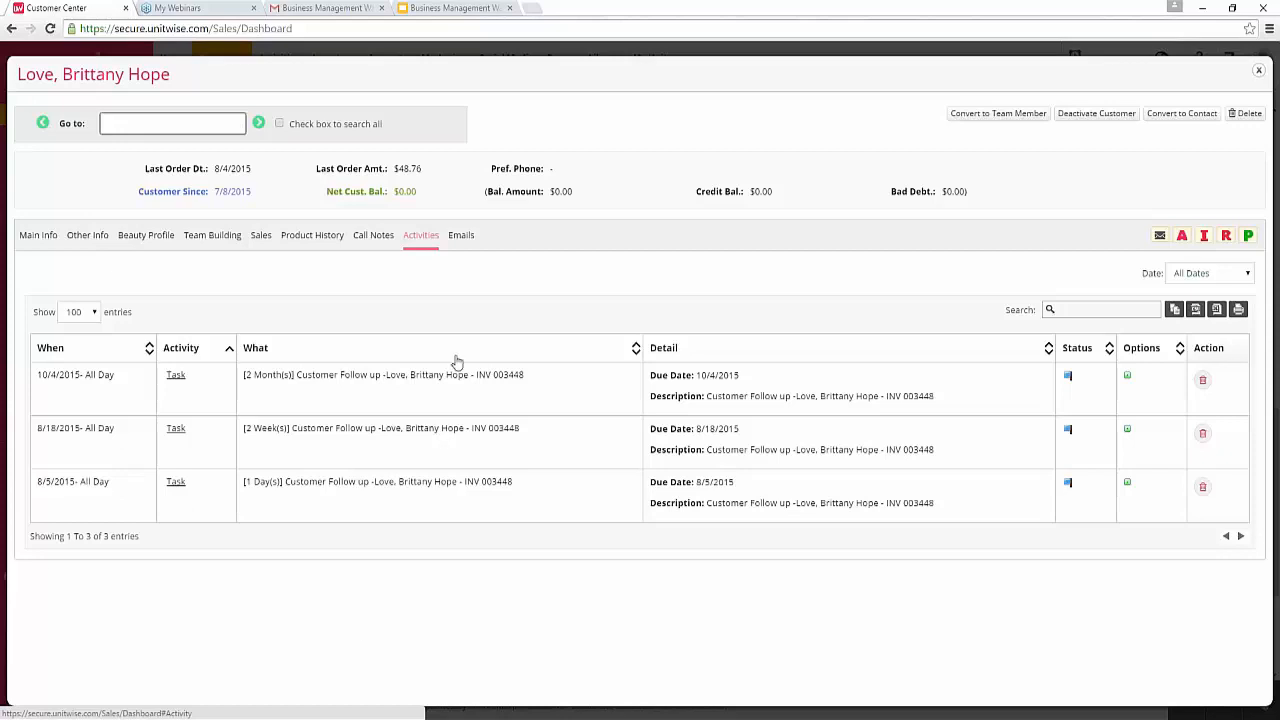
View the customer's email history, examine the To, Subject and Message fields of a new email, and close it without sending.
click(459, 238)
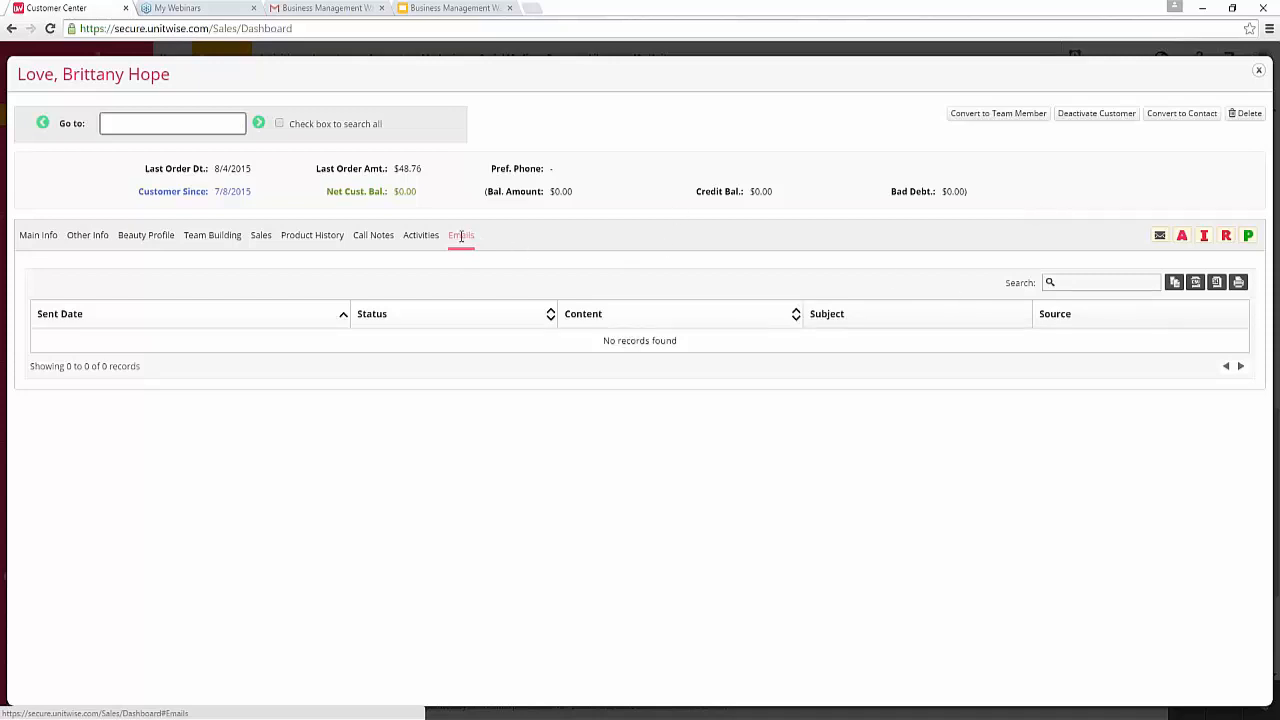
click(1160, 238)
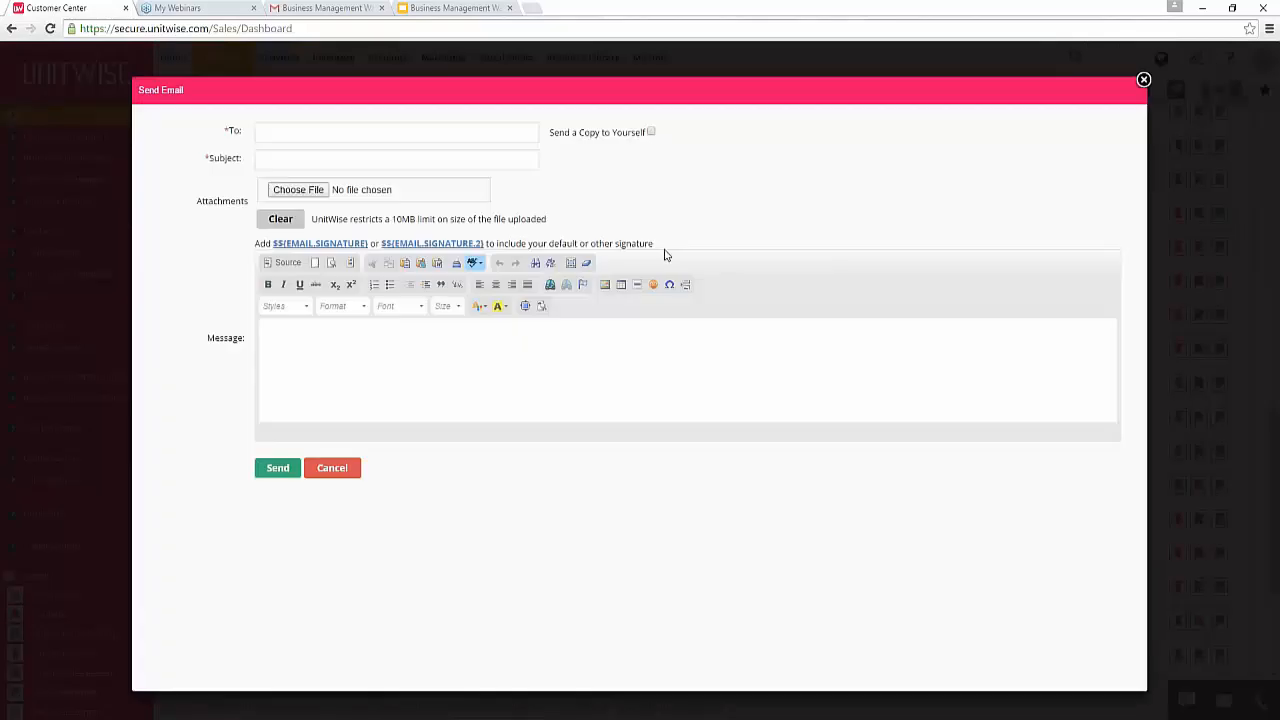
click(404, 337)
click(276, 128)
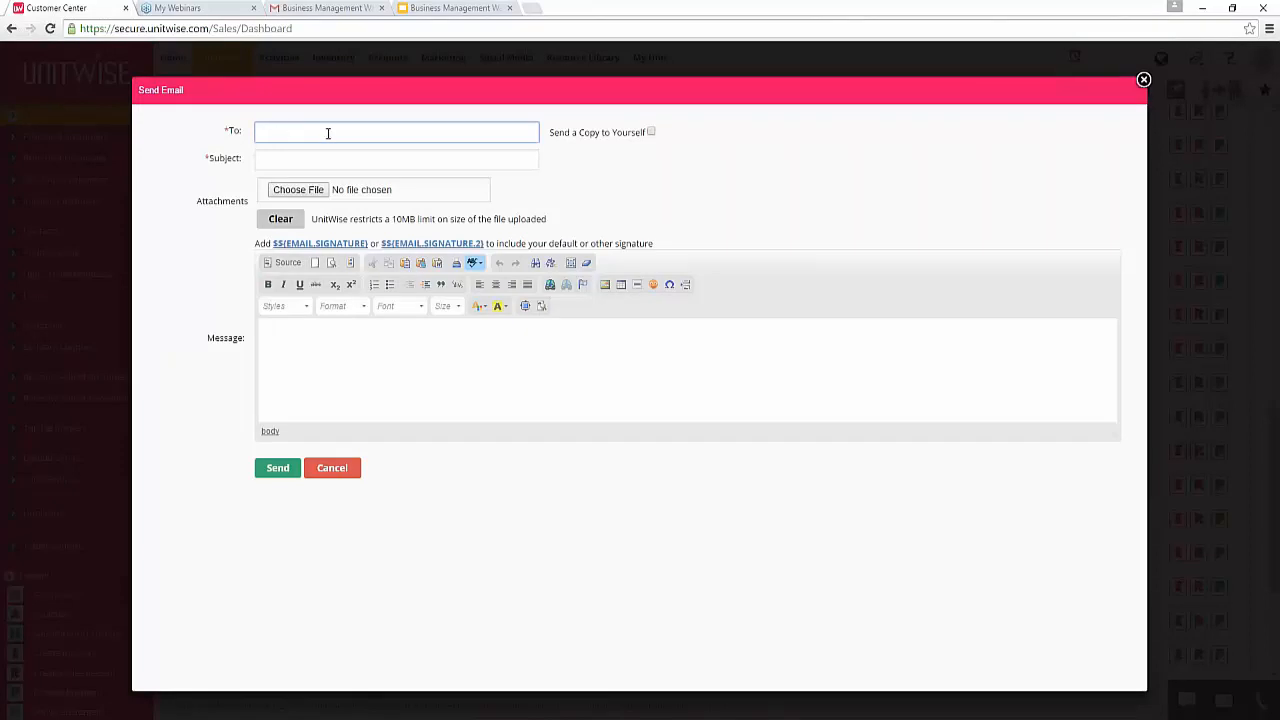
click(264, 156)
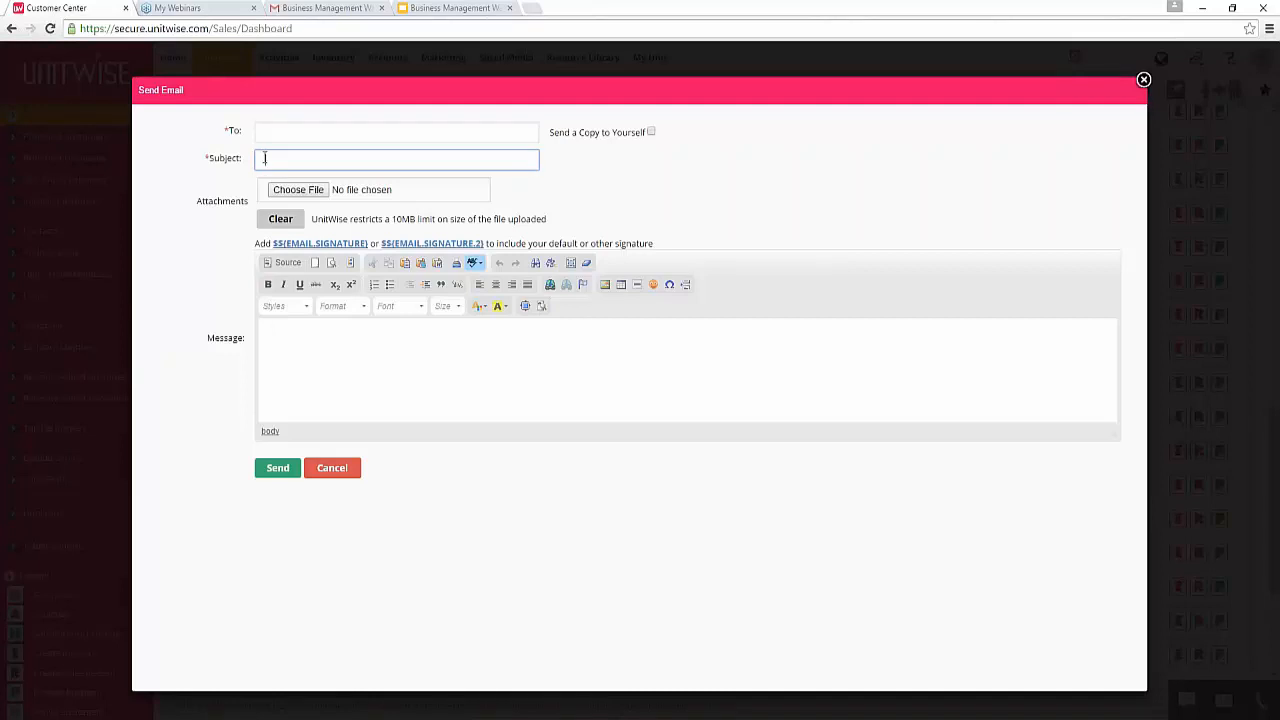
click(314, 346)
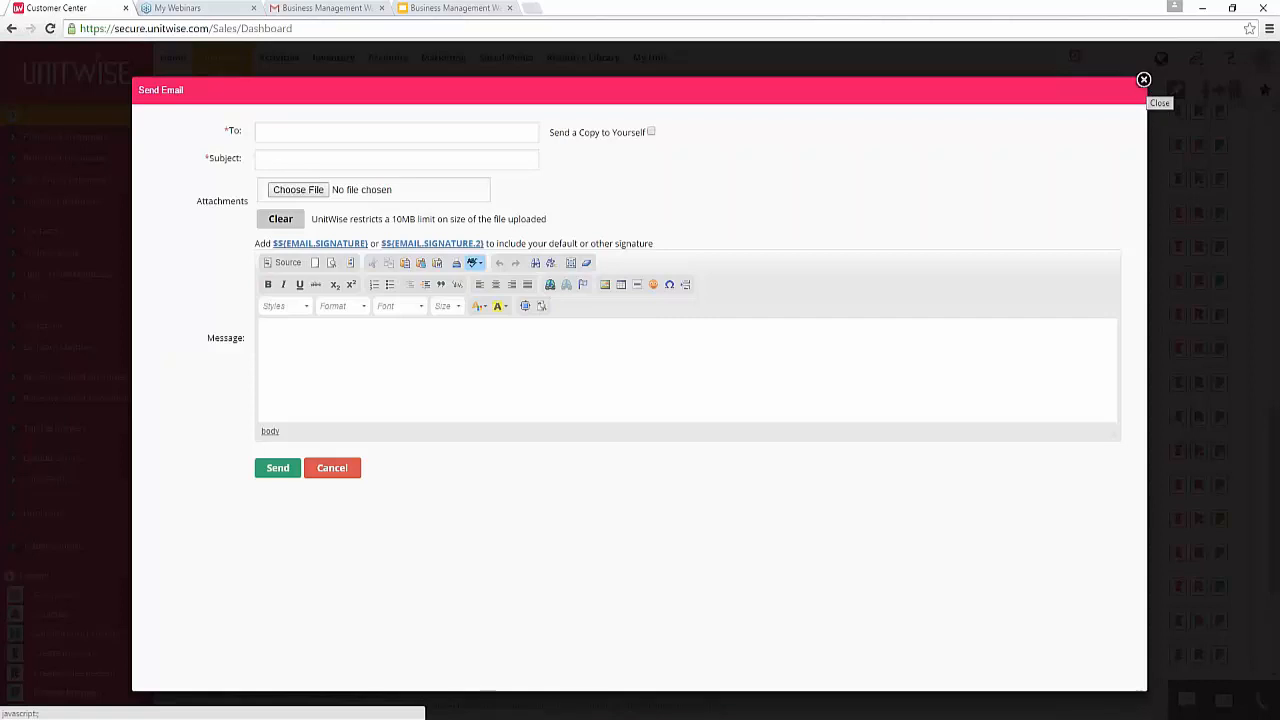
click(1144, 81)
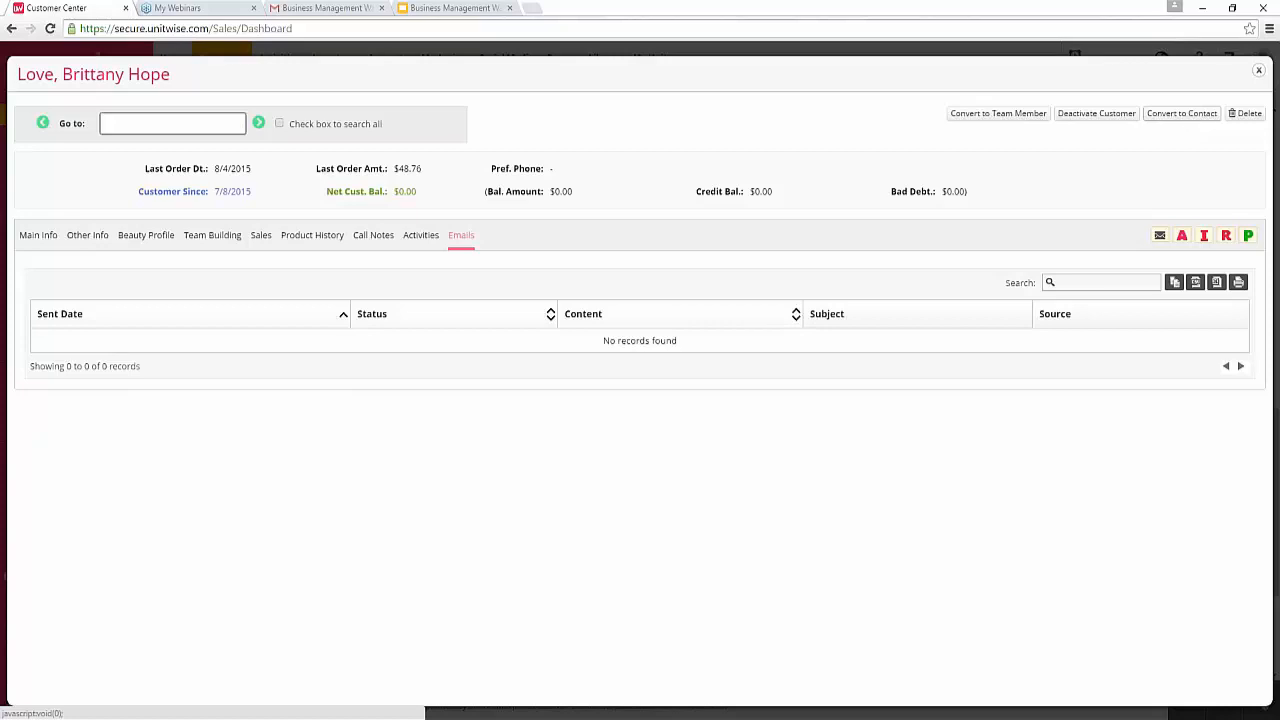
Close the customer's record and return to the beginning of the active customers list filtered to L.
click(1257, 75)
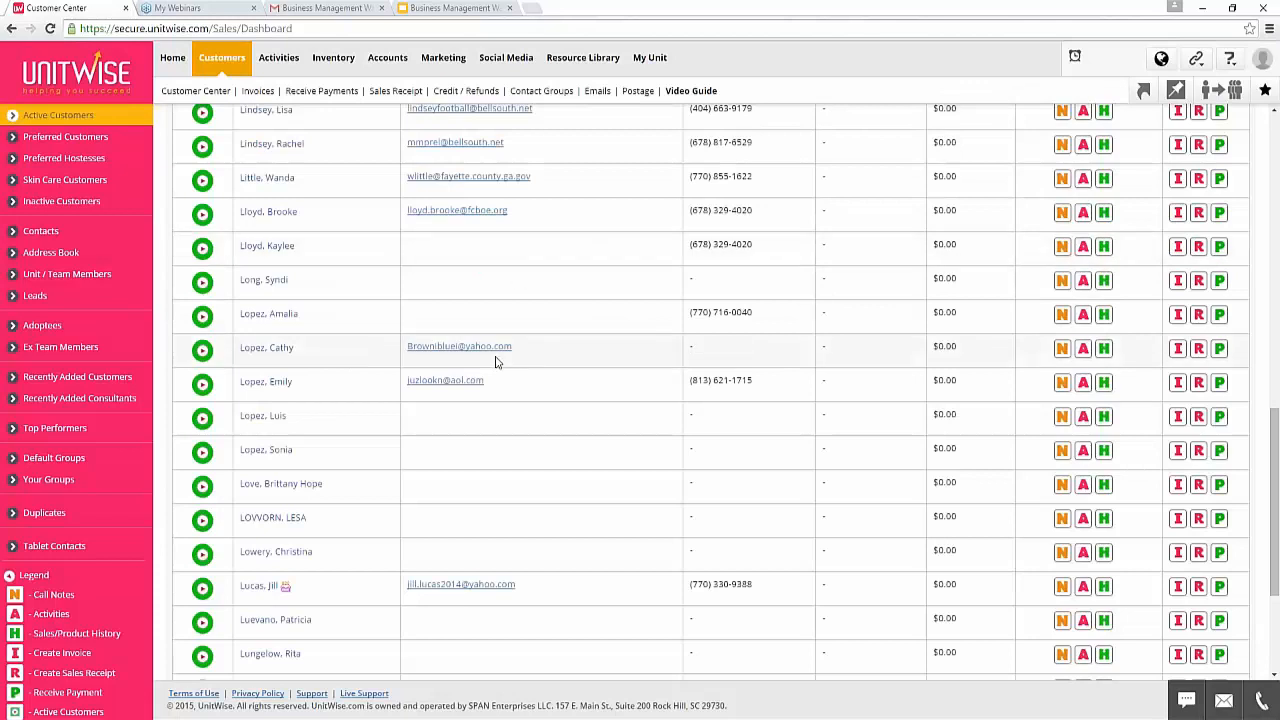
scroll(400, 452, up, 3)
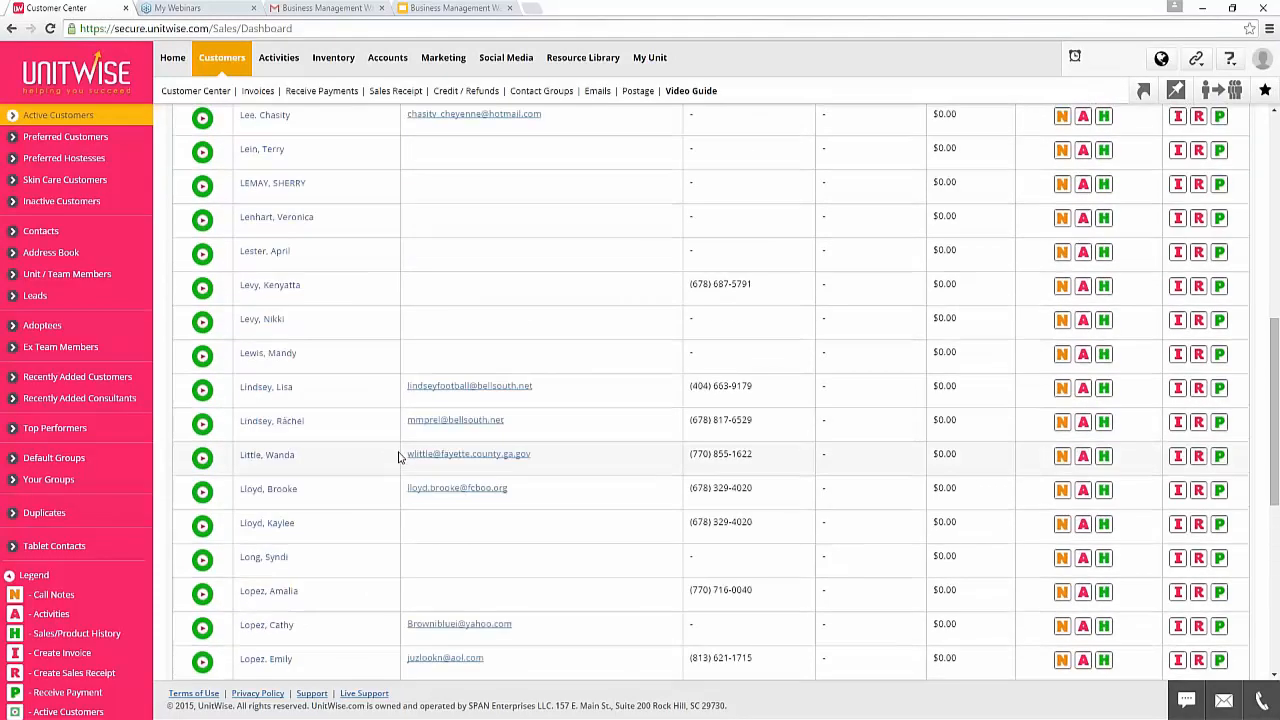
scroll(410, 480, up, 2)
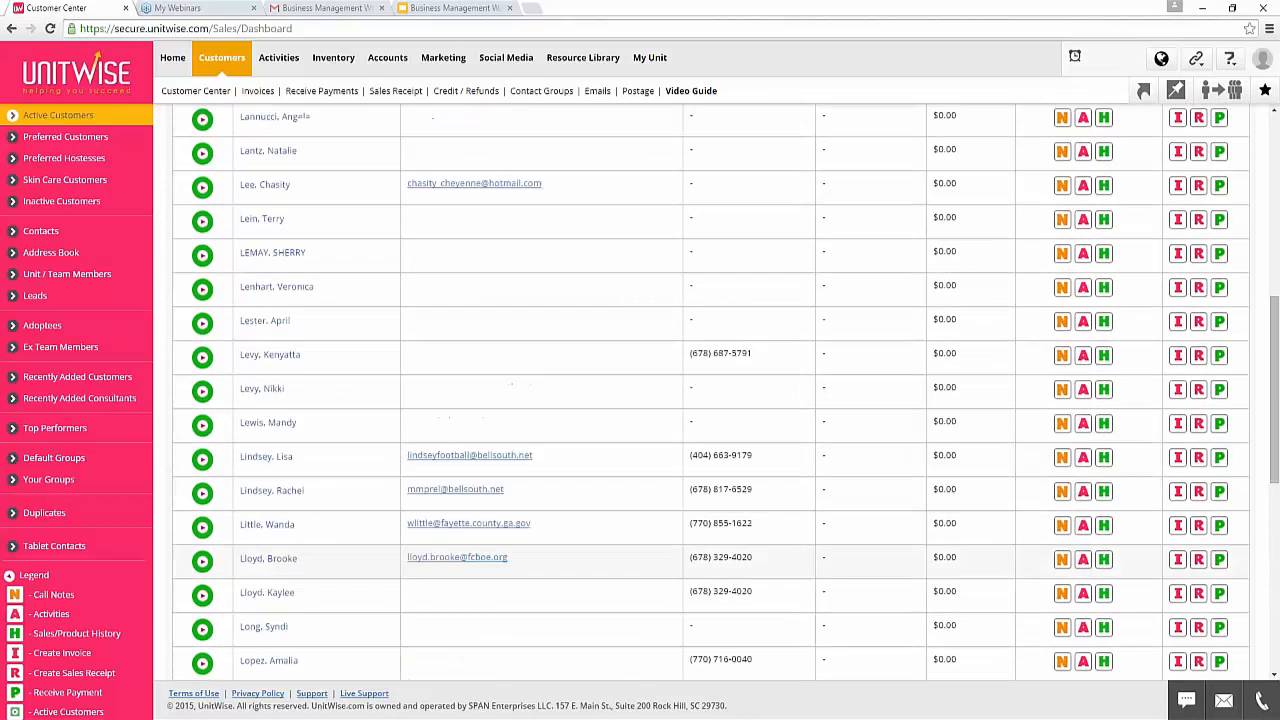
scroll(443, 501, up, 5)
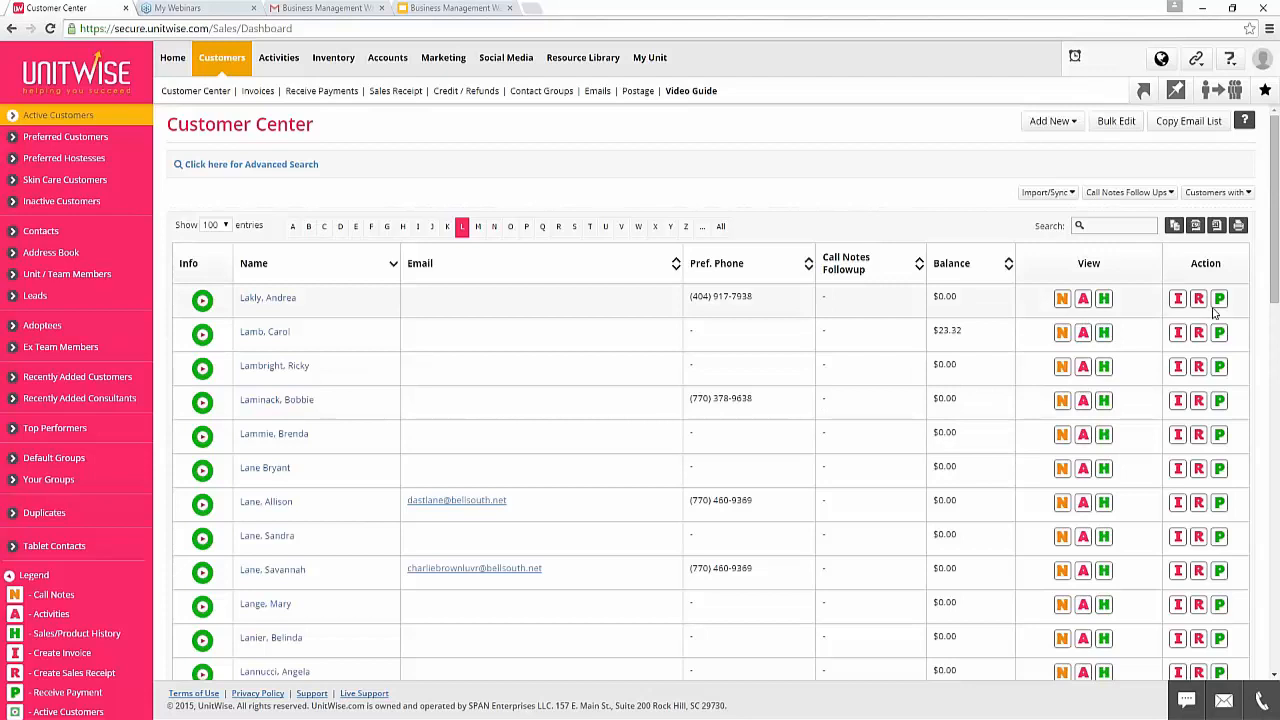
Examine the Call Notes form and note history of the first customer in the L list, and close the record without saving.
click(1062, 299)
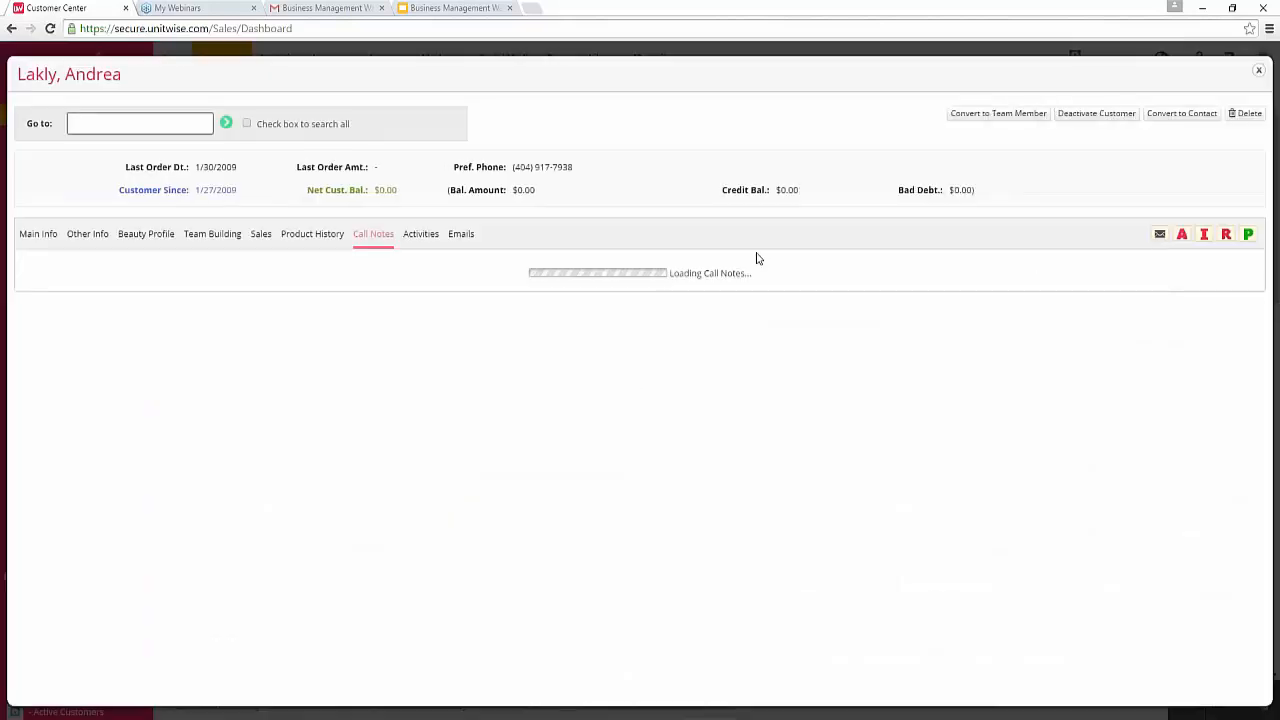
click(458, 388)
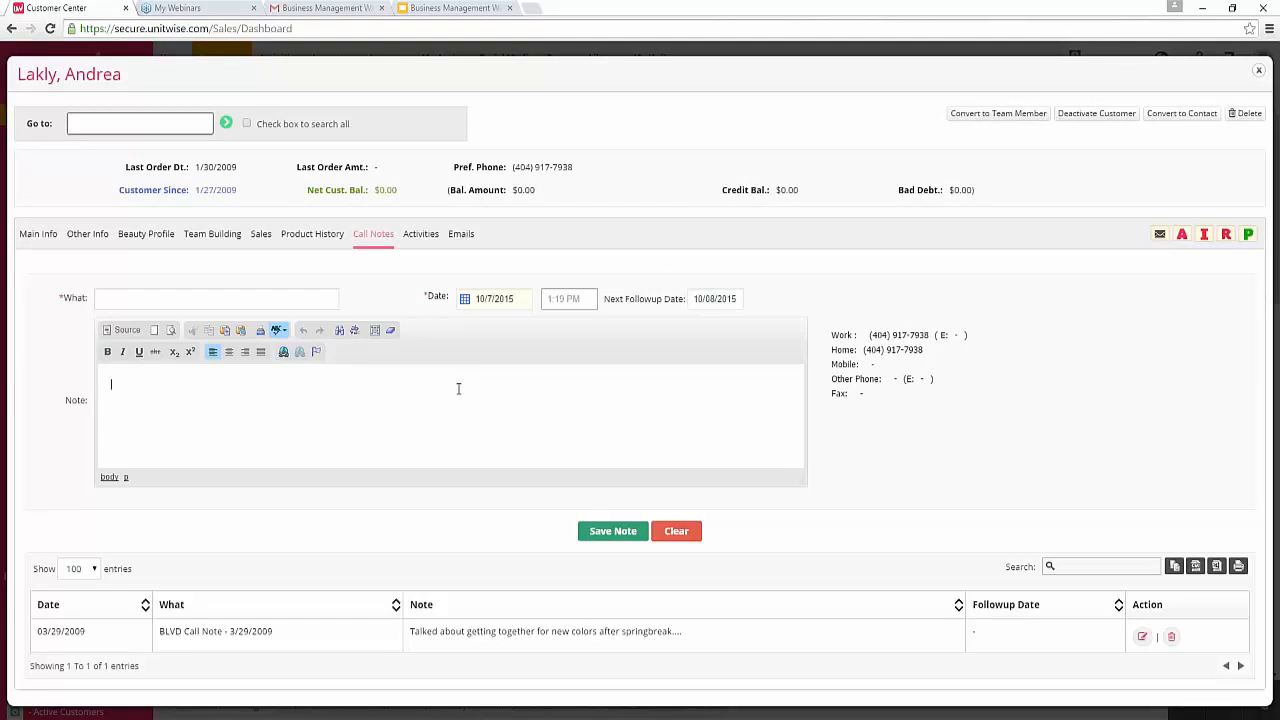
click(1257, 76)
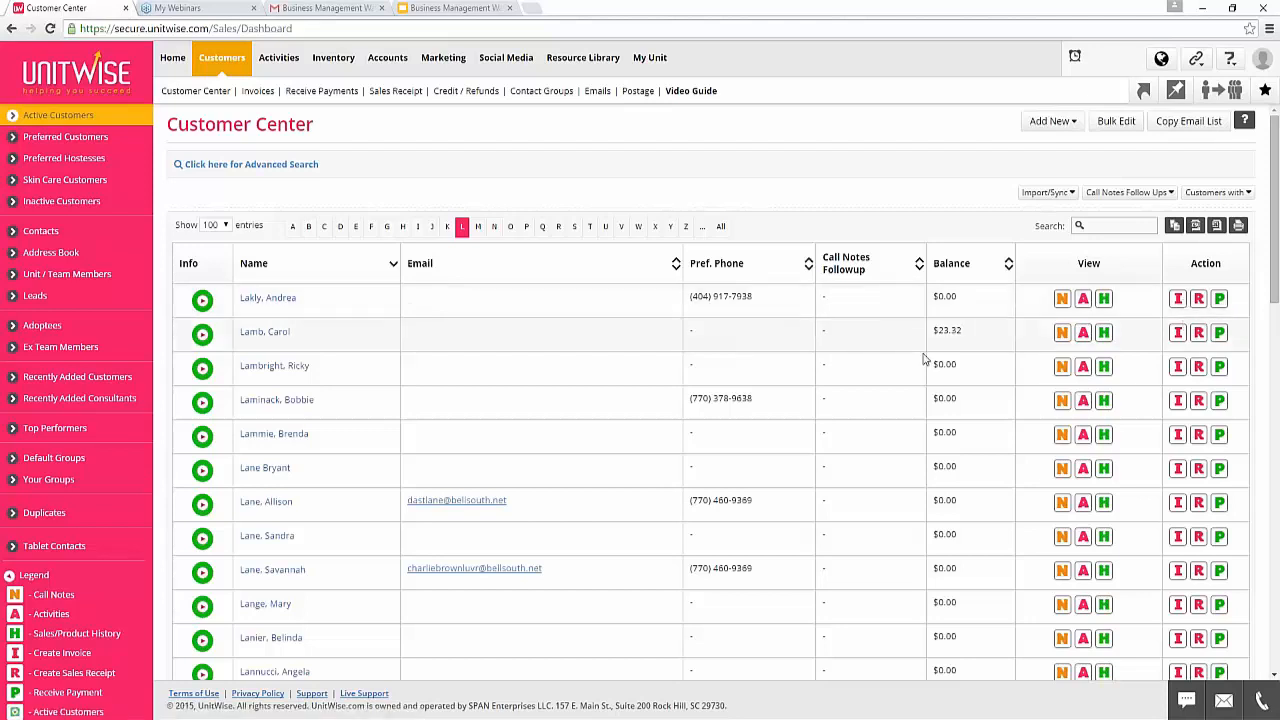
Start a new sales receipt for the previously reviewed customer near the end of the L list.
scroll(930, 365, down, 4)
scroll(935, 376, down, 4)
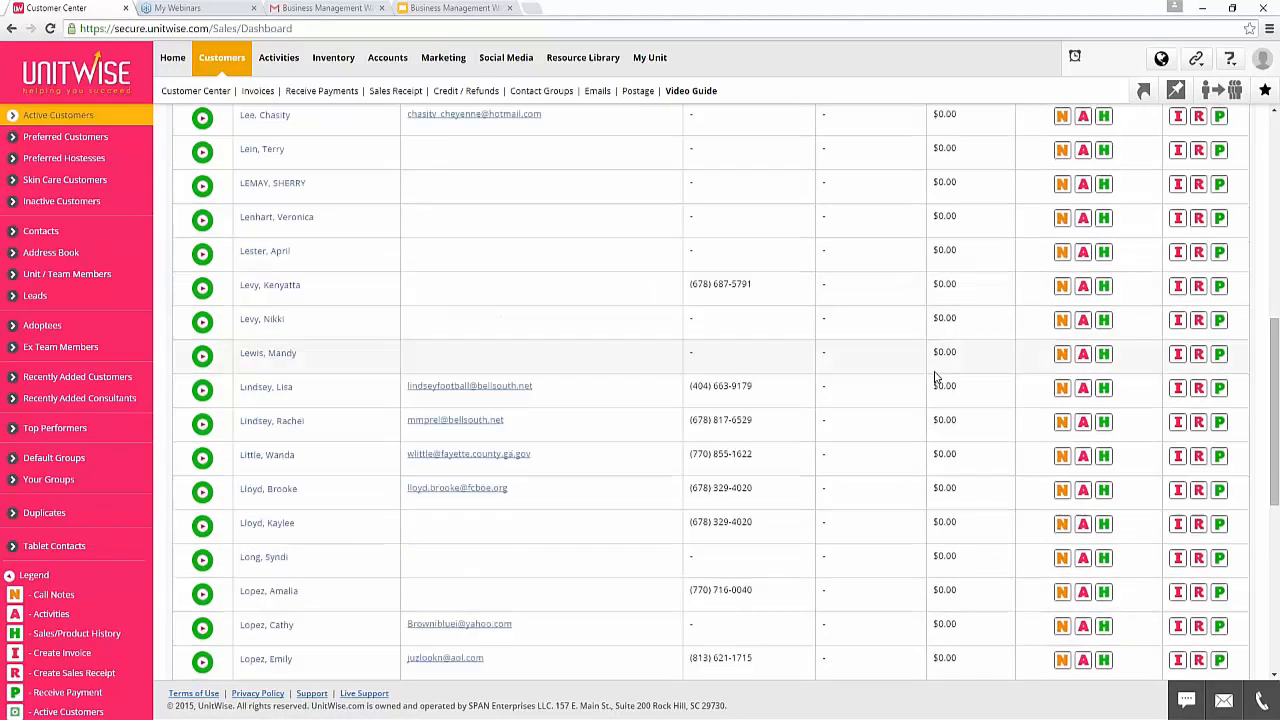
scroll(935, 376, down, 1)
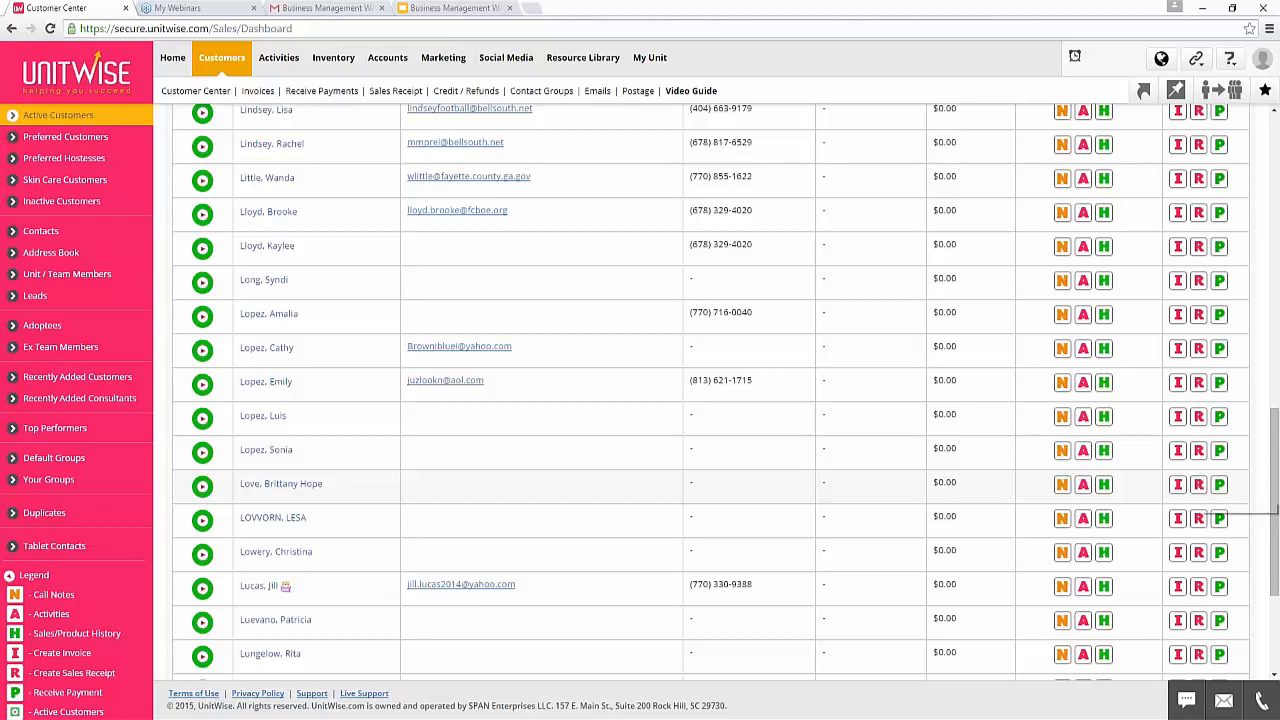
click(1199, 485)
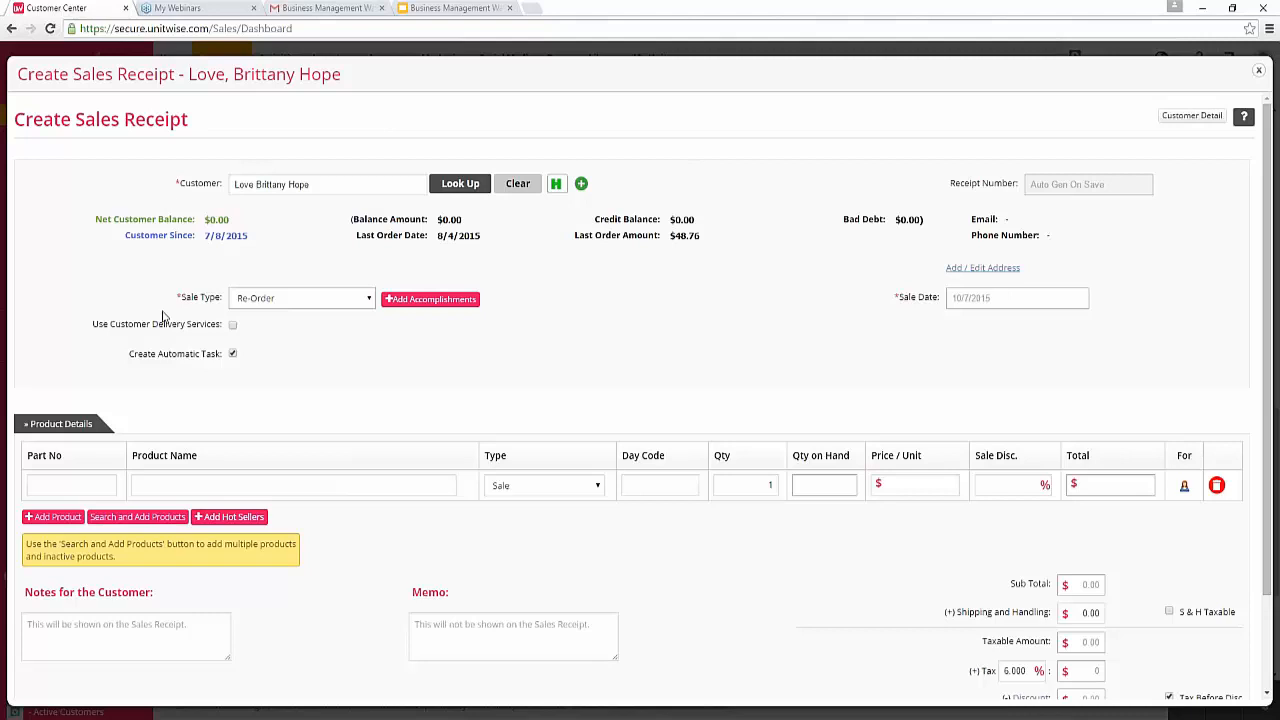
Choose Re-Order as the receipt's sale type and view the Add Accomplishments fields, closing them without adding anything.
click(339, 304)
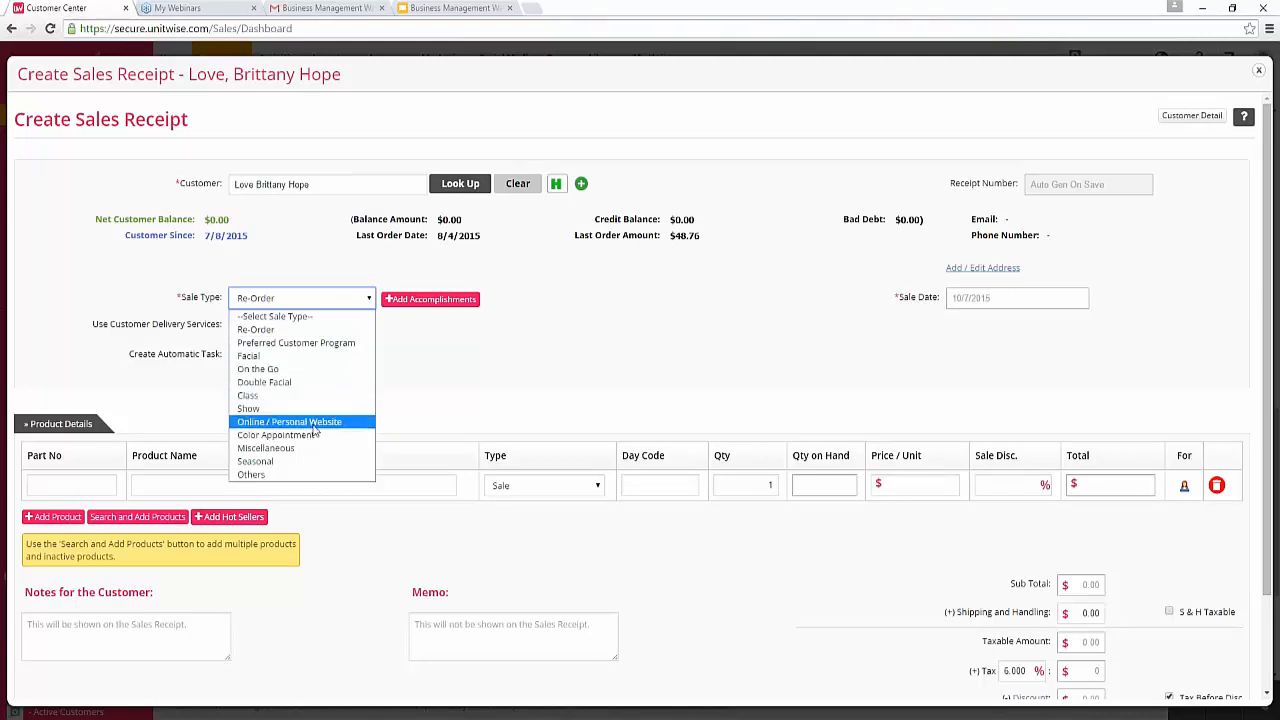
click(295, 332)
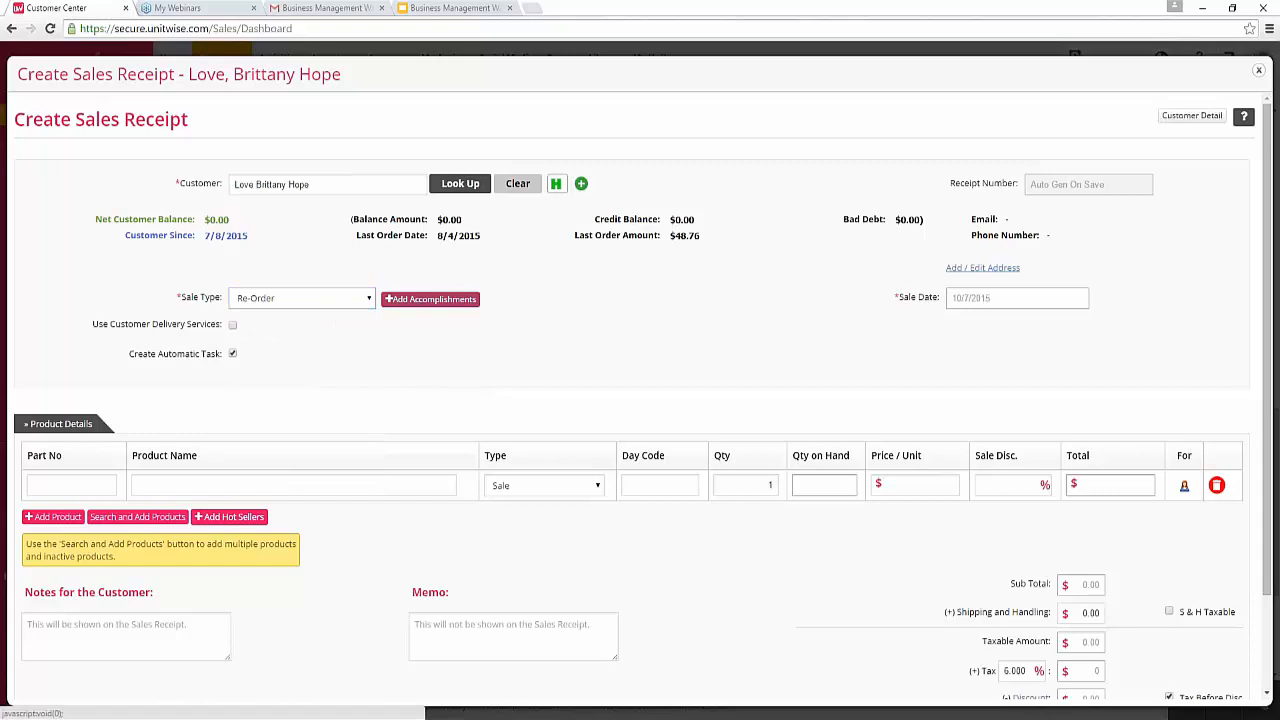
click(414, 300)
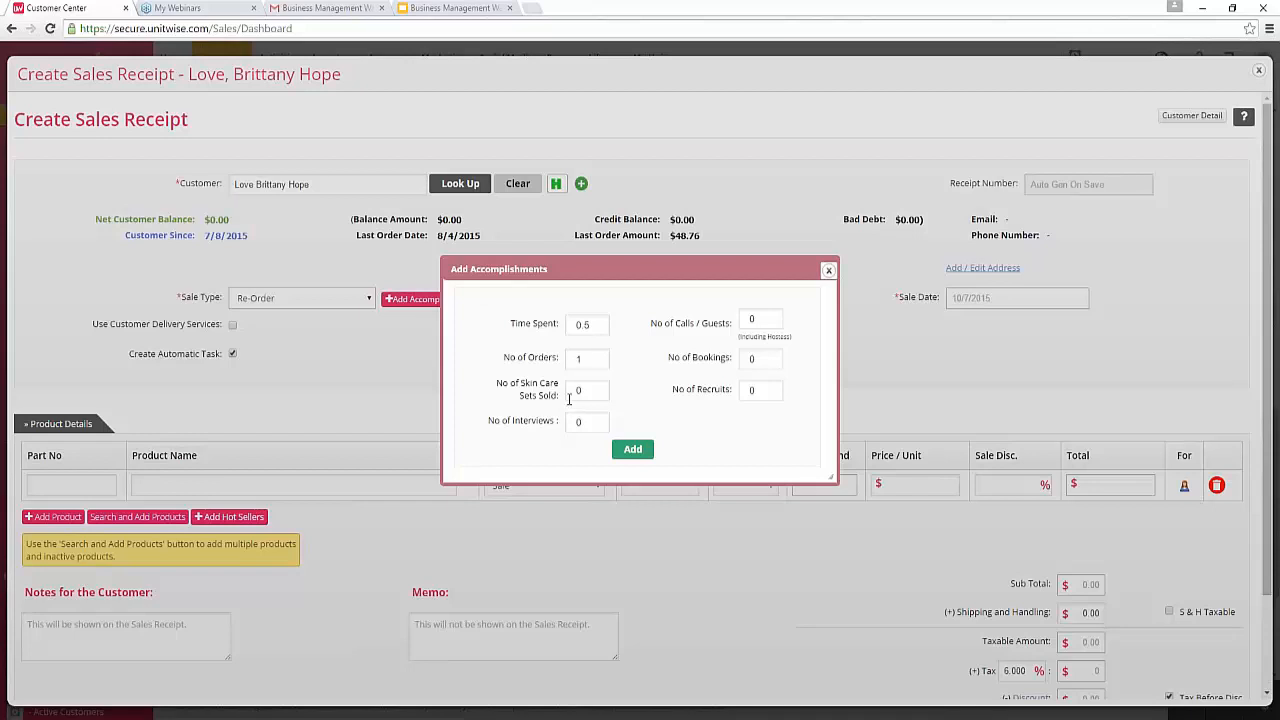
click(828, 270)
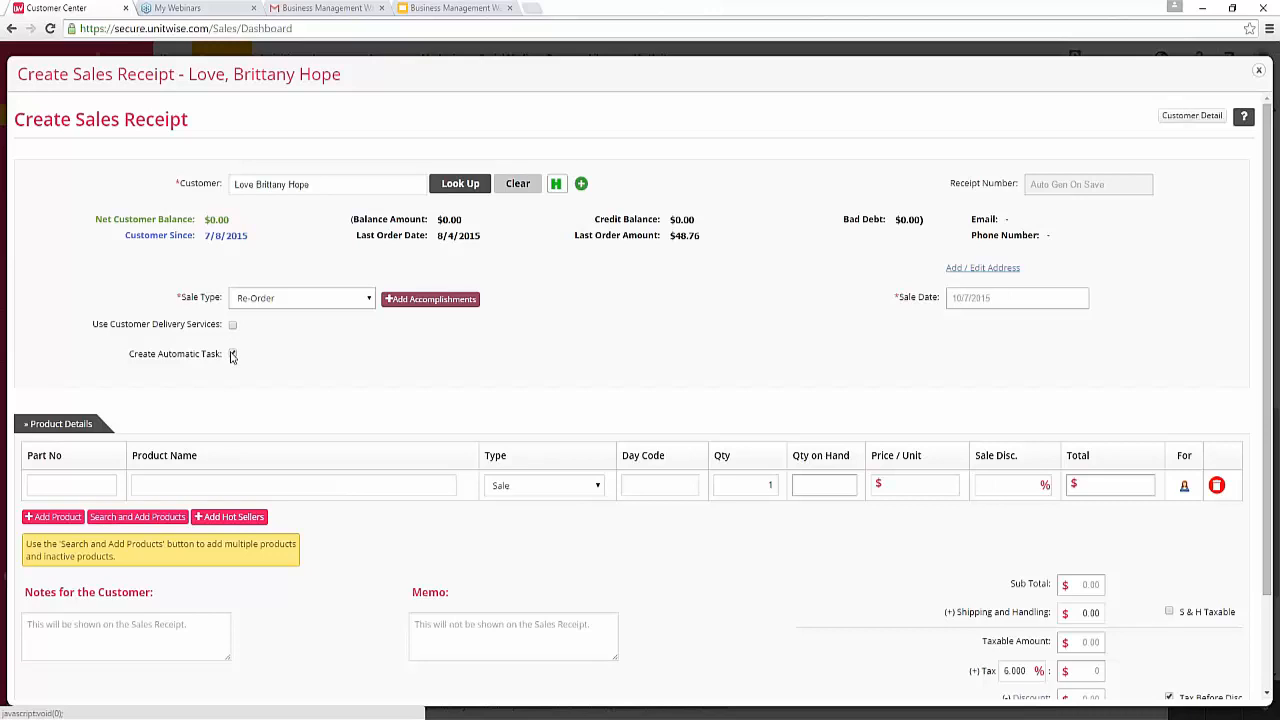
Turn off automatic task creation for the receipt and view the Sale Date calendar without picking a date.
click(233, 355)
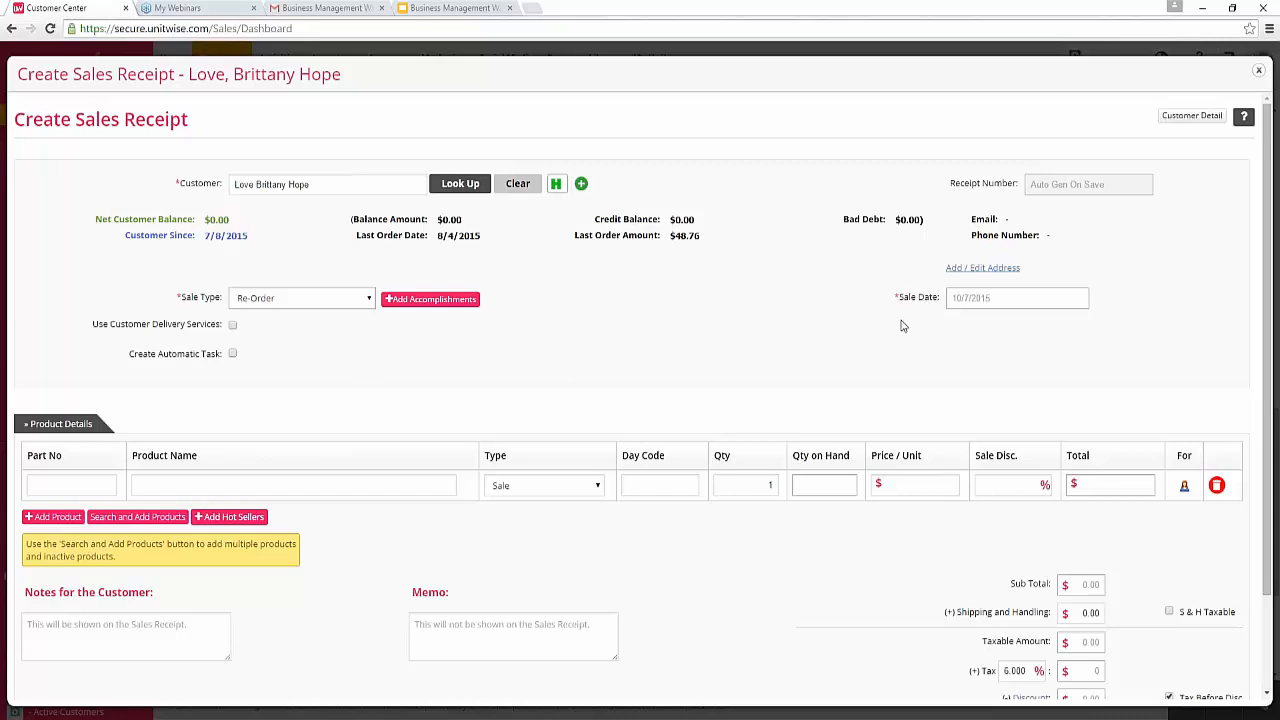
click(958, 300)
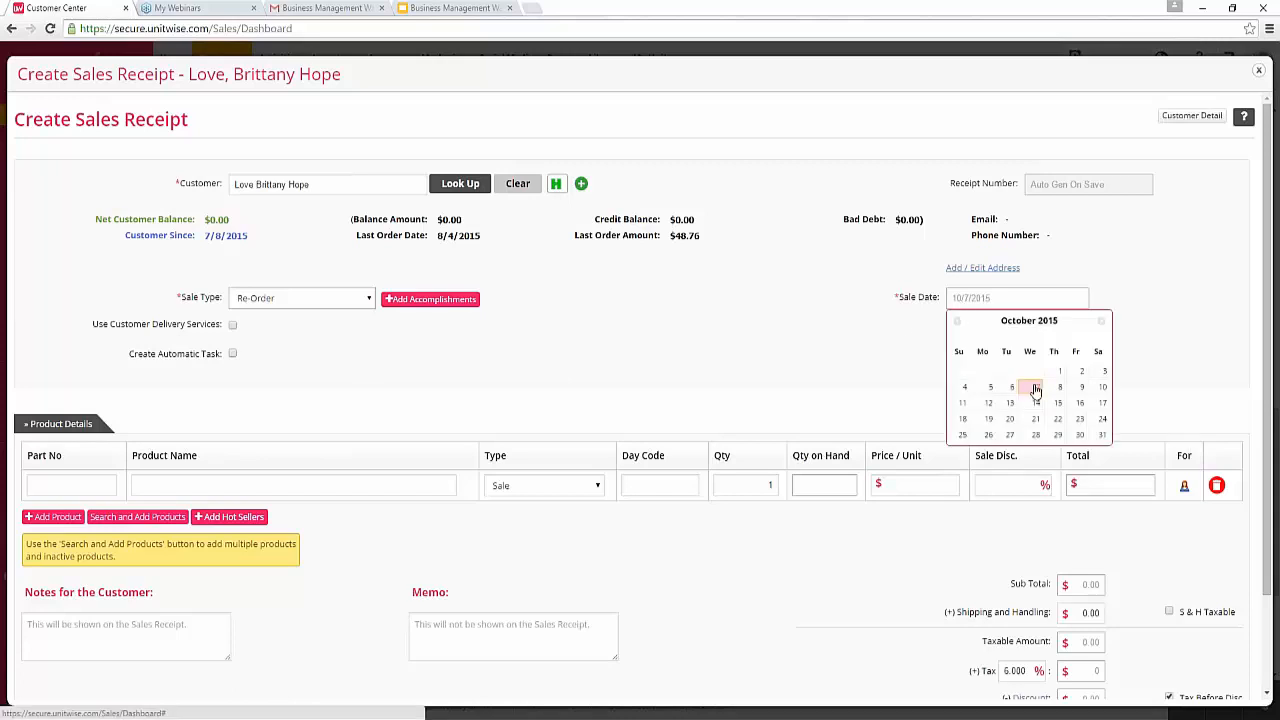
click(864, 357)
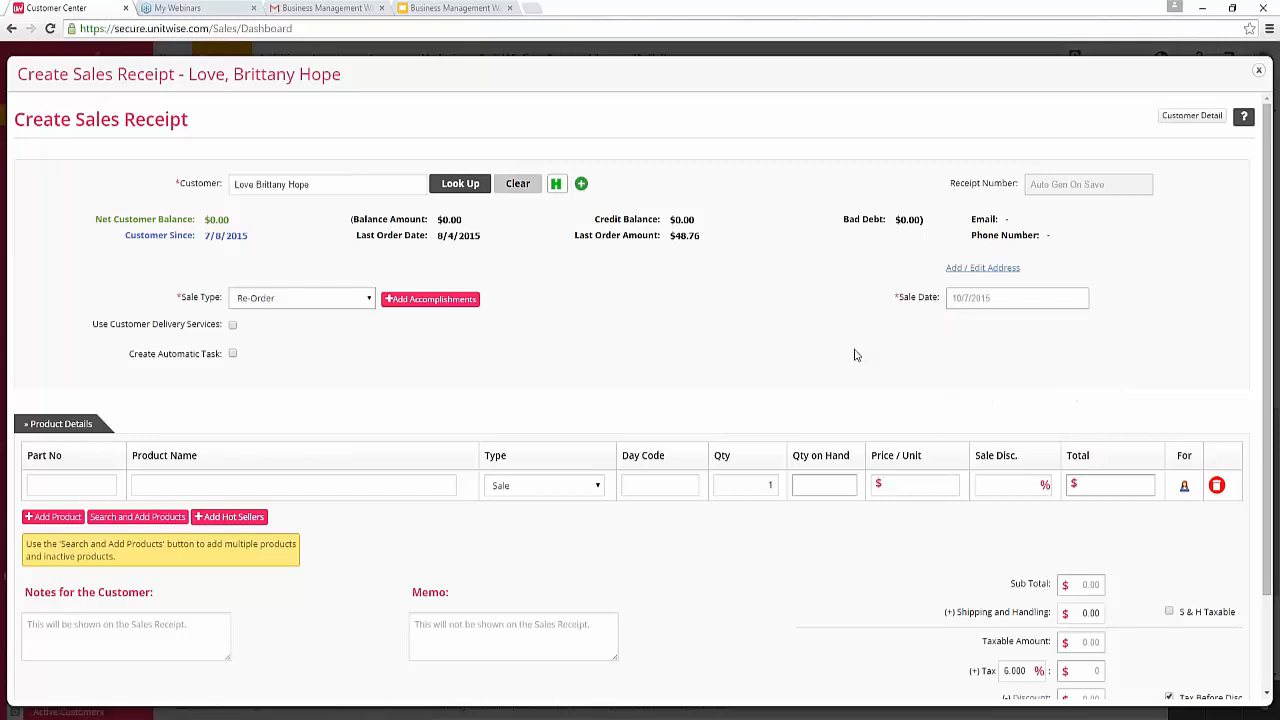
Find the products matching "timew" and add TimeWise Microdermabrasion Refine to the receipt's first product line.
scroll(806, 348, down, 1)
scroll(799, 346, down, 1)
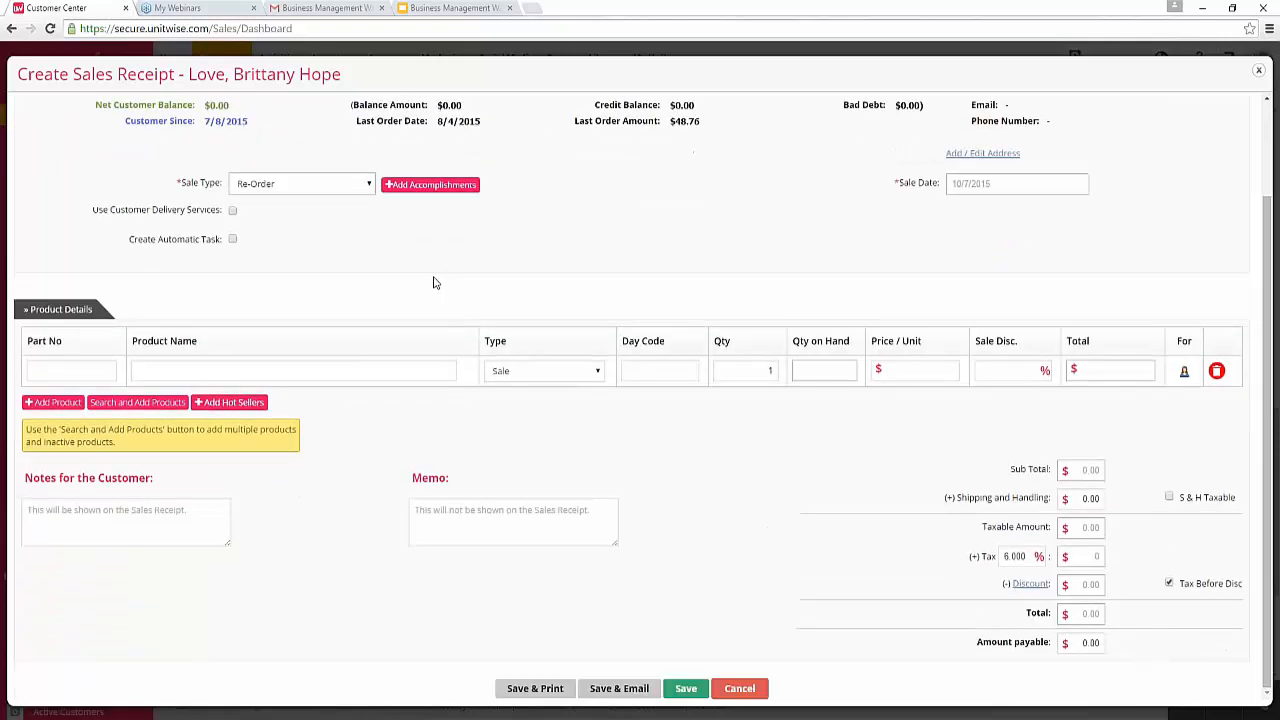
click(146, 367)
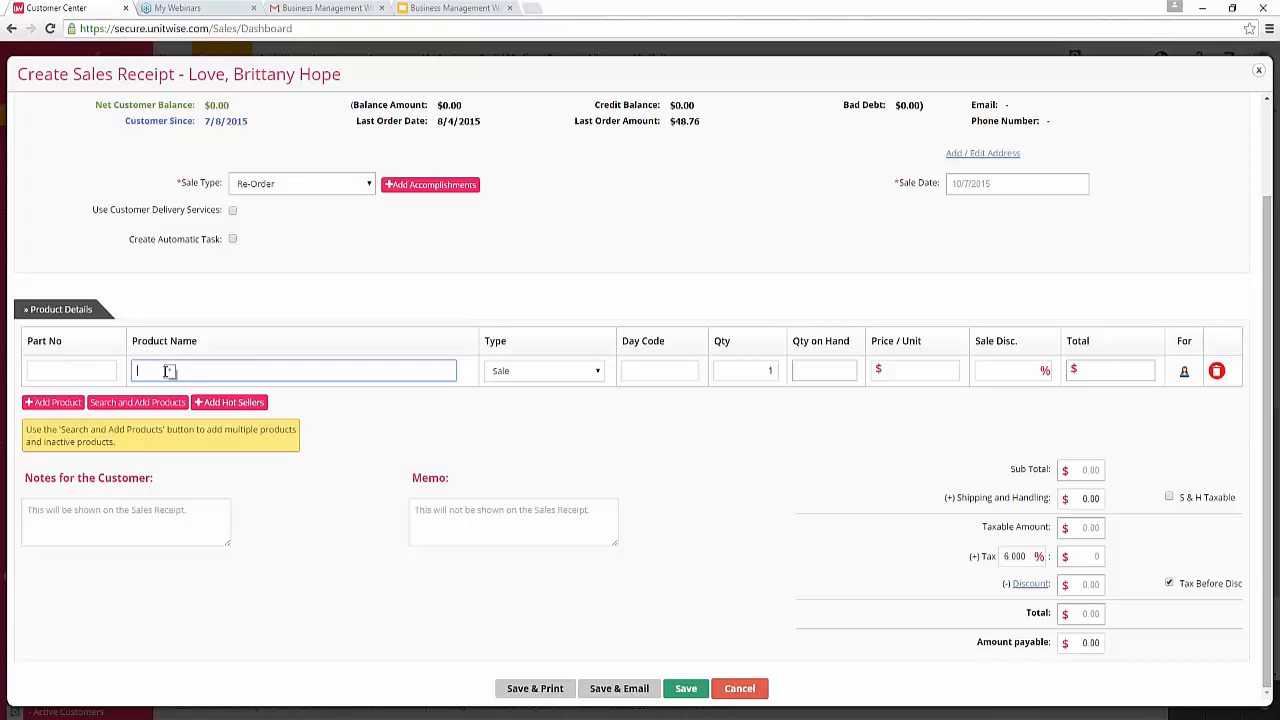
text(mew)
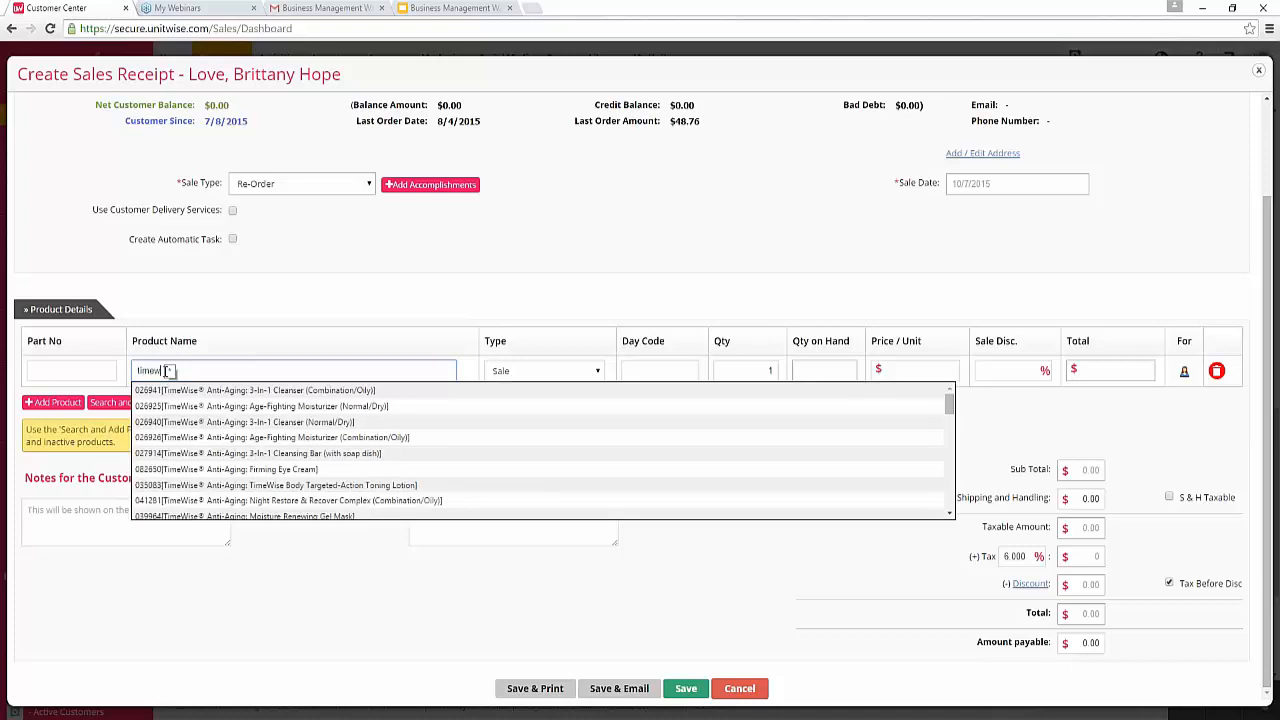
scroll(237, 440, down, 5)
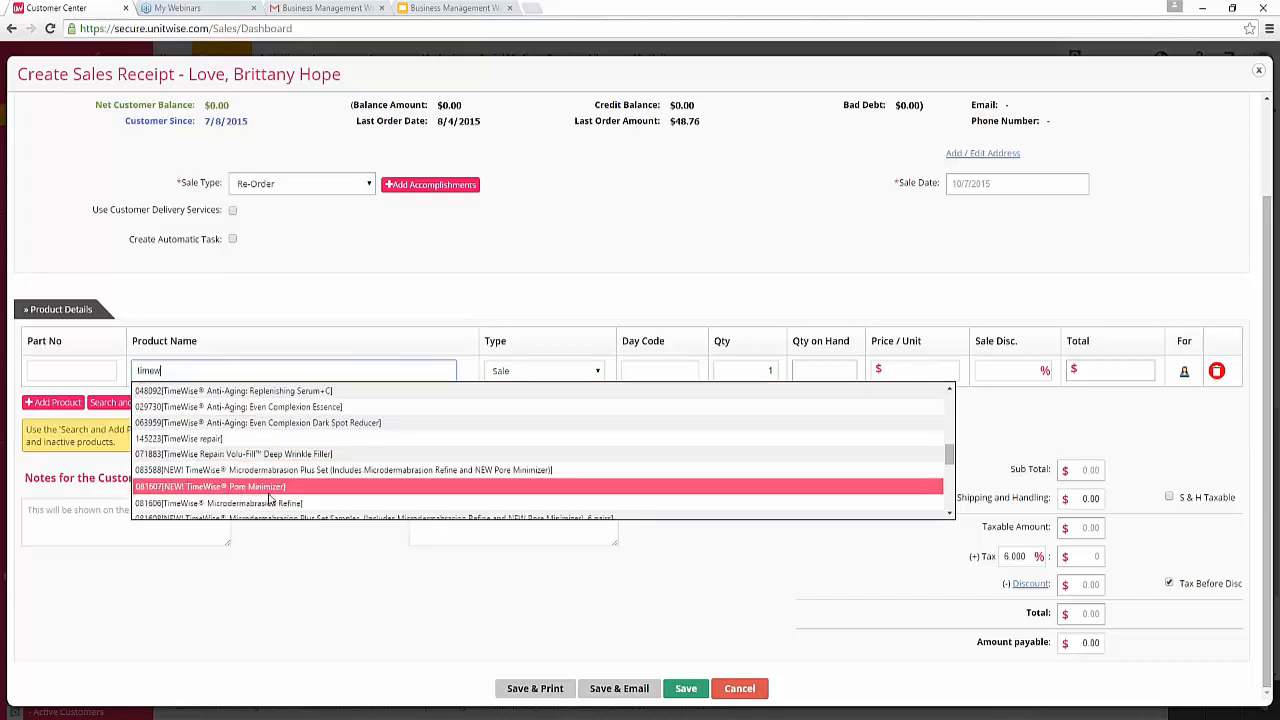
click(245, 503)
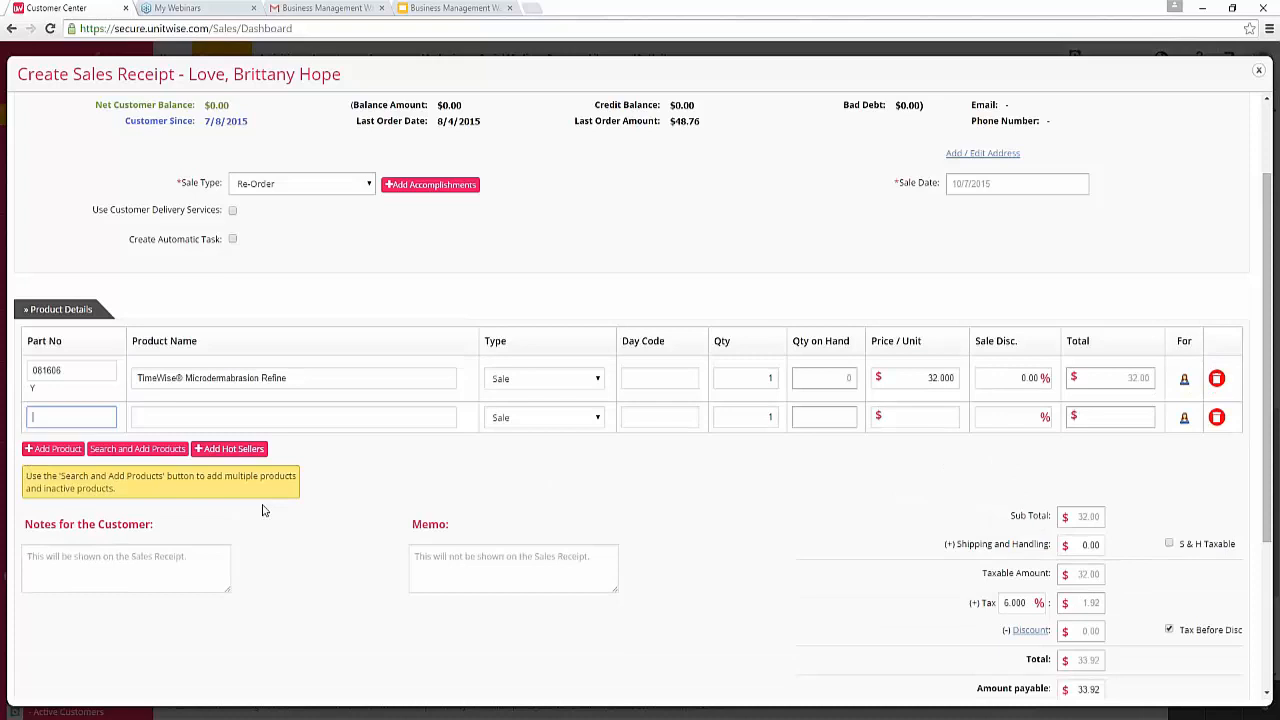
Add Mary Kay NouriShine Plus Lip Gloss: Beach Bronze to the order from the customer's Product History, and delete the receipt's blank product line.
click(151, 417)
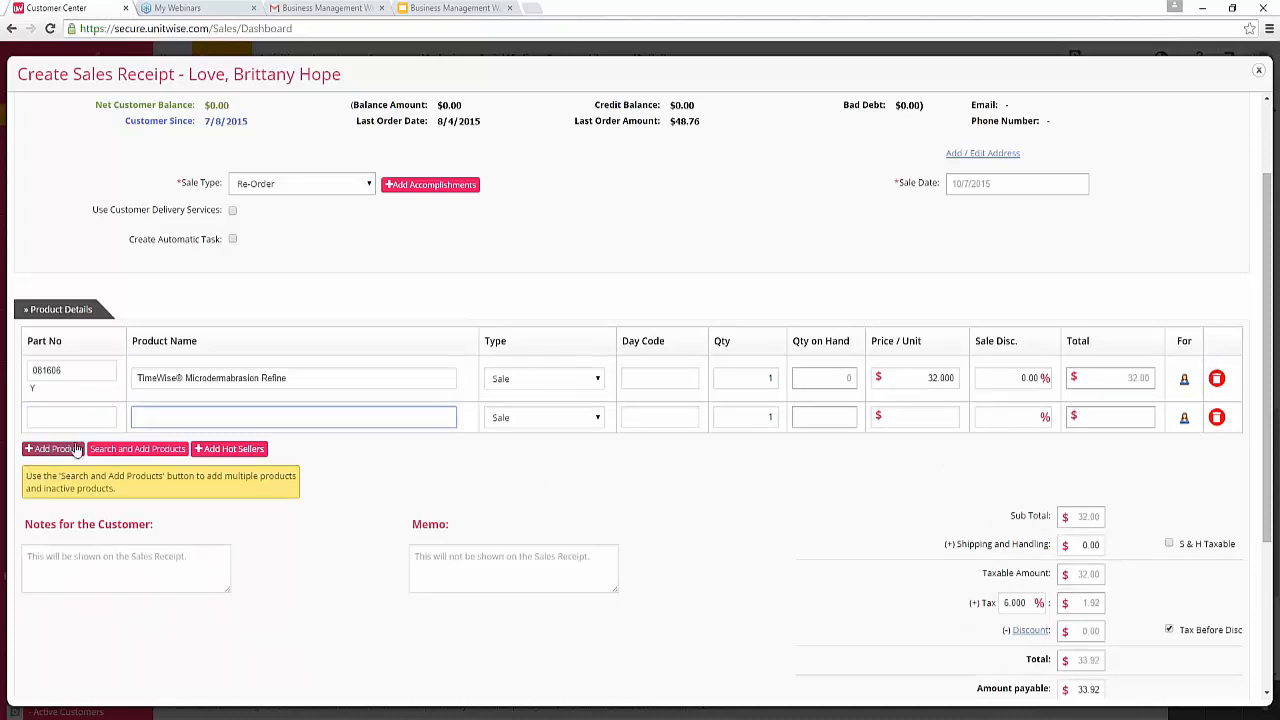
scroll(400, 398, up, 2)
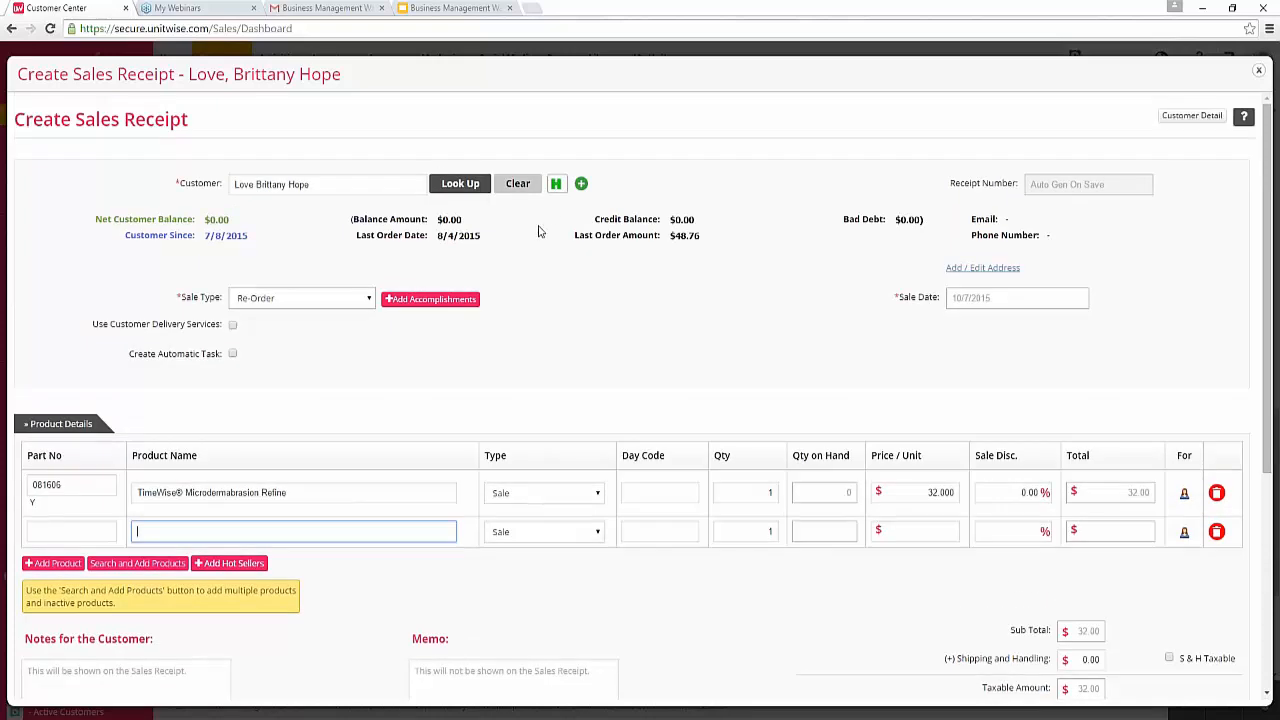
click(556, 185)
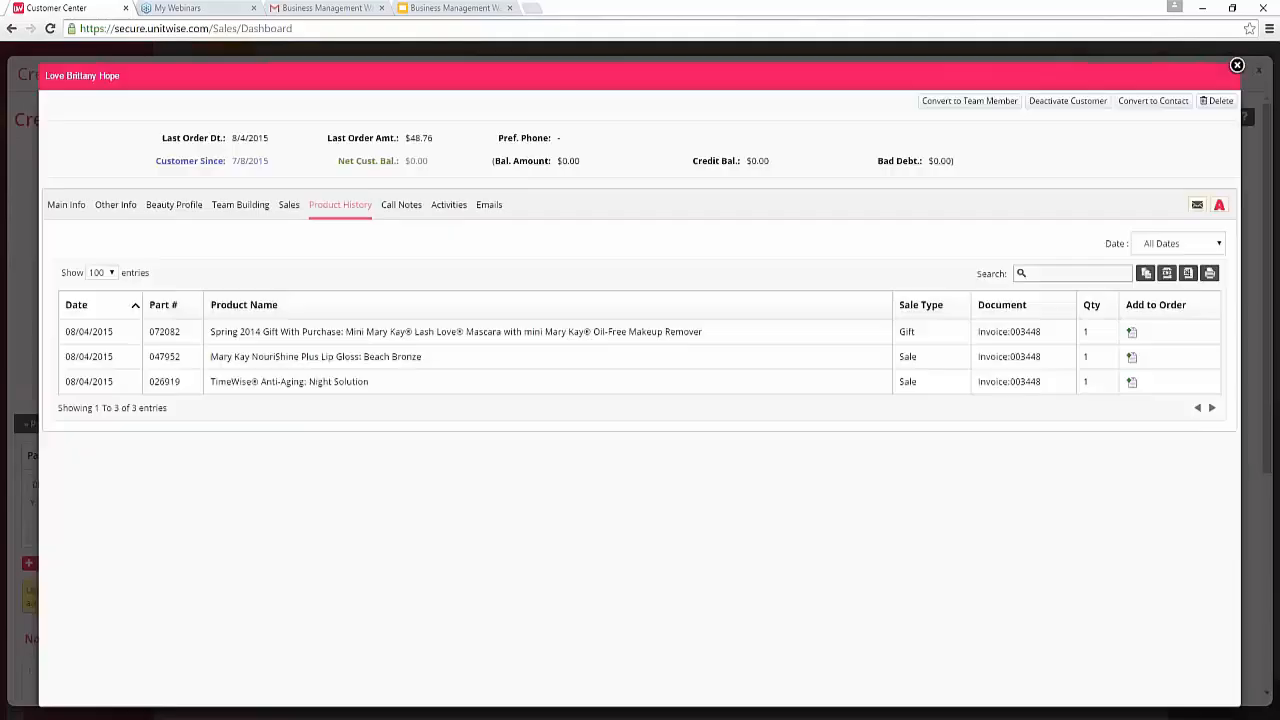
click(1133, 358)
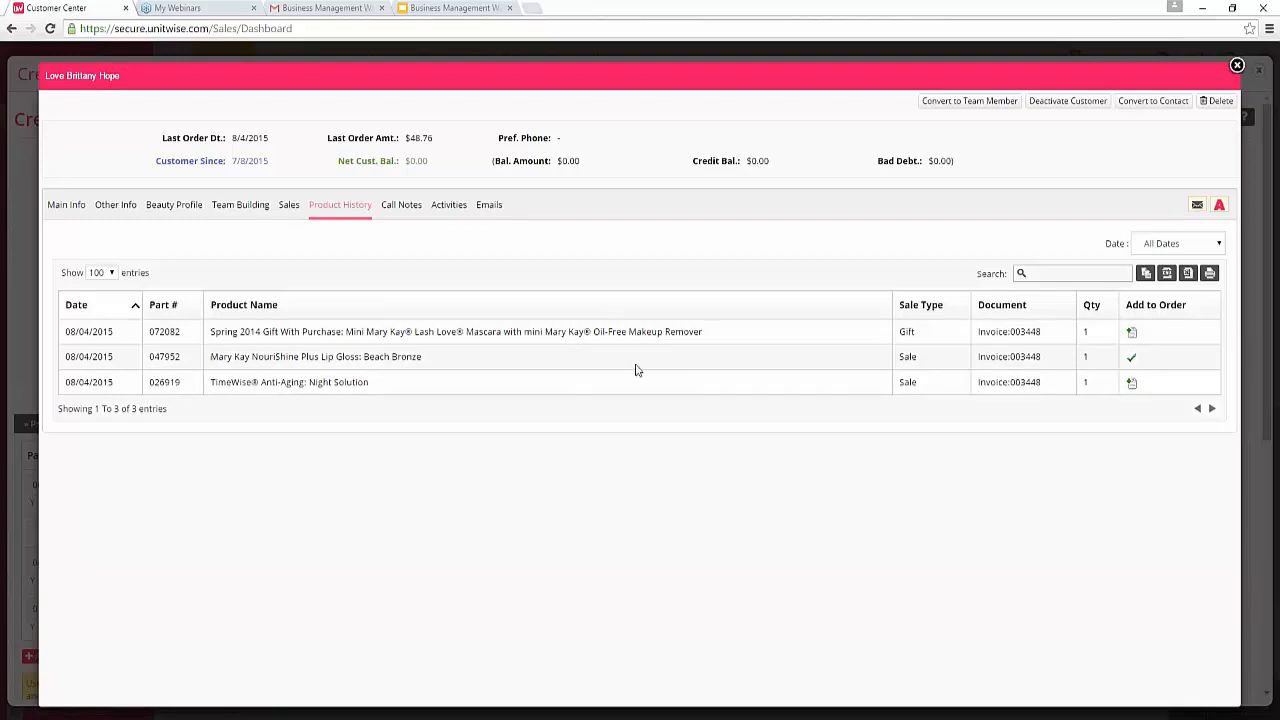
click(1237, 67)
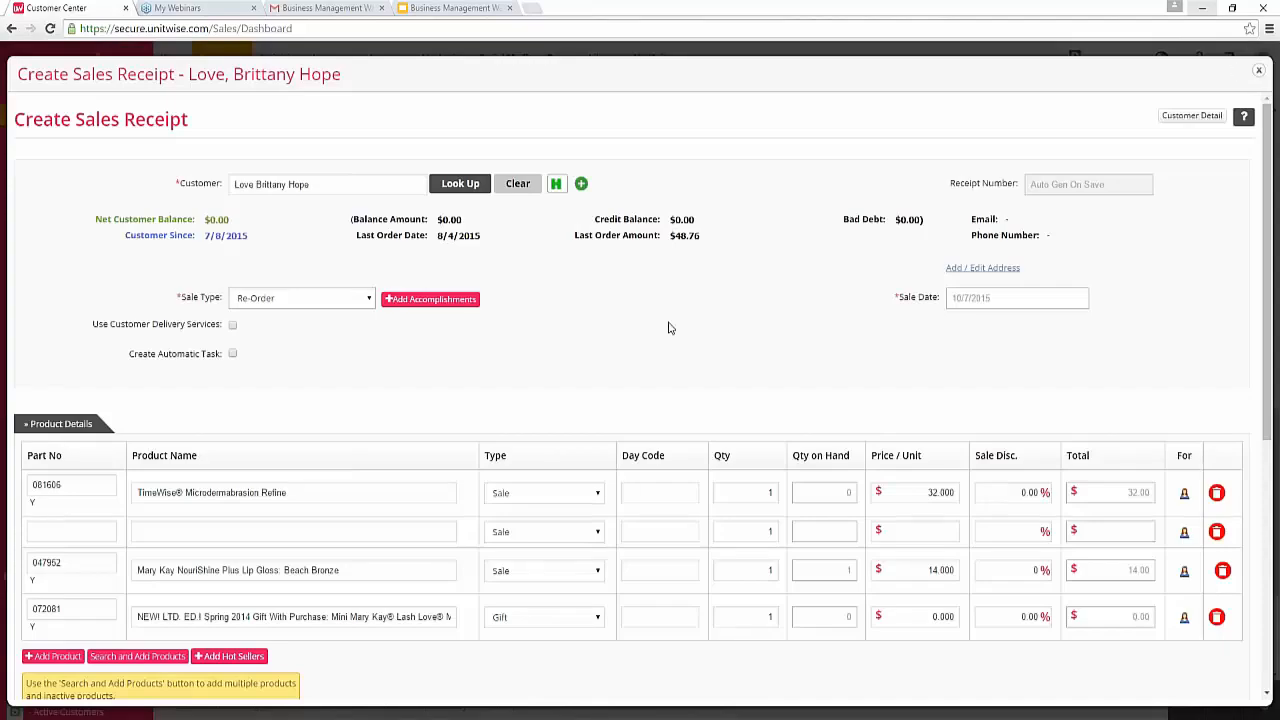
click(1216, 532)
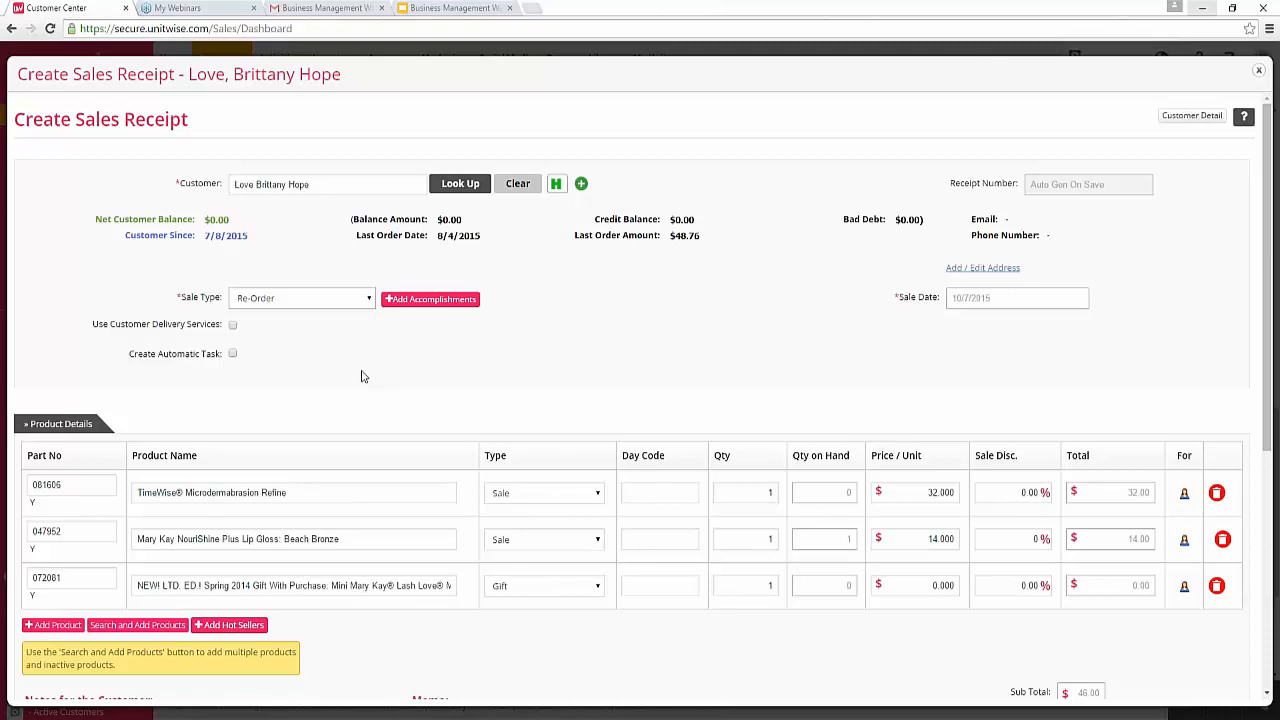
Examine the hot sellers that can be added to the receipt, and close the list without ordering any.
scroll(346, 369, down, 1)
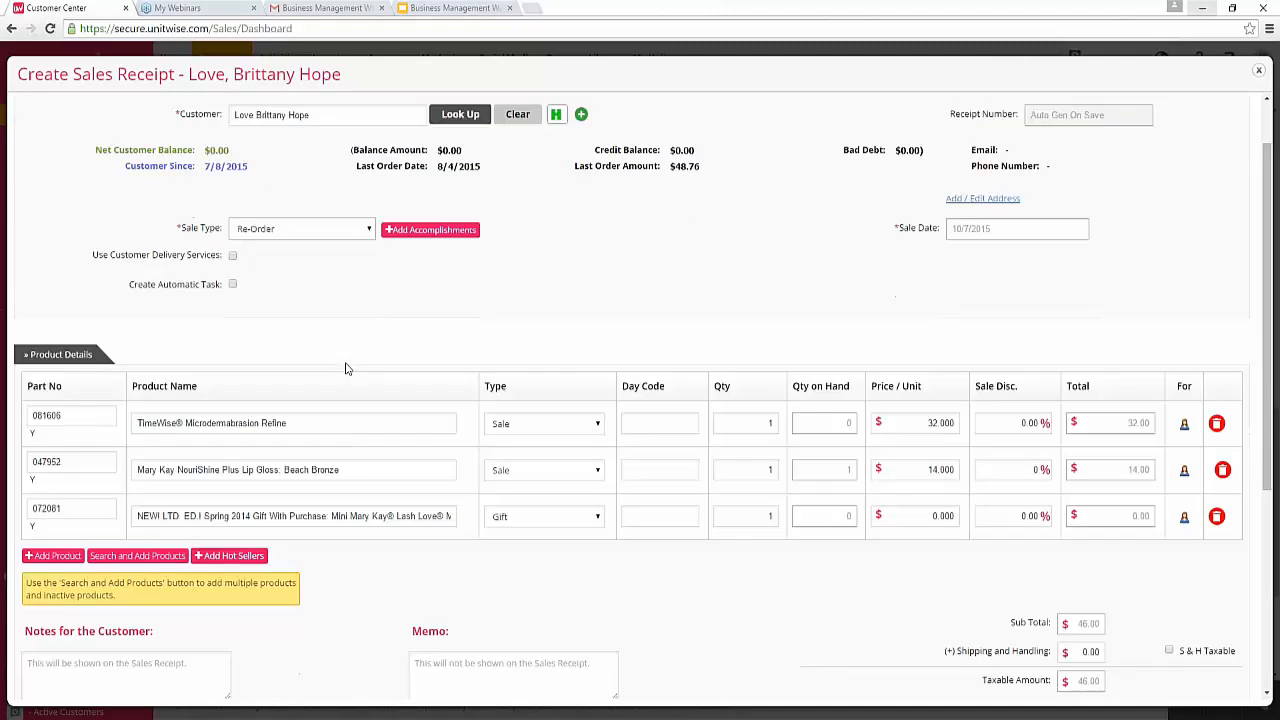
scroll(309, 360, down, 2)
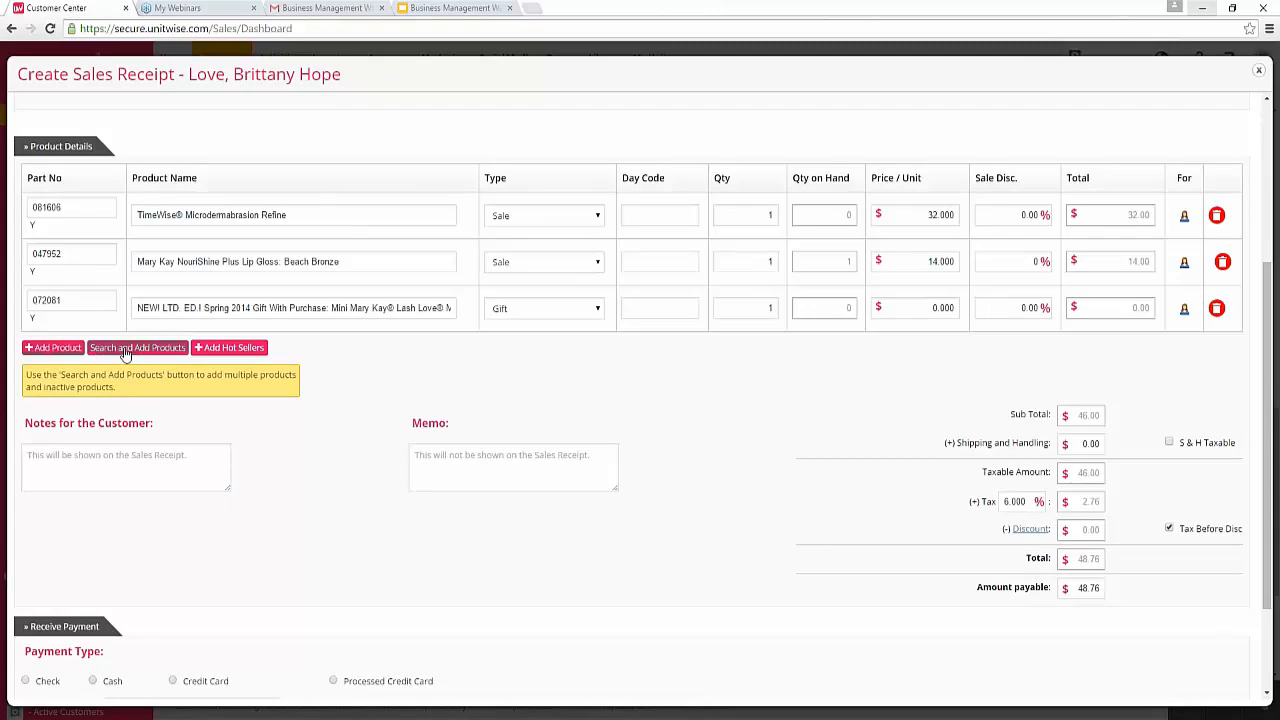
click(229, 348)
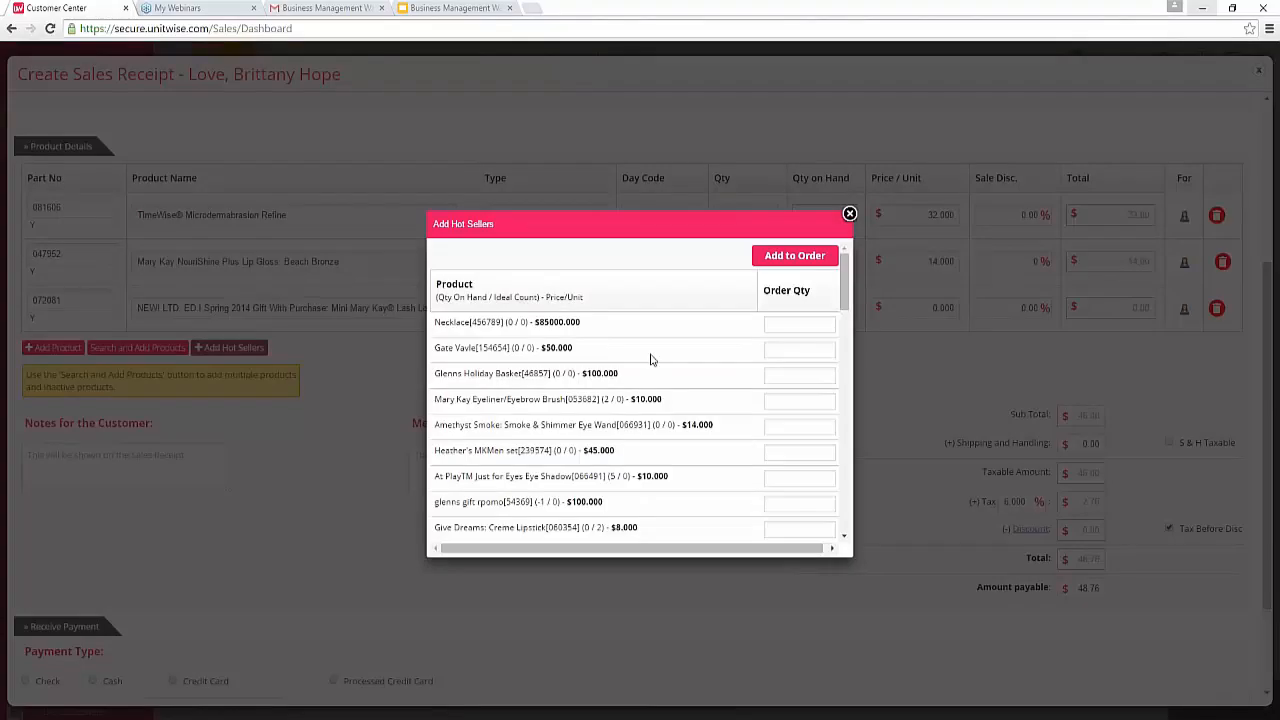
scroll(680, 385, down, 5)
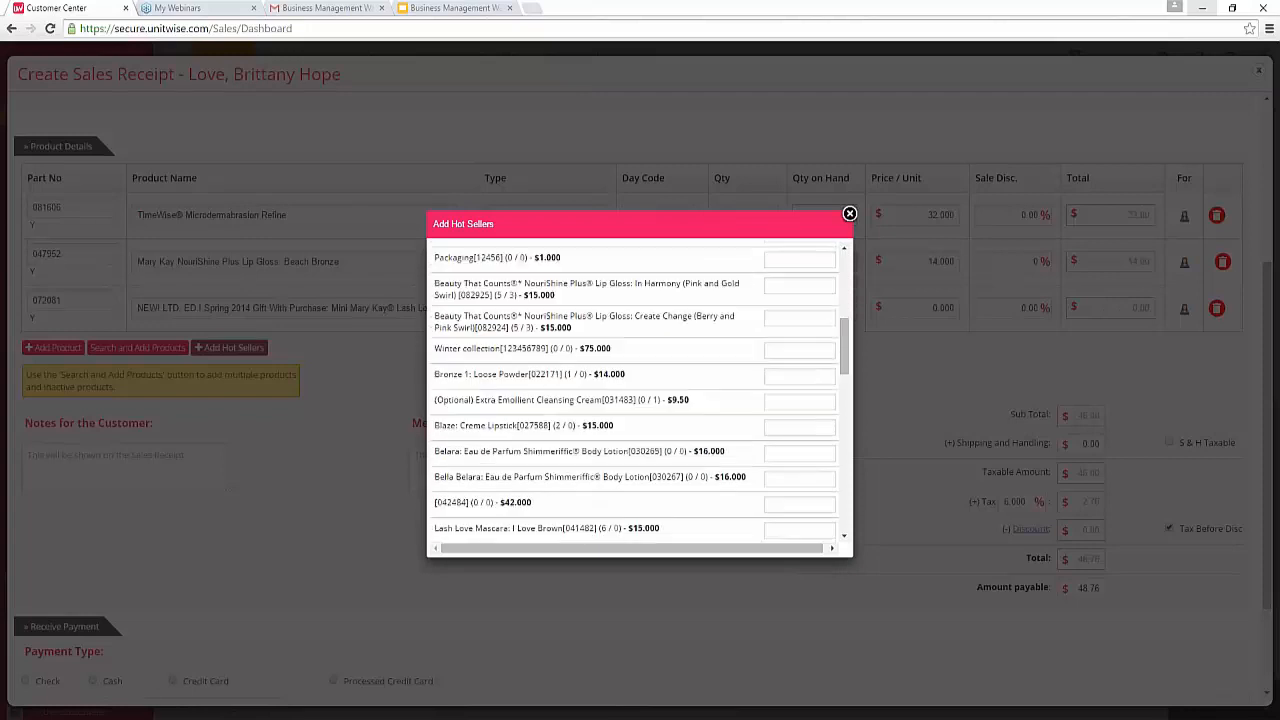
scroll(674, 398, up, 5)
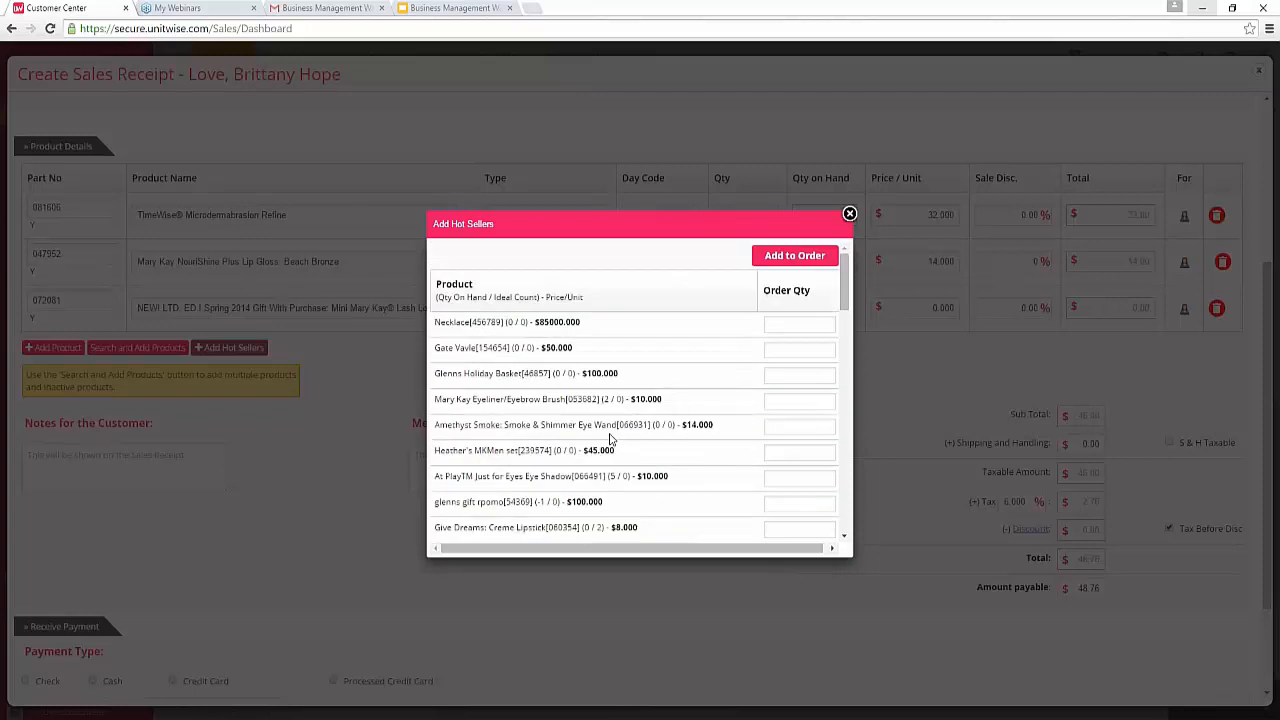
click(849, 213)
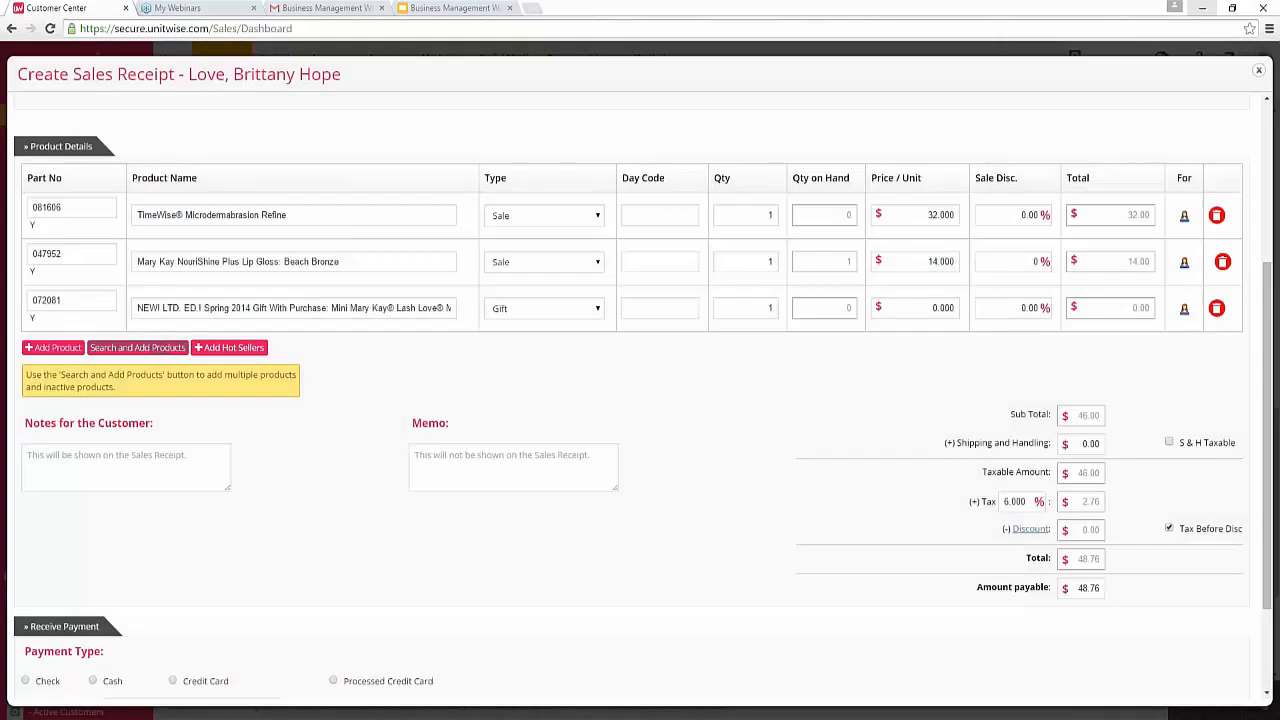
Browse the product categories available in Search and Add Products for the sales receipt.
click(161, 347)
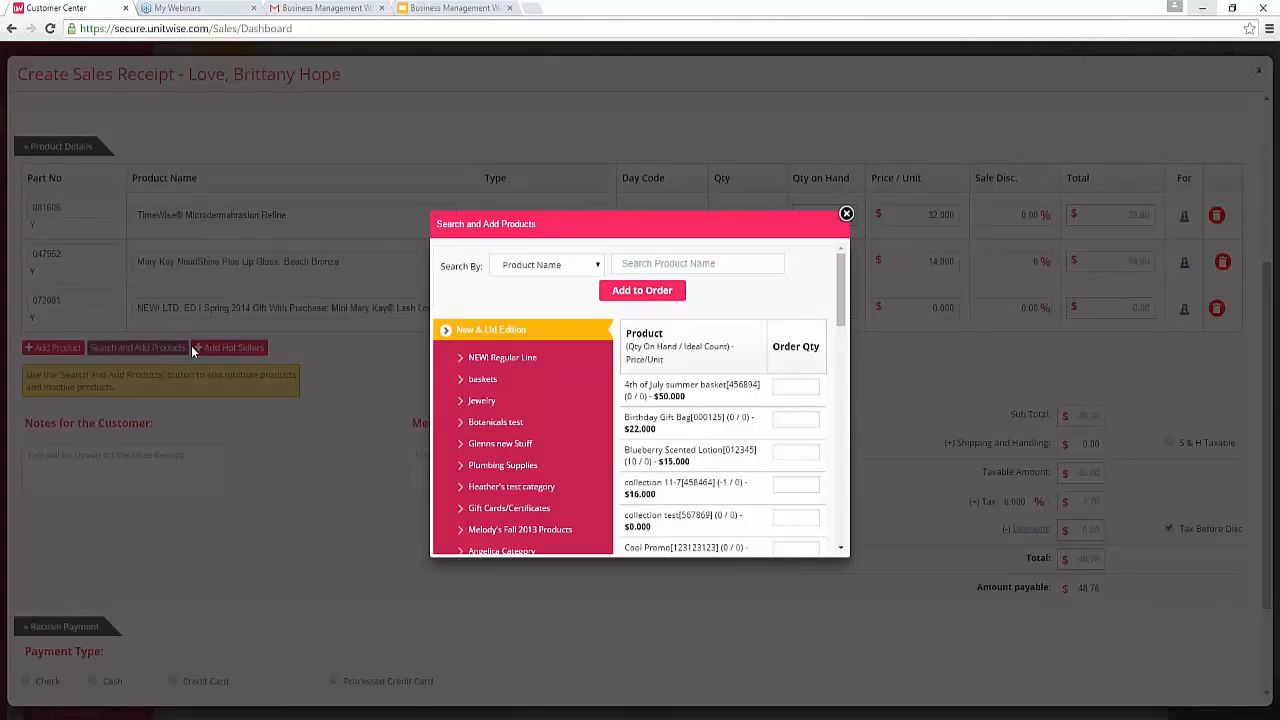
scroll(524, 373, down, 2)
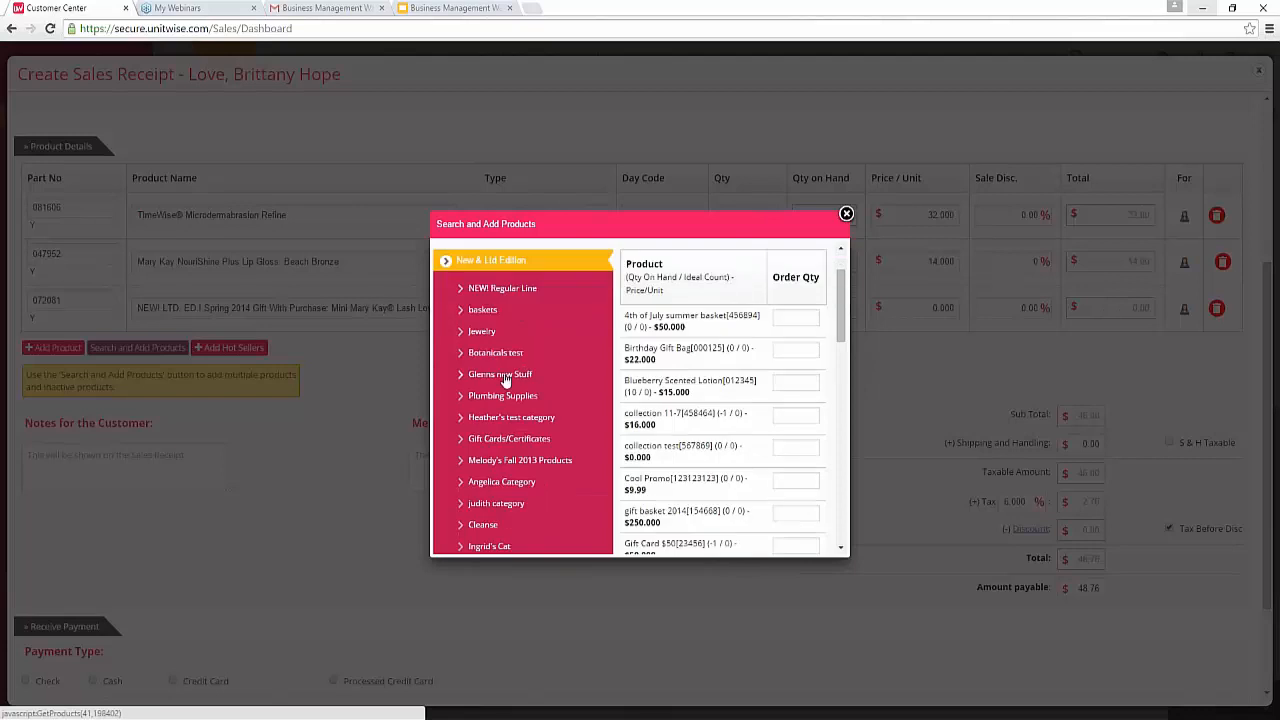
scroll(517, 402, down, 5)
scroll(517, 402, down, 2)
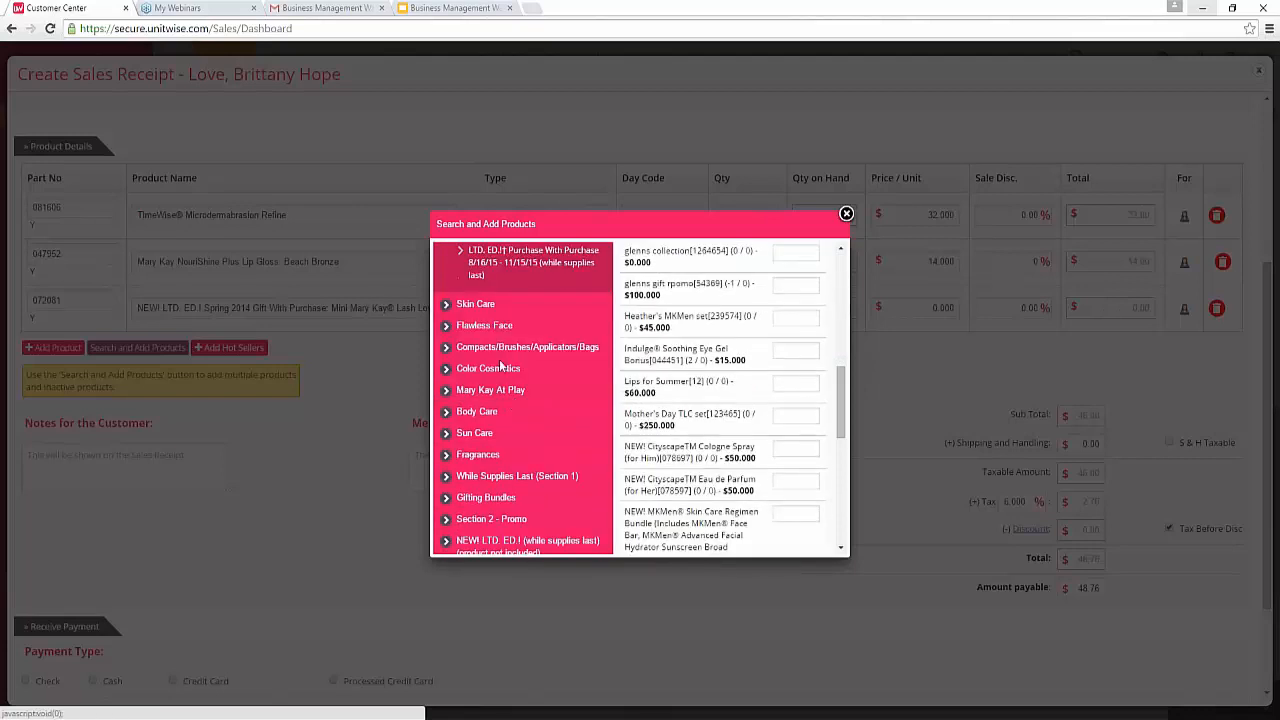
click(484, 296)
click(499, 343)
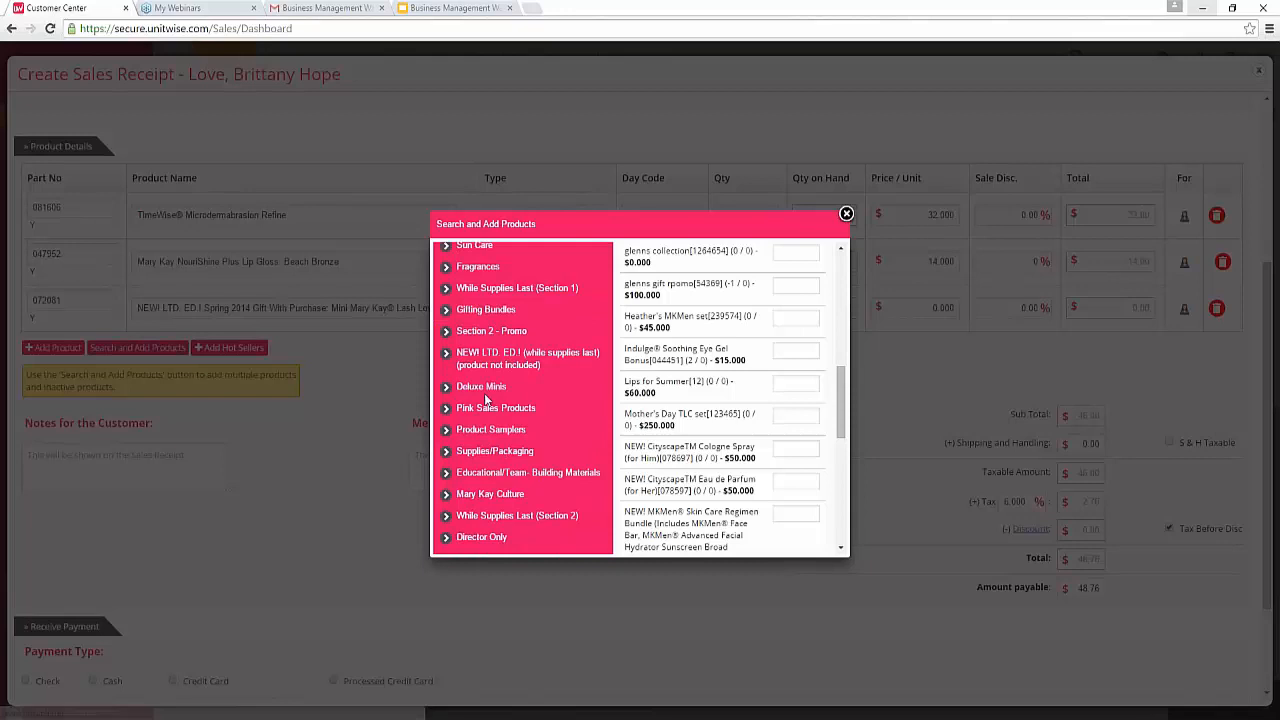
scroll(487, 400, down, 2)
scroll(492, 420, up, 5)
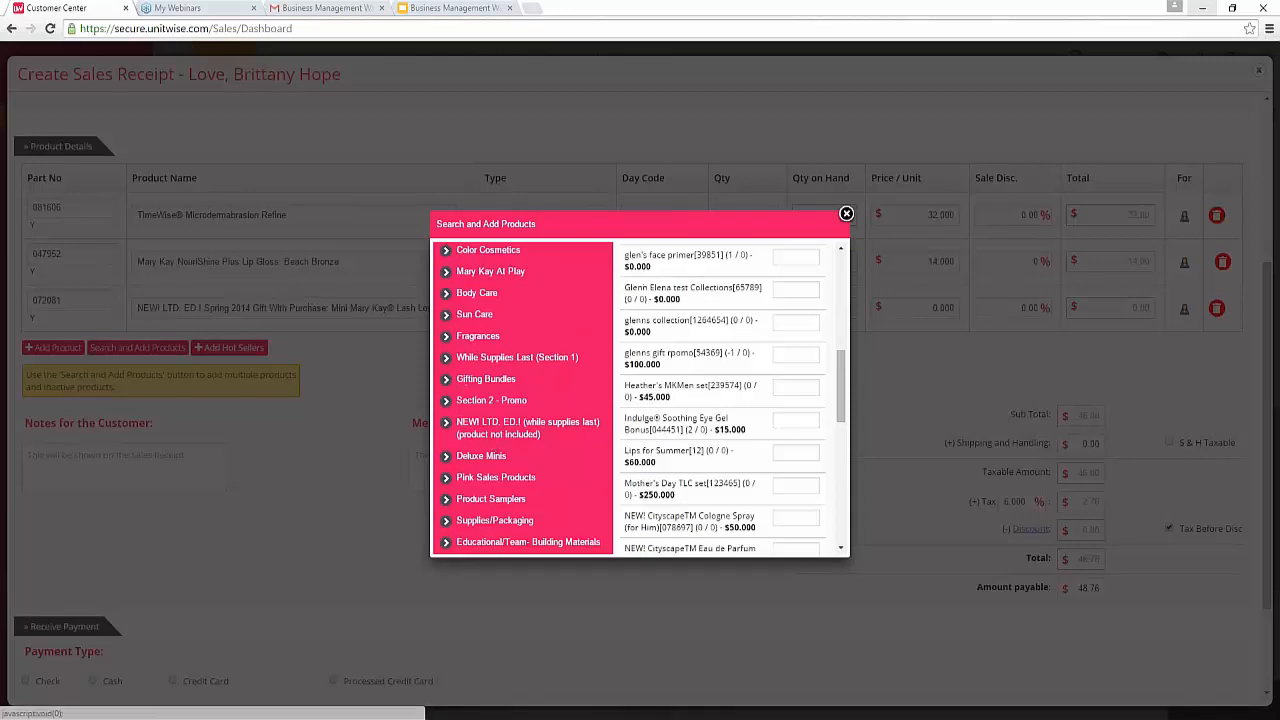
View the Mary Kay Brow Gel products under Color Cosmetics, and close the product search without ordering any.
click(495, 316)
scroll(495, 318, down, 3)
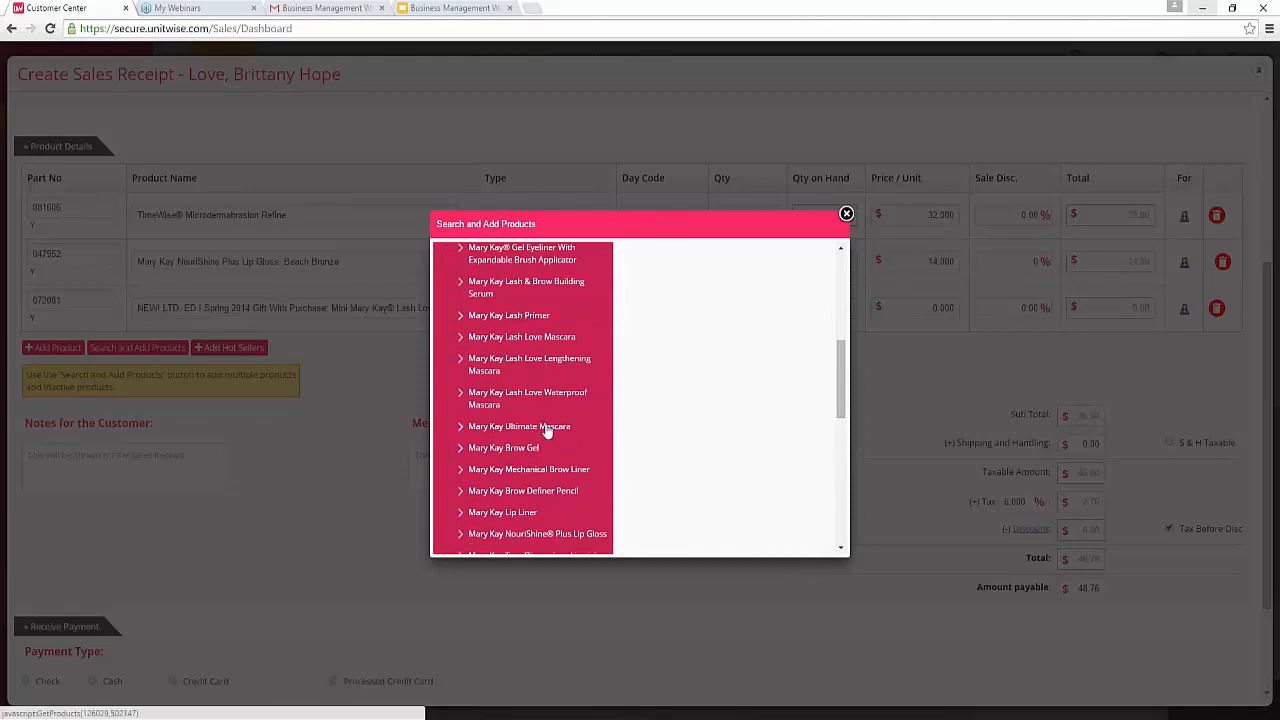
scroll(717, 332, up, 2)
scroll(717, 332, up, 3)
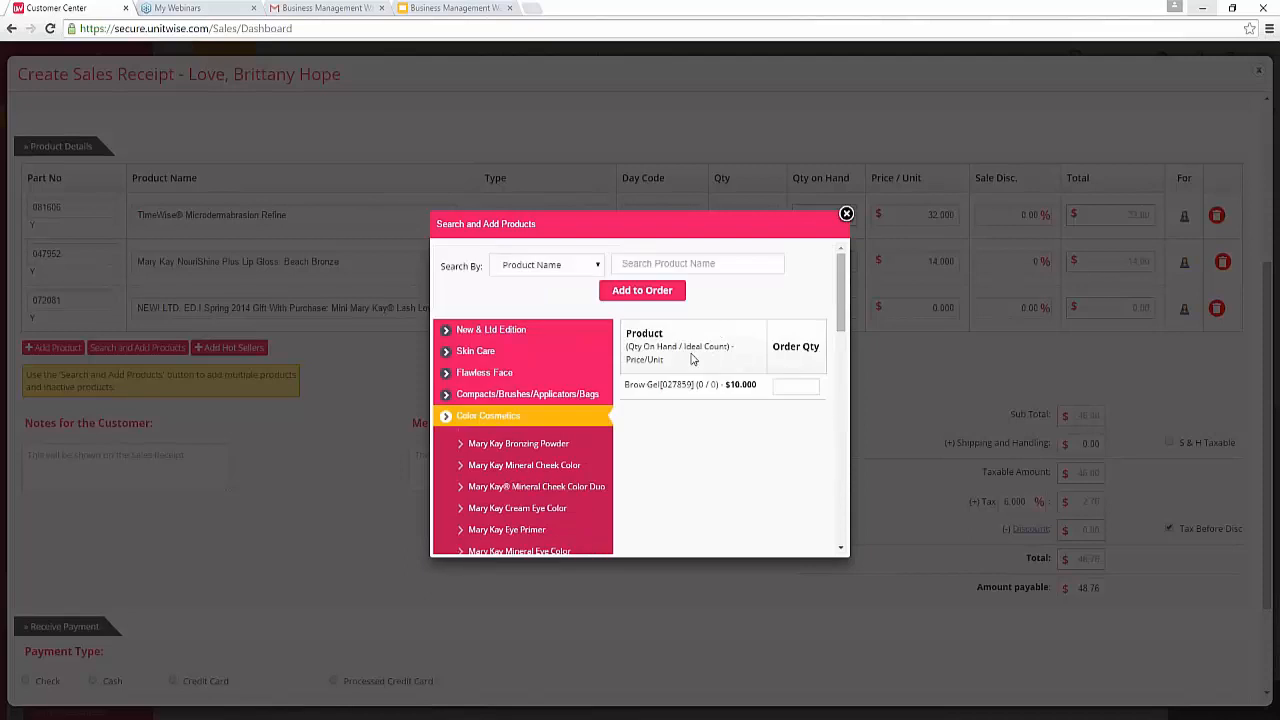
click(846, 213)
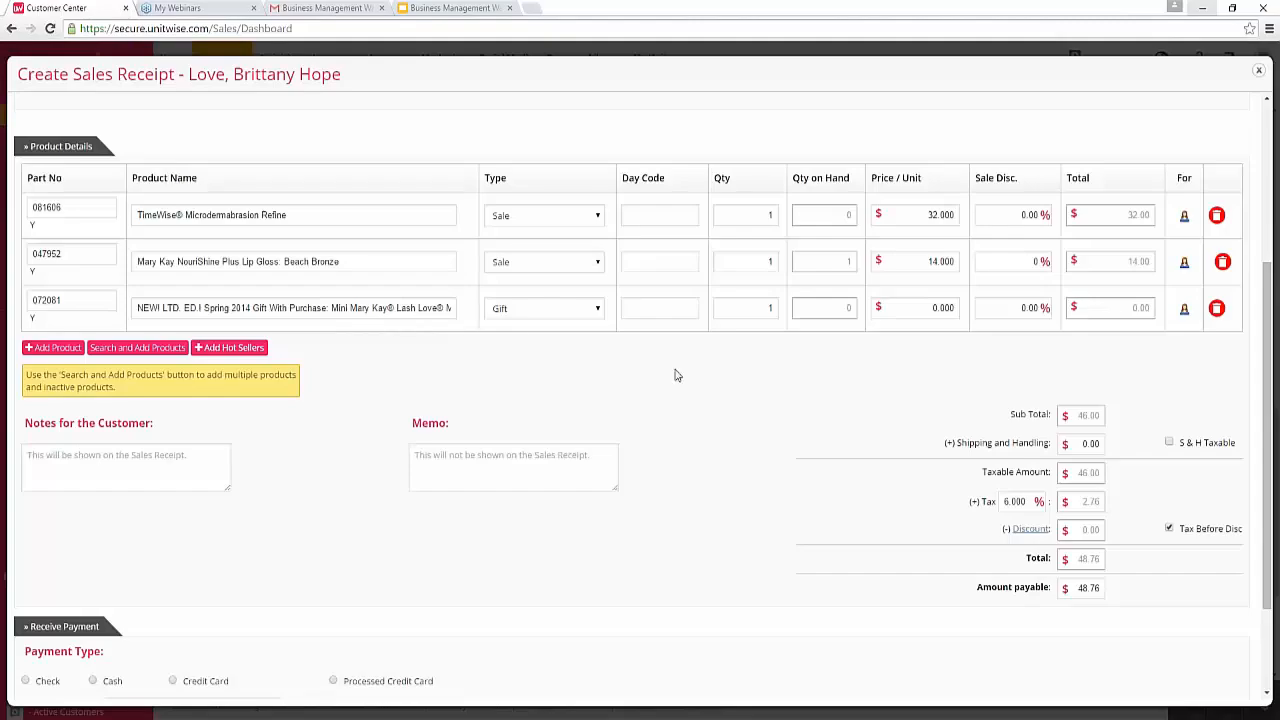
Examine the Type choices and quantity field of the TimeWise Microdermabrasion Refine line, keeping Sale and a quantity of 1.
click(540, 221)
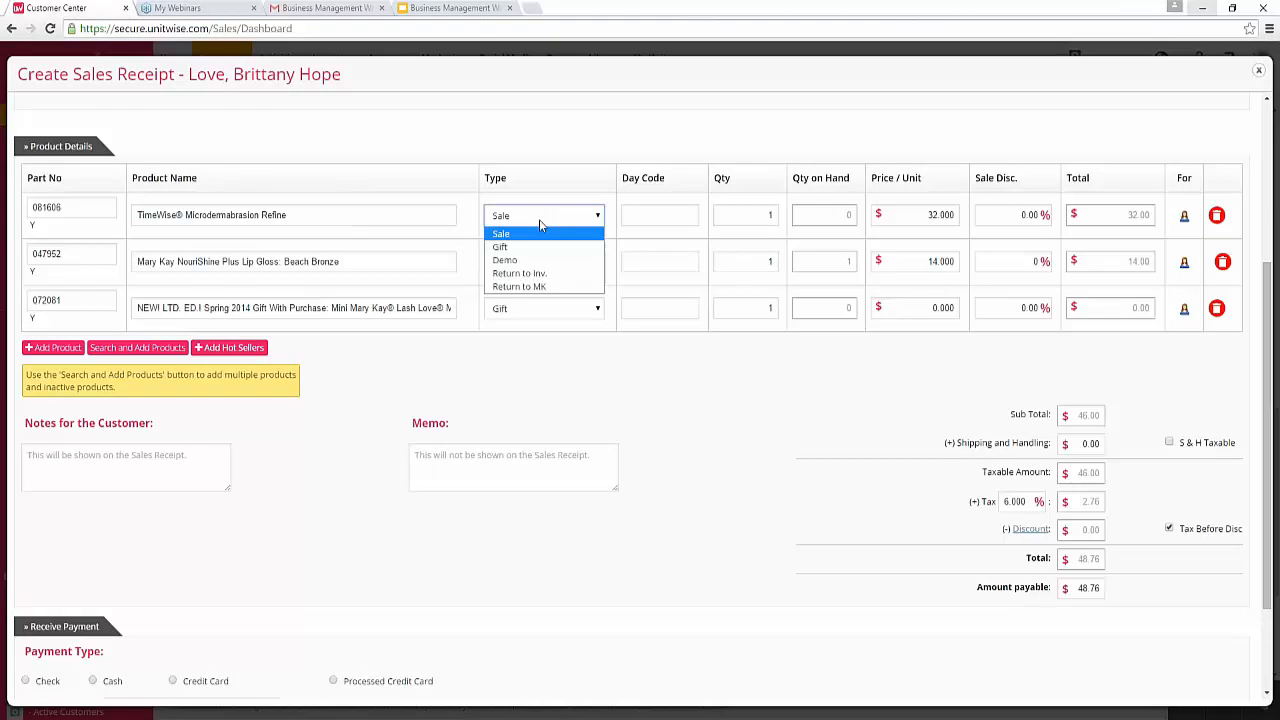
click(539, 219)
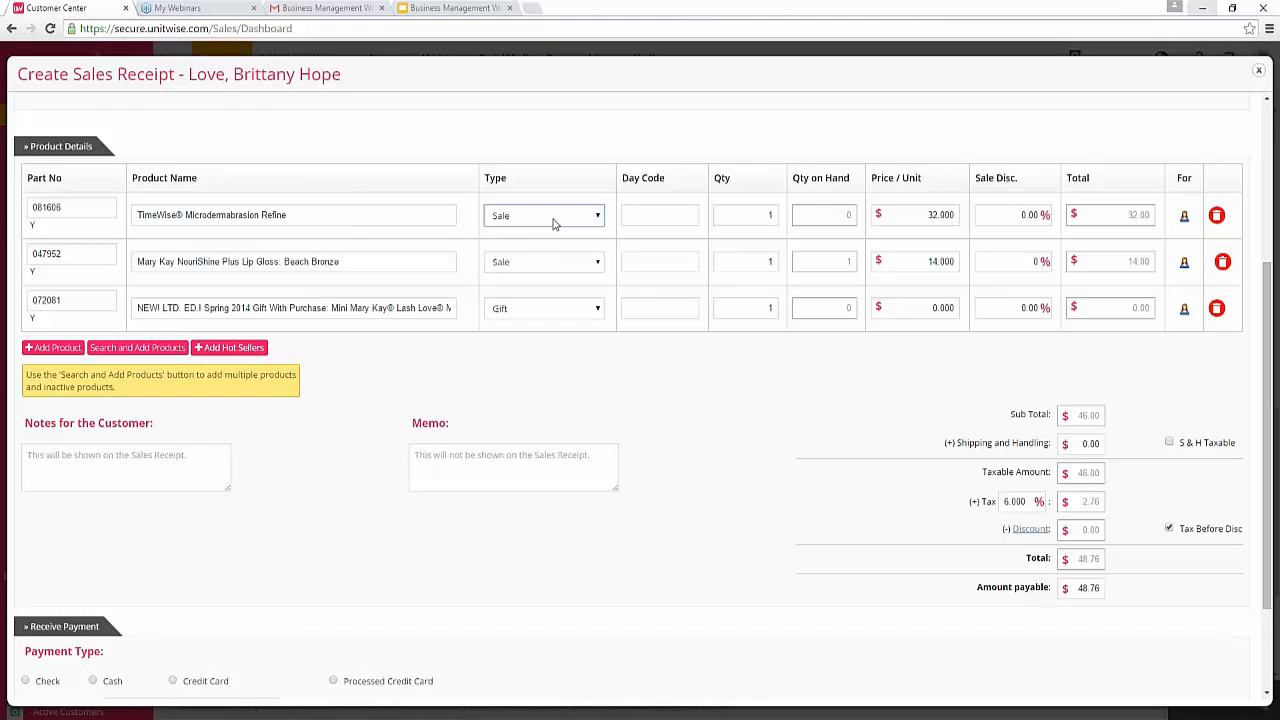
click(768, 214)
text(1)
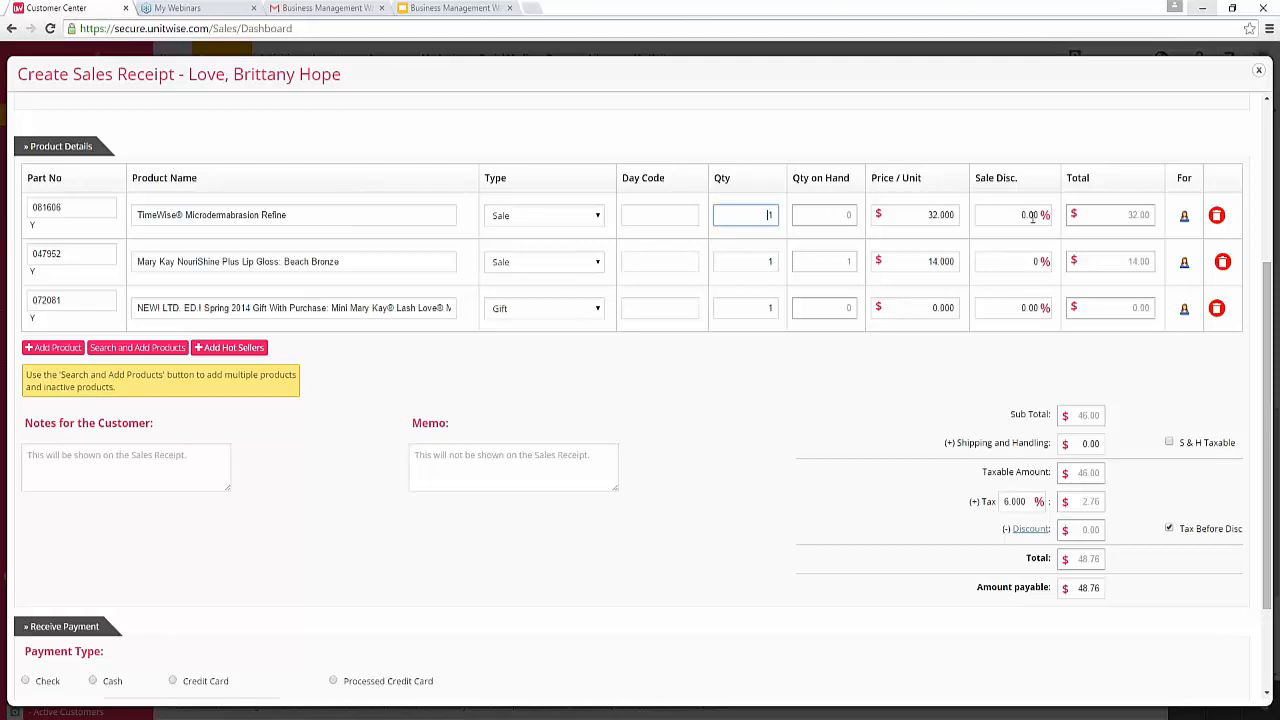
click(1135, 222)
Assign the TimeWise Microdermabrasion Refine line to another customer found by searching "ab", and check the new assignment.
mouse_move(1185, 215)
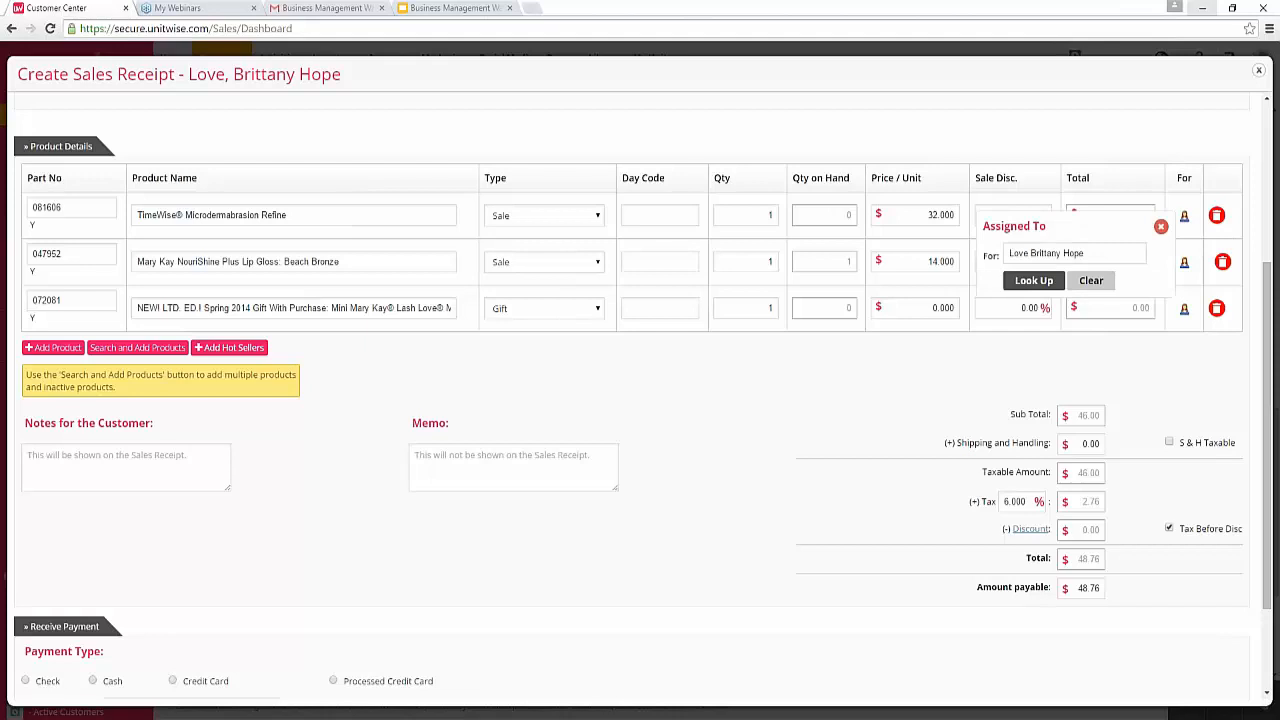
click(1113, 256)
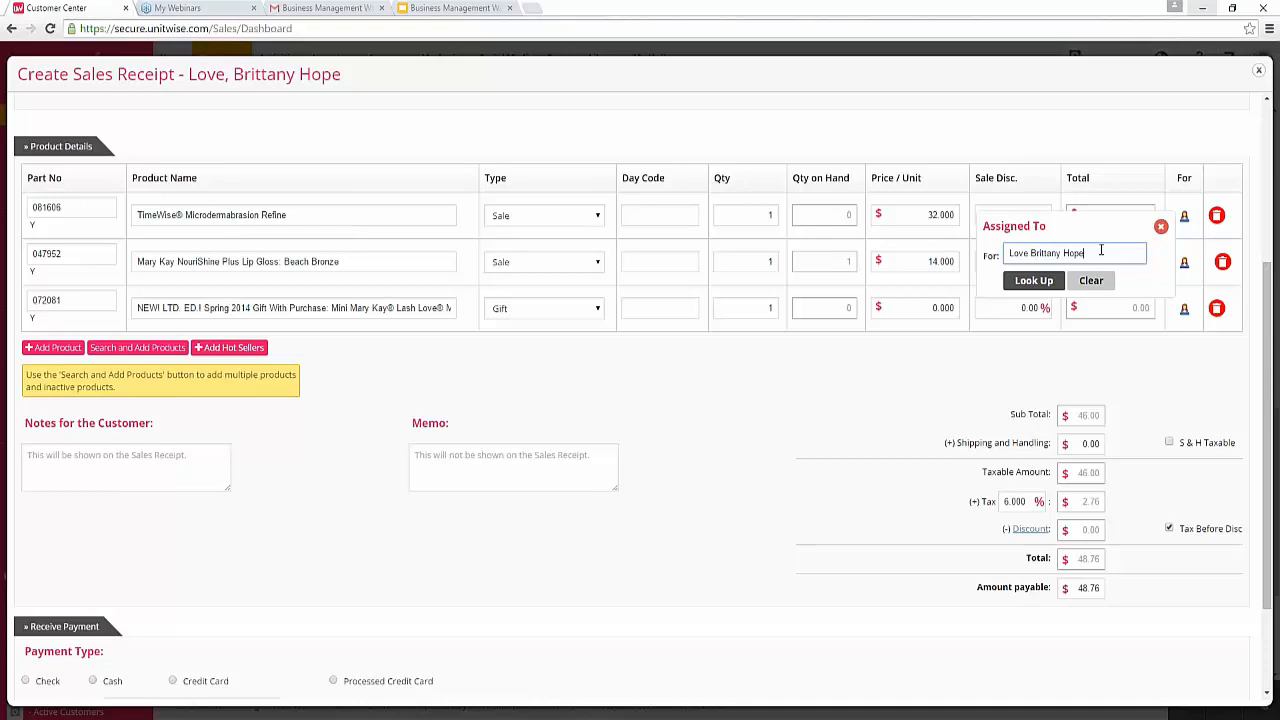
key(ctrl+shift+Left)
key(ctrl+shift+Left)
key(ctrl+shift+Left)
key(BackSpace)
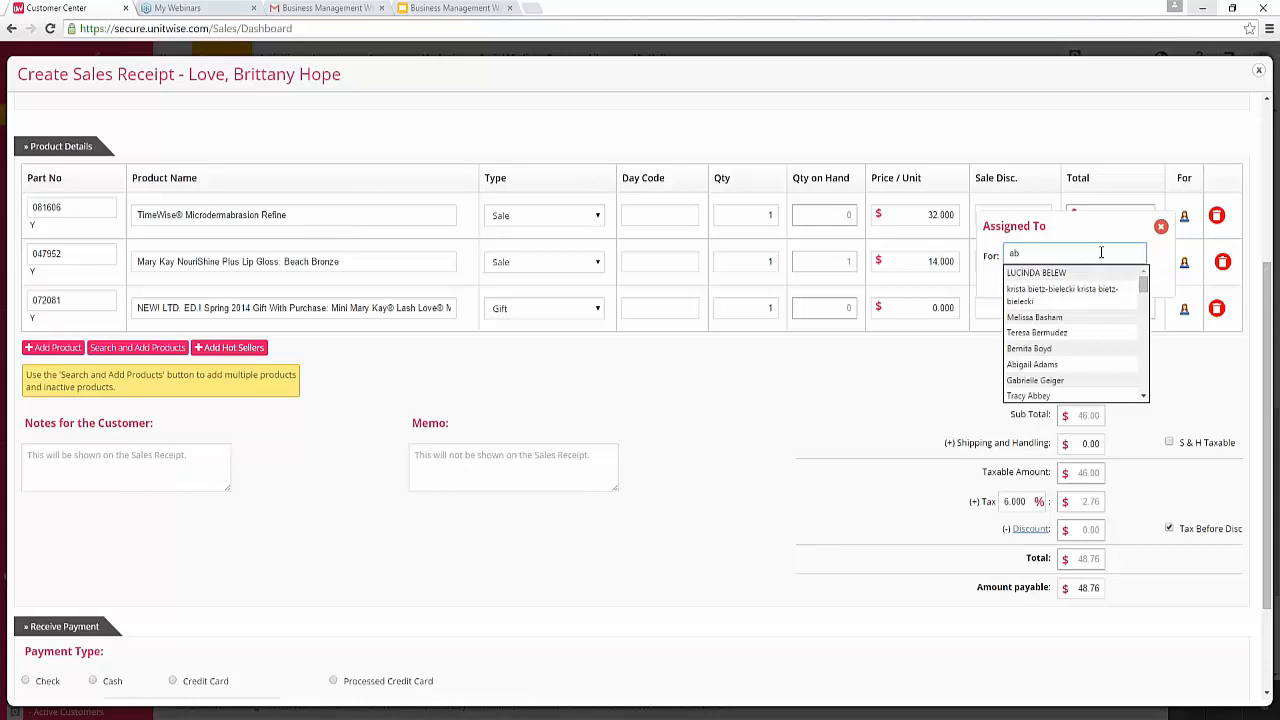
click(1052, 377)
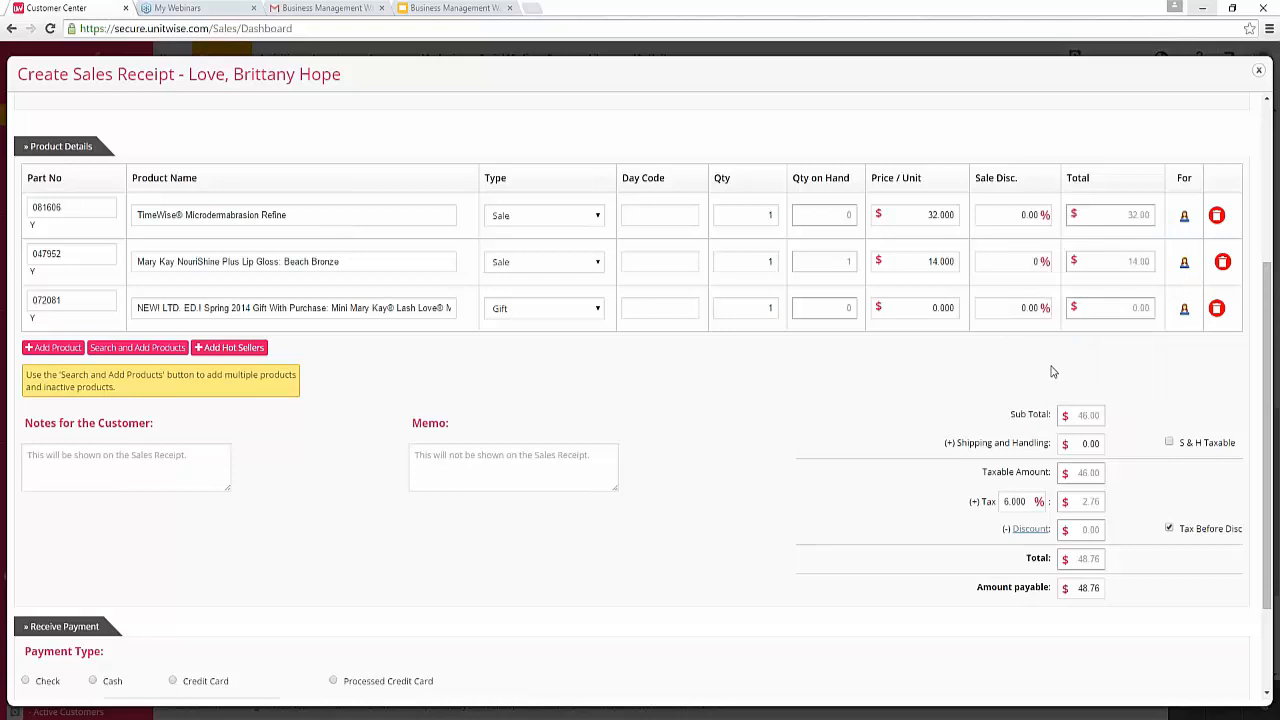
click(1185, 218)
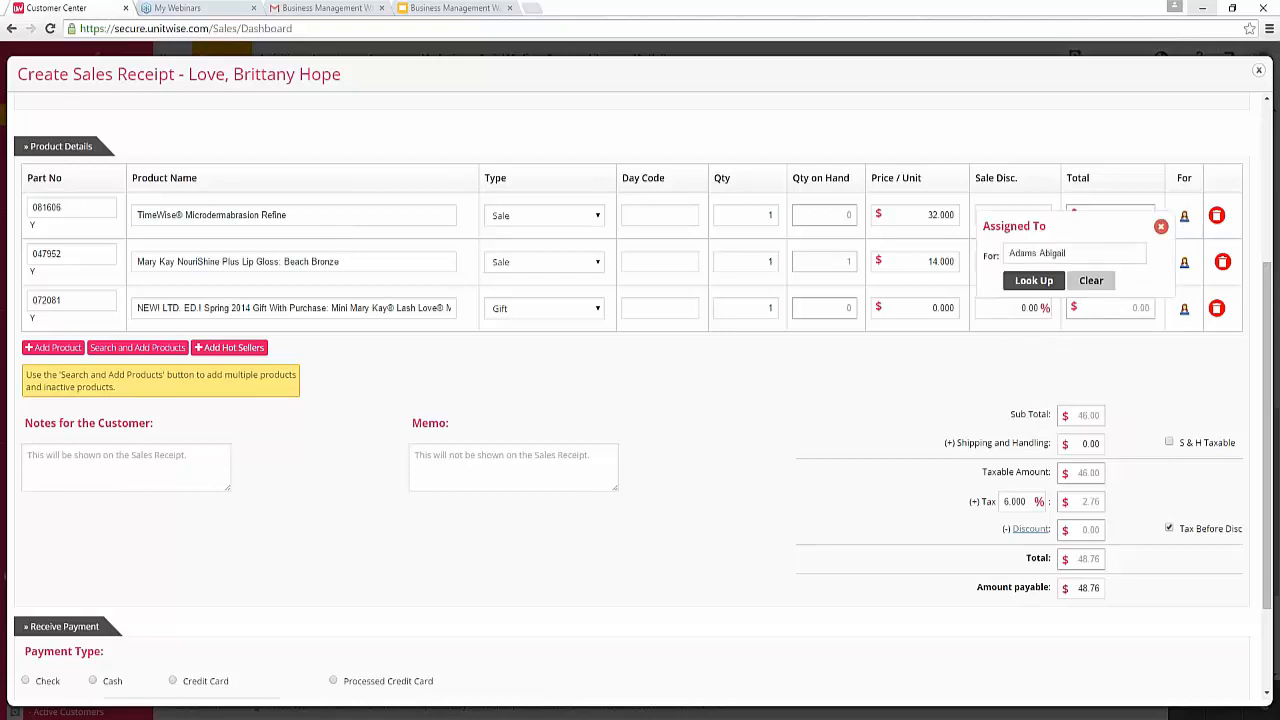
click(1160, 226)
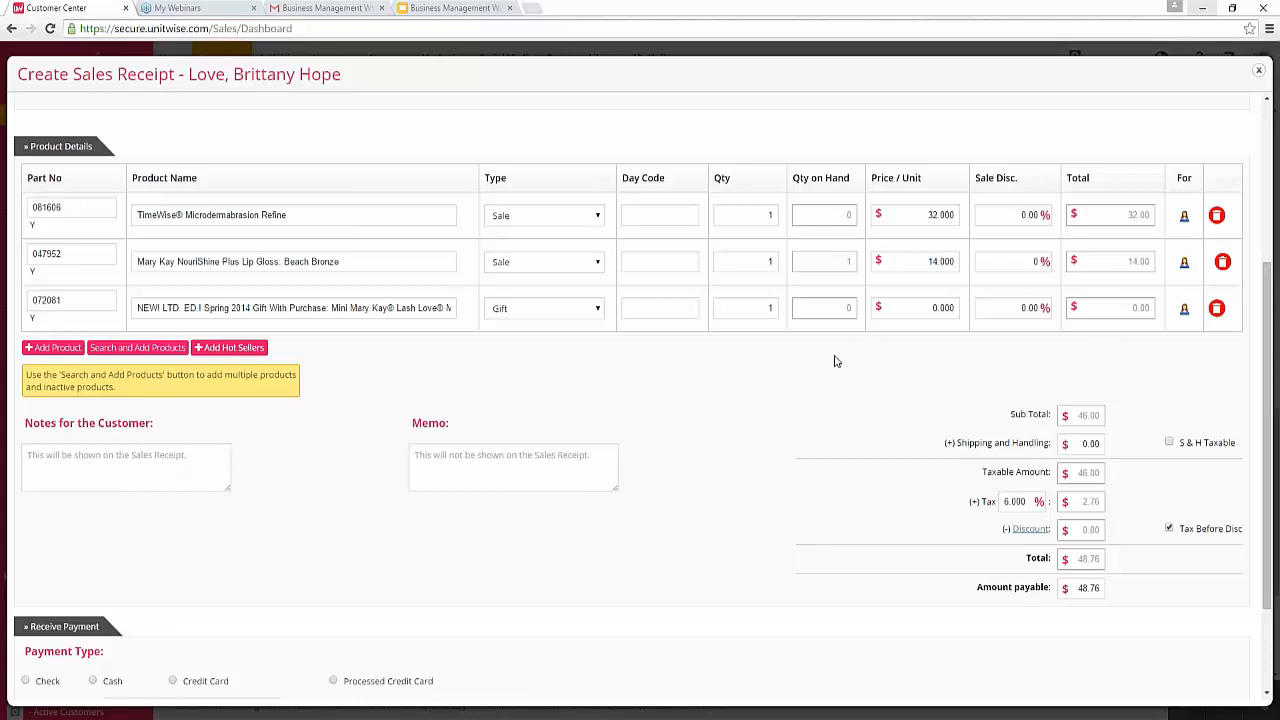
scroll(770, 391, down, 1)
scroll(770, 391, down, 1)
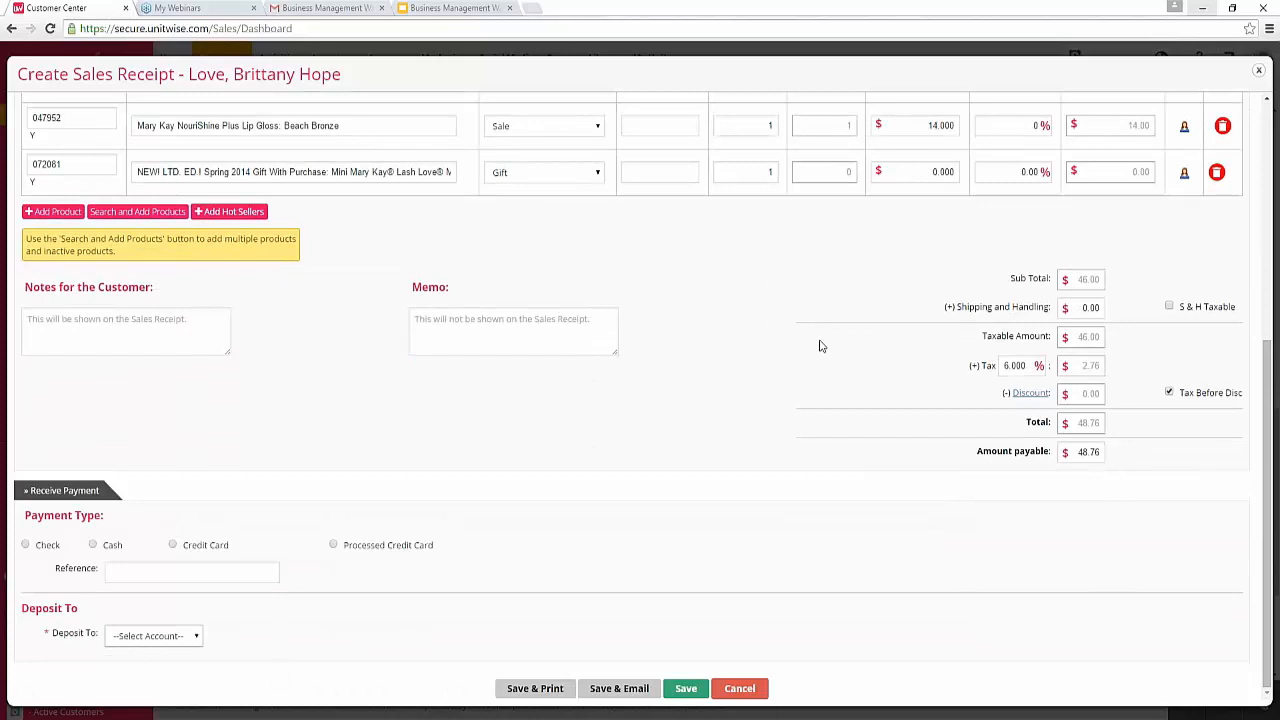
scroll(820, 347, up, 1)
scroll(822, 347, up, 1)
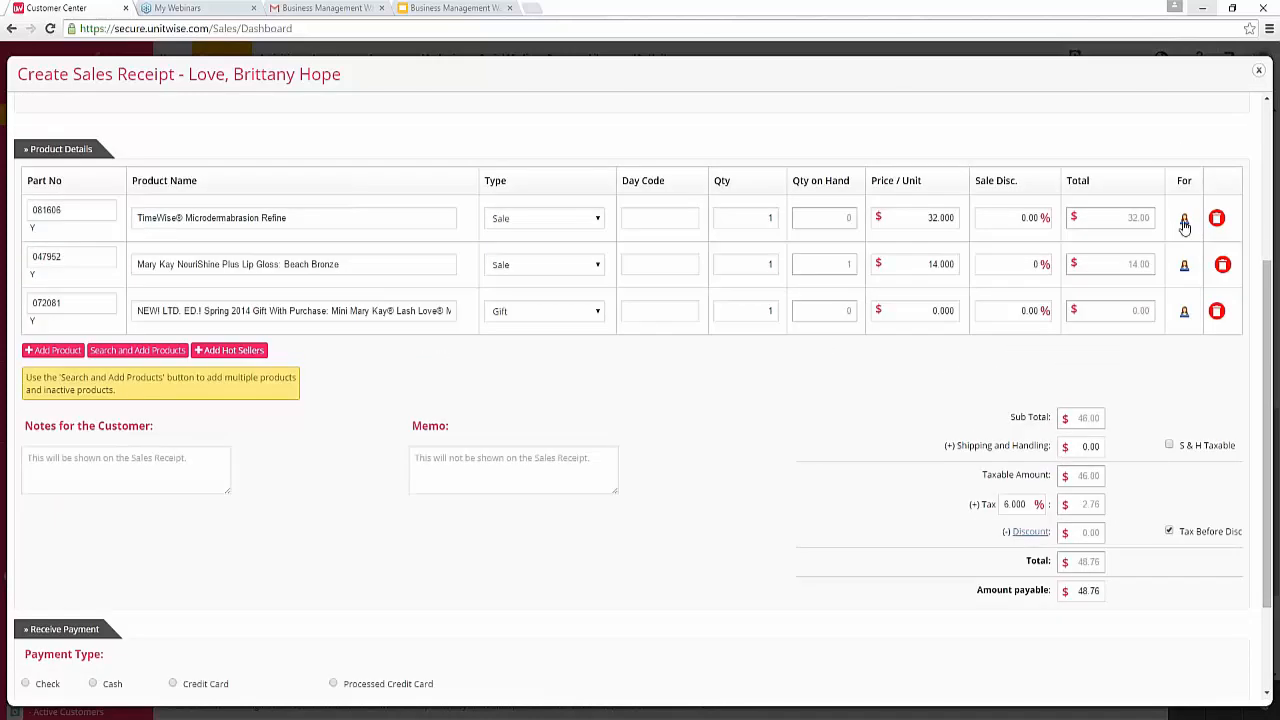
scroll(687, 513, down, 2)
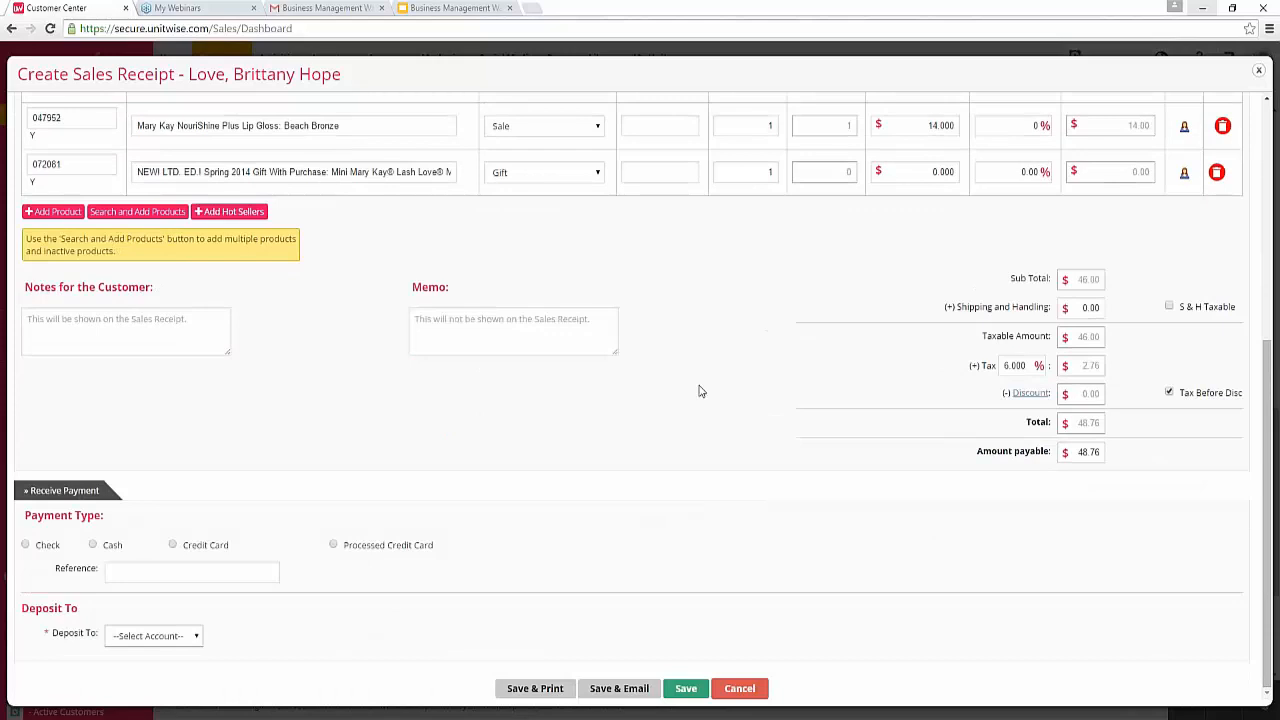
View the receipt's Notes for the Customer and Memo fields, leaving both empty.
scroll(686, 382, up, 2)
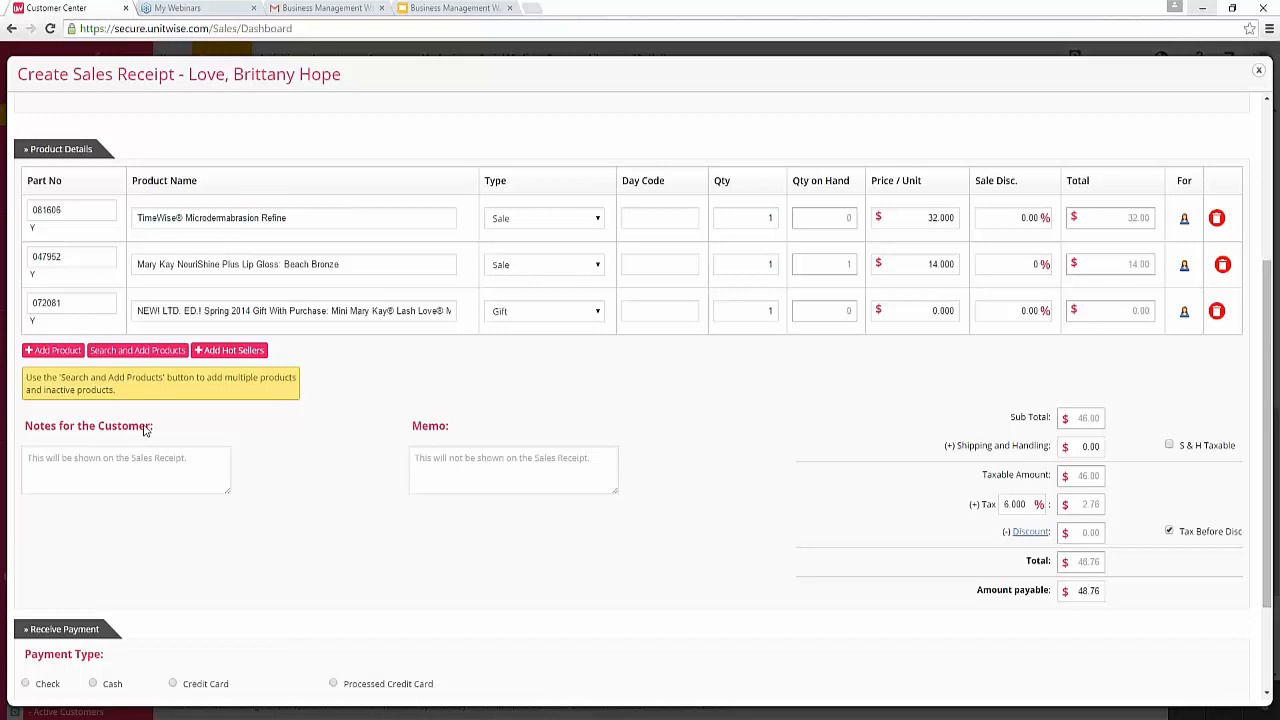
click(81, 465)
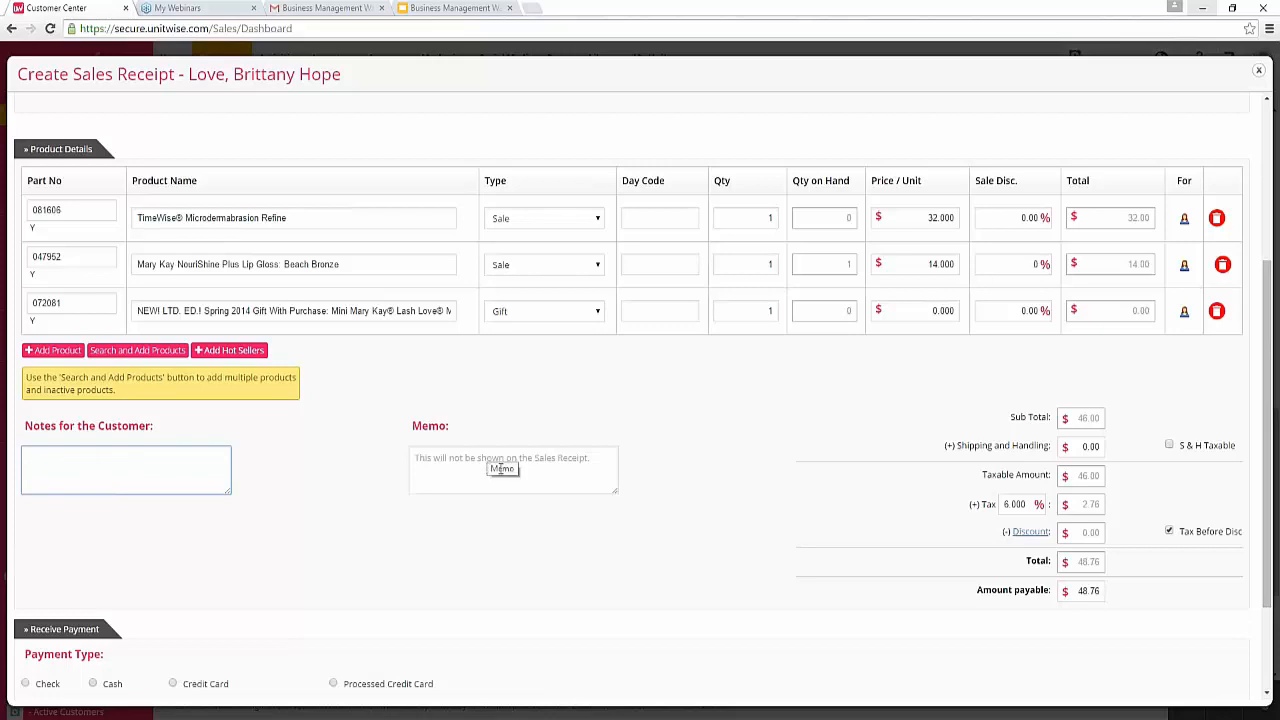
click(475, 461)
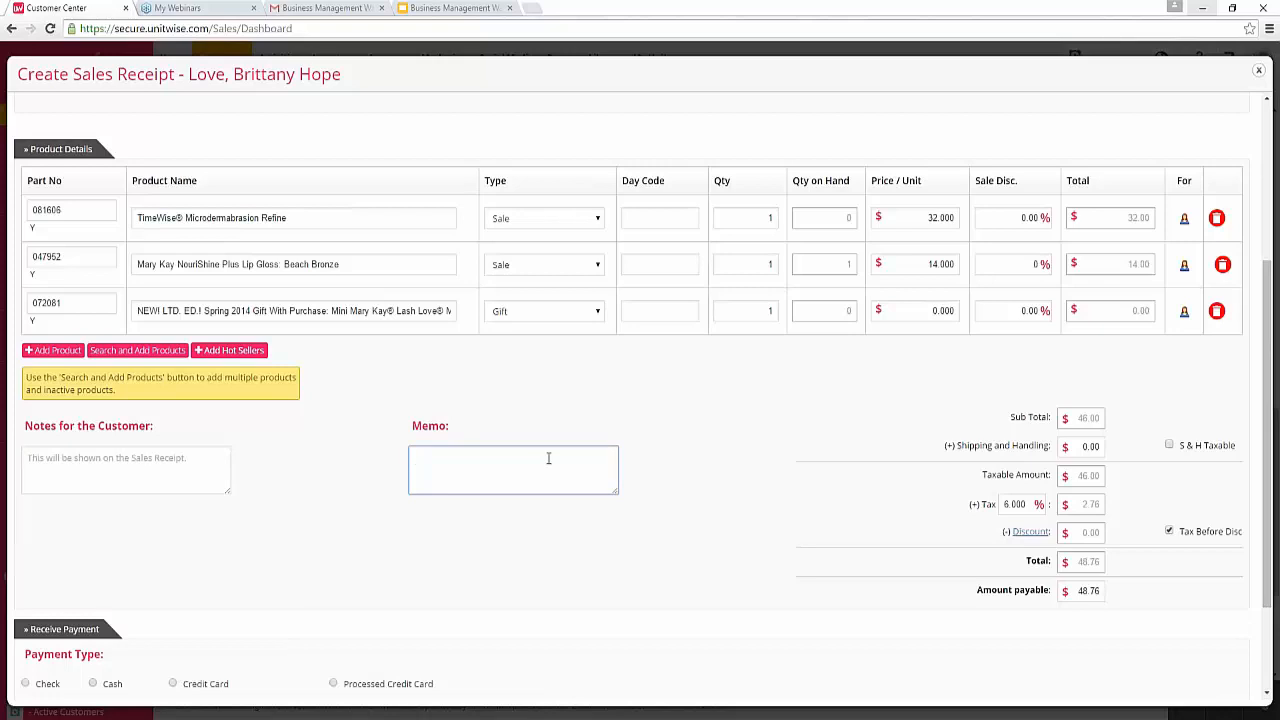
click(667, 481)
scroll(671, 487, down, 1)
scroll(671, 487, down, 1)
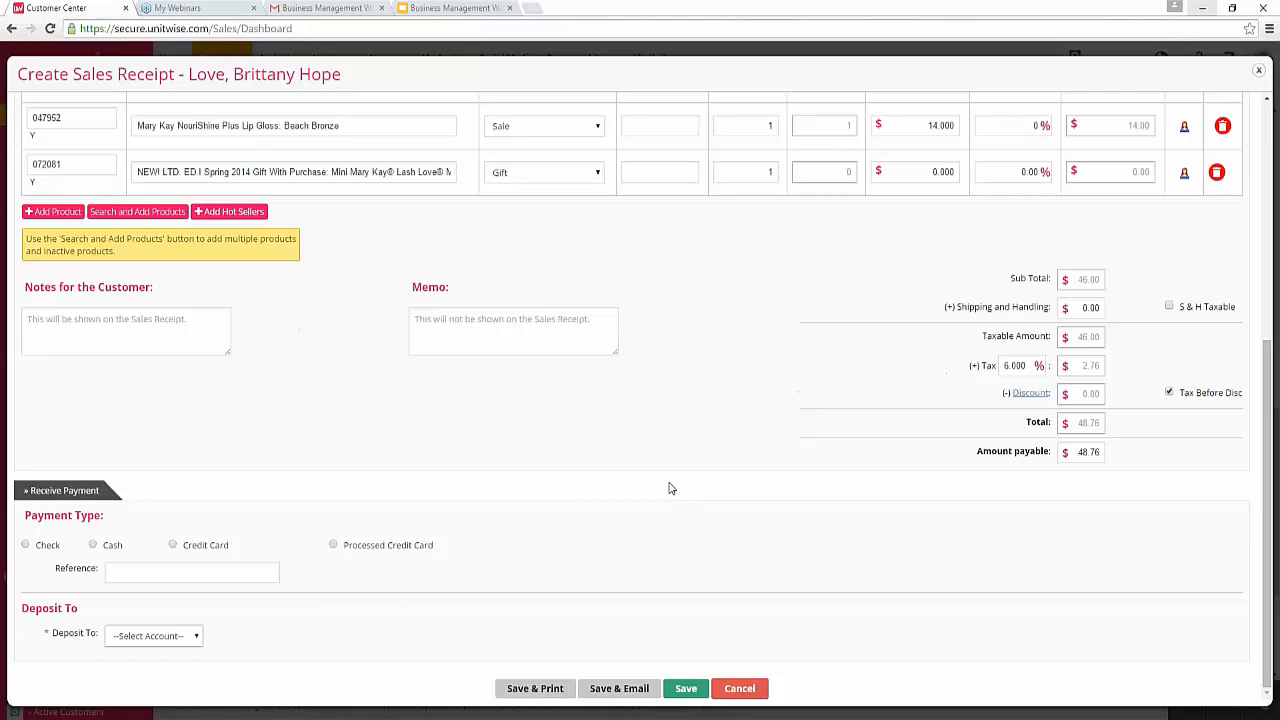
click(560, 335)
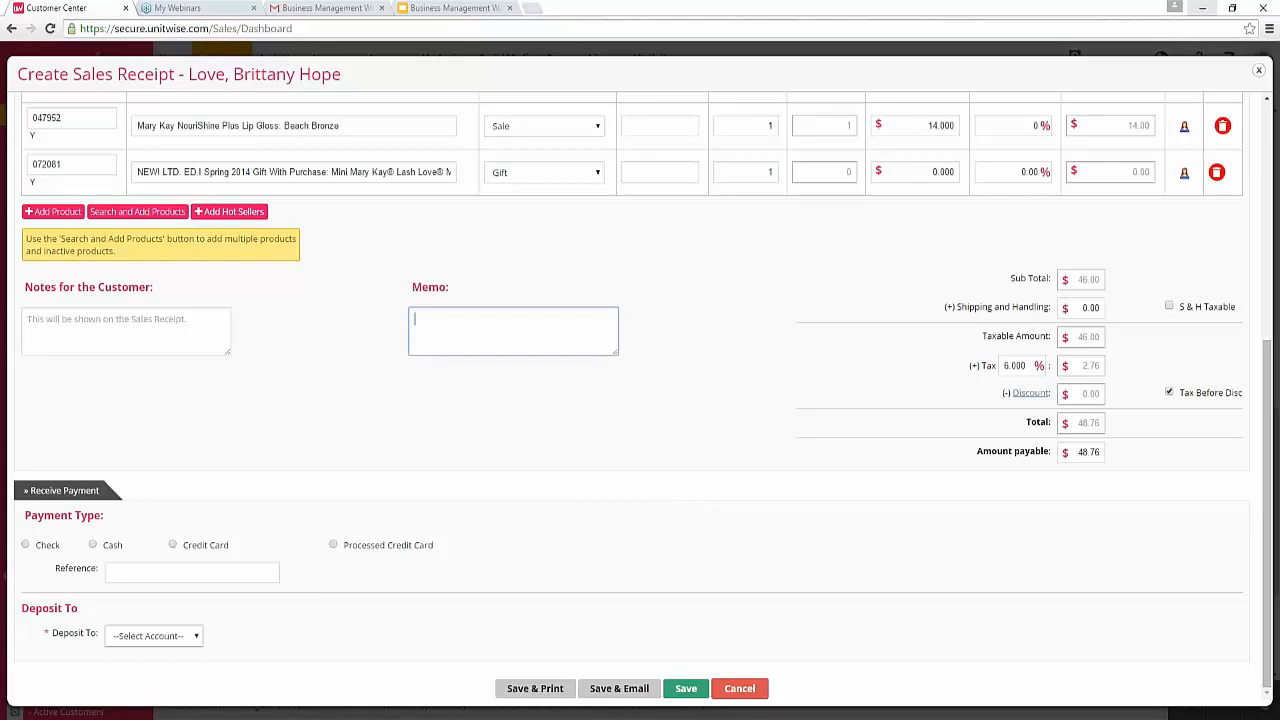
click(483, 418)
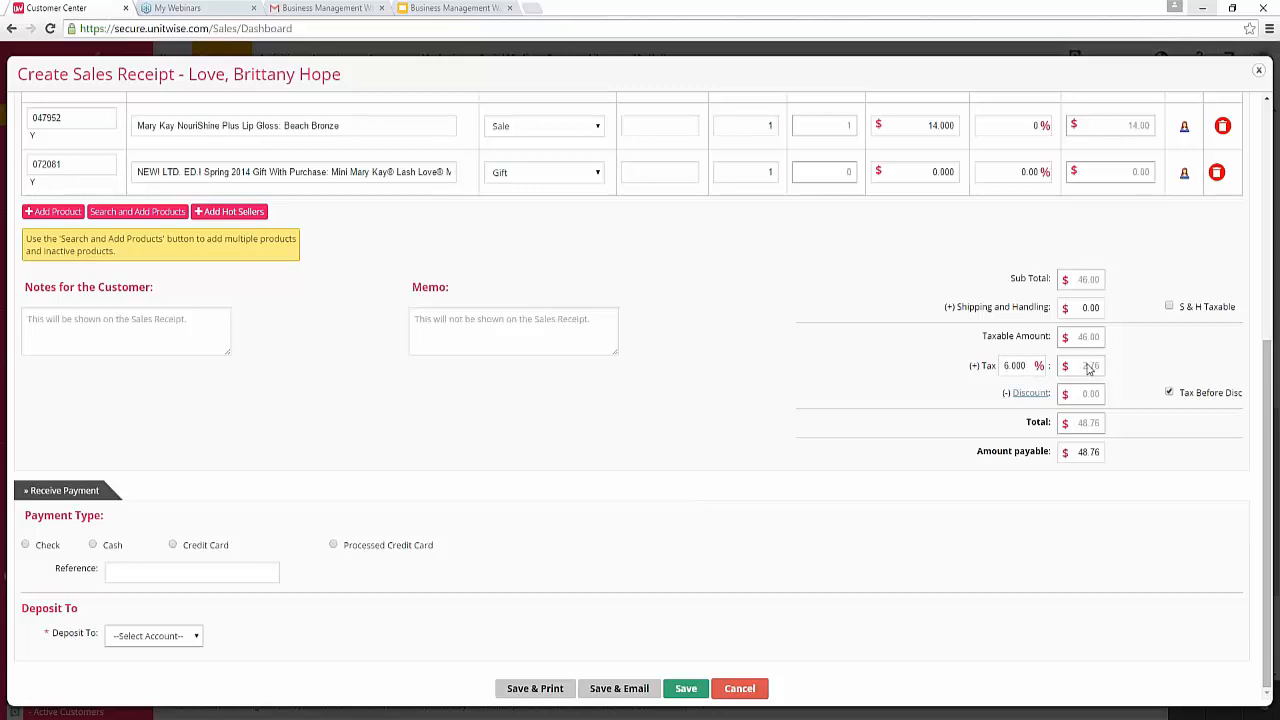
Examine the Percent, Dollar and Zero Discount options for the receipt, and close them without setting a discount.
click(1028, 394)
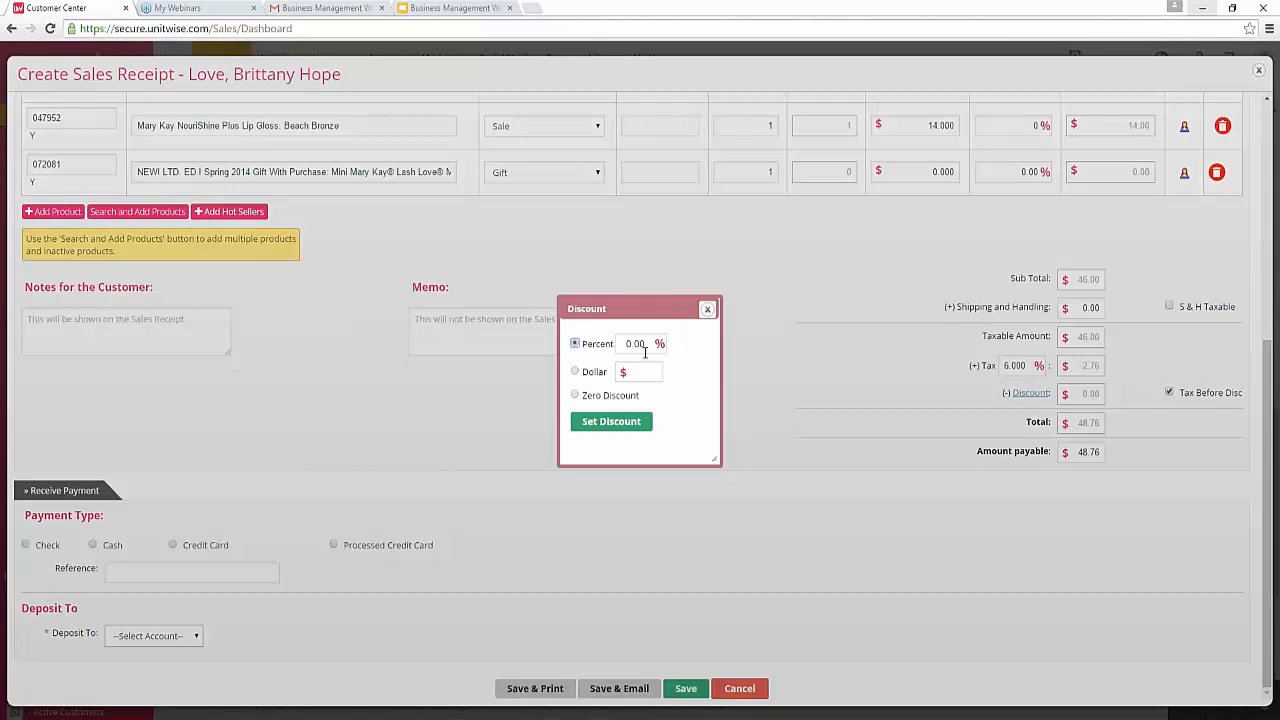
click(575, 371)
click(576, 395)
click(708, 309)
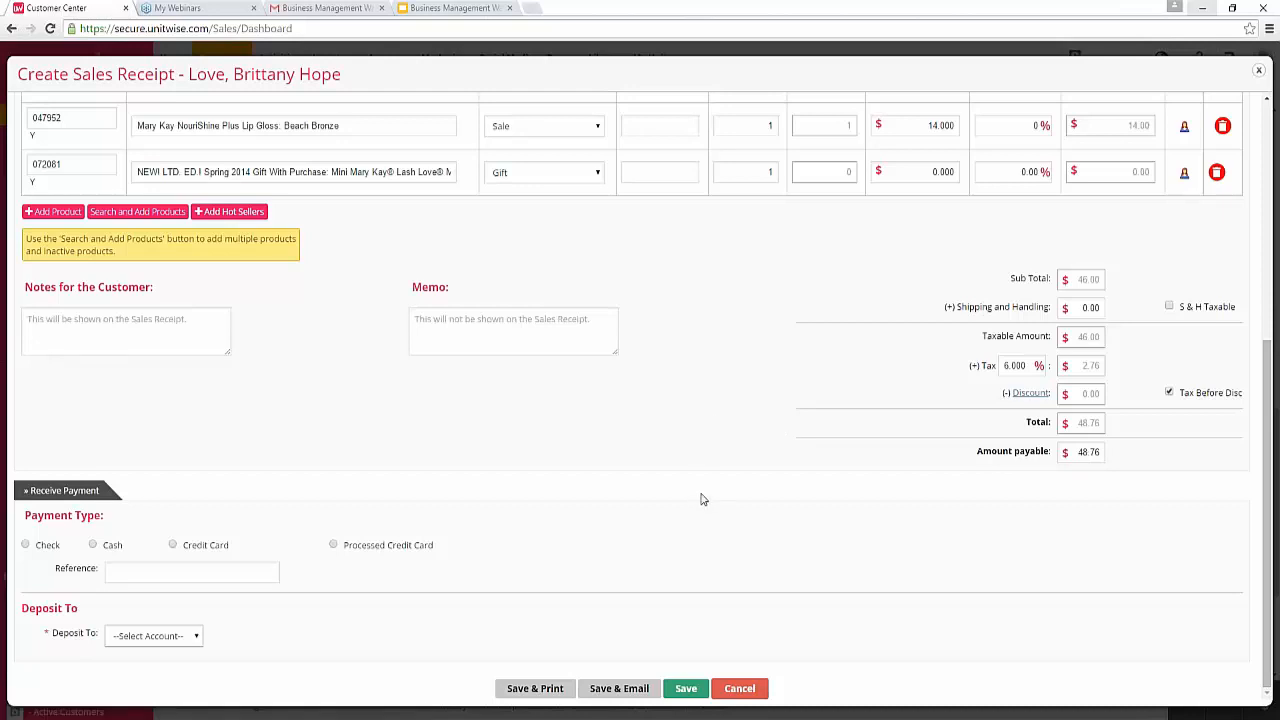
Compare the Check, Cash, Credit Card and Processed Credit Card payment types, leaving Processed Credit Card selected.
click(27, 545)
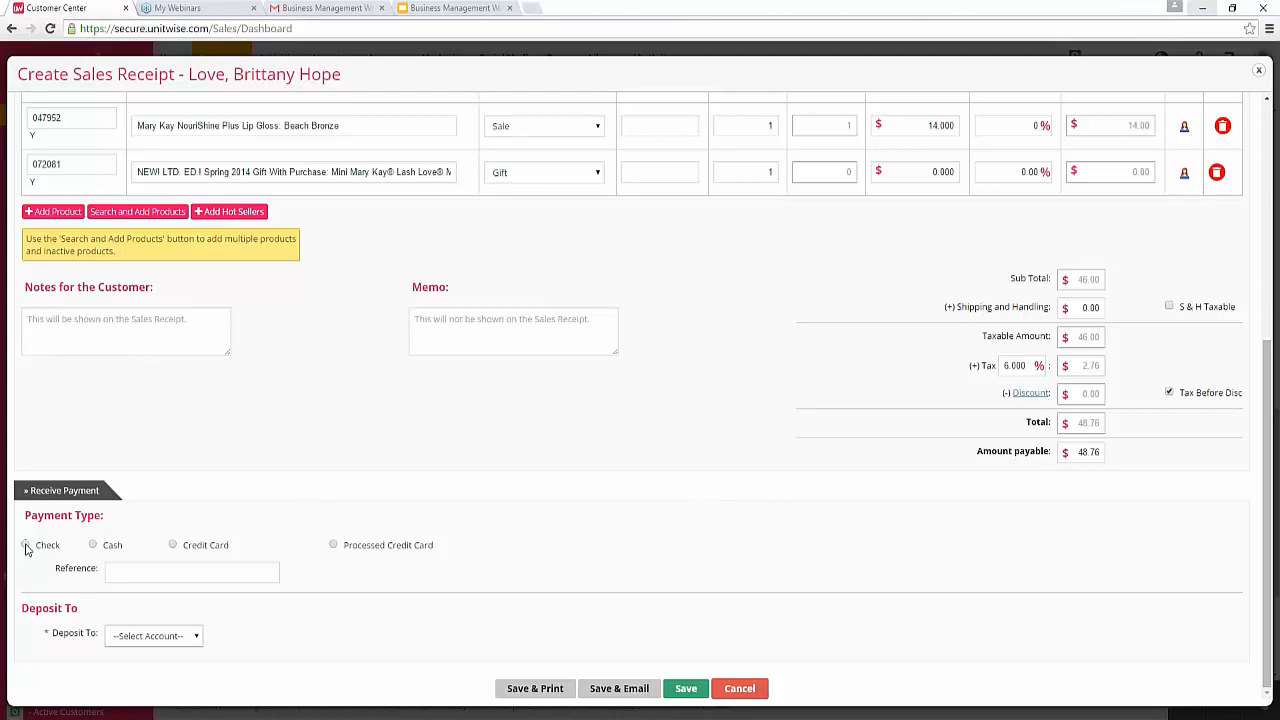
click(92, 545)
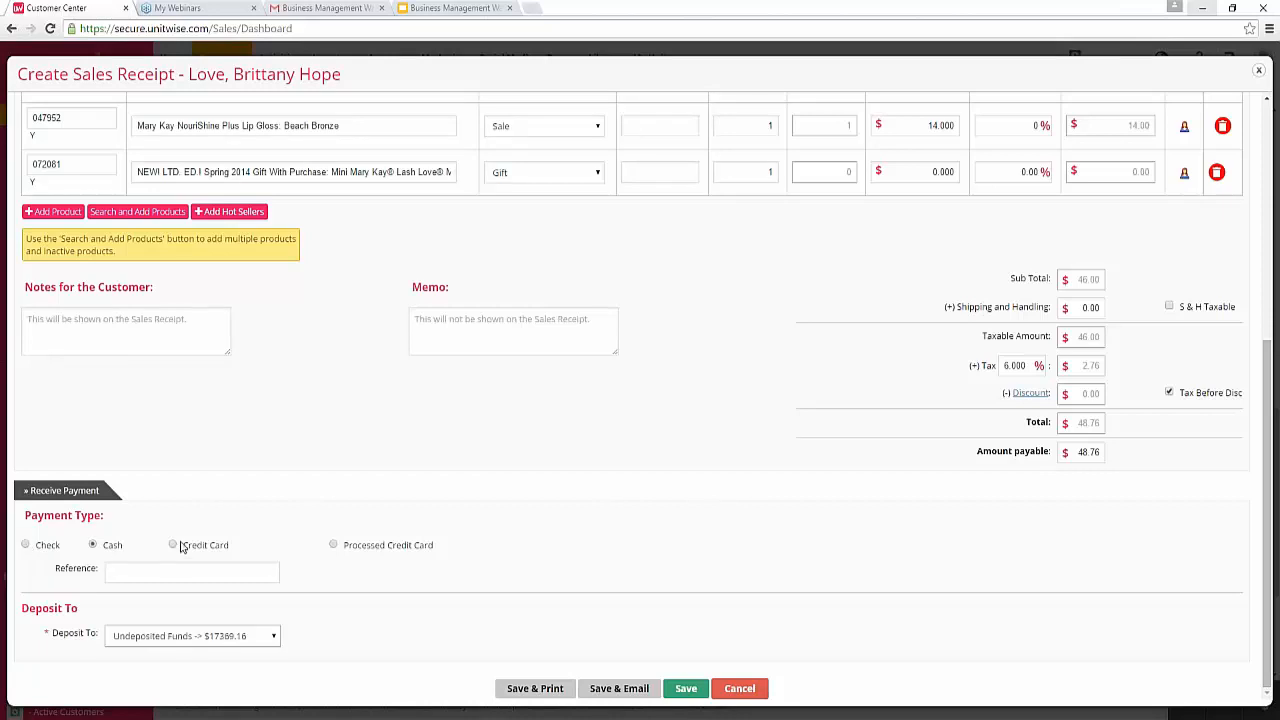
click(176, 546)
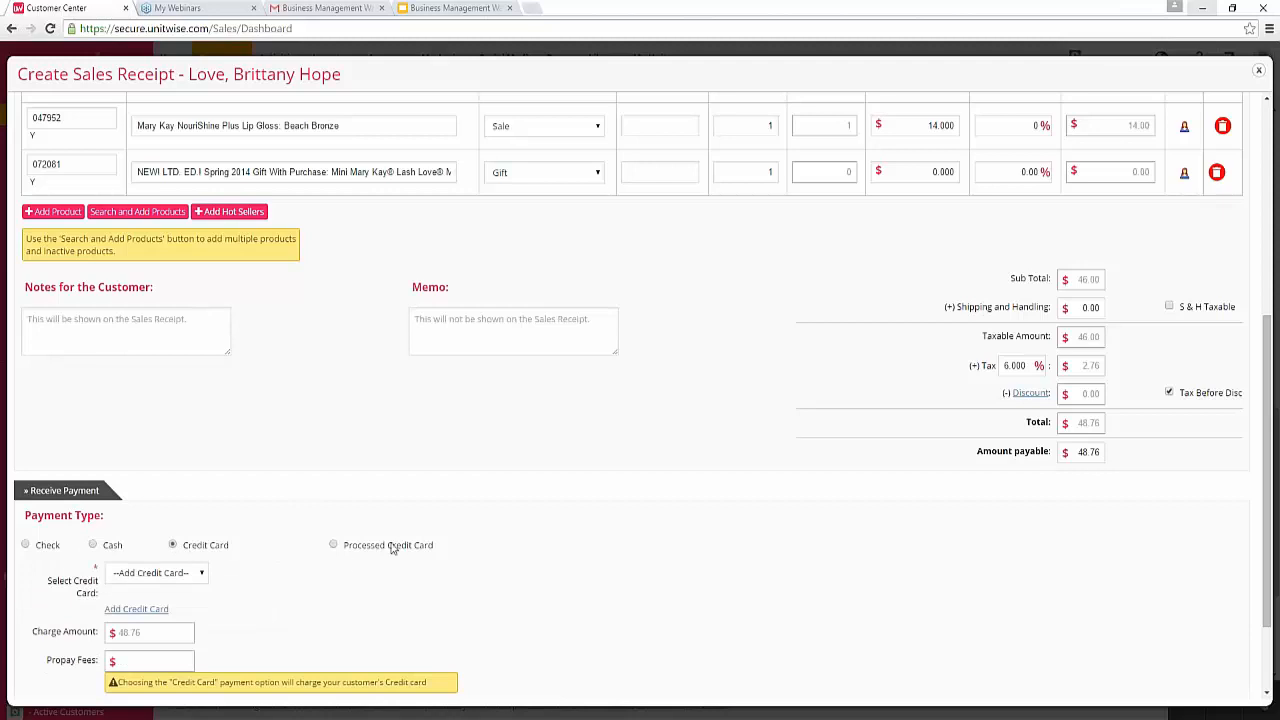
click(334, 546)
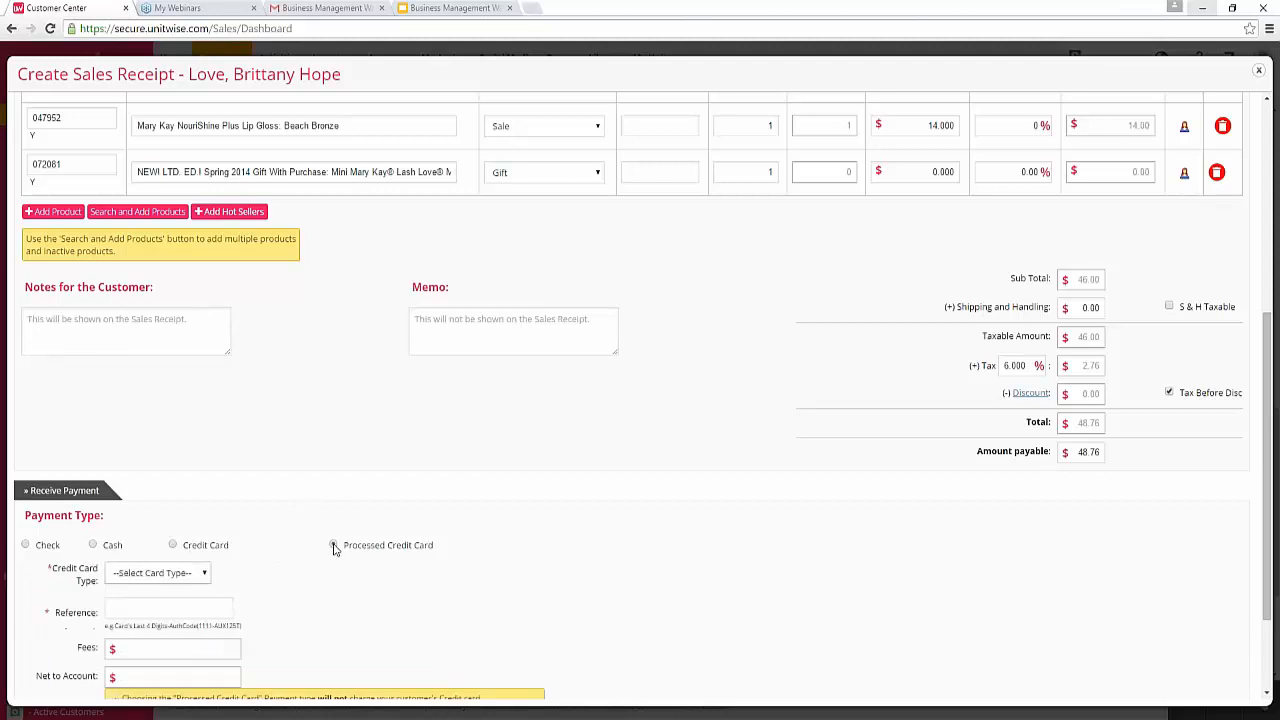
click(174, 545)
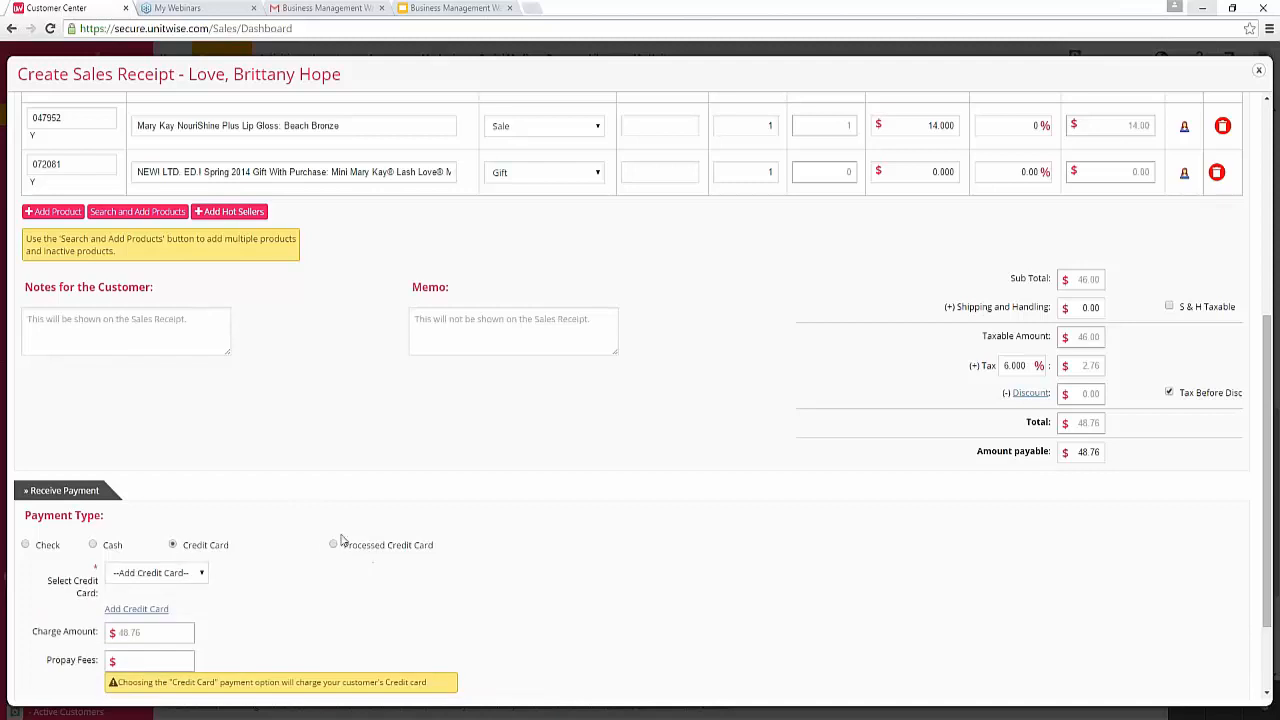
scroll(200, 563, down, 3)
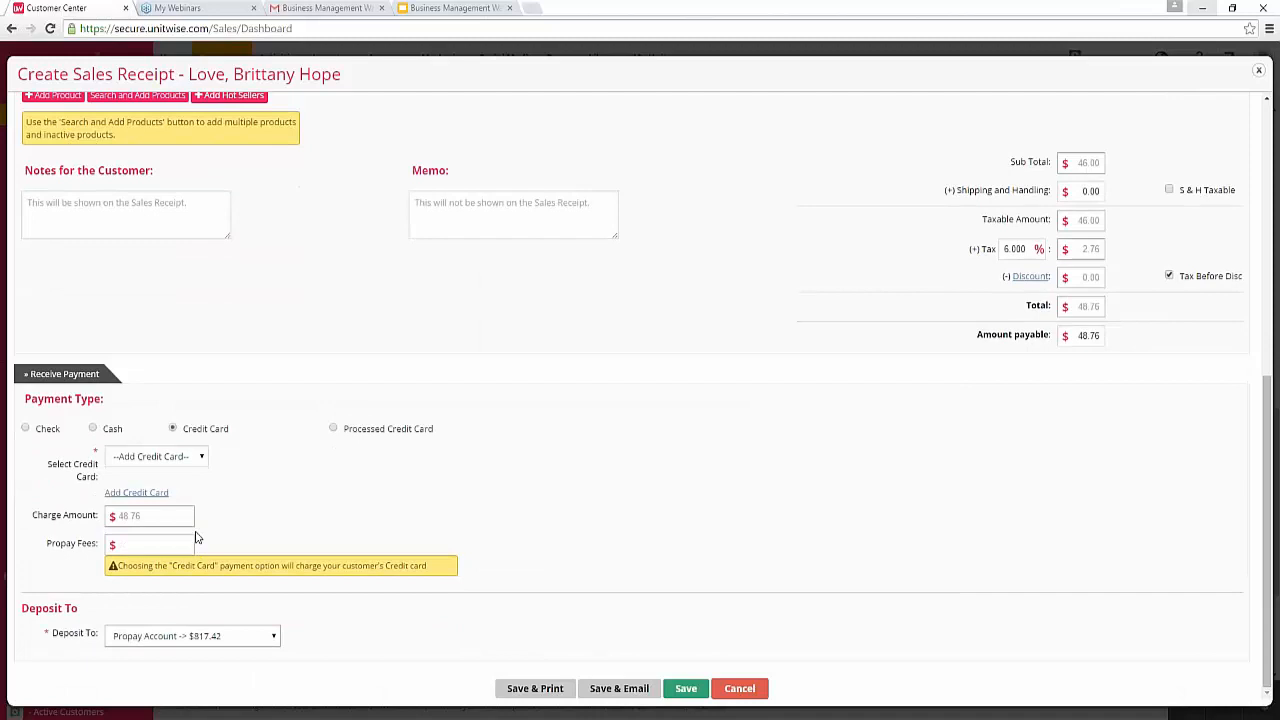
click(333, 430)
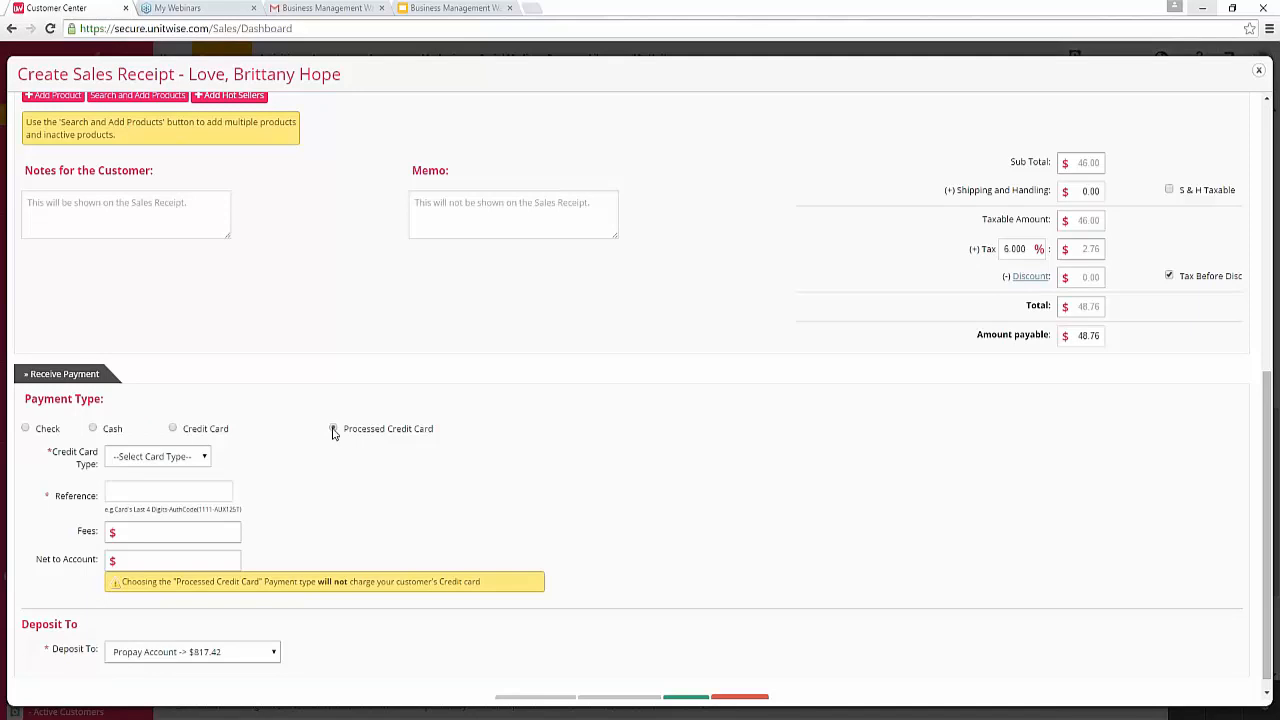
Select Credit Card as the payment type and check which saved cards are available for the receipt.
click(334, 430)
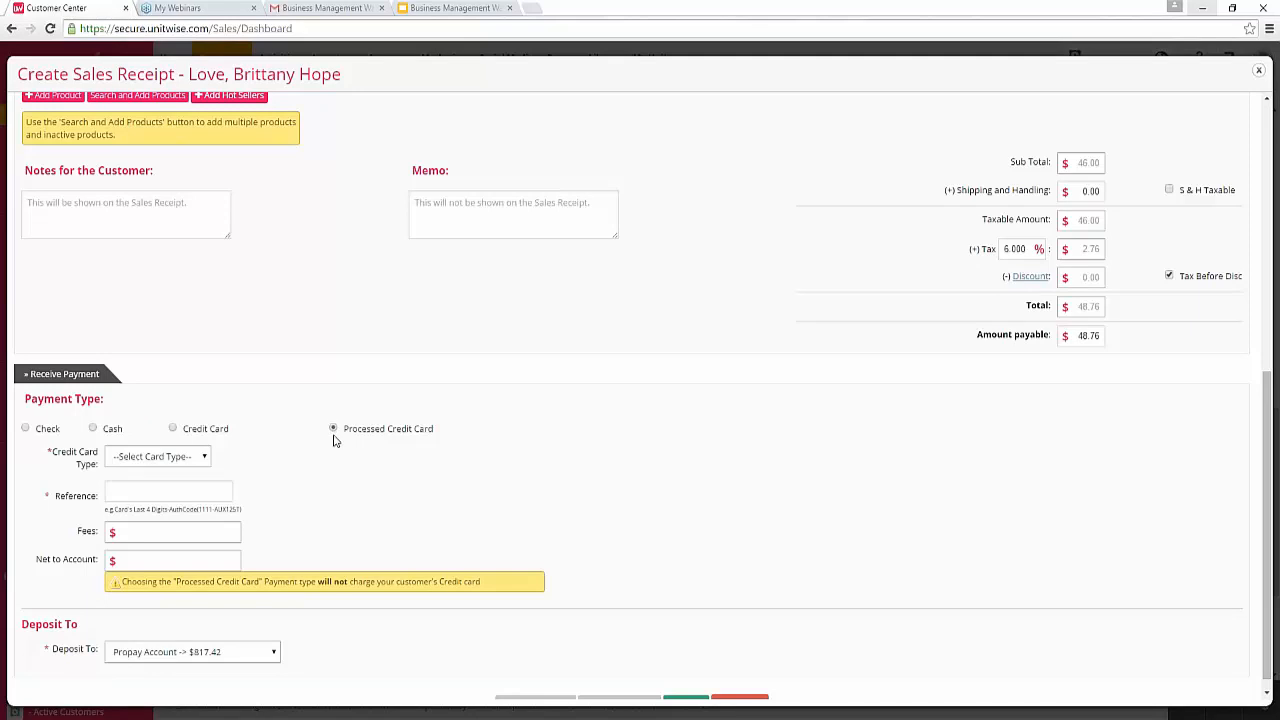
click(173, 430)
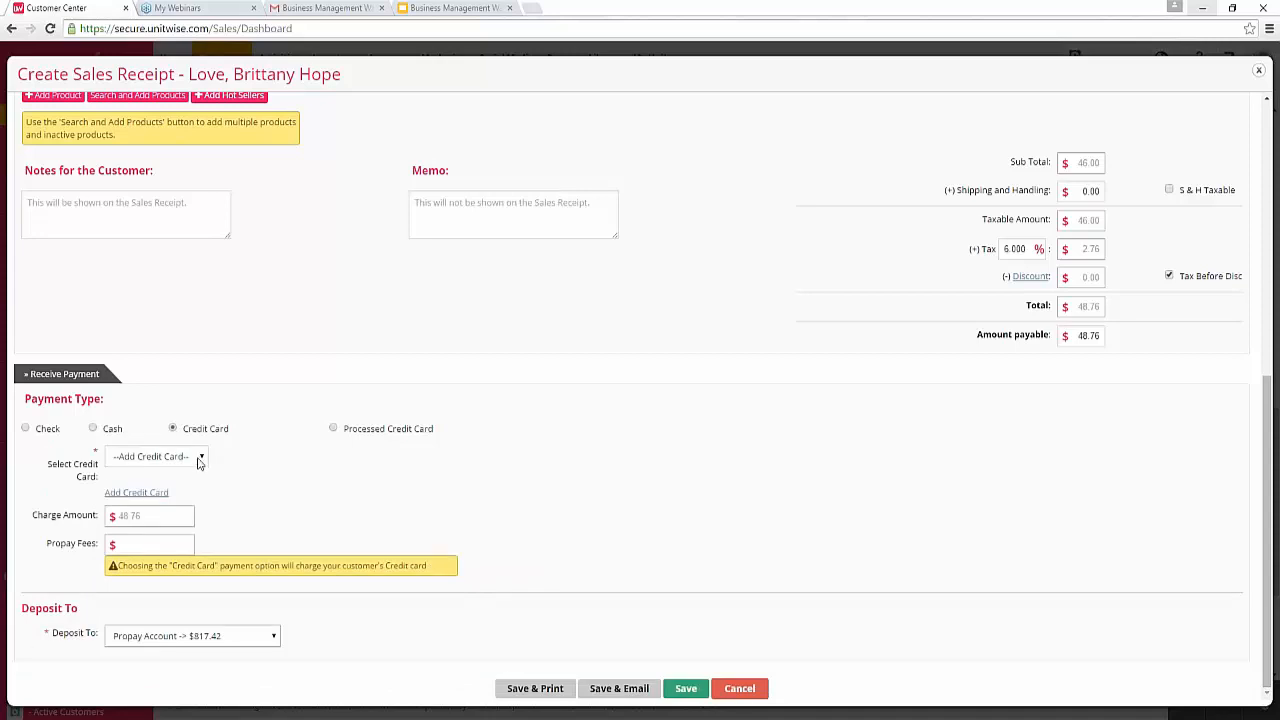
click(198, 461)
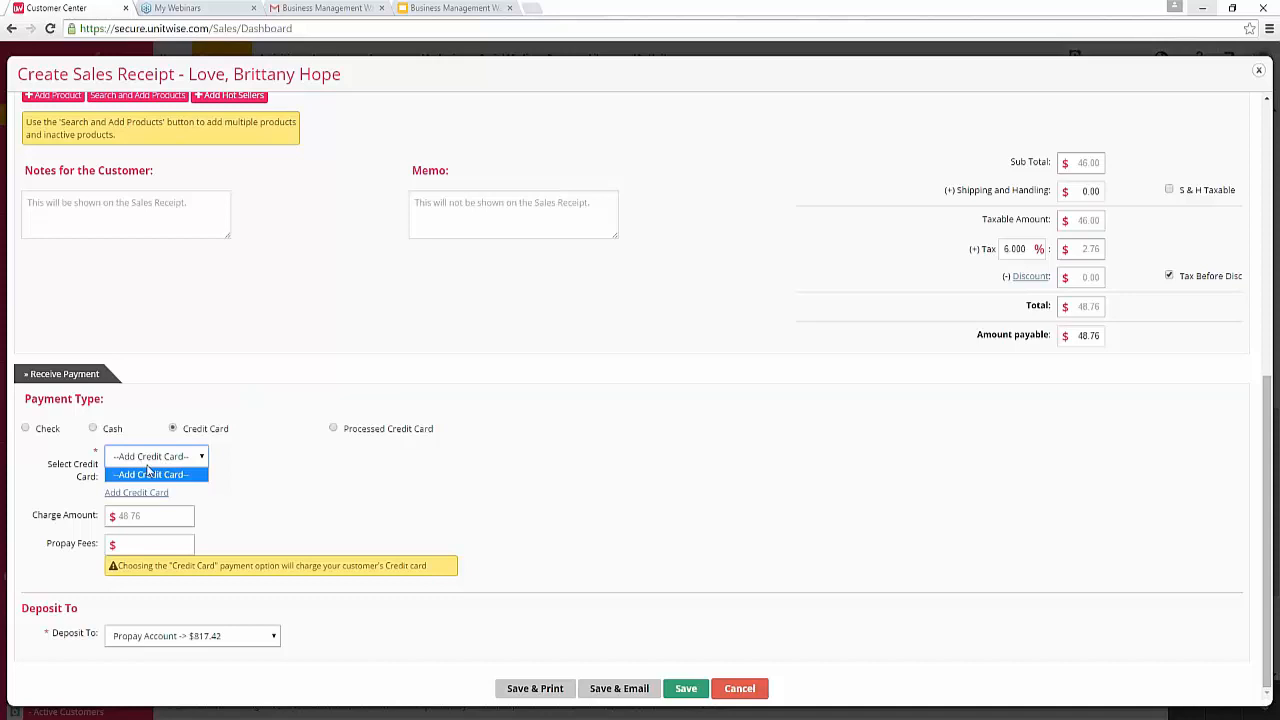
click(161, 457)
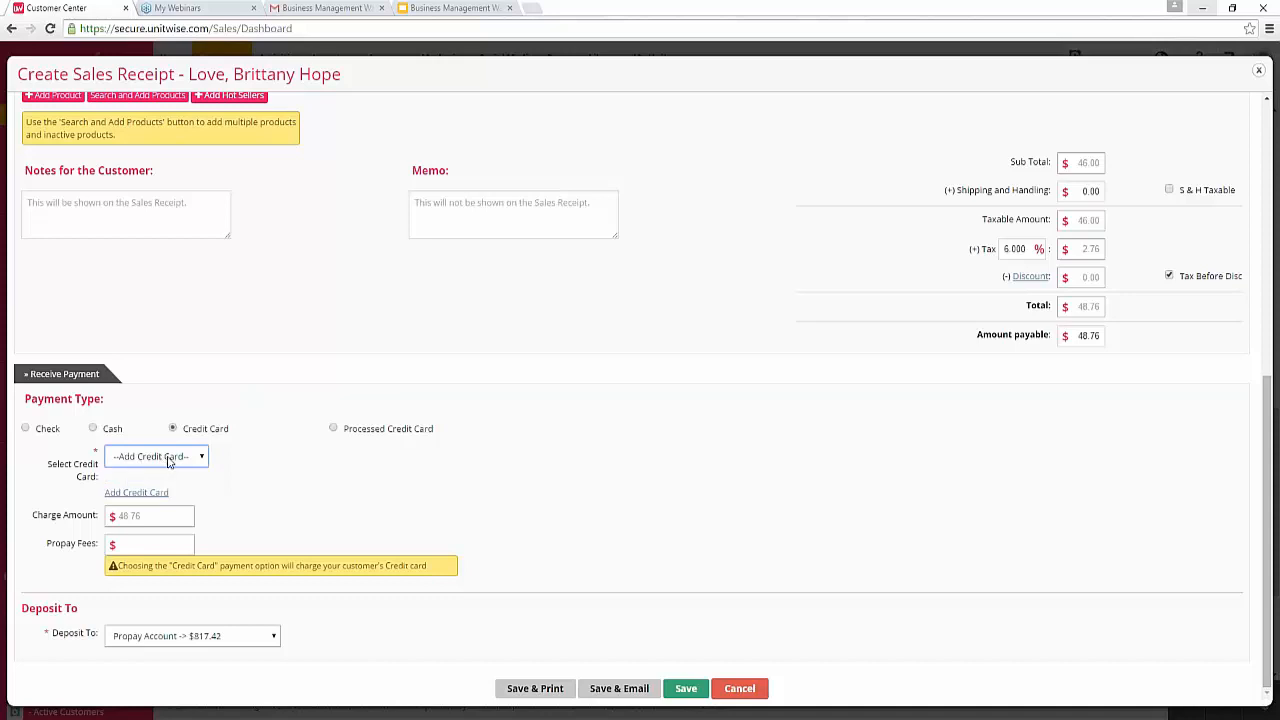
click(168, 456)
click(168, 456)
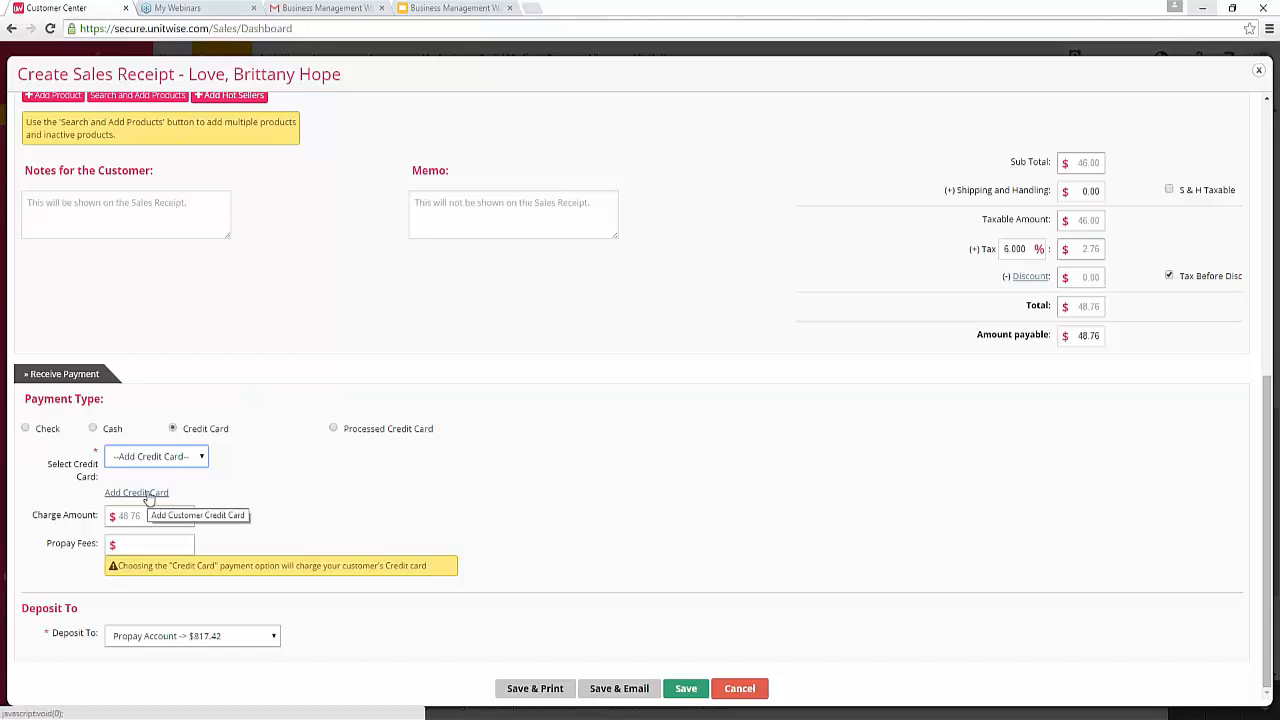
Examine the Add Credit Card form's required fields, and cancel it without saving payment data.
click(140, 493)
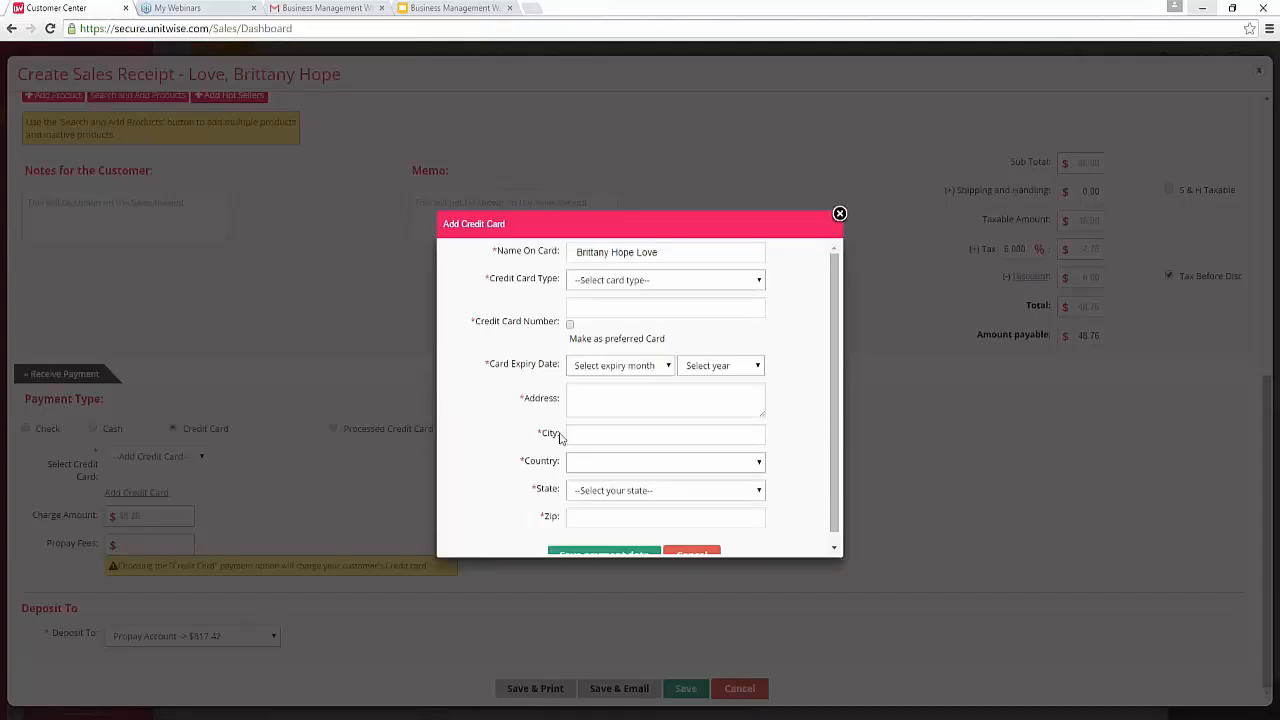
click(632, 285)
click(632, 285)
scroll(540, 335, down, 1)
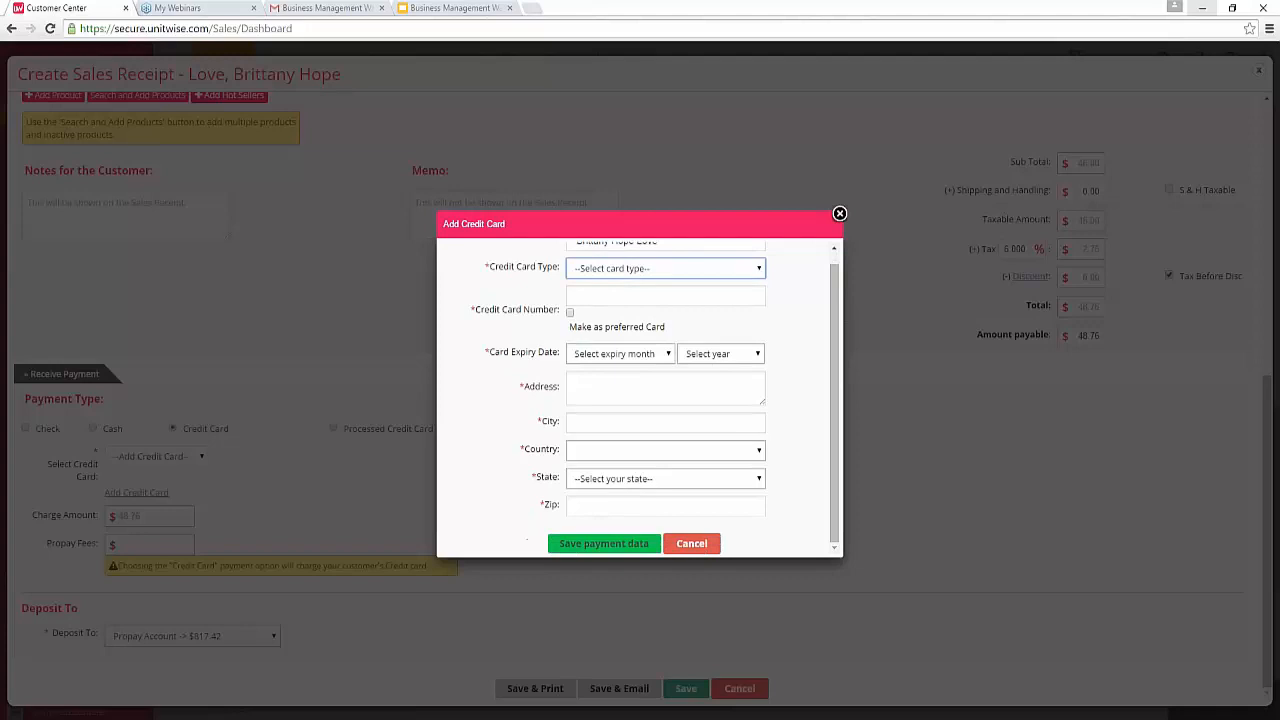
click(603, 545)
click(689, 545)
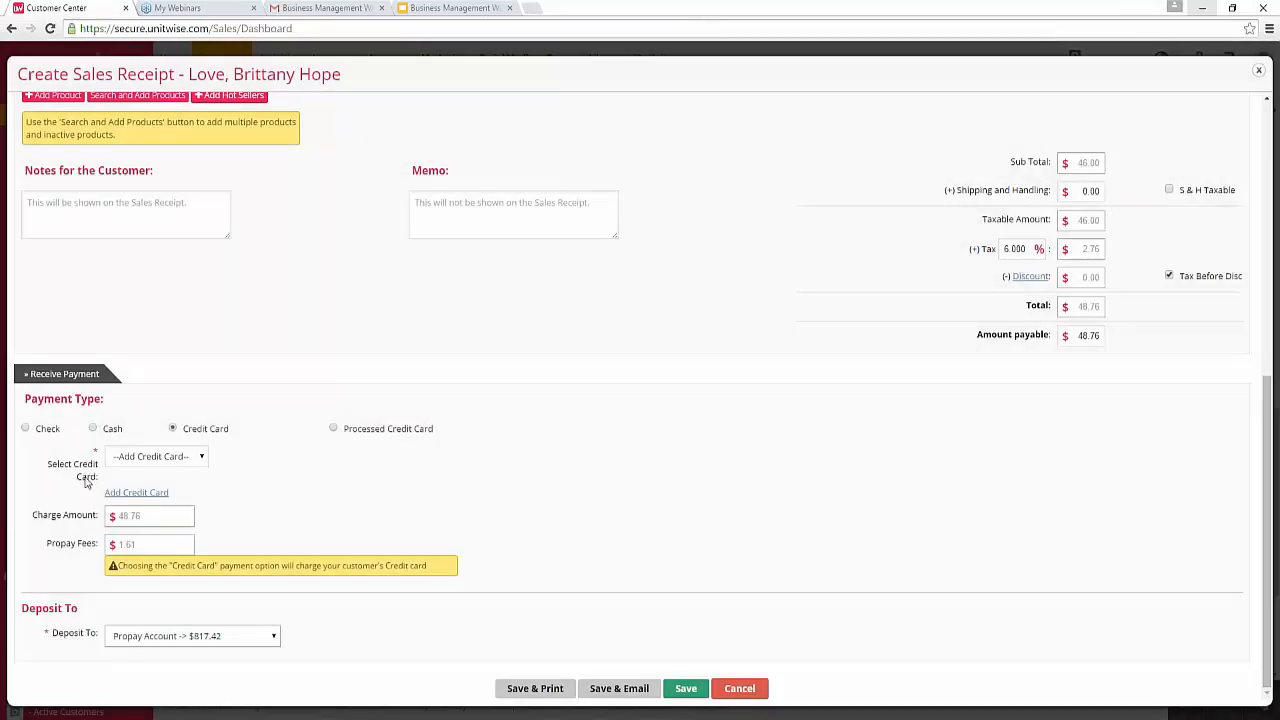
Review the bank accounts available under Deposit To, keeping Propay Account selected.
click(198, 459)
click(204, 492)
click(178, 640)
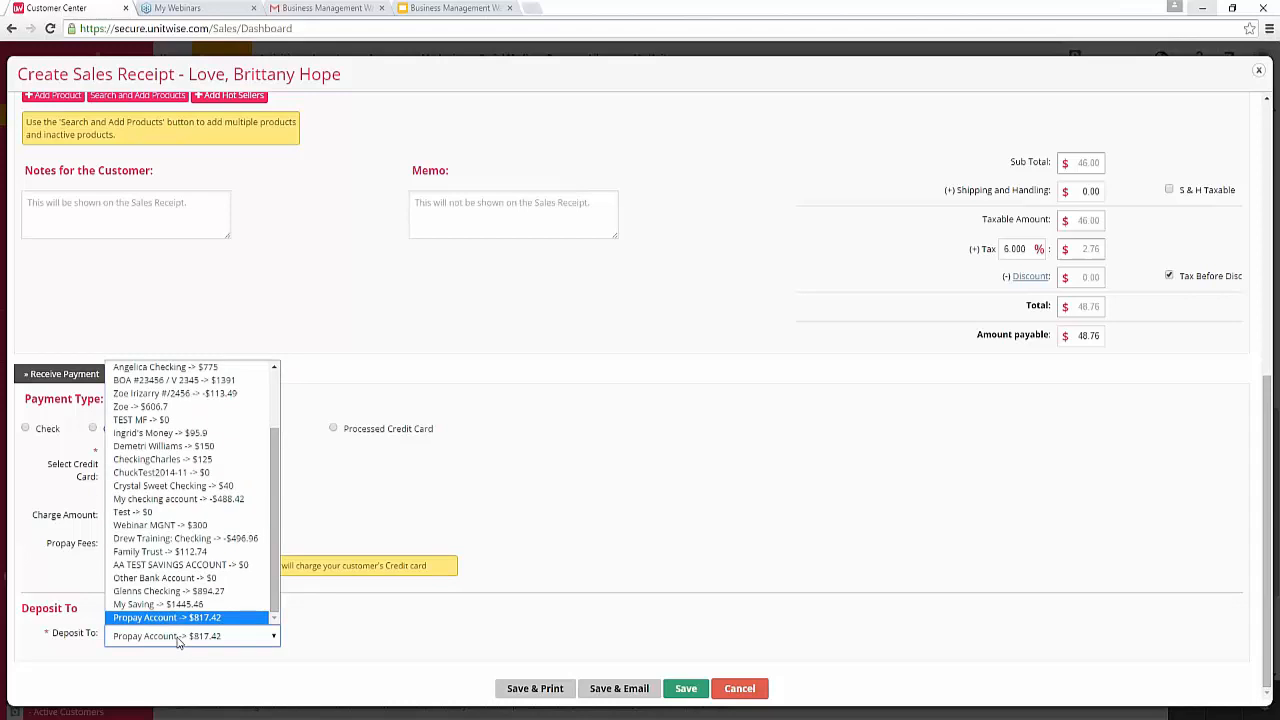
click(178, 641)
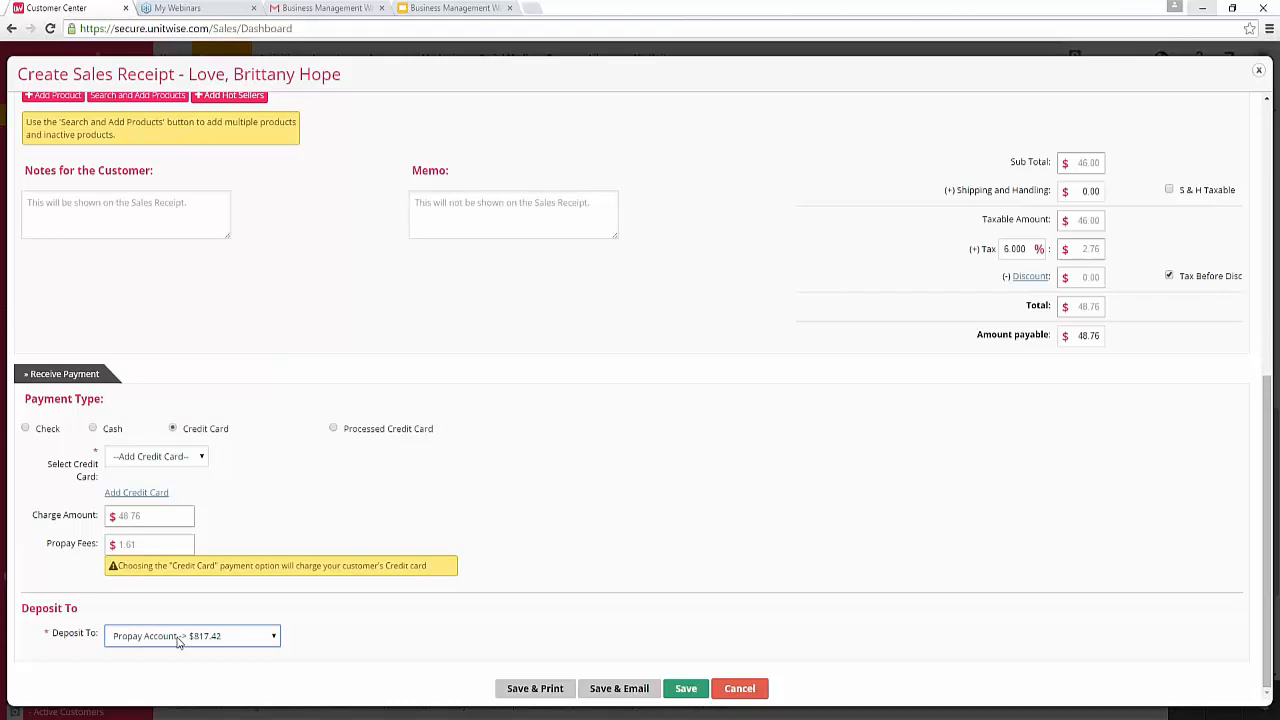
click(178, 641)
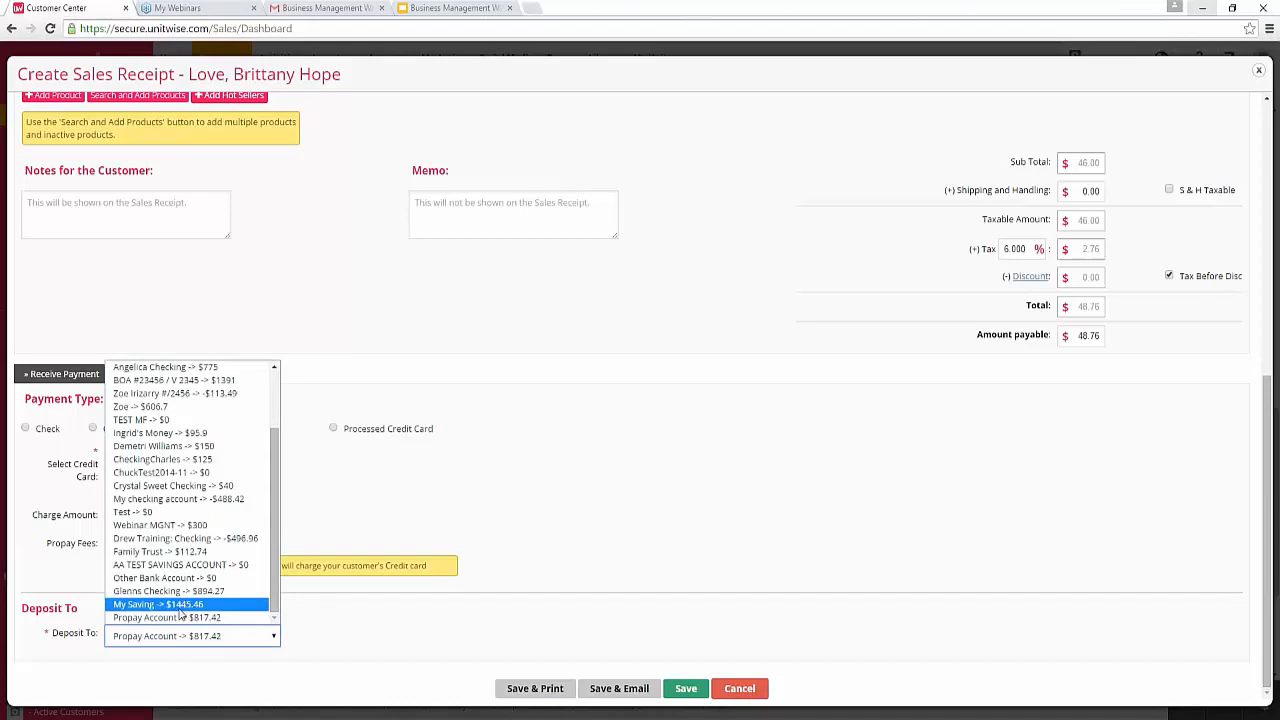
click(180, 617)
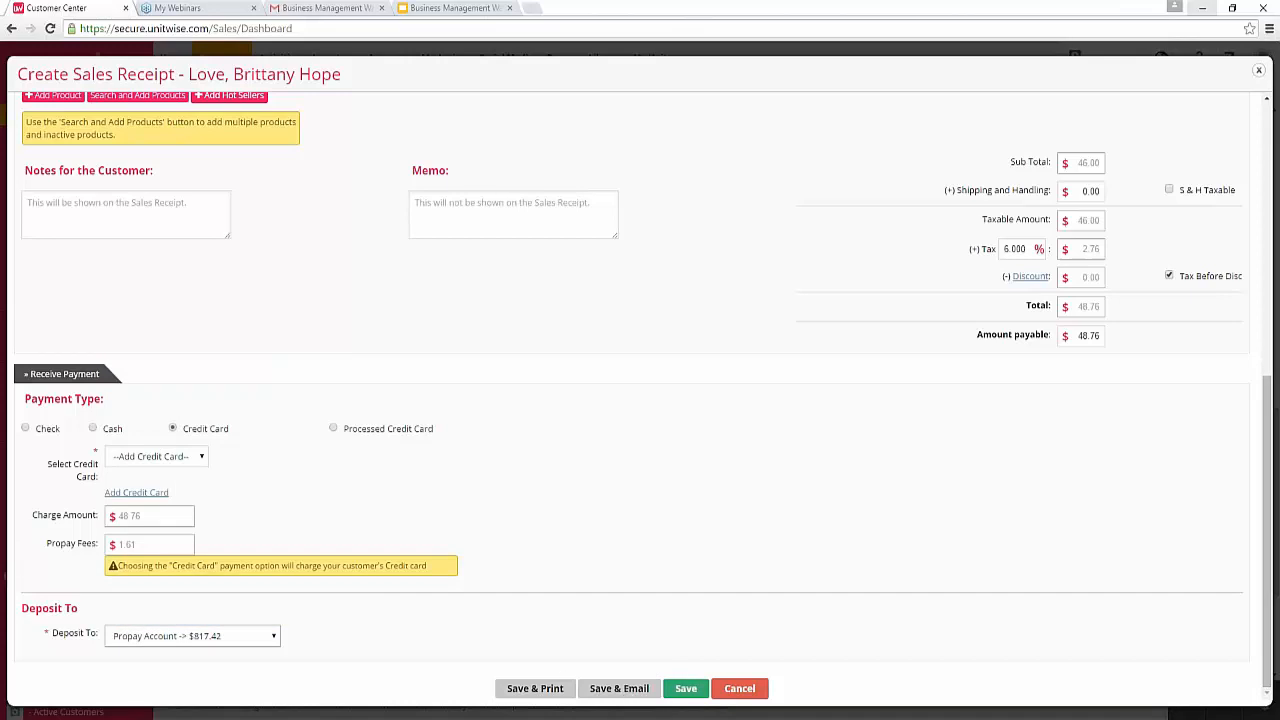
Set the payment type to Check, and save the sales receipt with the option to email it.
click(26, 429)
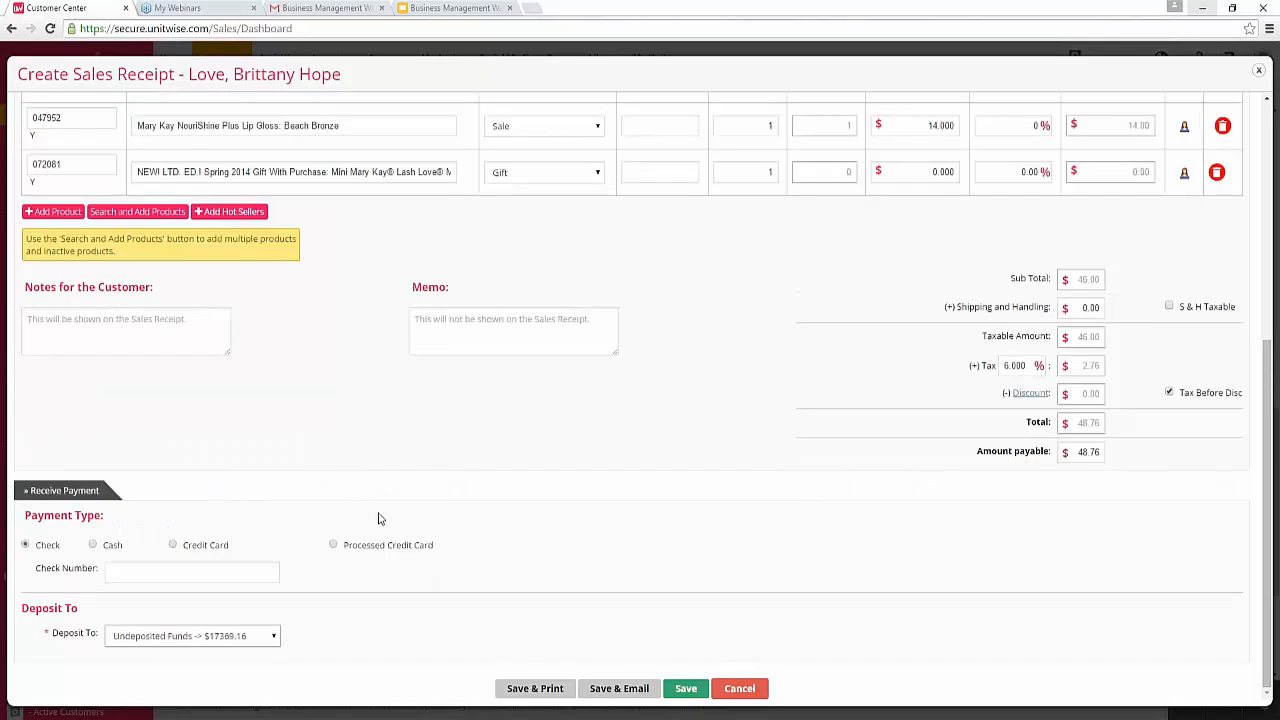
click(615, 690)
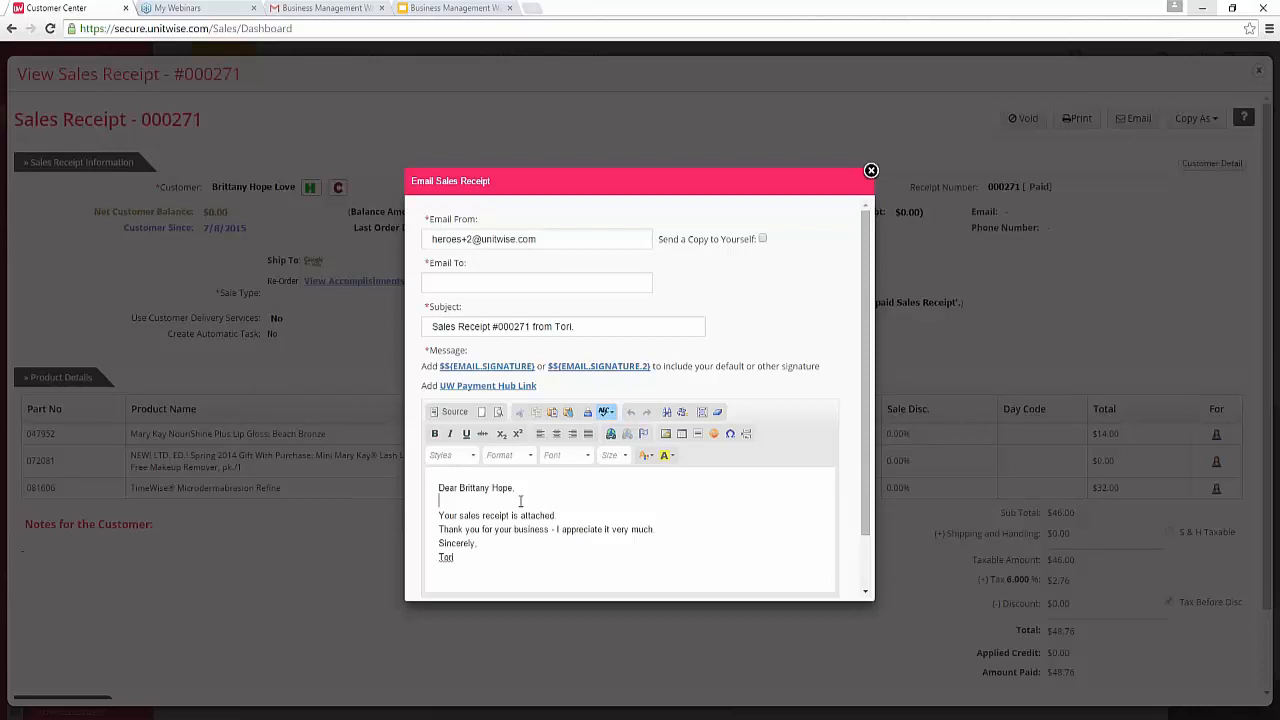
Review the receipt email's recipient field and message text, and close the draft without sending it.
click(520, 501)
click(528, 502)
click(453, 281)
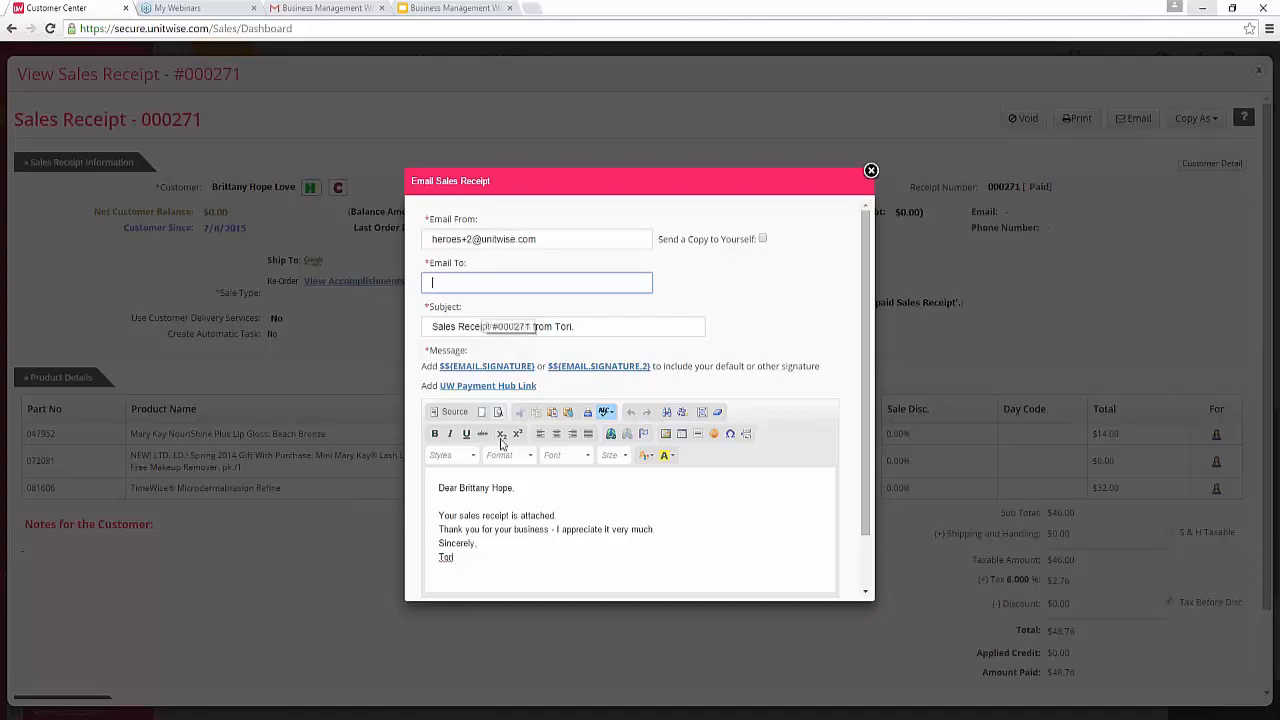
click(496, 497)
scroll(560, 503, down, 1)
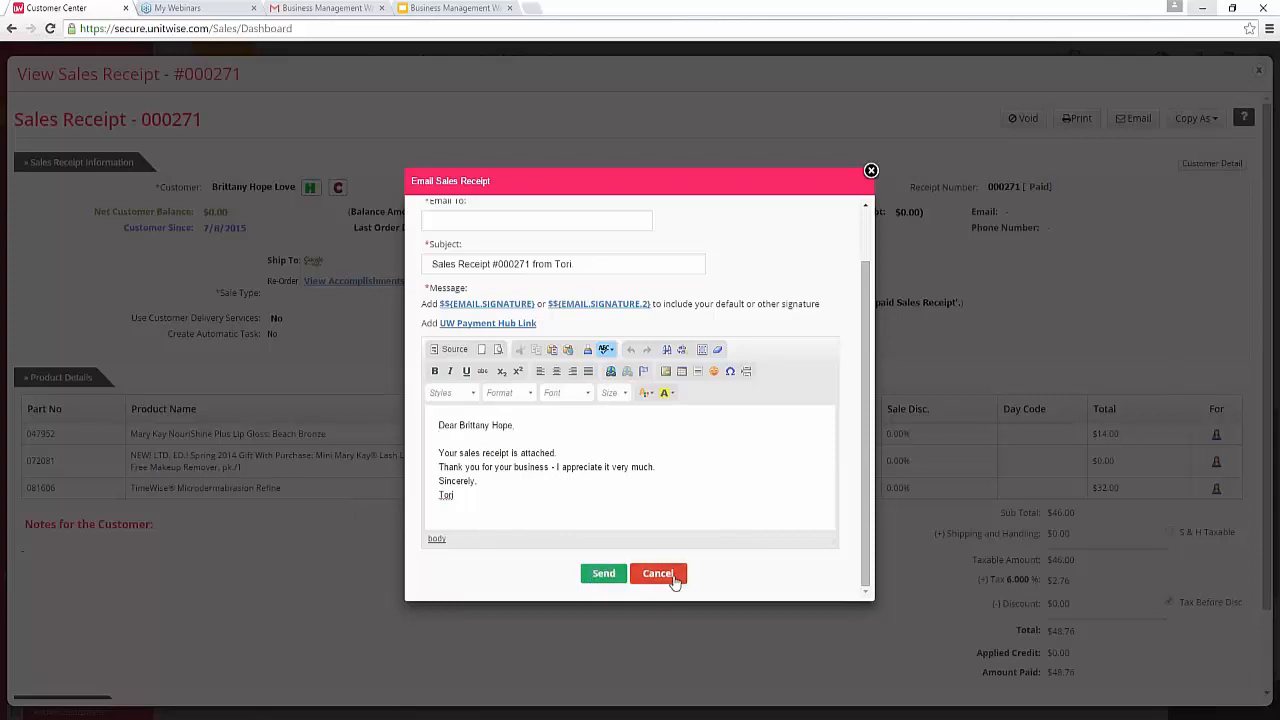
click(870, 170)
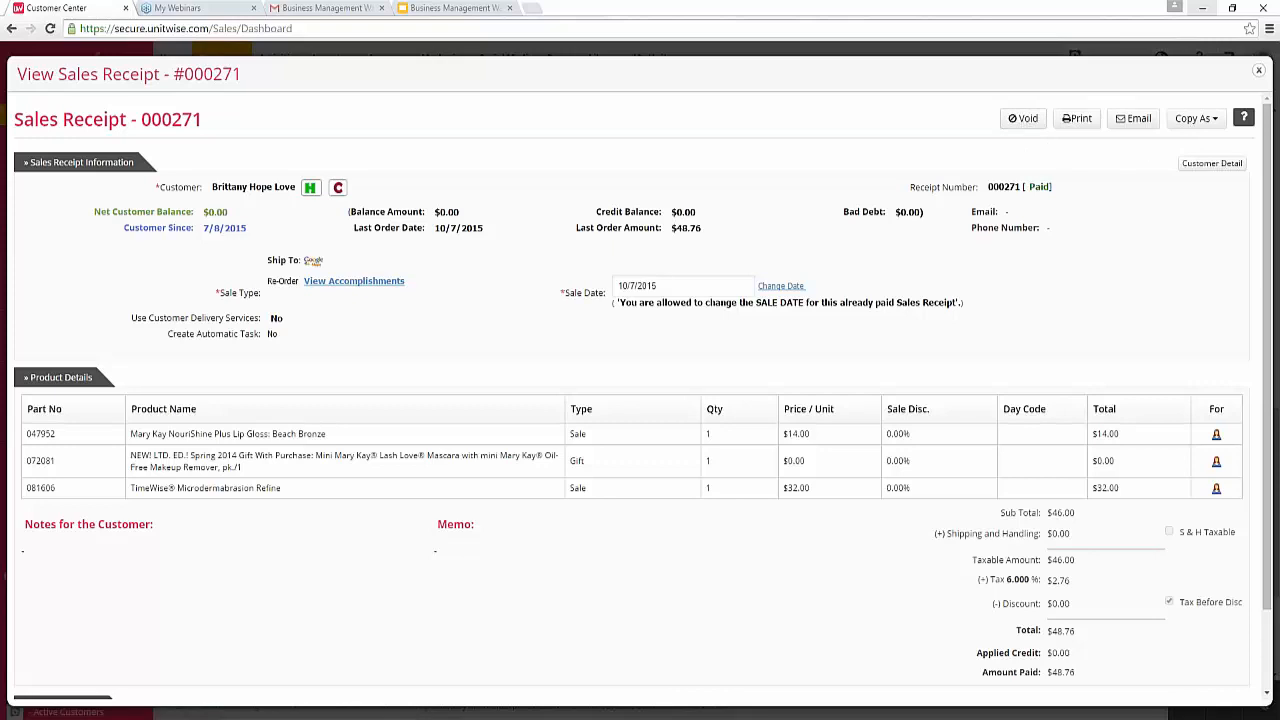
Check the saved receipt's Copy As options, and close the receipt to return to the start of the Customer Center list.
click(1205, 122)
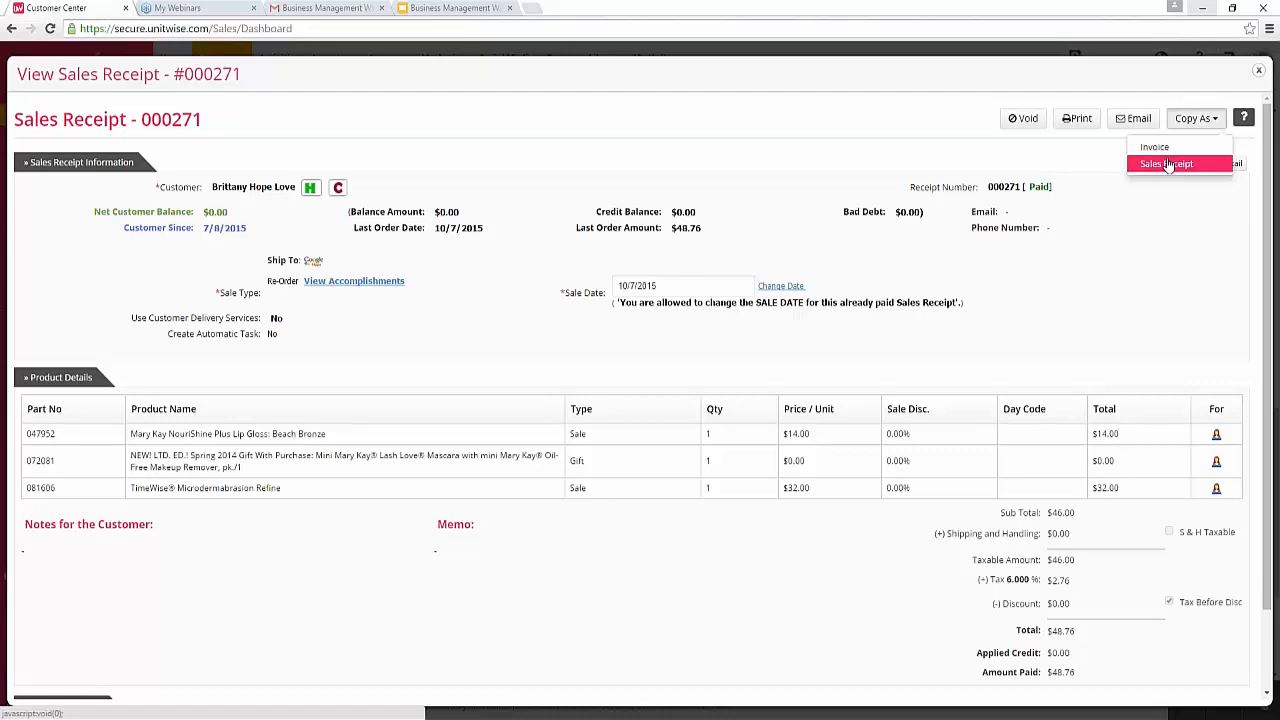
click(1164, 208)
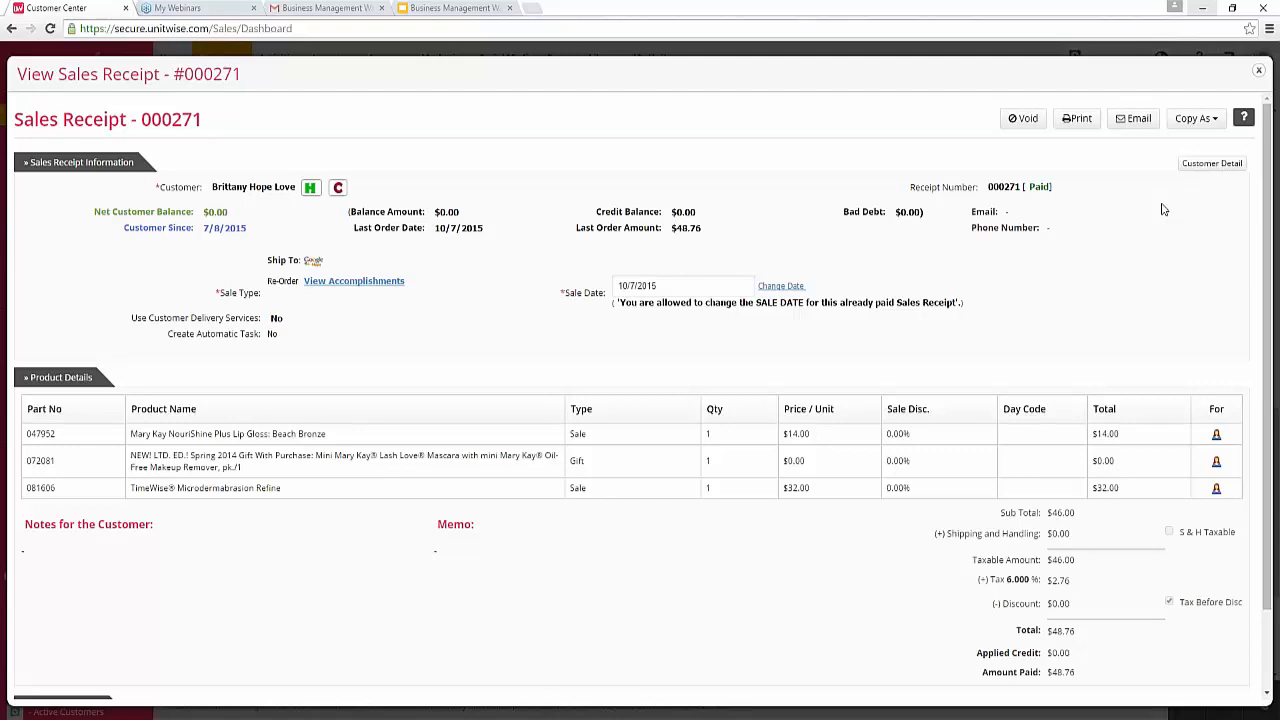
click(1258, 76)
right_click(1122, 70)
click(1022, 92)
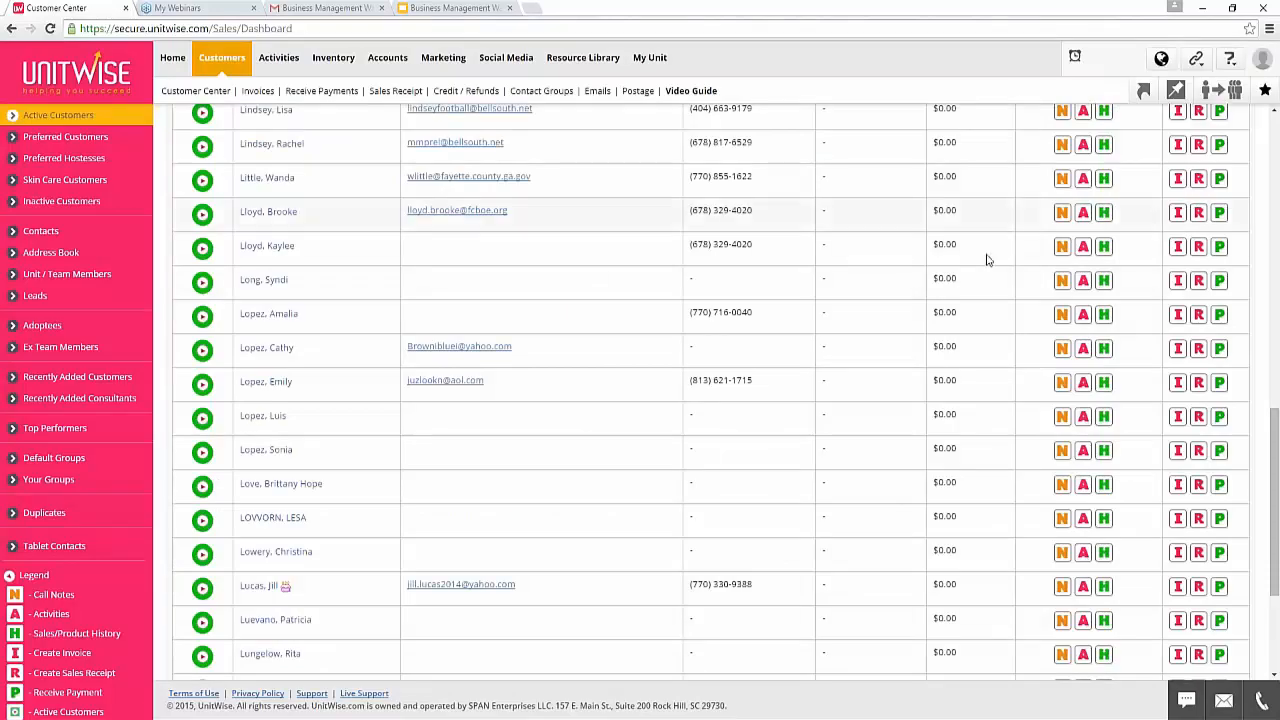
scroll(1000, 278, up, 5)
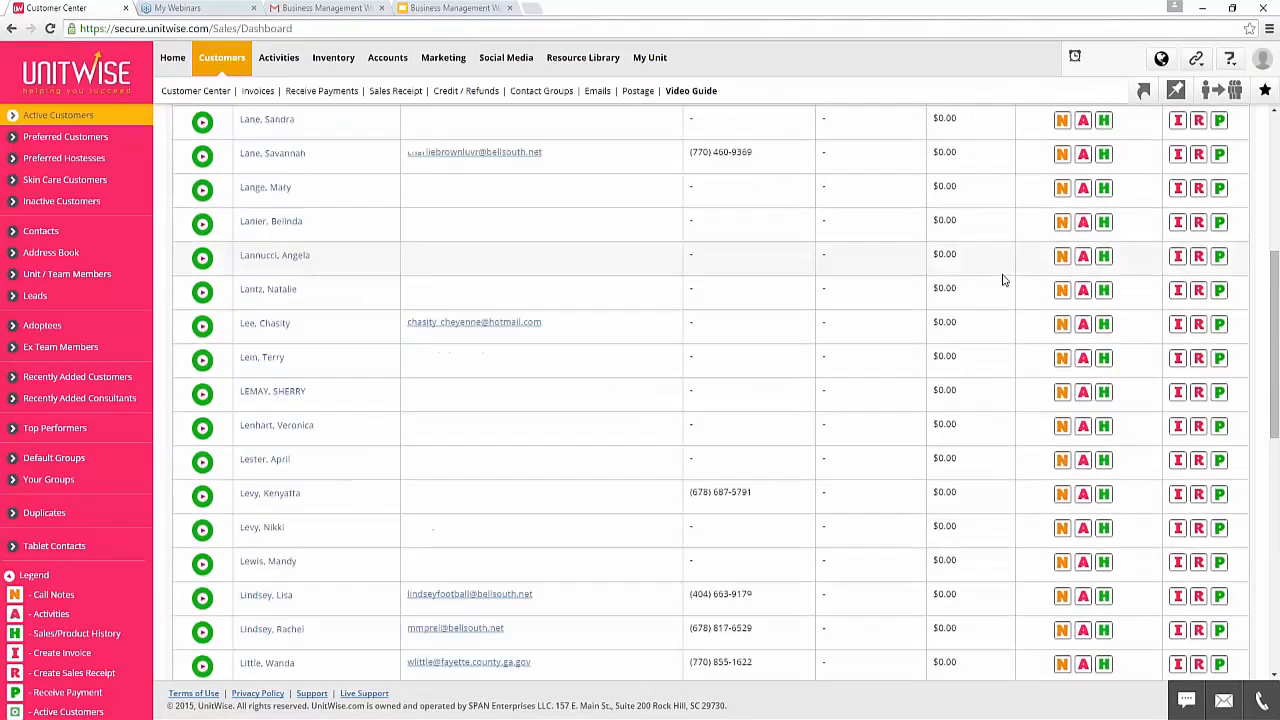
scroll(1003, 280, up, 4)
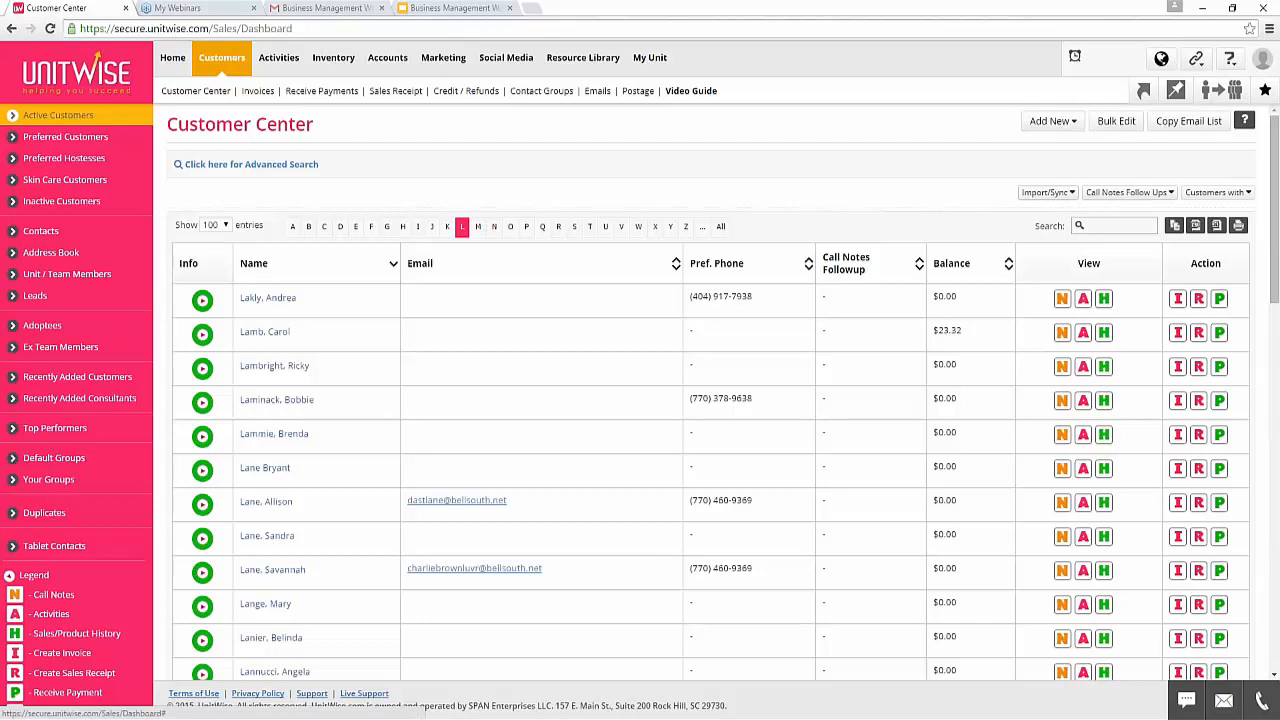
Examine the sync options for New Intouch Customers and New Intouch Consultants, closing both without syncing.
click(1057, 193)
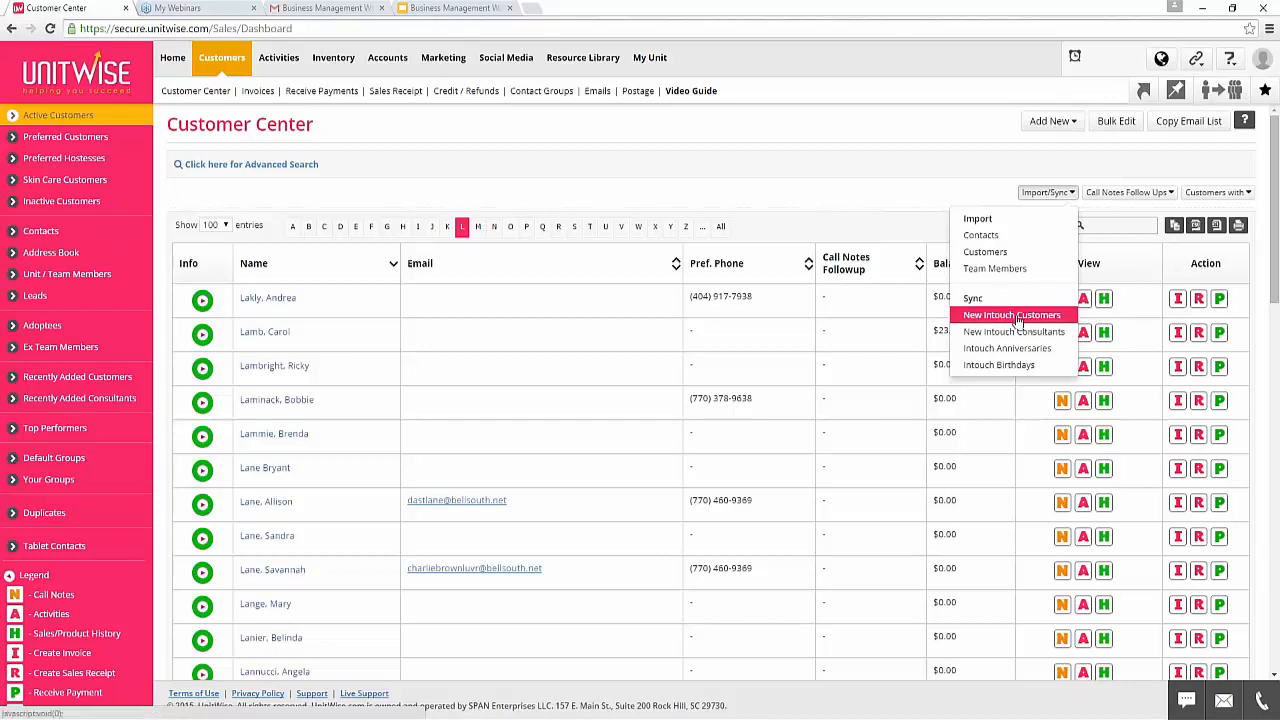
click(1015, 316)
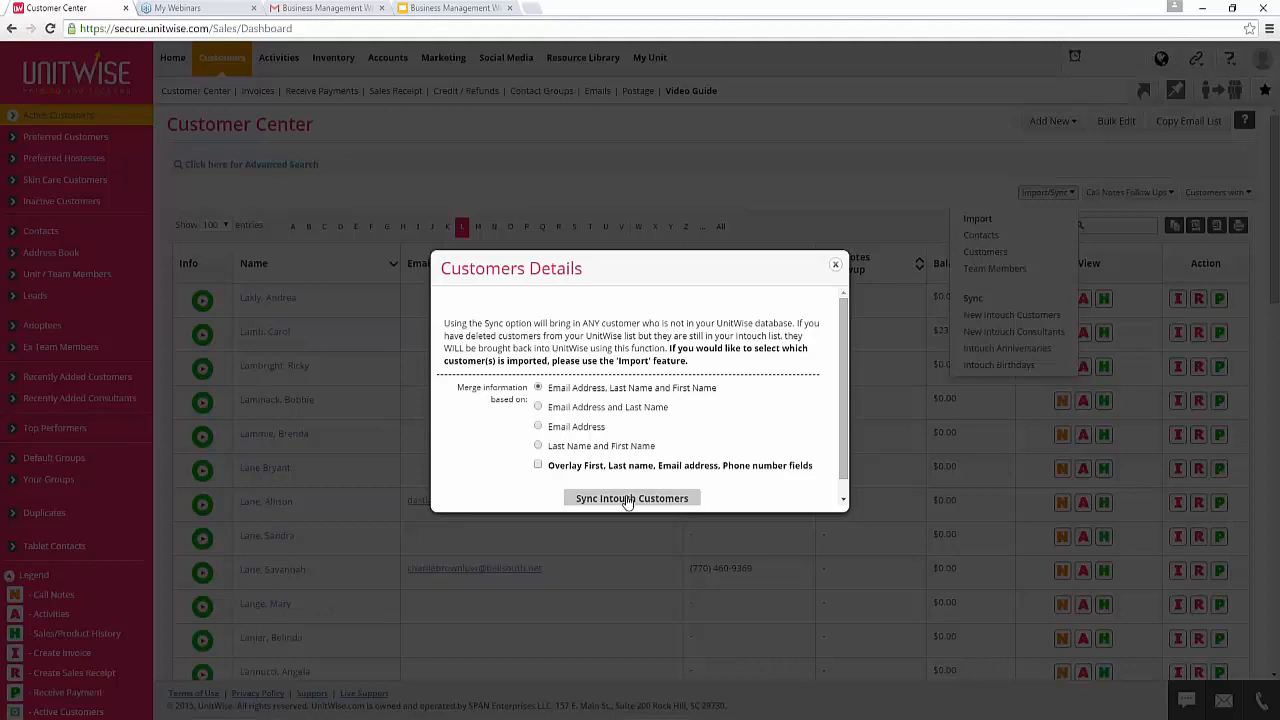
click(835, 265)
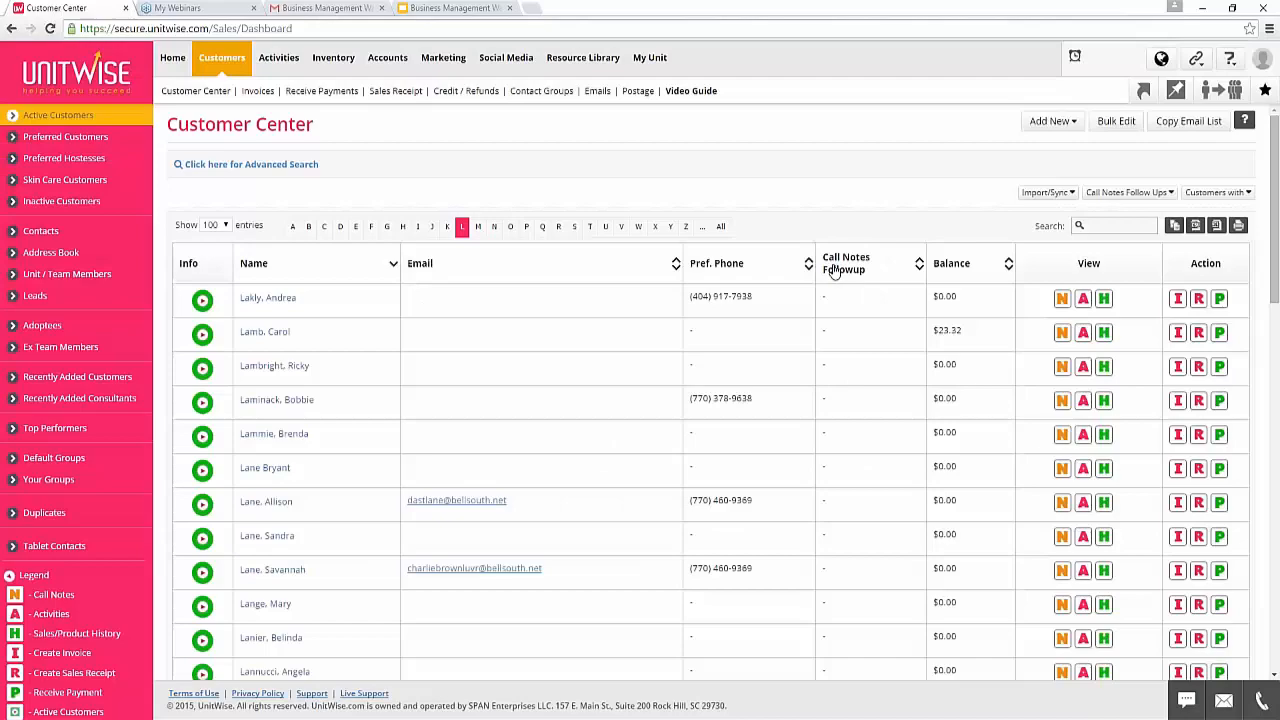
click(1055, 194)
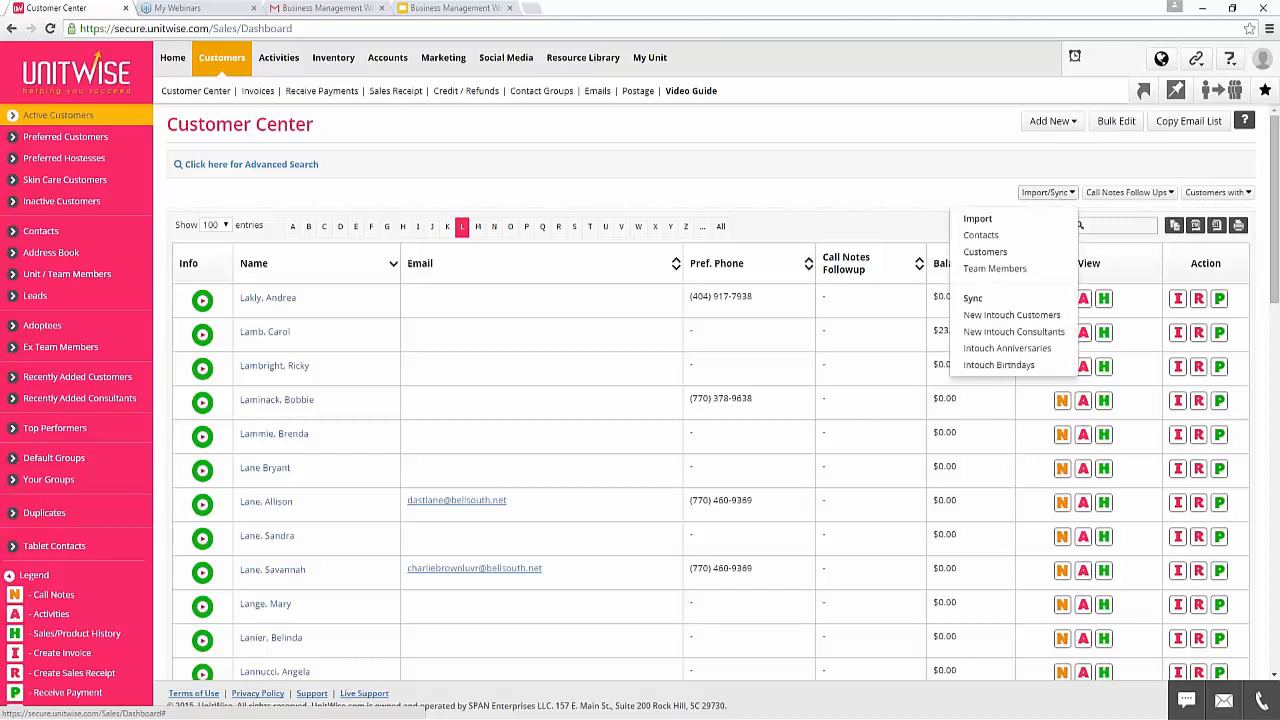
click(1015, 331)
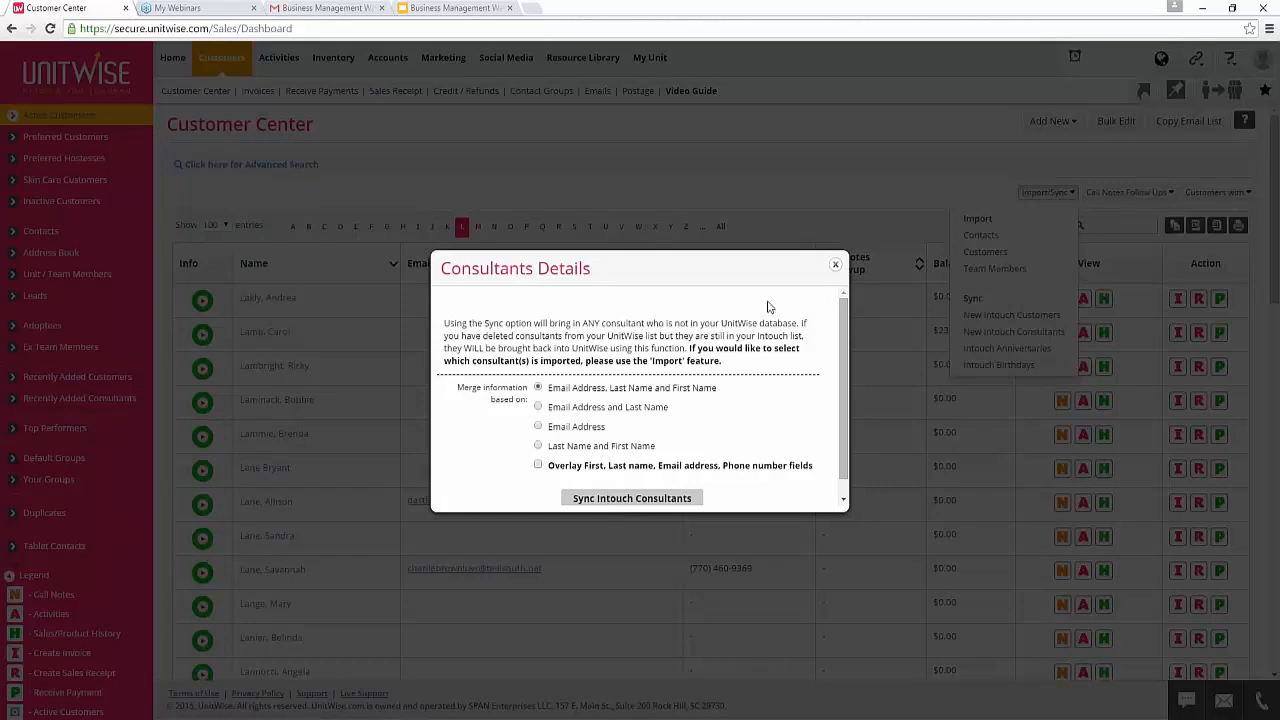
click(836, 267)
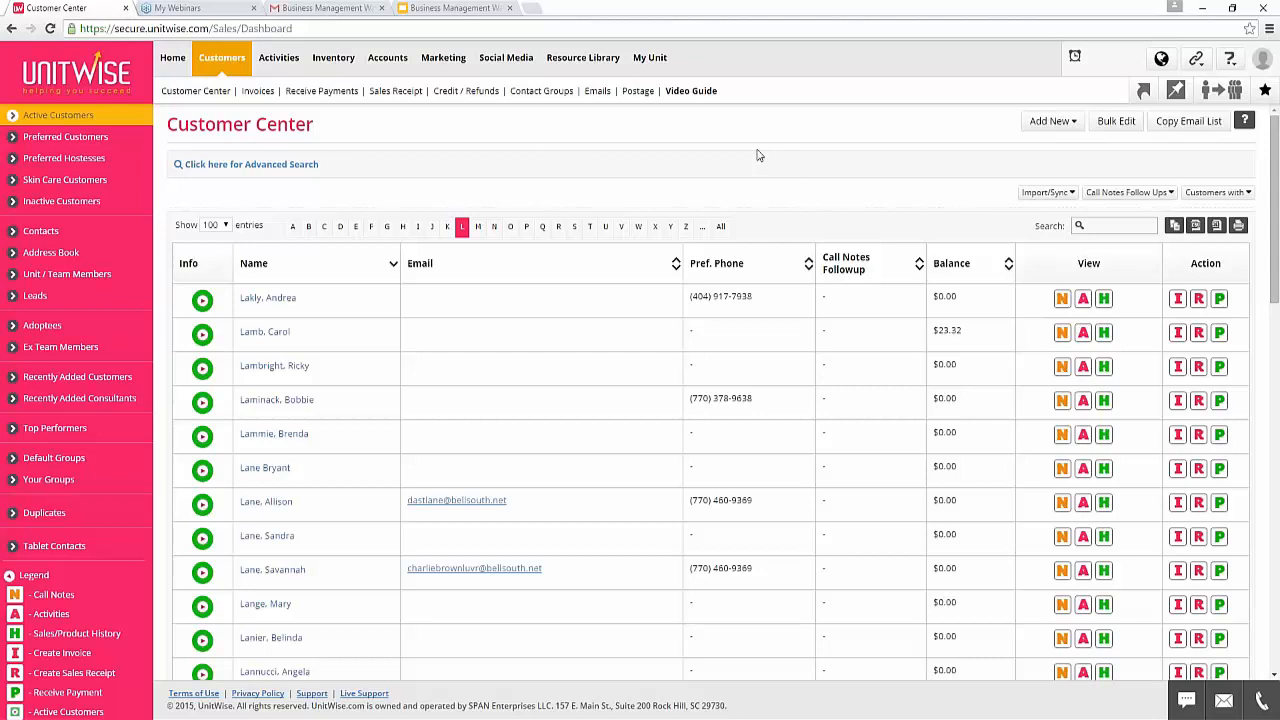
Open Bulk Edit from the Customer Center and load the Address Book group.
click(1121, 126)
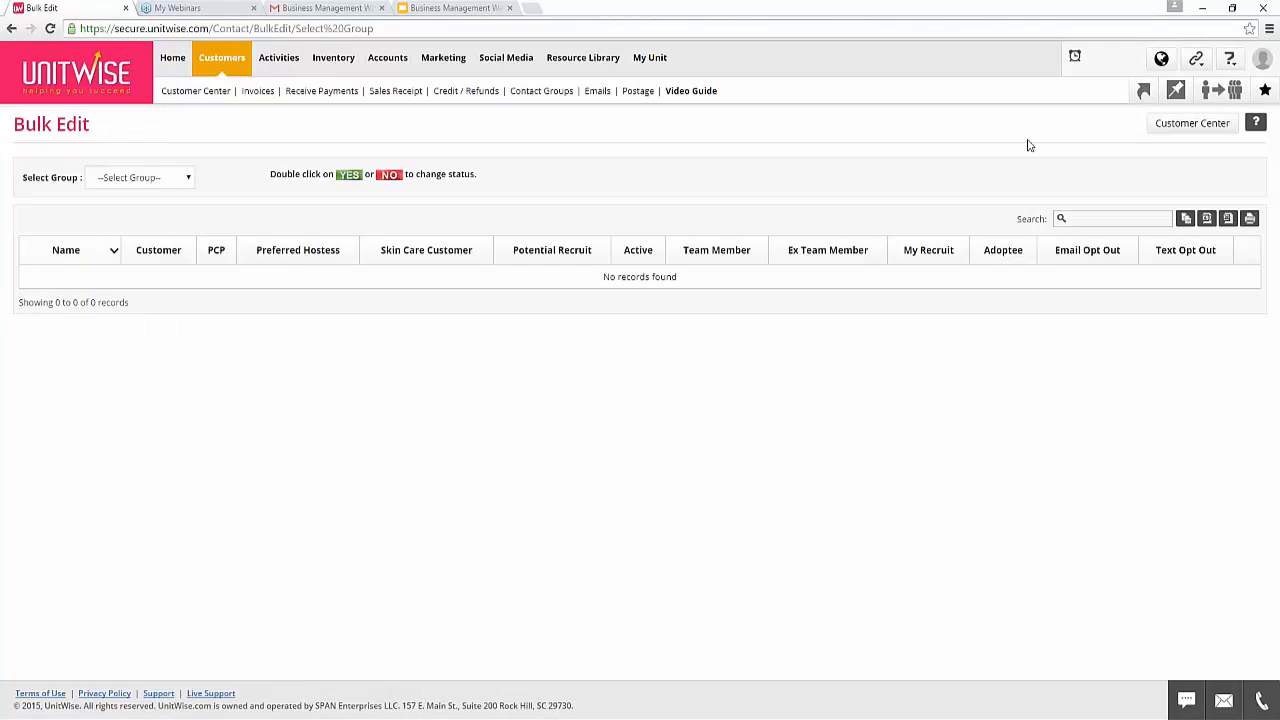
click(182, 180)
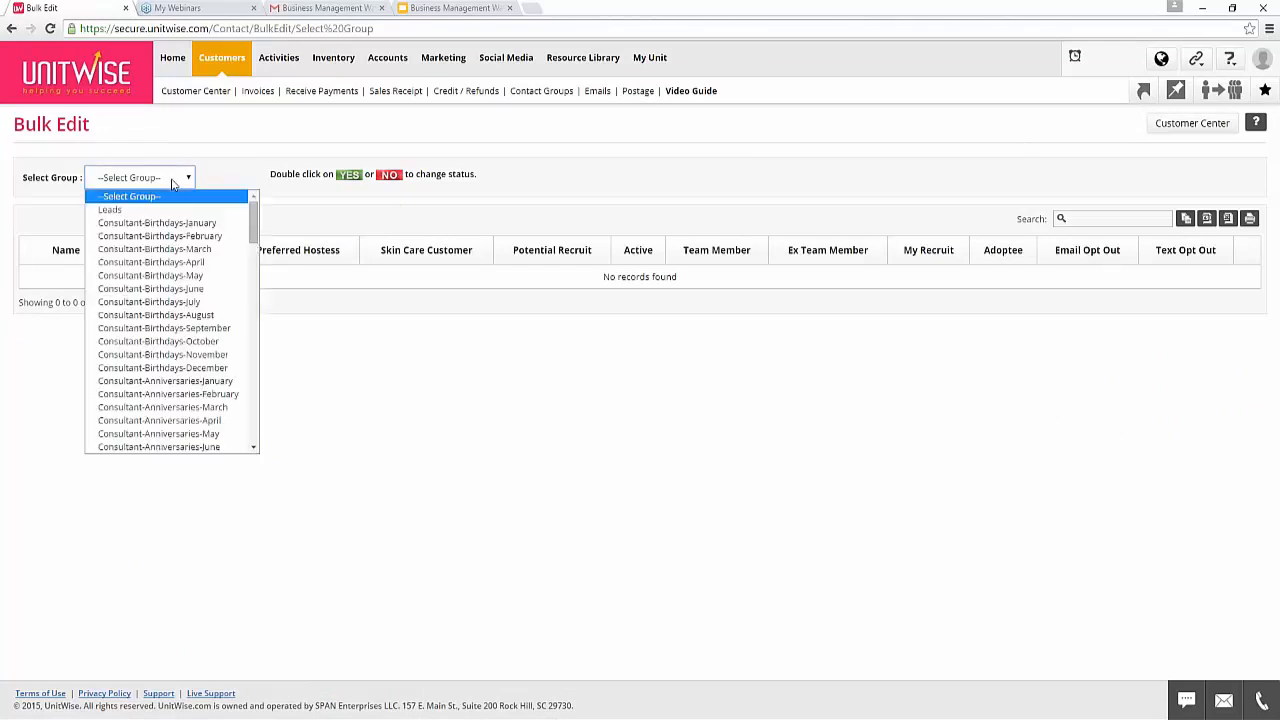
scroll(155, 230, down, 10)
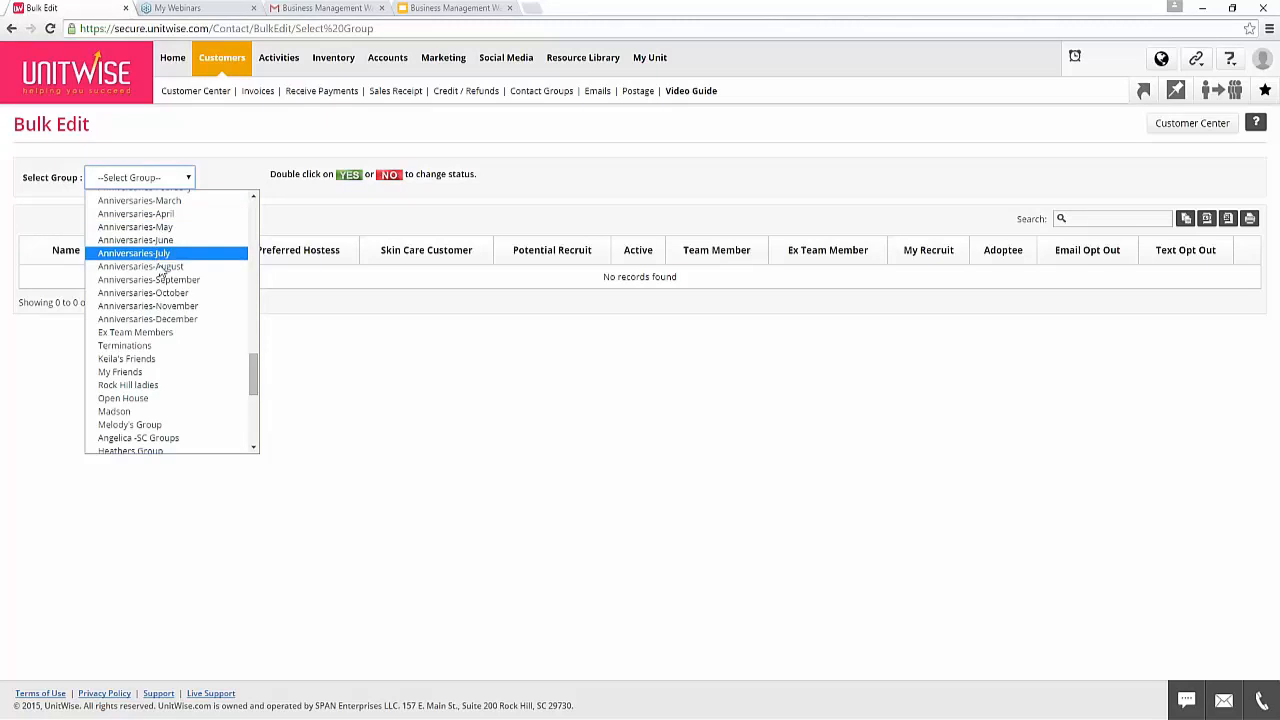
scroll(165, 300, down, 6)
scroll(167, 315, up, 15)
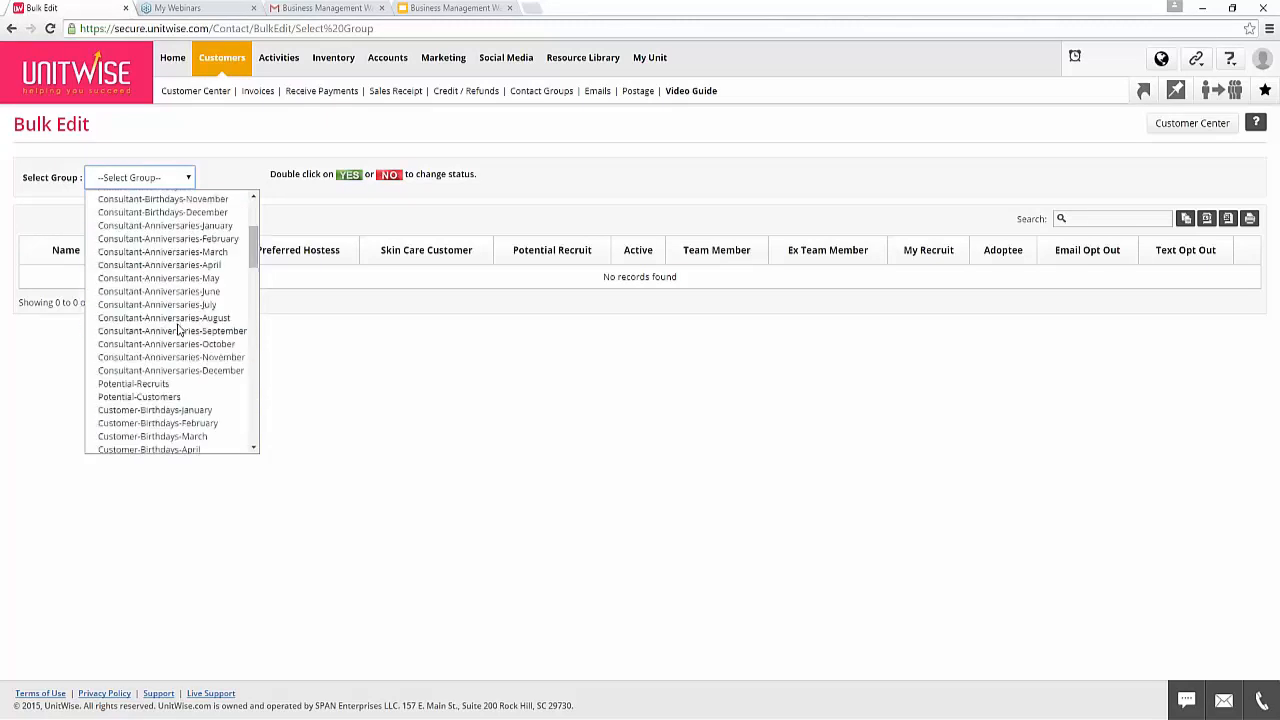
scroll(186, 232, down, 13)
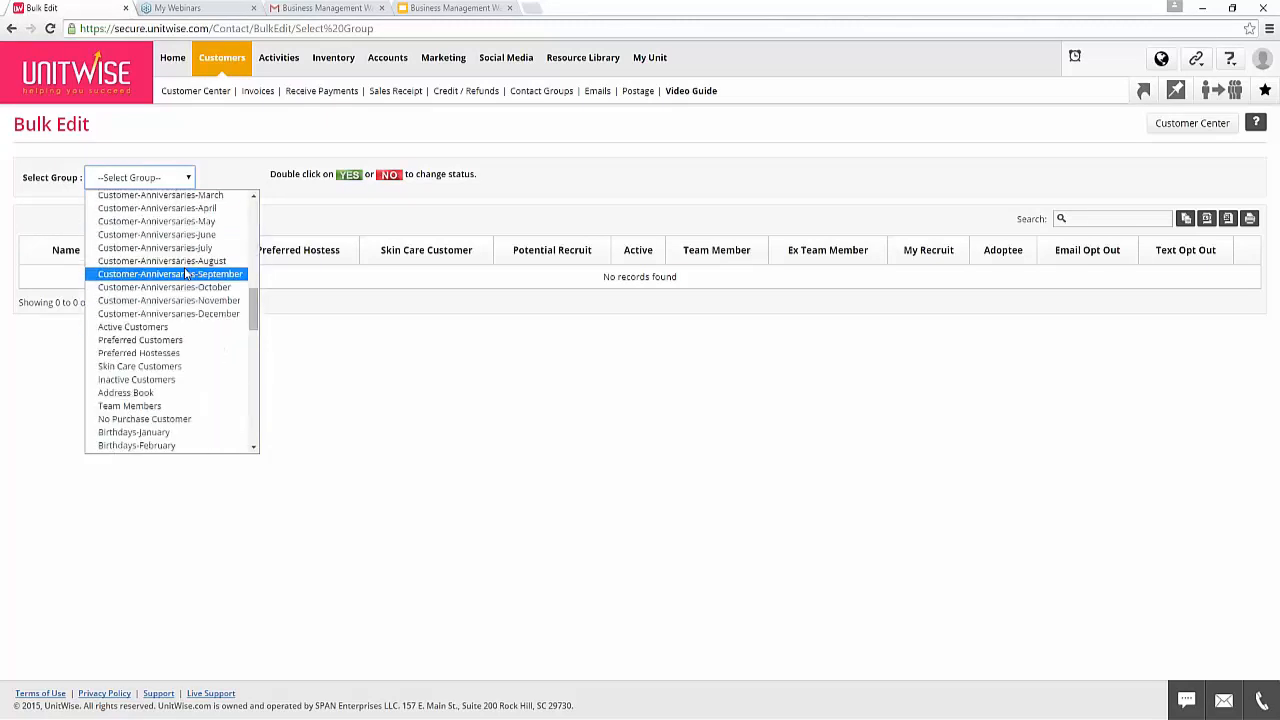
click(155, 393)
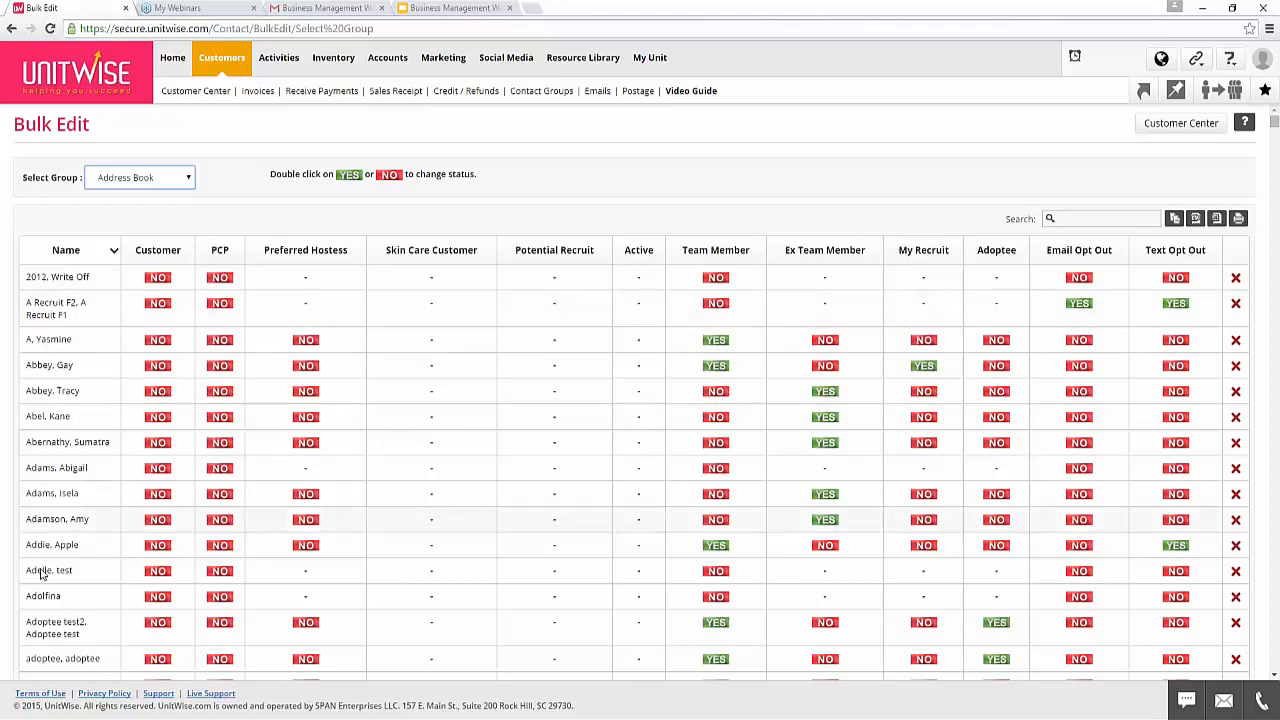
click(172, 180)
click(172, 182)
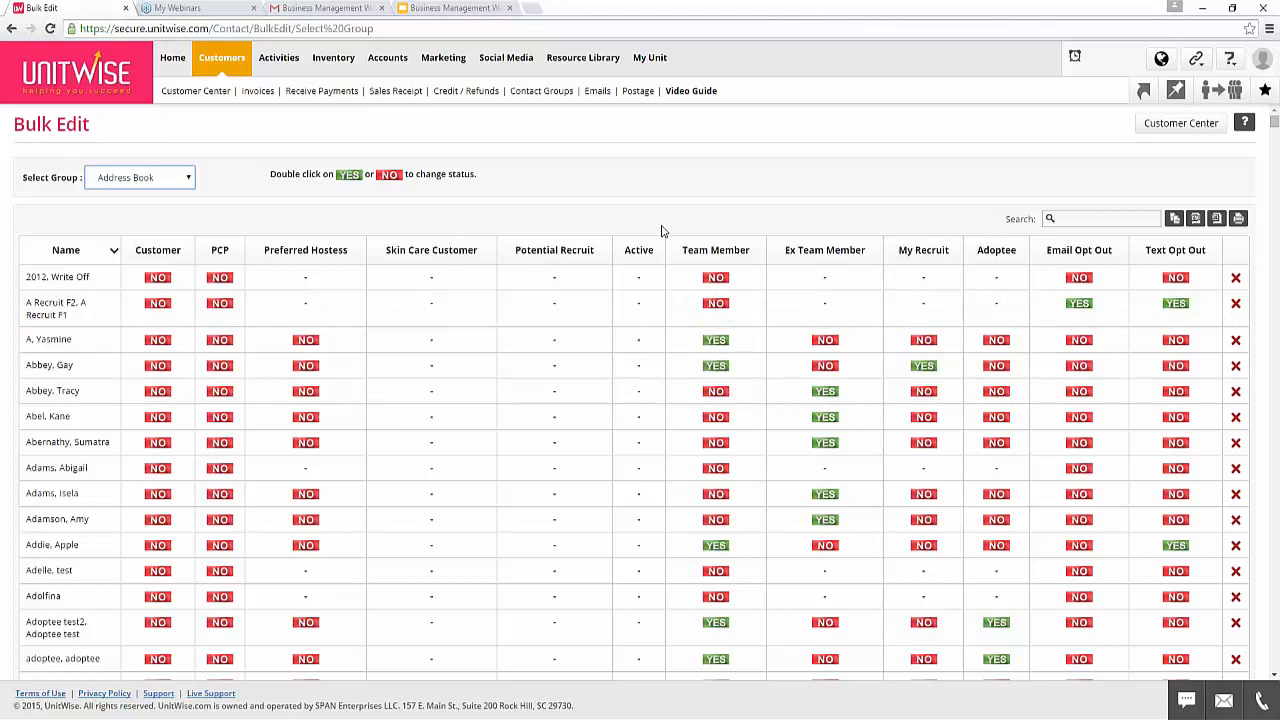
Review the Print Postage page's account, recipient, return and package sections, and return to the Customer Center.
click(219, 99)
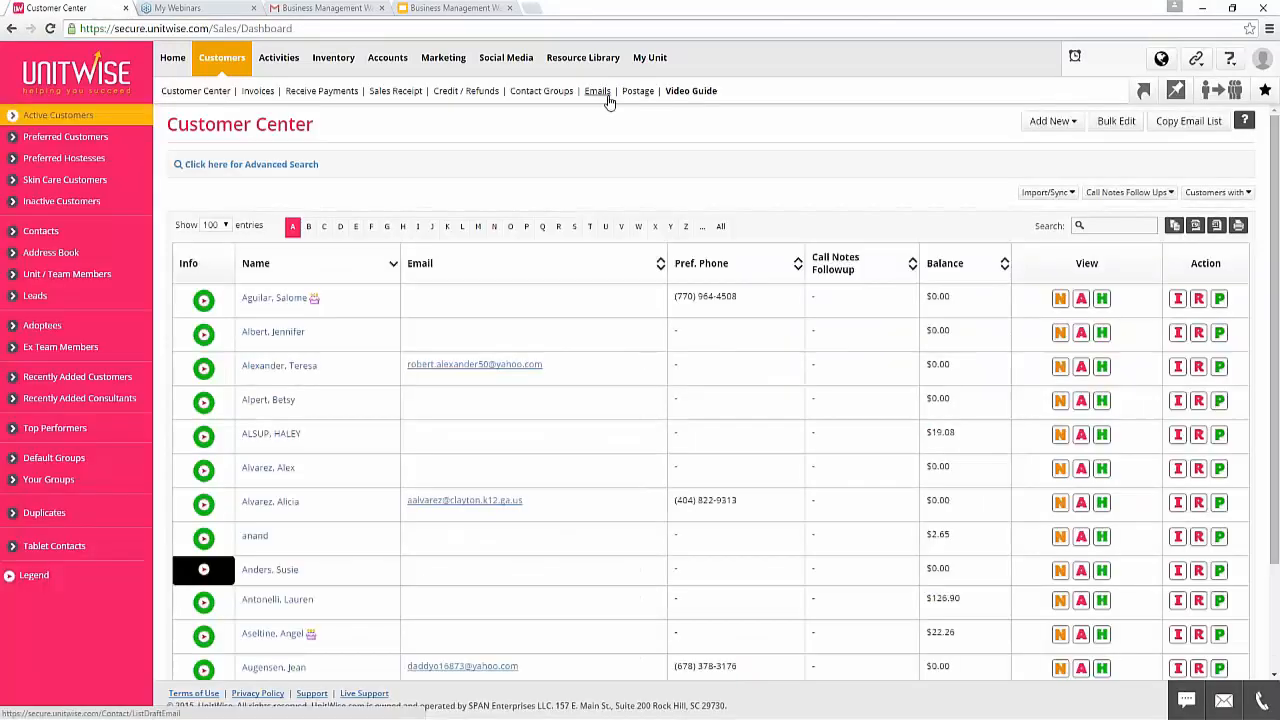
click(639, 95)
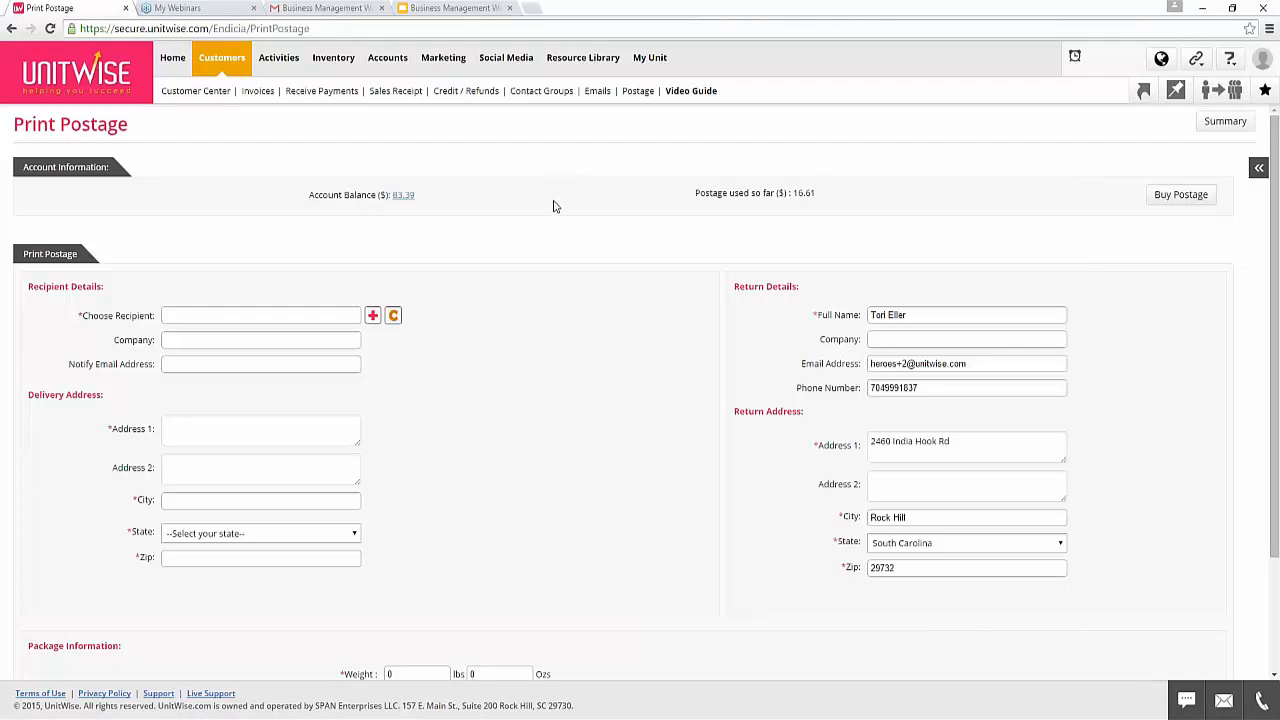
scroll(555, 206, down, 2)
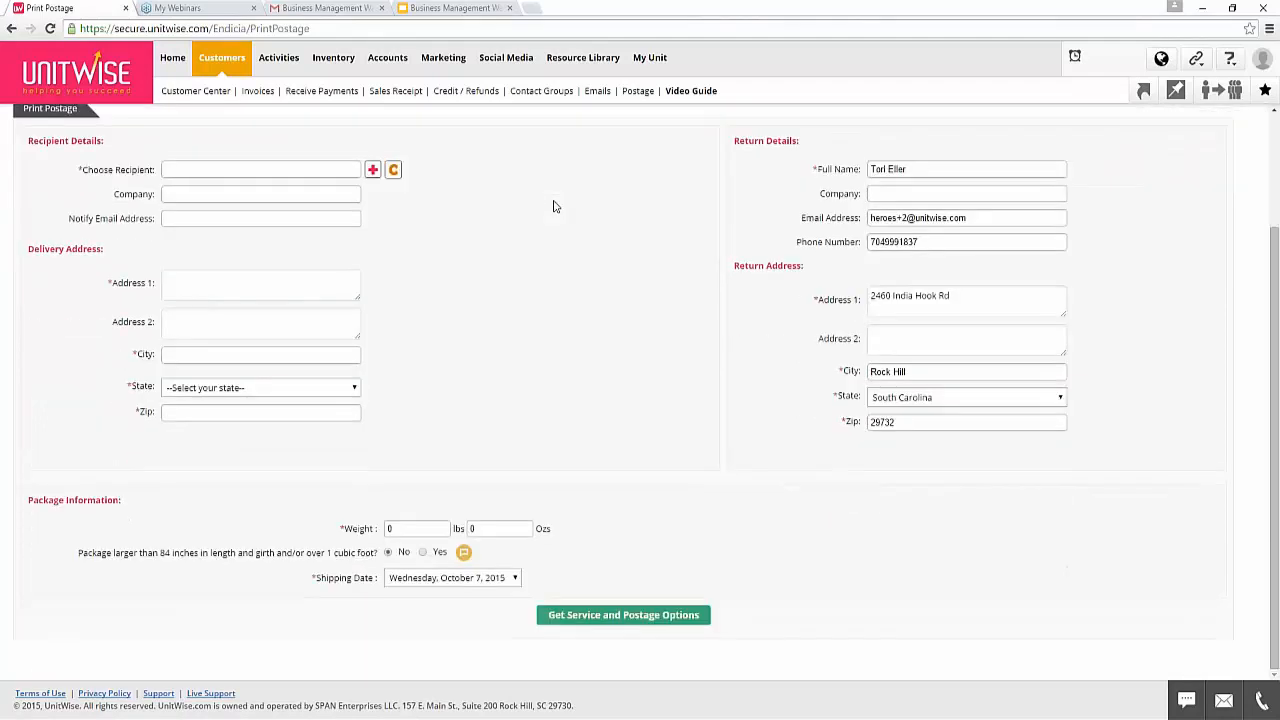
scroll(555, 206, up, 2)
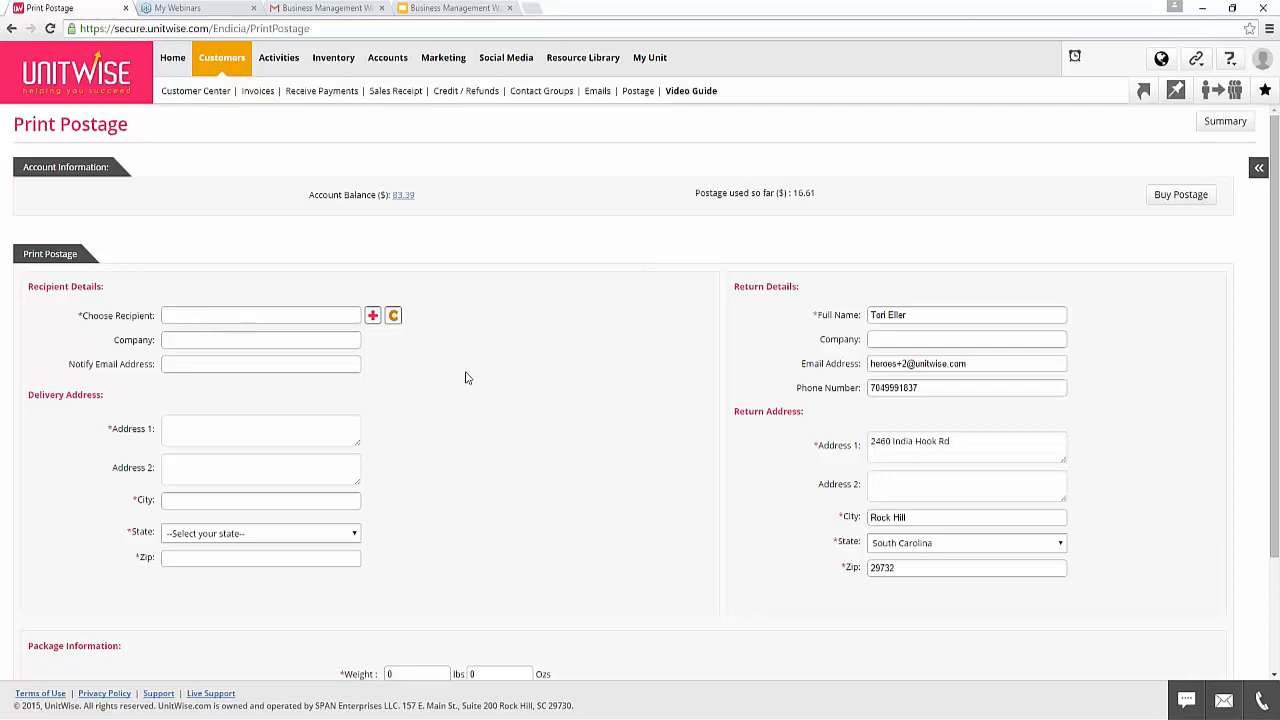
scroll(490, 405, down, 1)
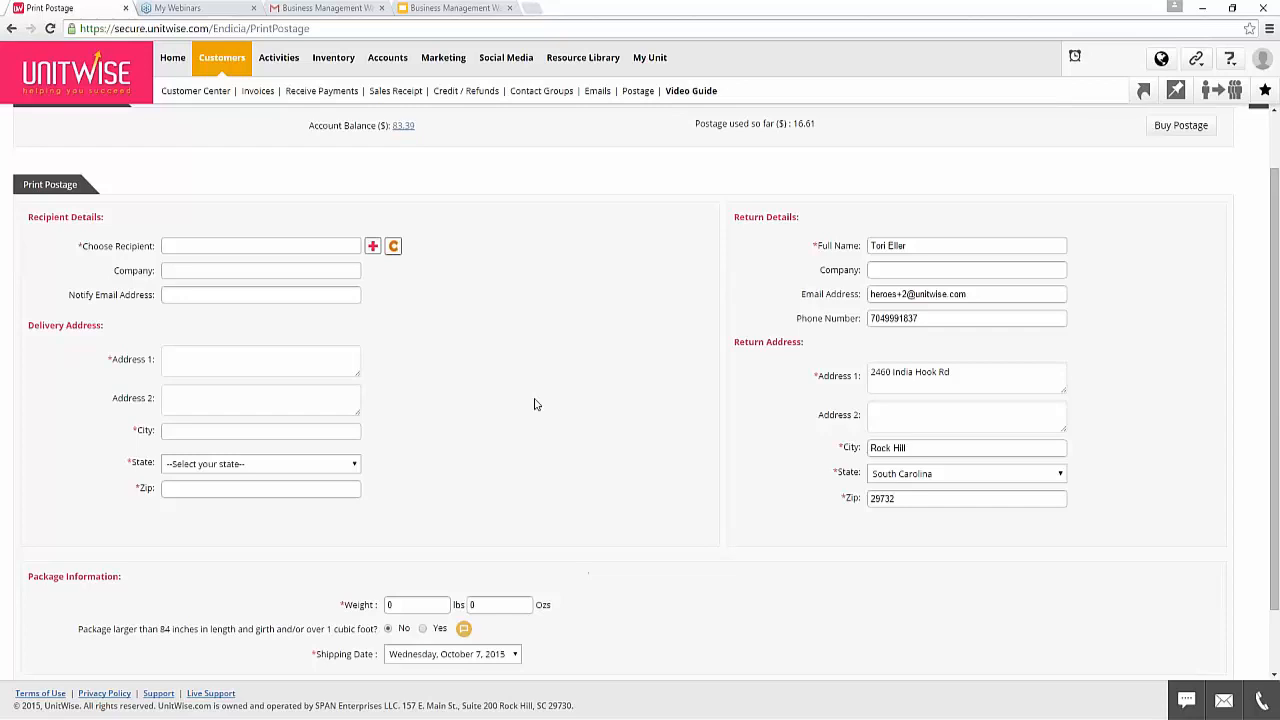
scroll(534, 404, up, 1)
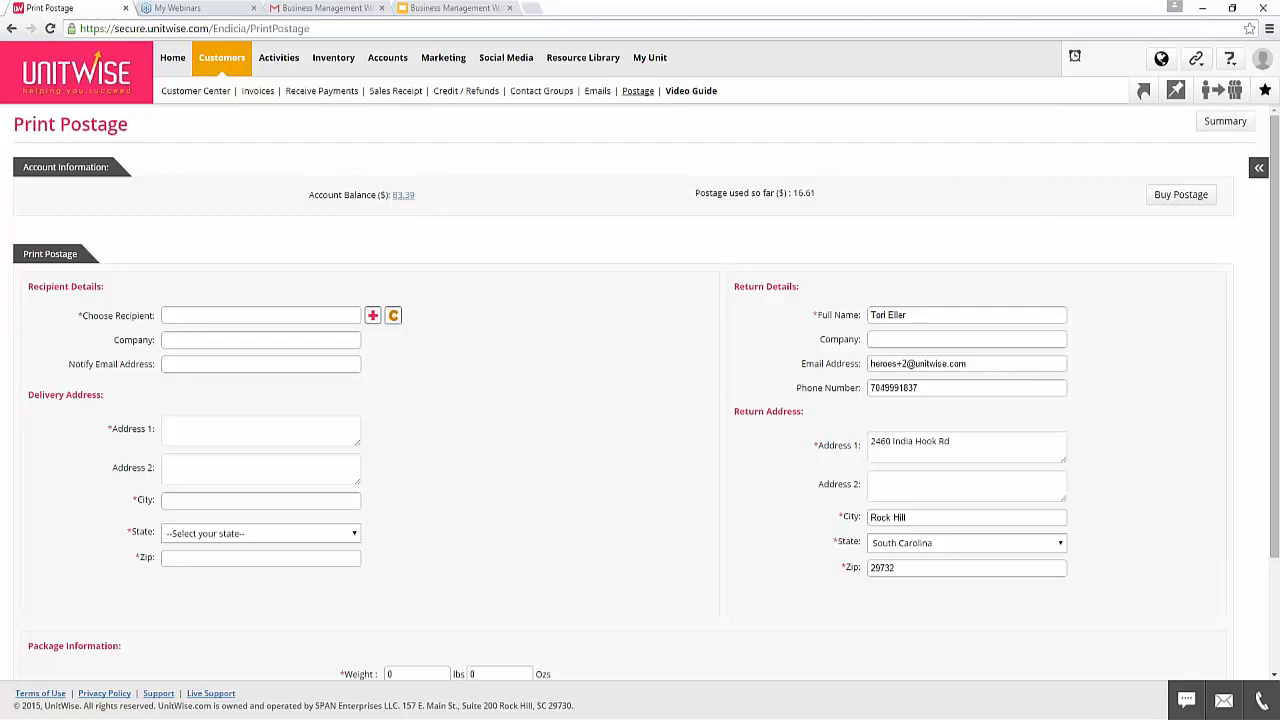
click(200, 93)
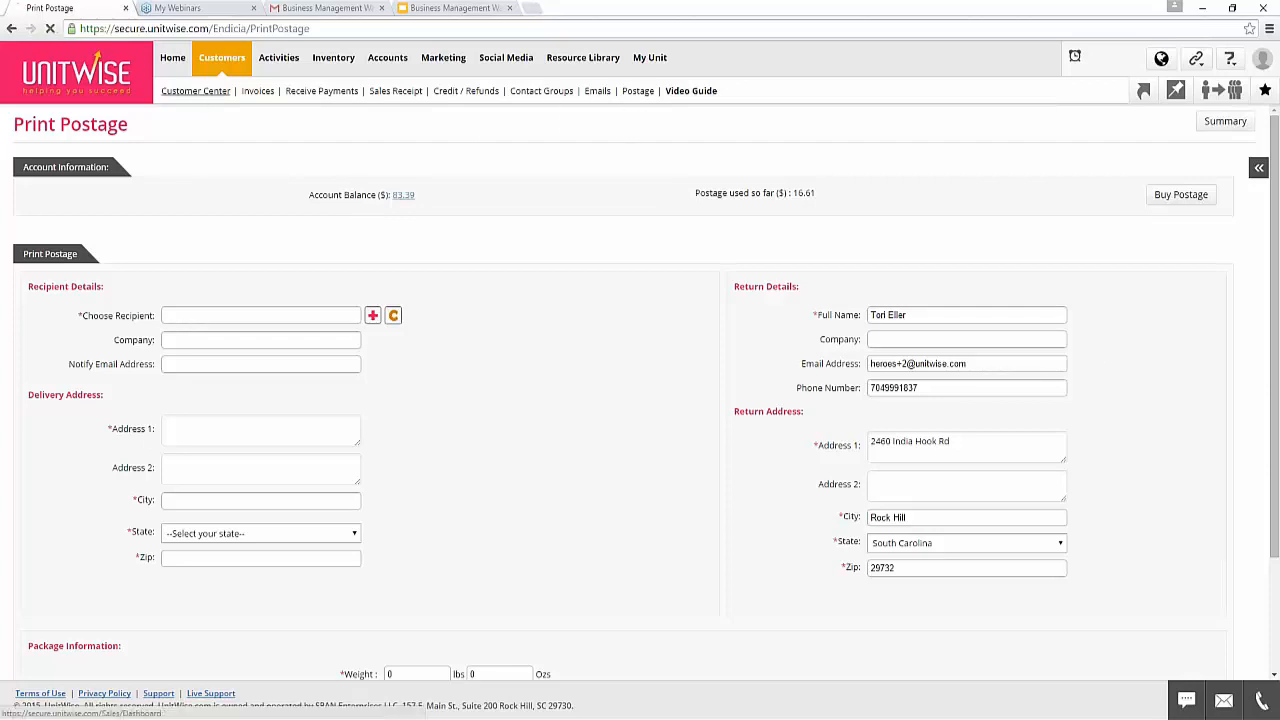
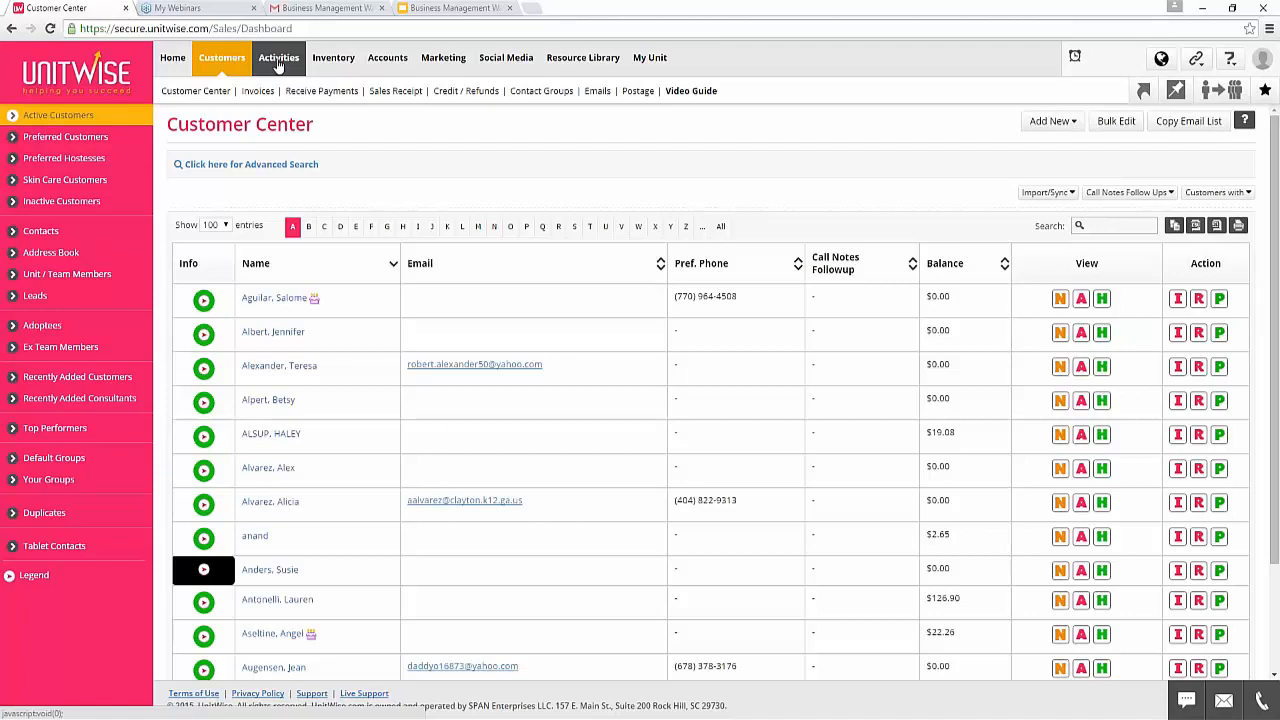
Open the activities calendar and create an all-day appointment on Friday, October 9, 2015, titled as a meeting with the contact.
click(279, 62)
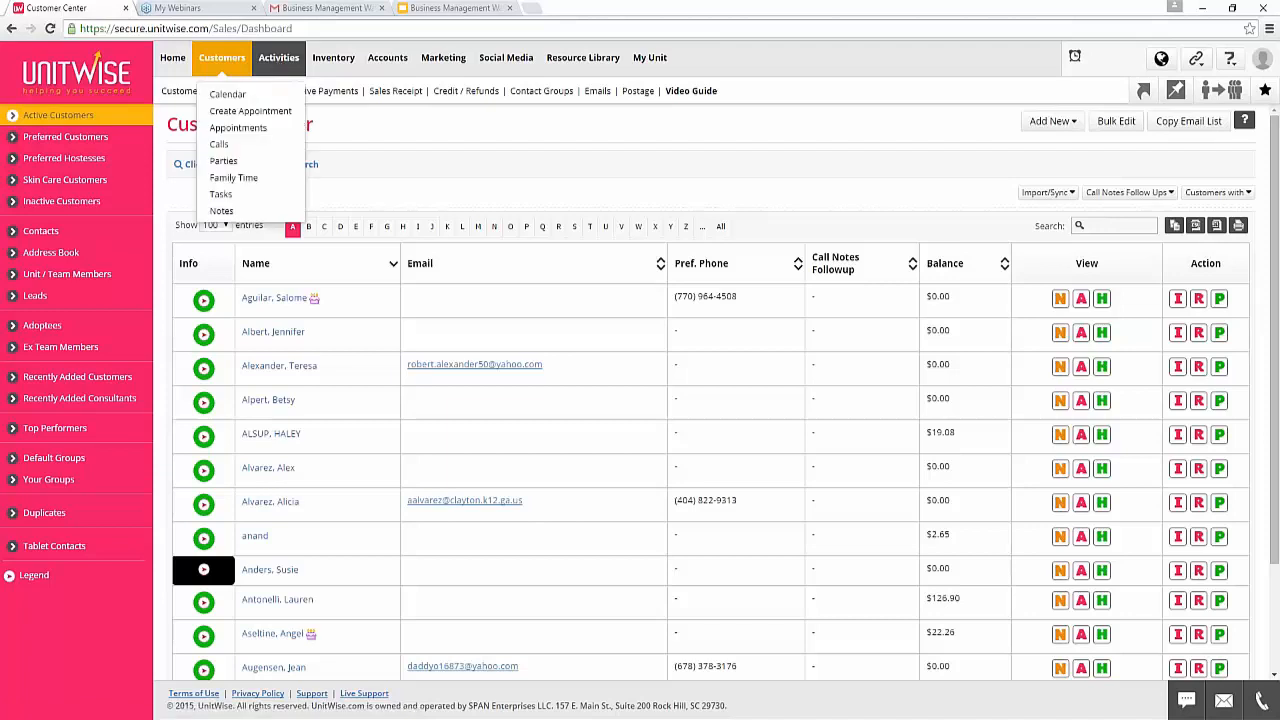
click(227, 94)
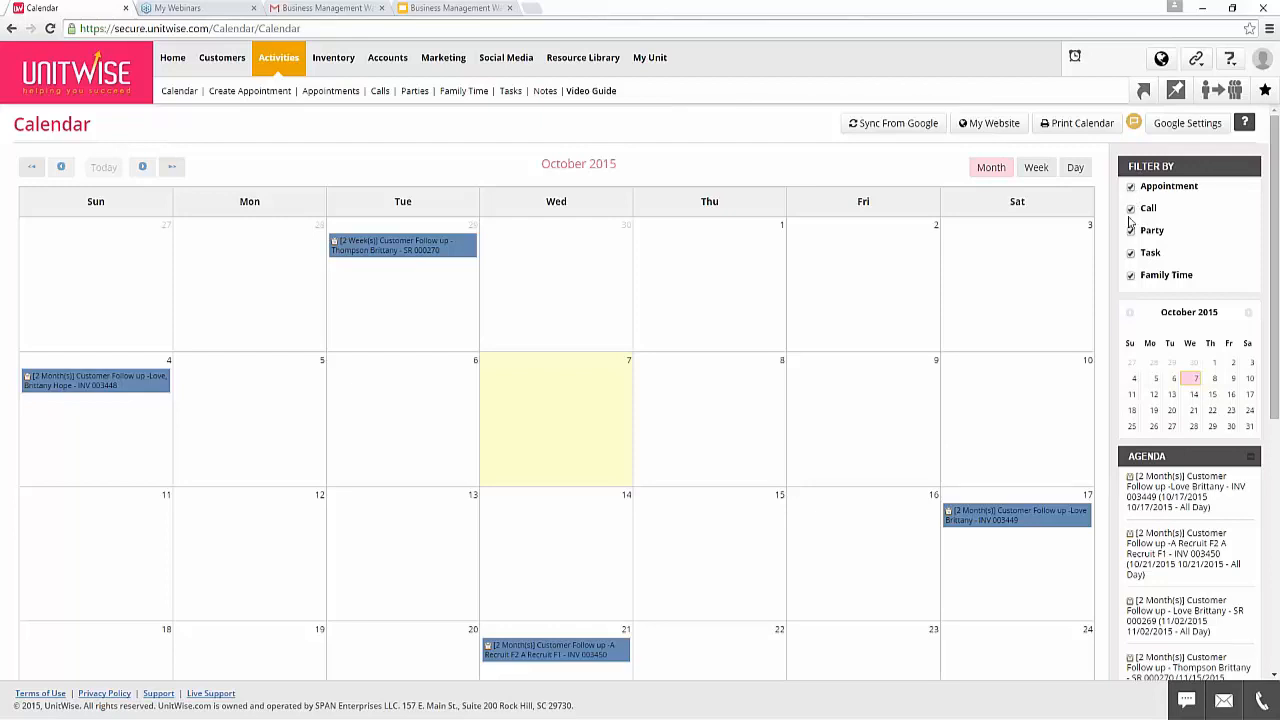
click(873, 382)
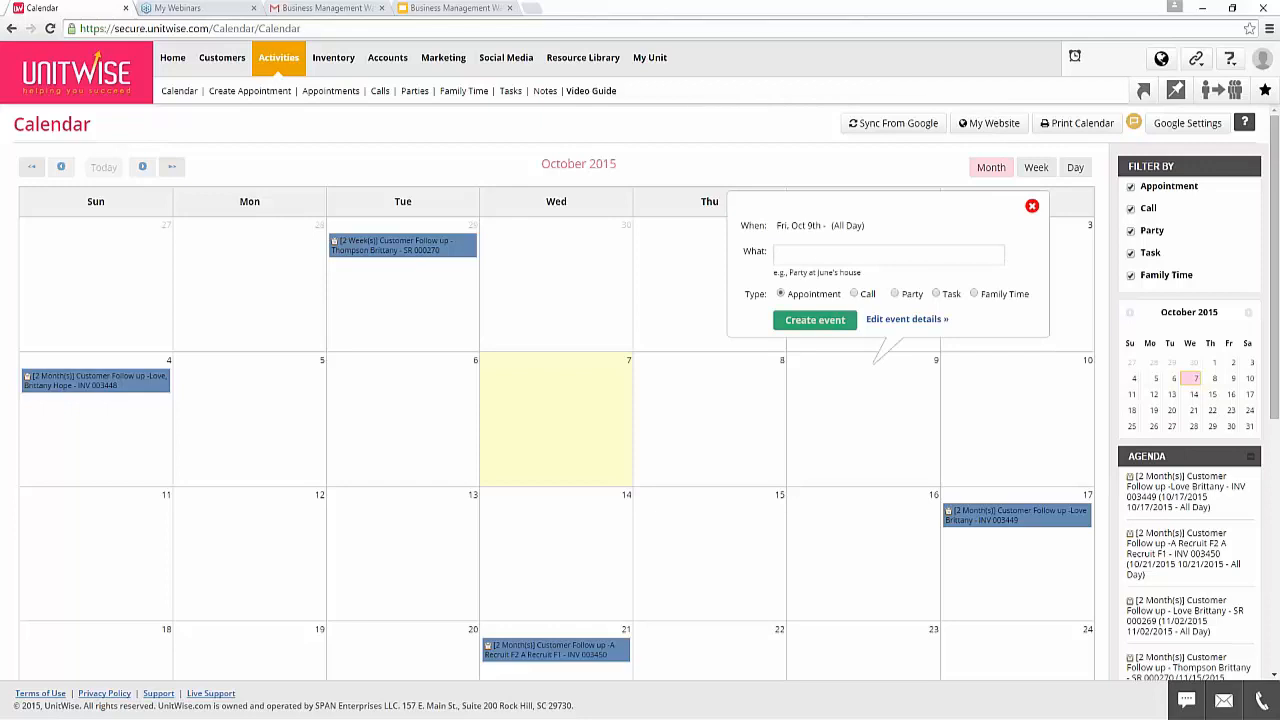
click(812, 251)
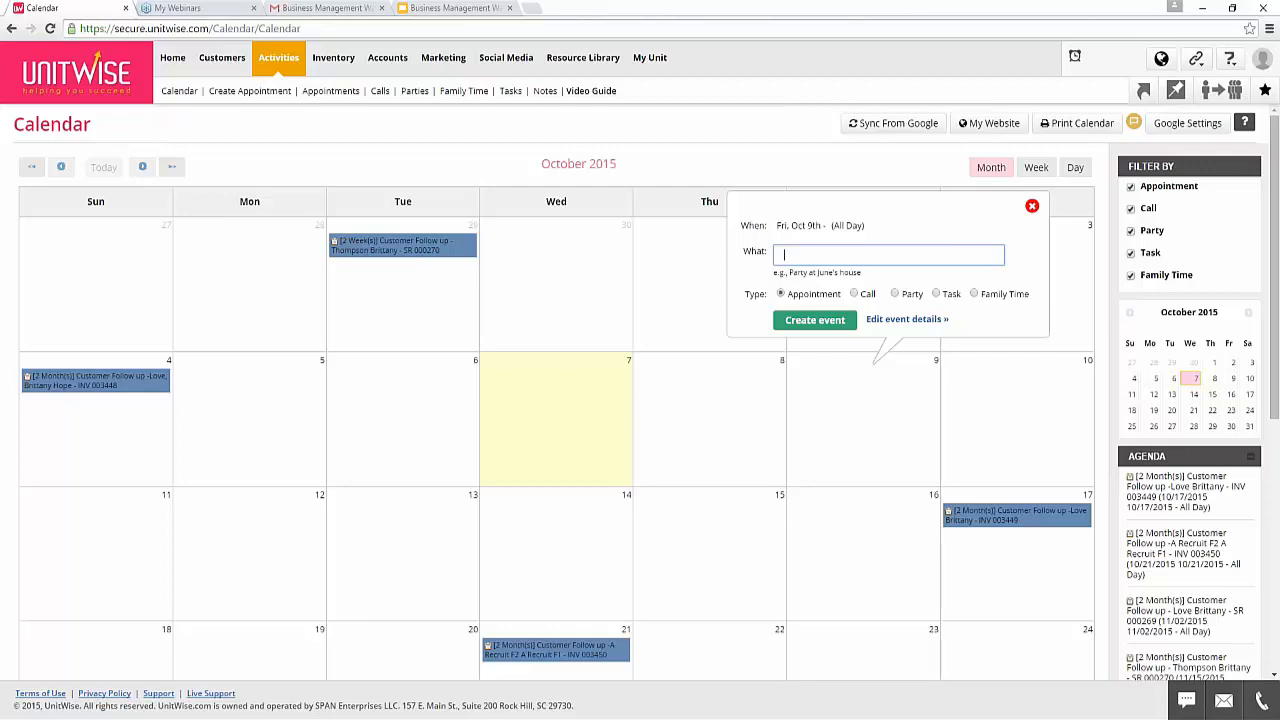
text(Meeting with Franklin)
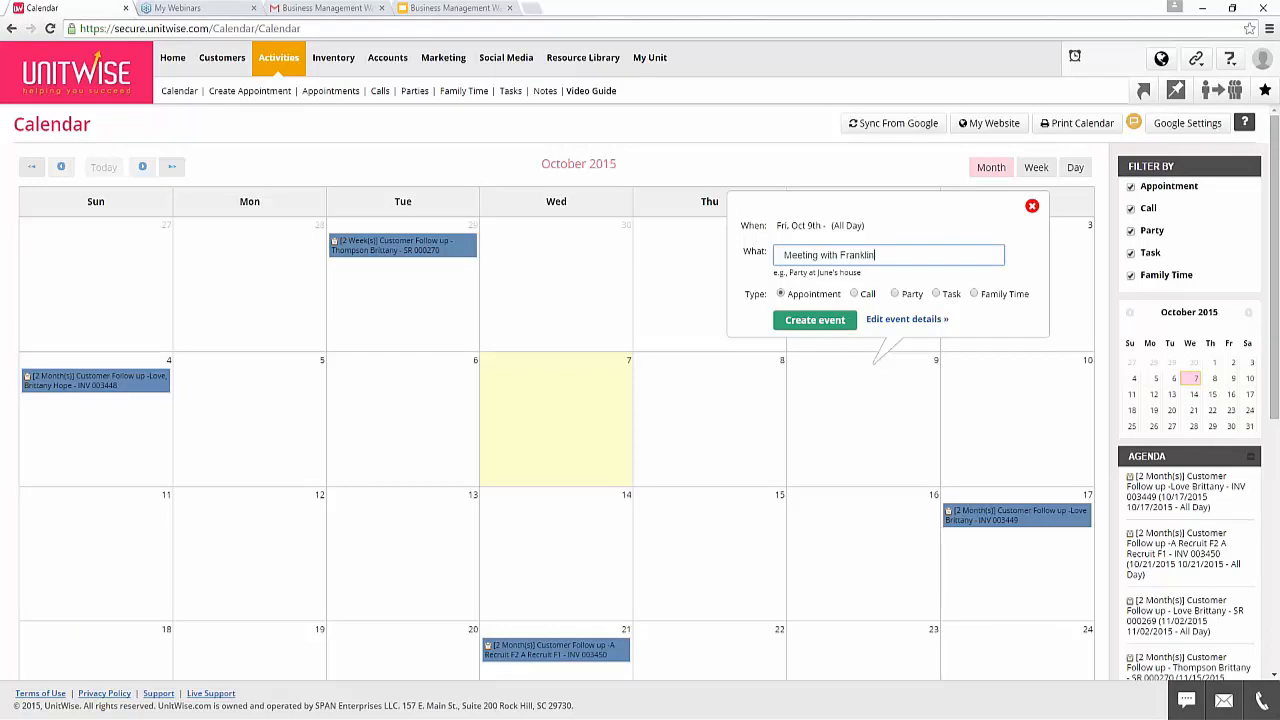
click(826, 328)
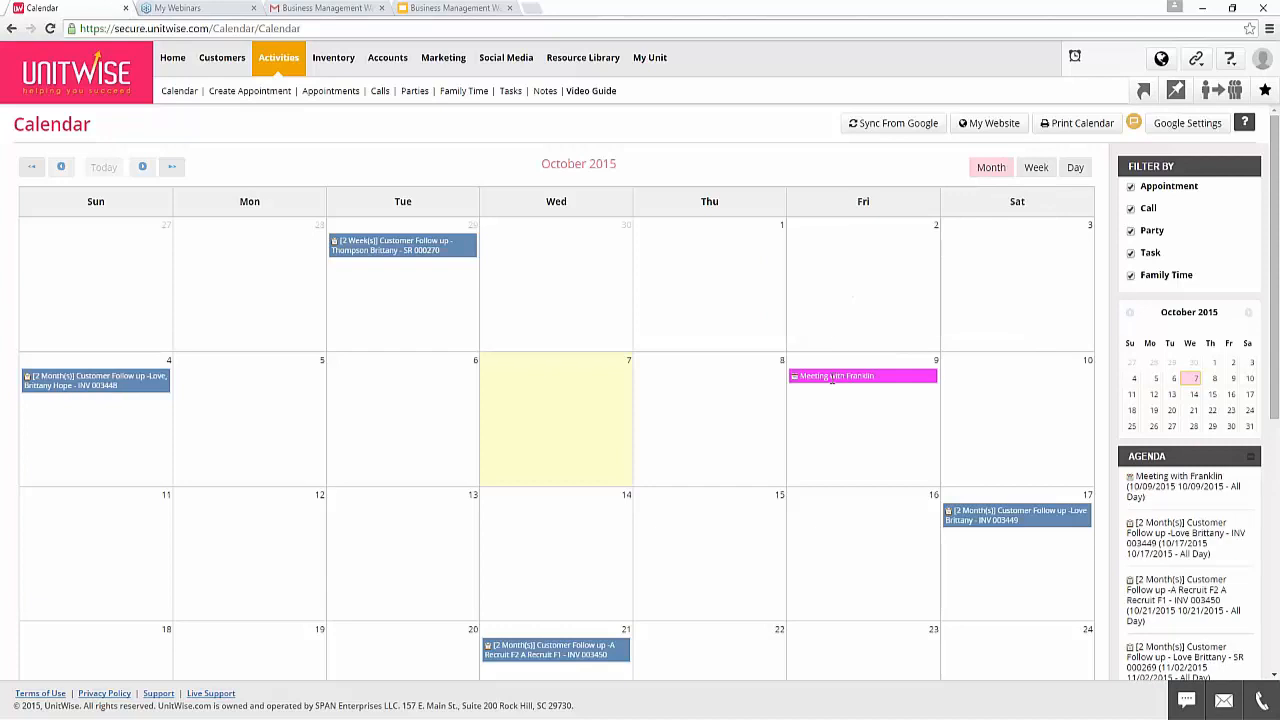
Edit the new meeting's details so it is not all day and runs from 3:00 PM to 4:00 PM.
click(831, 377)
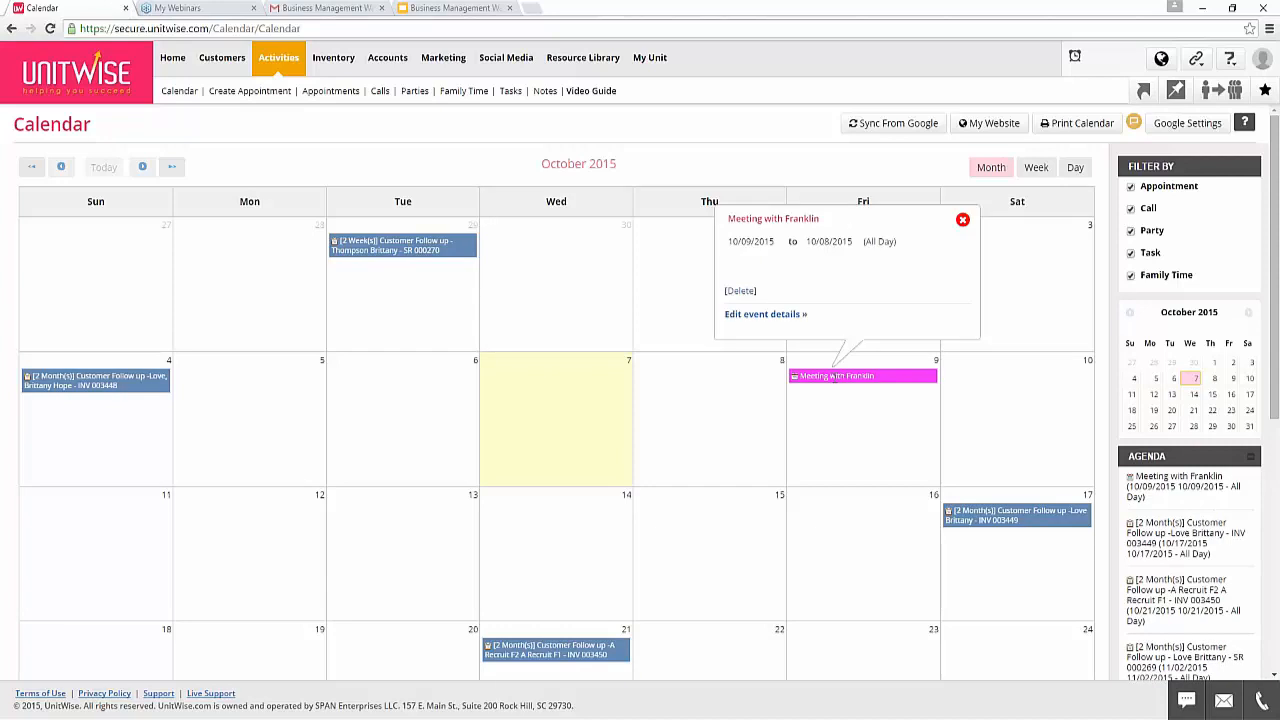
click(760, 314)
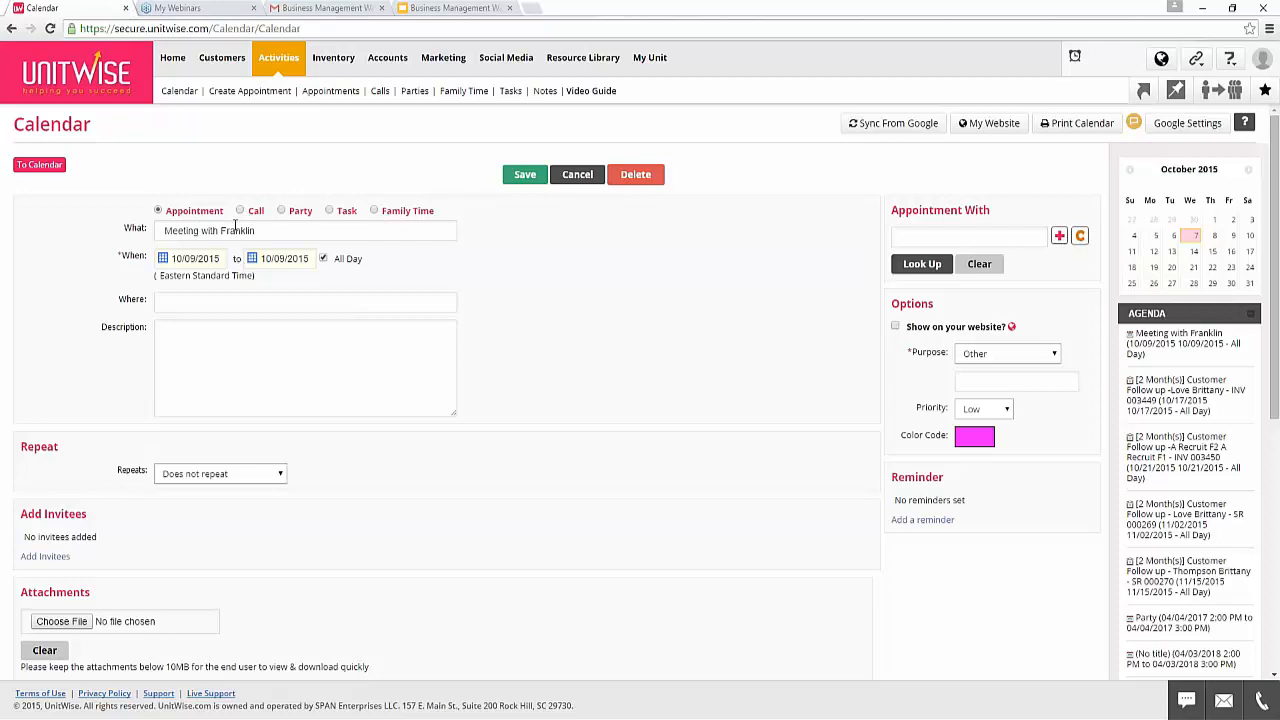
click(323, 259)
click(262, 258)
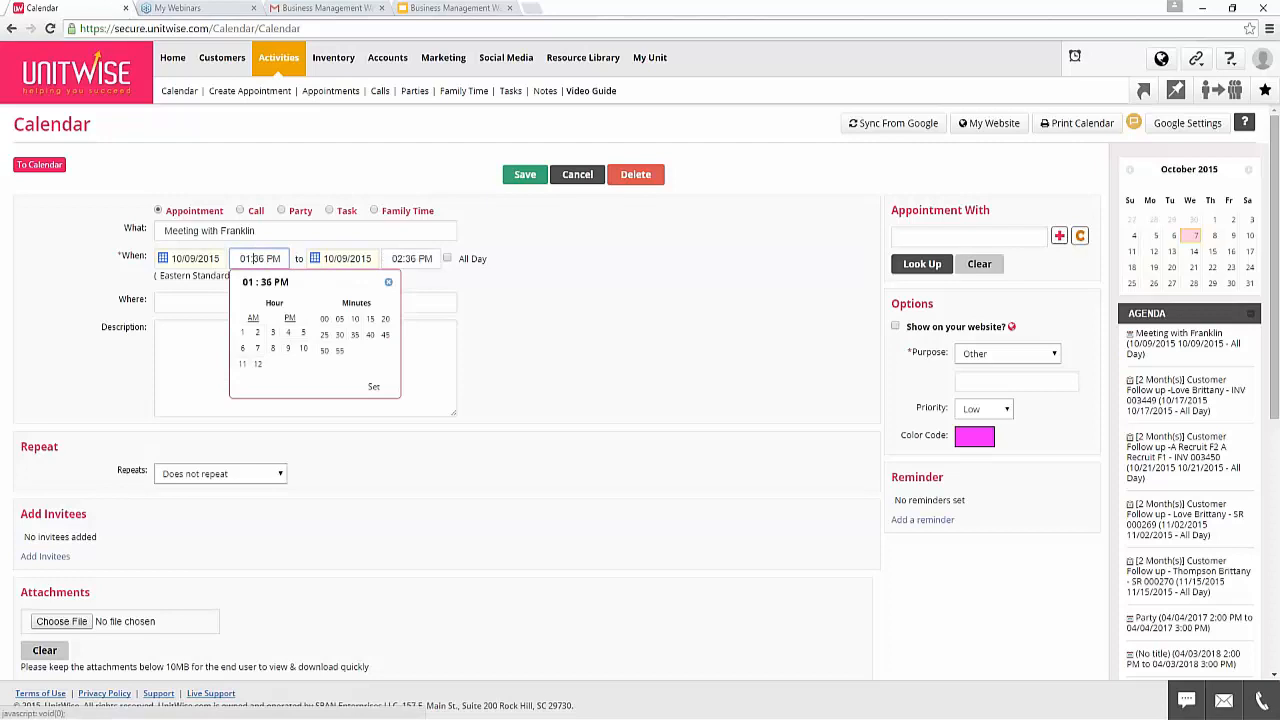
click(272, 333)
click(324, 319)
click(424, 259)
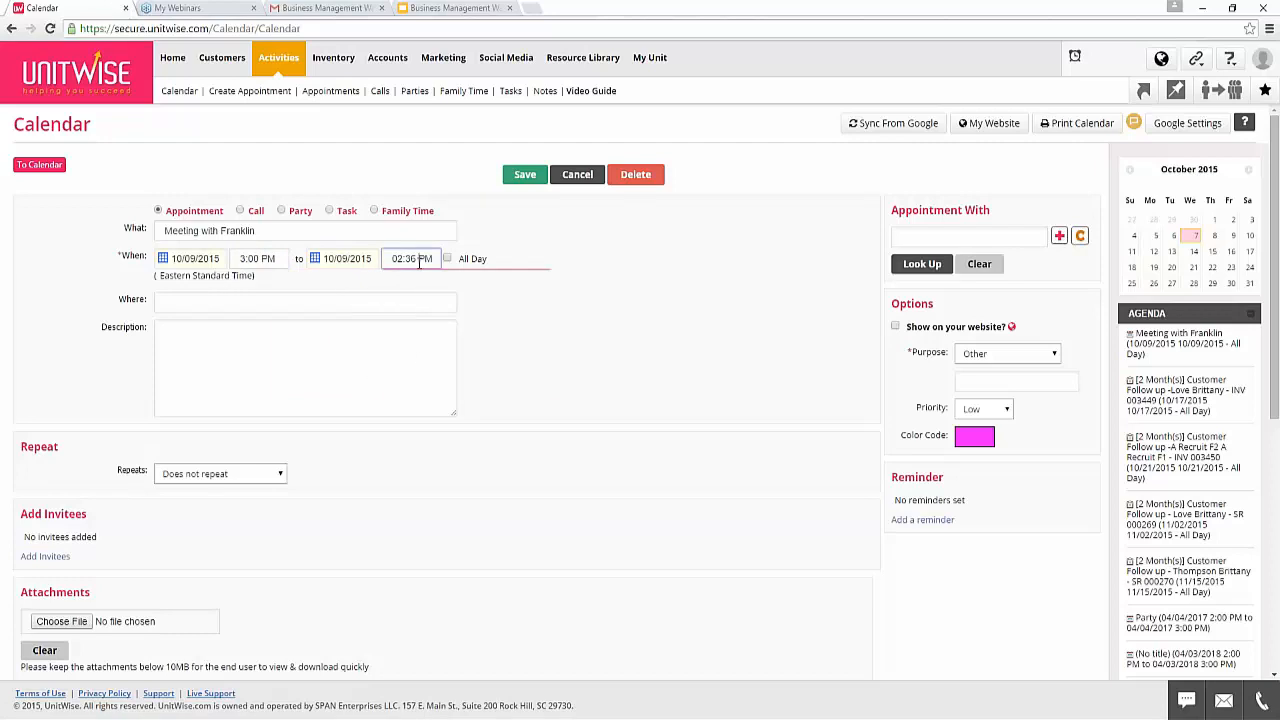
click(440, 333)
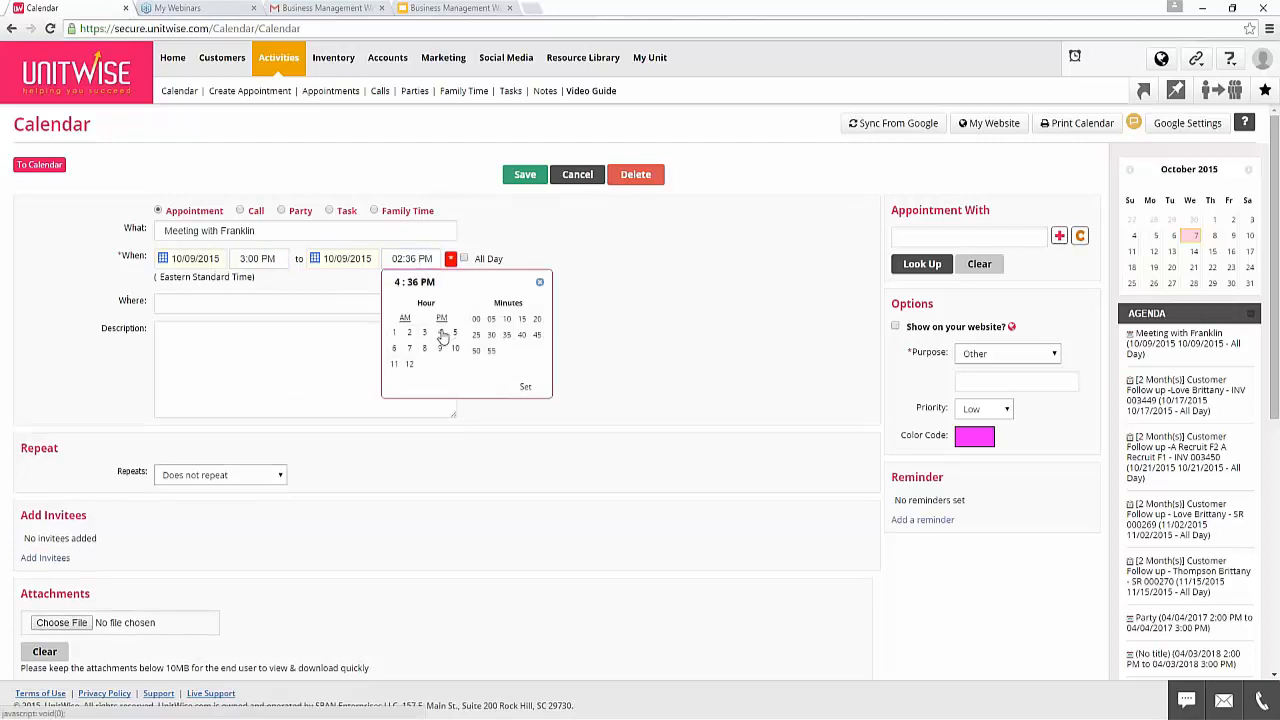
click(476, 319)
click(525, 386)
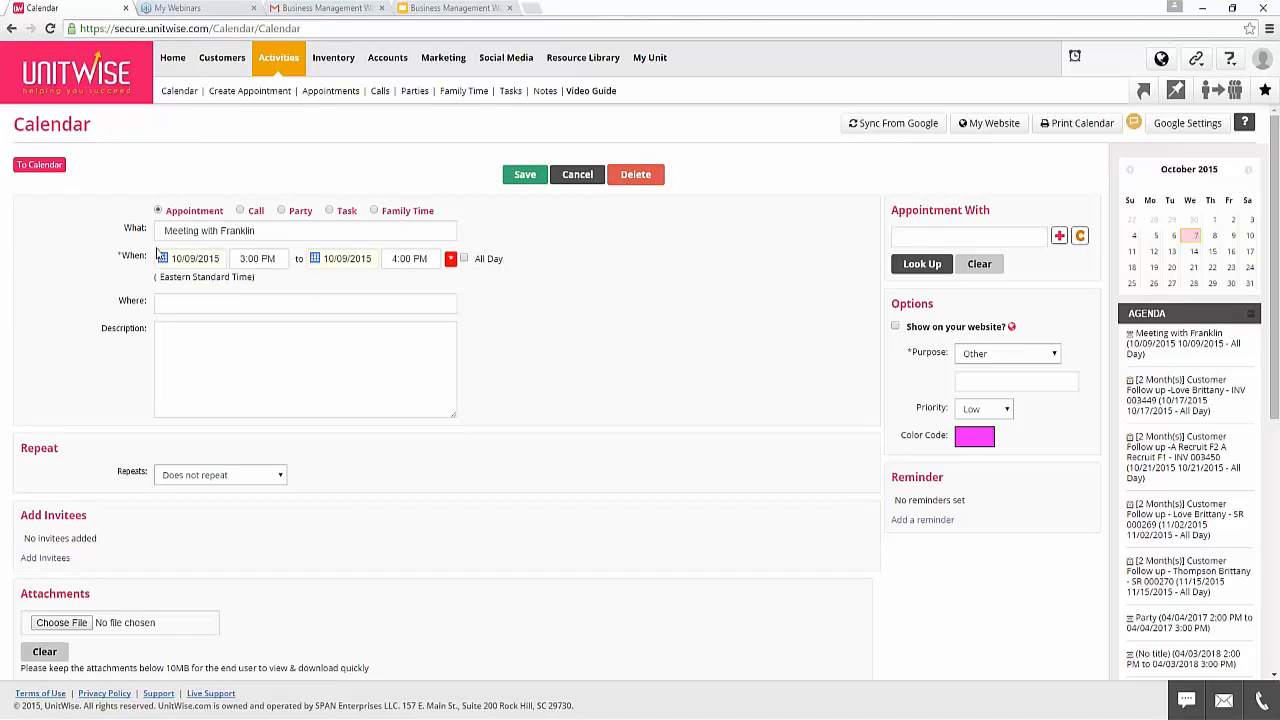
Set the appointment's location to My Office and look through the available repeat options.
click(242, 305)
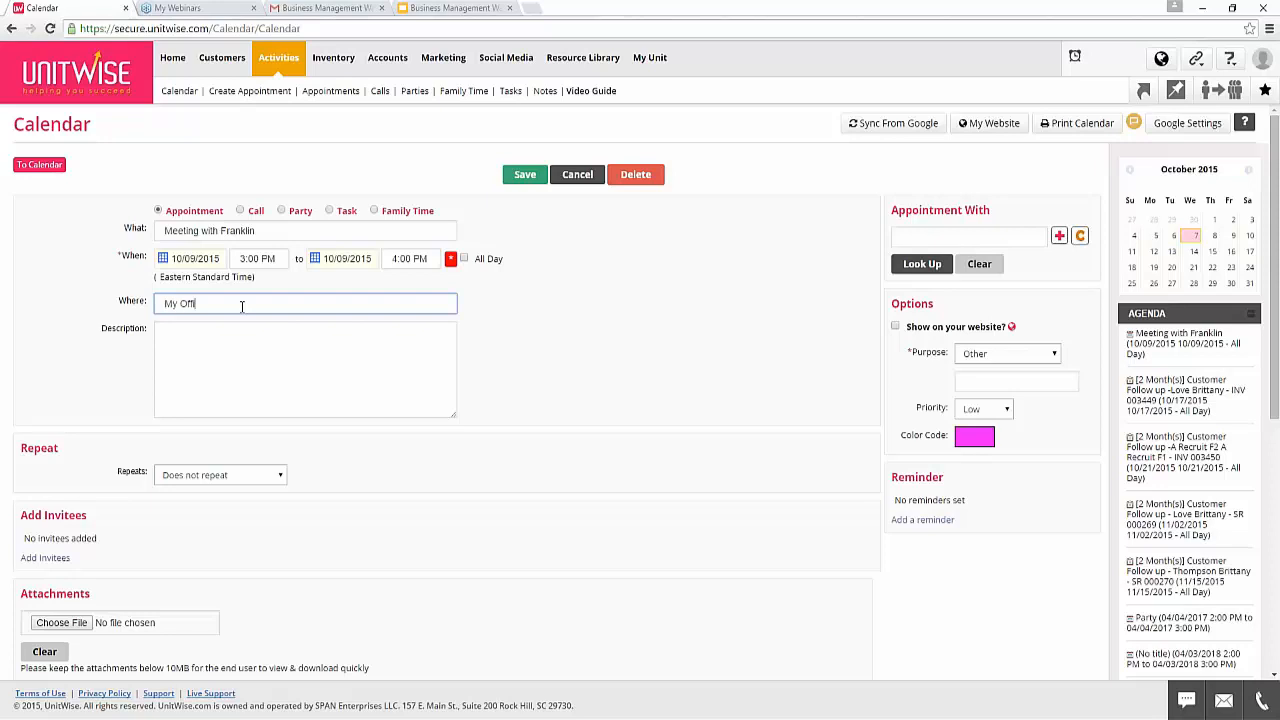
click(238, 388)
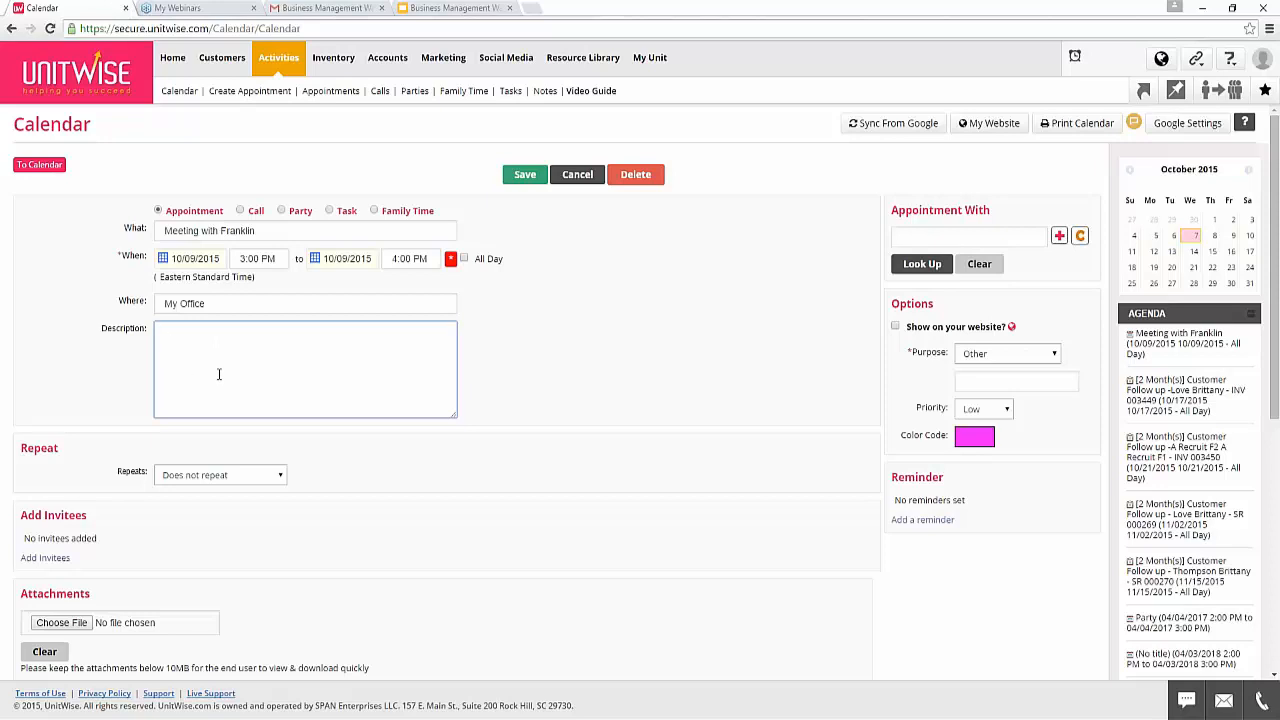
scroll(231, 340, down, 2)
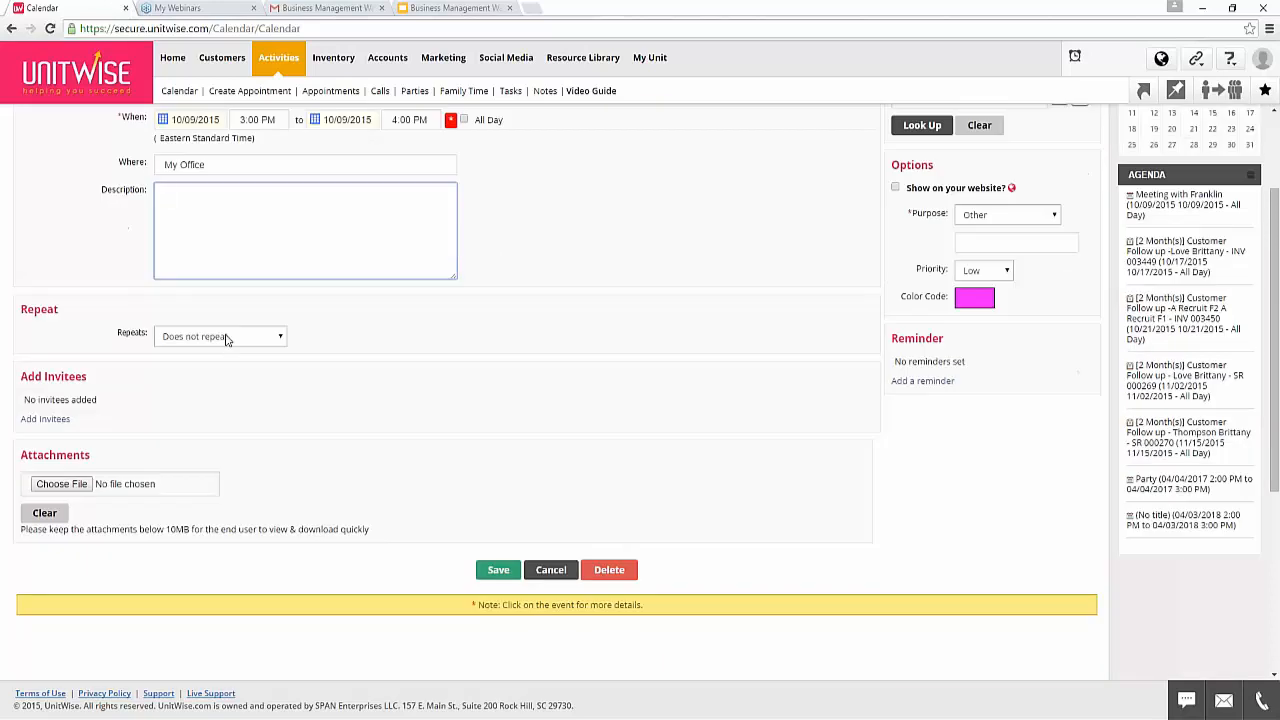
click(229, 341)
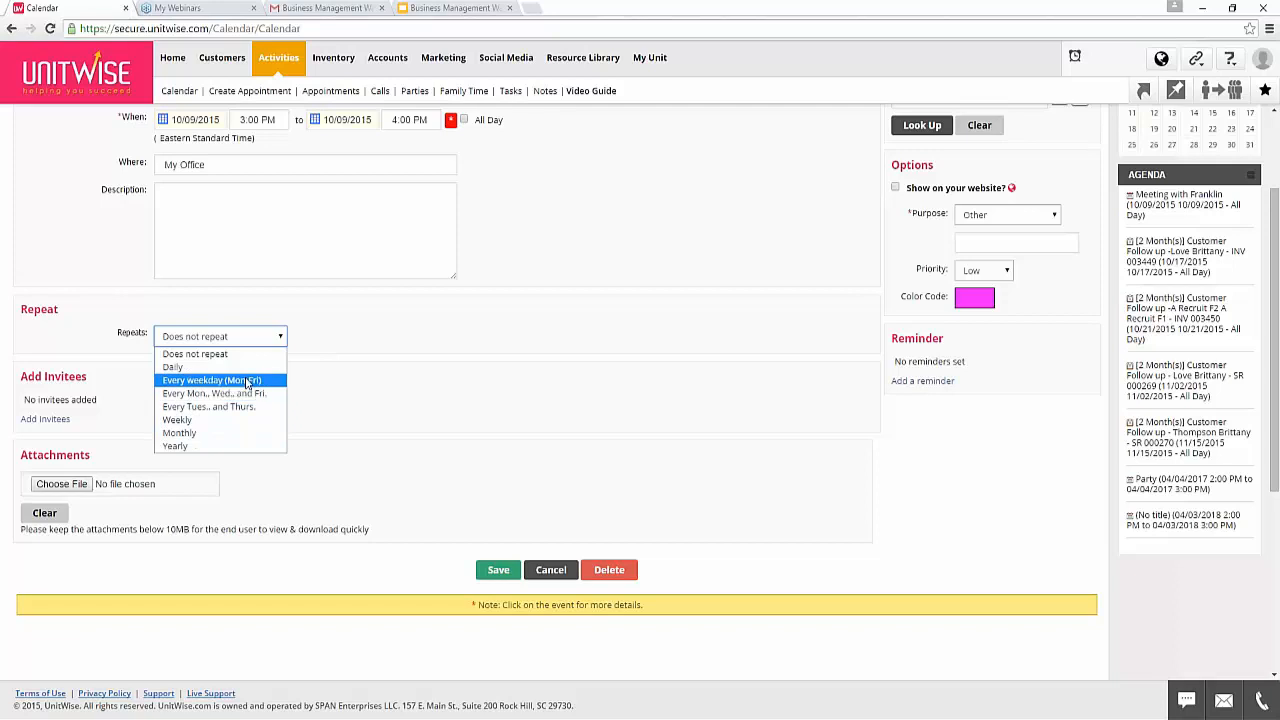
click(338, 336)
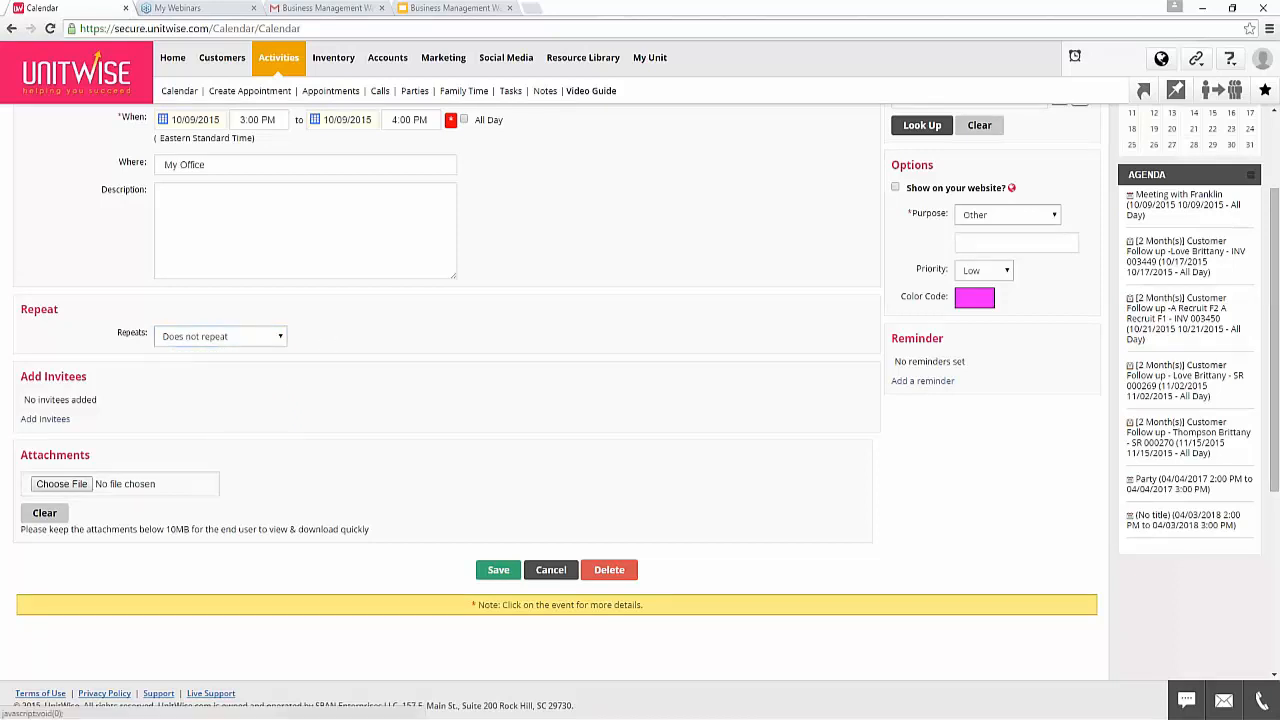
Add a blank invitee row to the appointment.
click(45, 419)
click(63, 405)
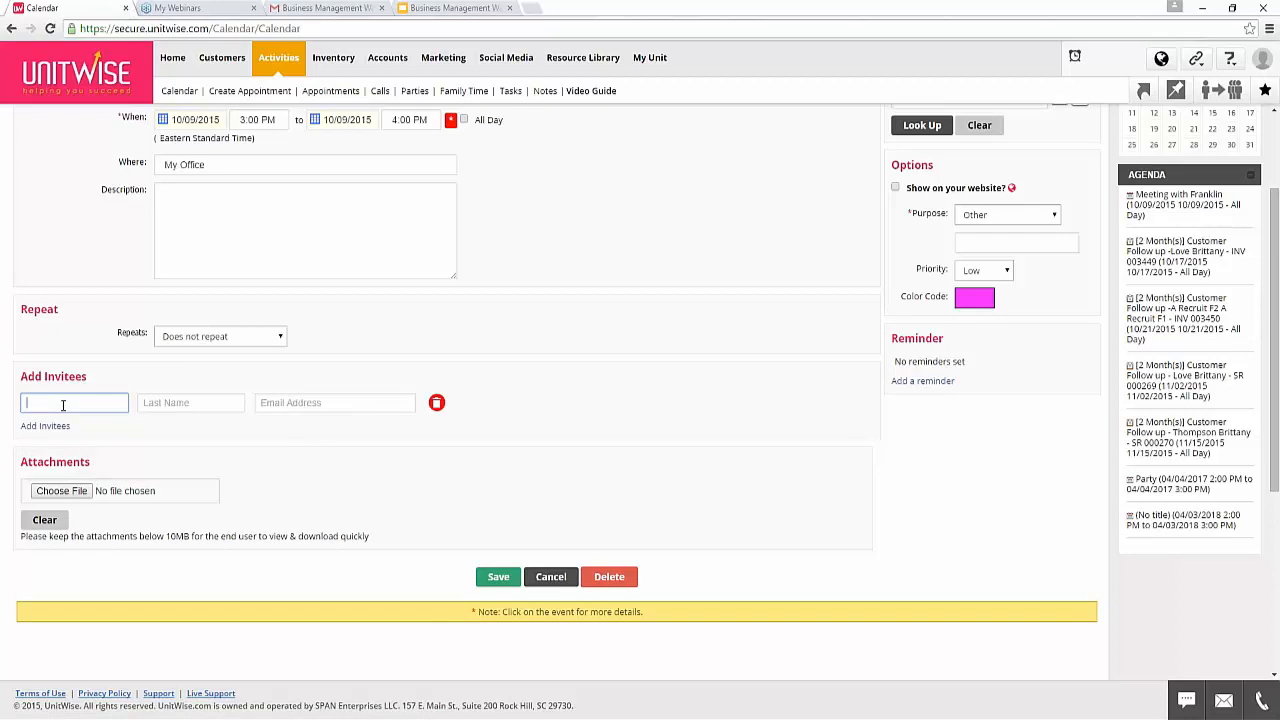
text(fran)
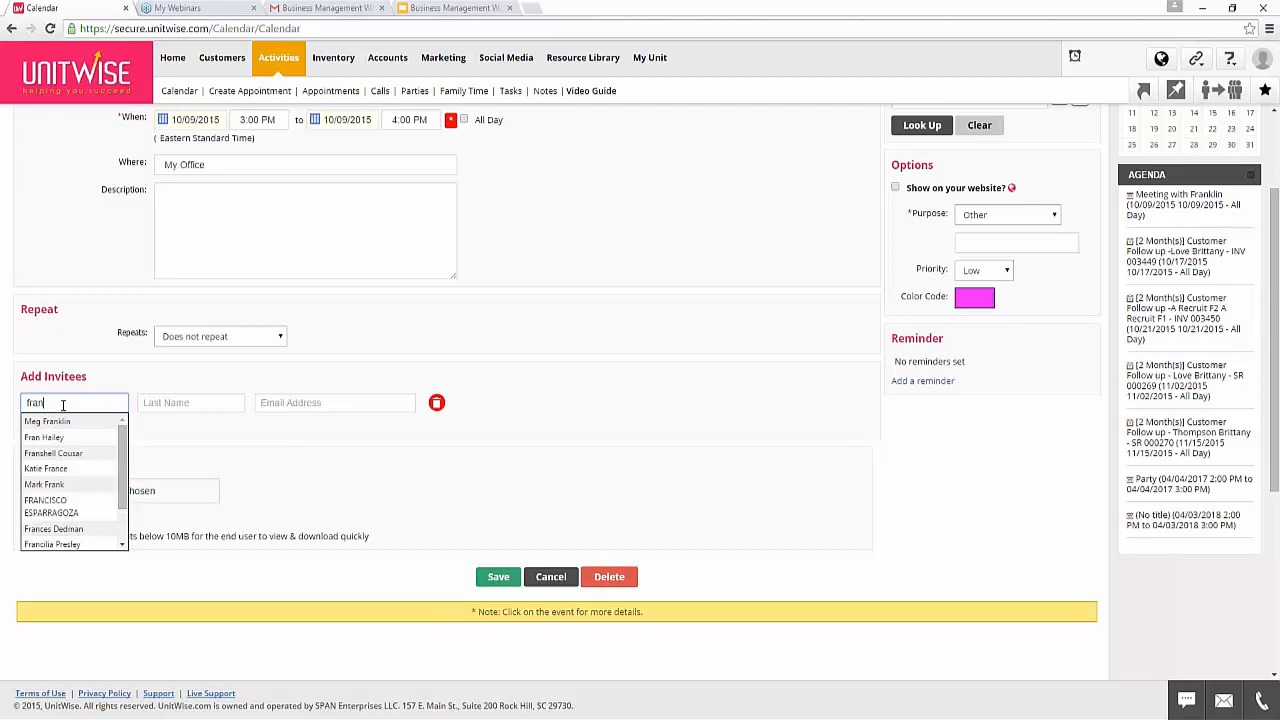
text(kl)
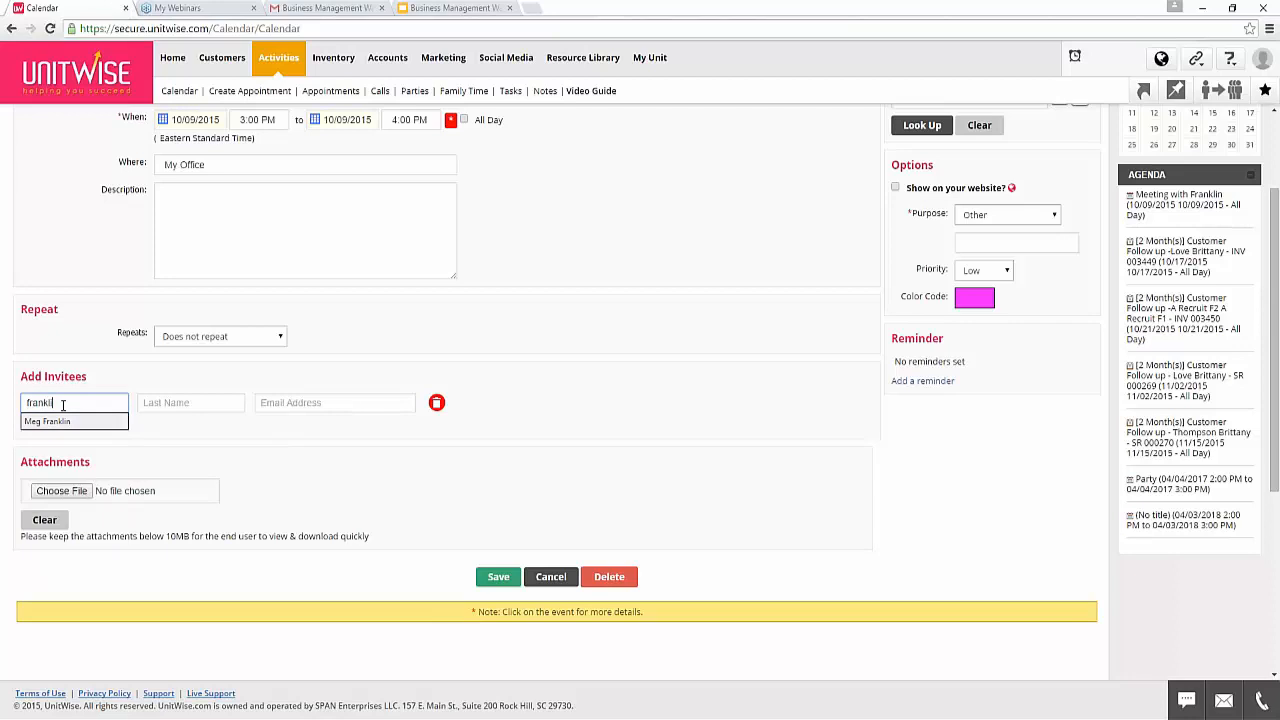
key(BackSpace)
key(BackSpace)
key(BackSpace)
Look up the invitee by first name, choose the matching contact, and enable Send Invitee Email Now.
text(brittany)
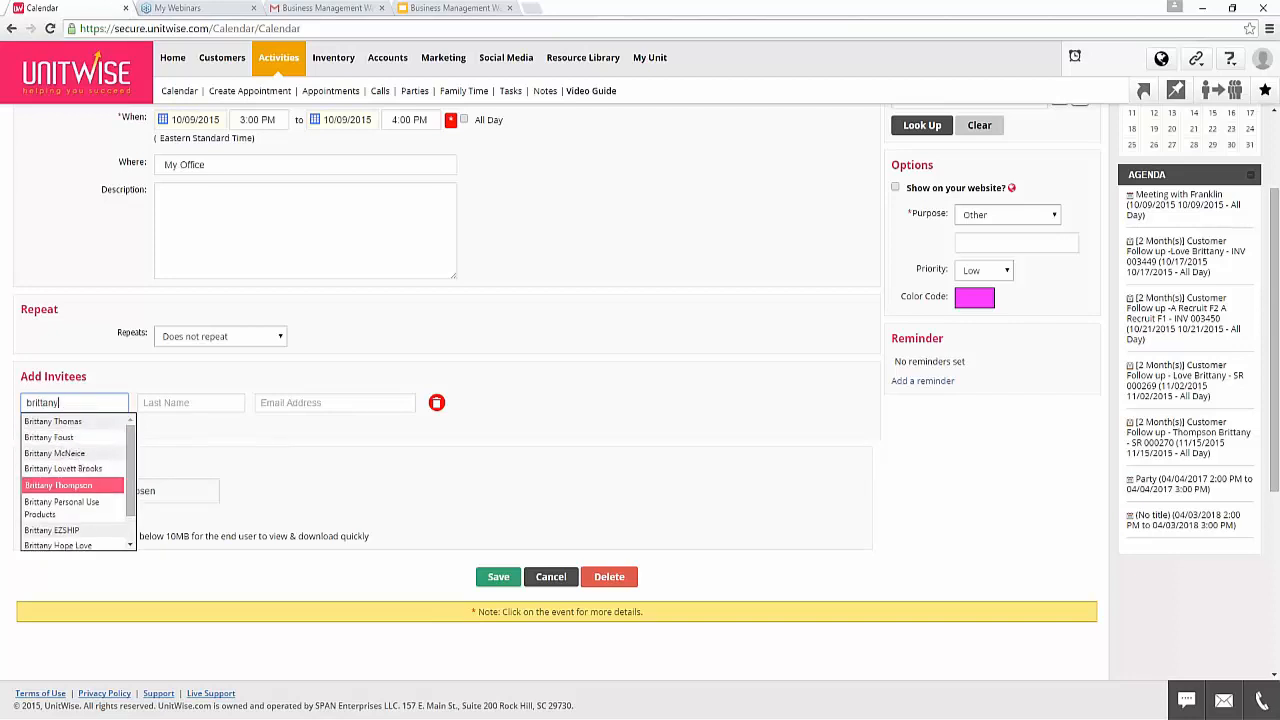
click(76, 486)
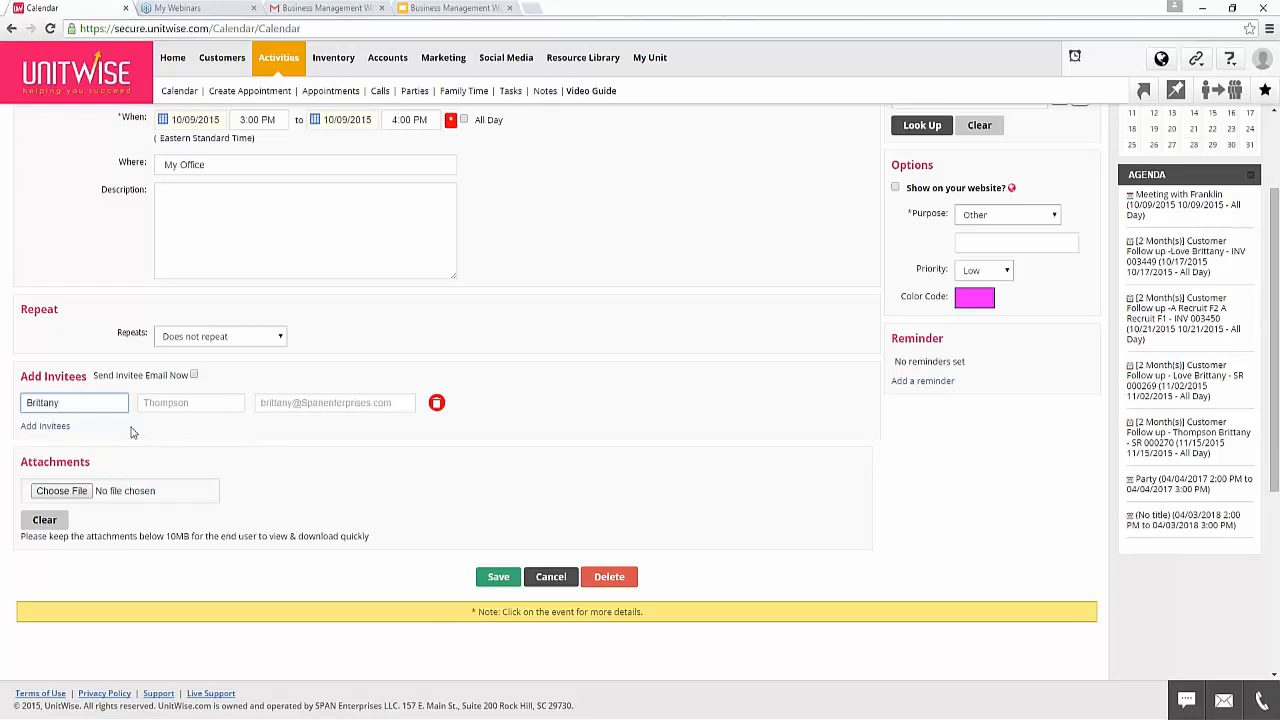
click(195, 374)
Set the appointment's purpose to Team Building.
scroll(733, 437, up, 3)
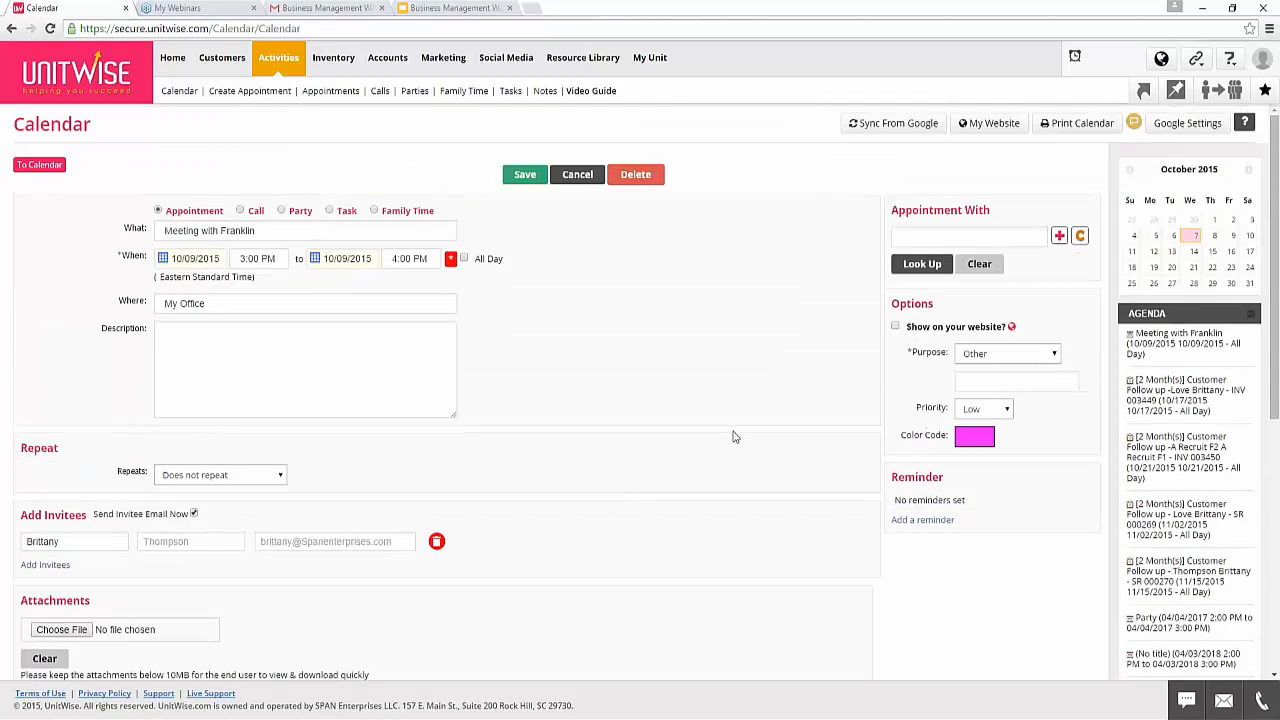
click(961, 237)
click(897, 329)
click(992, 354)
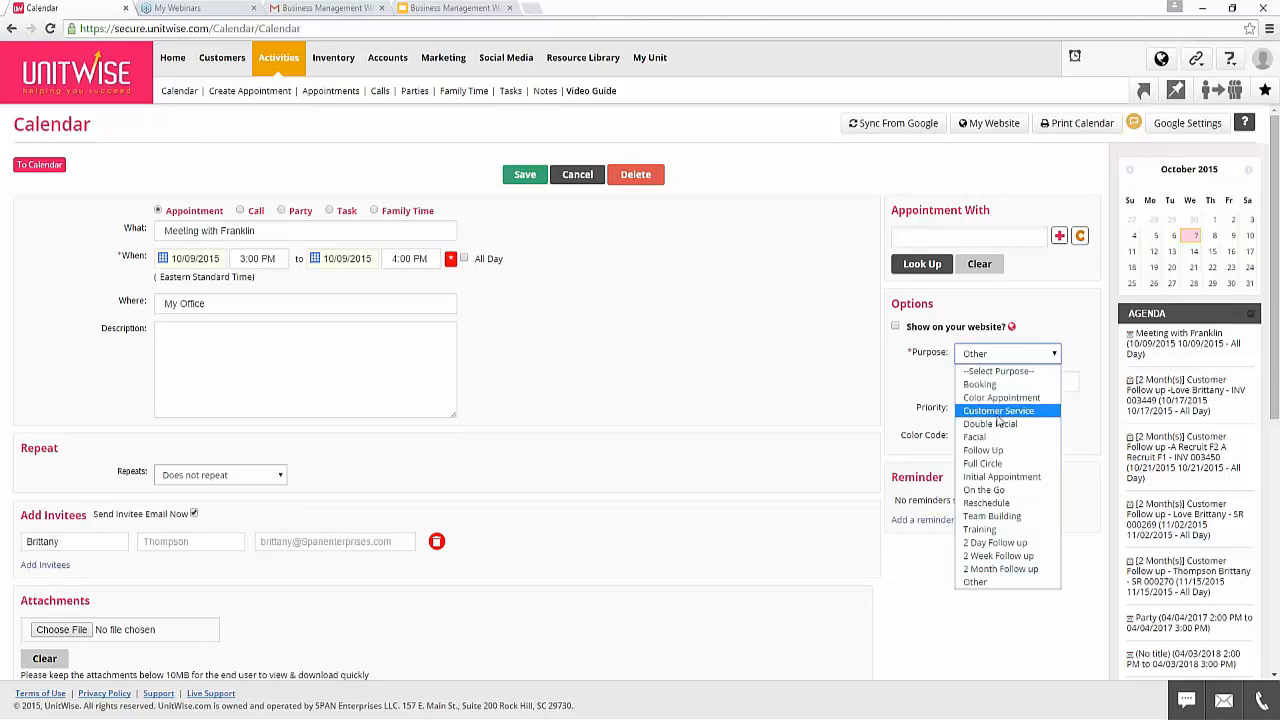
click(1008, 519)
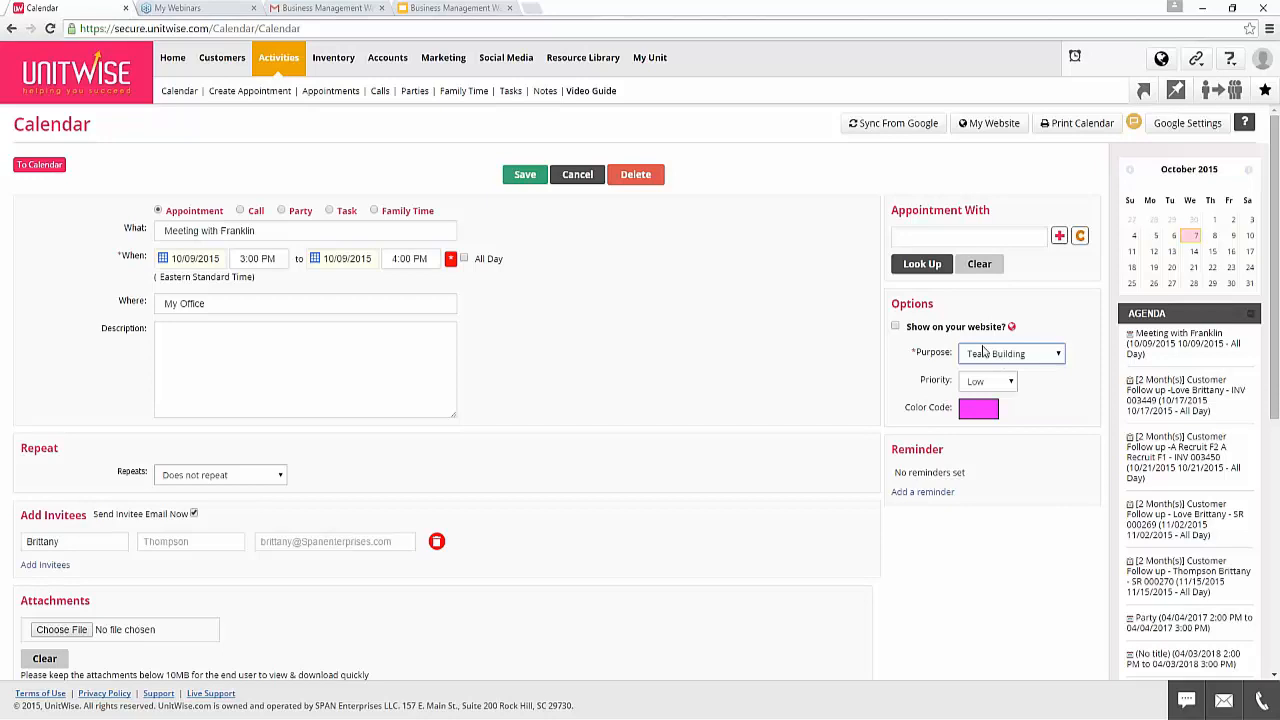
click(942, 238)
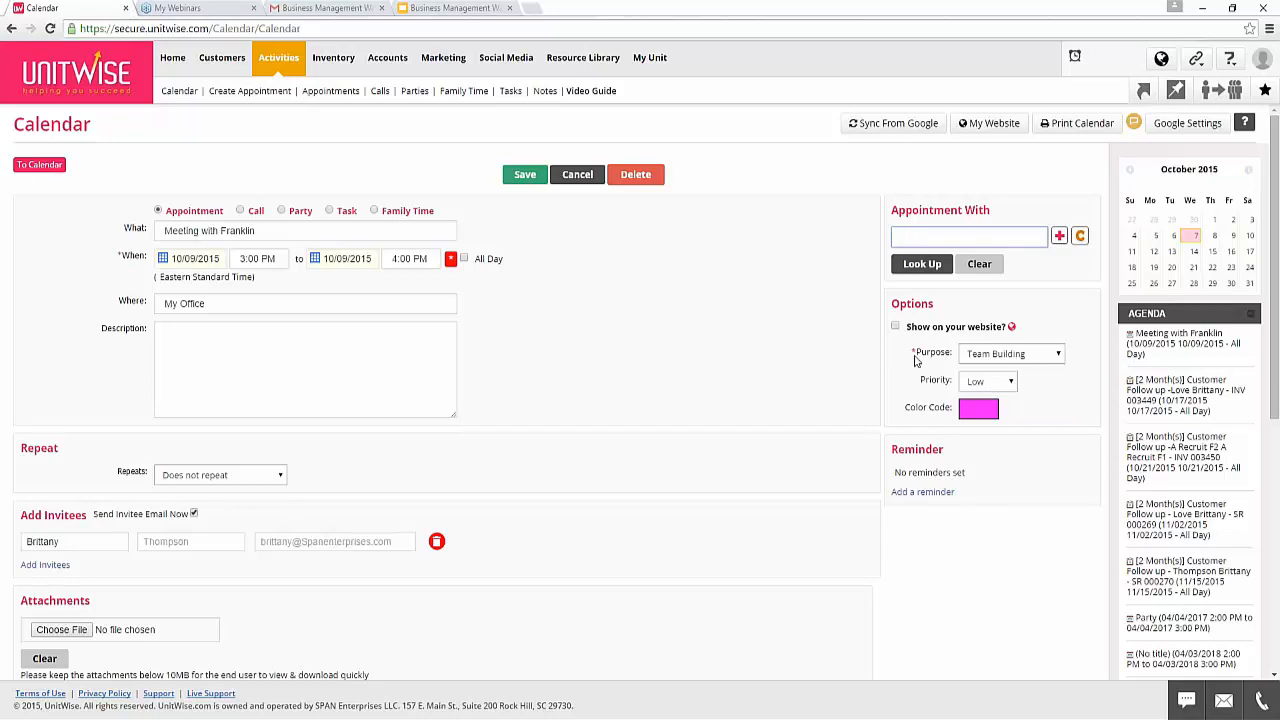
Change the appointment's color code from pink to a light blue.
click(972, 407)
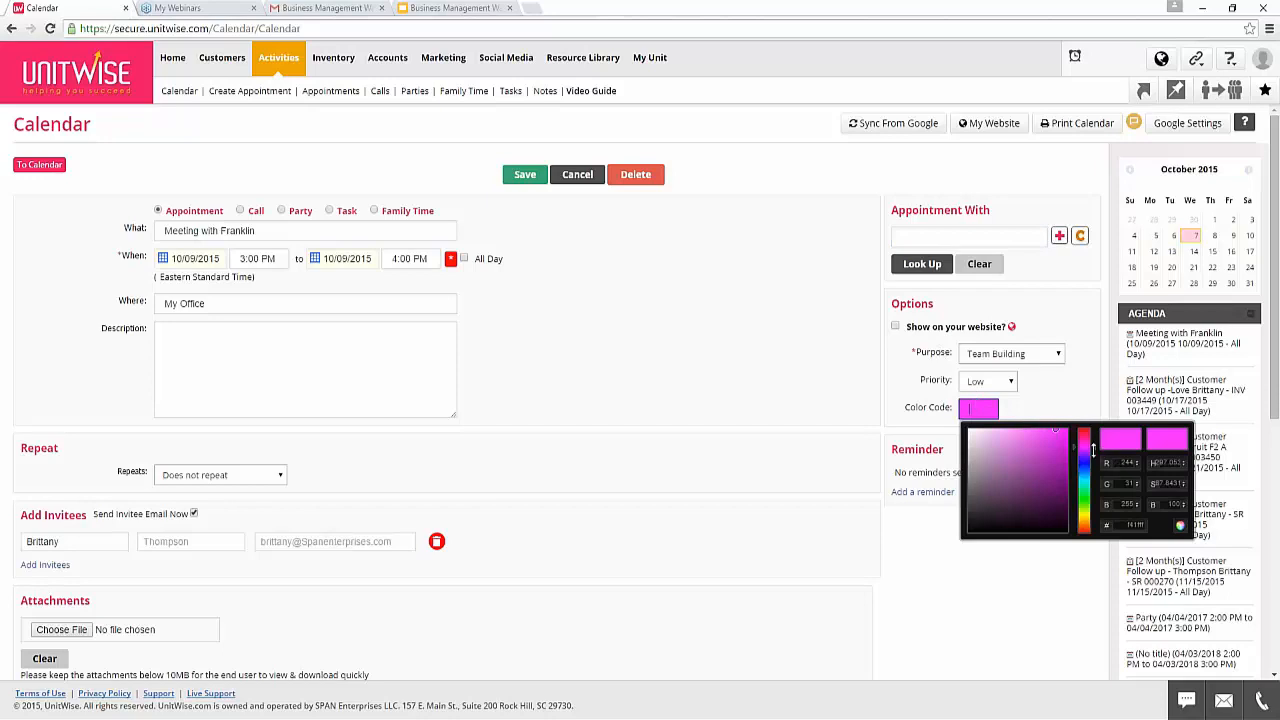
drag(1094, 450, 1093, 471)
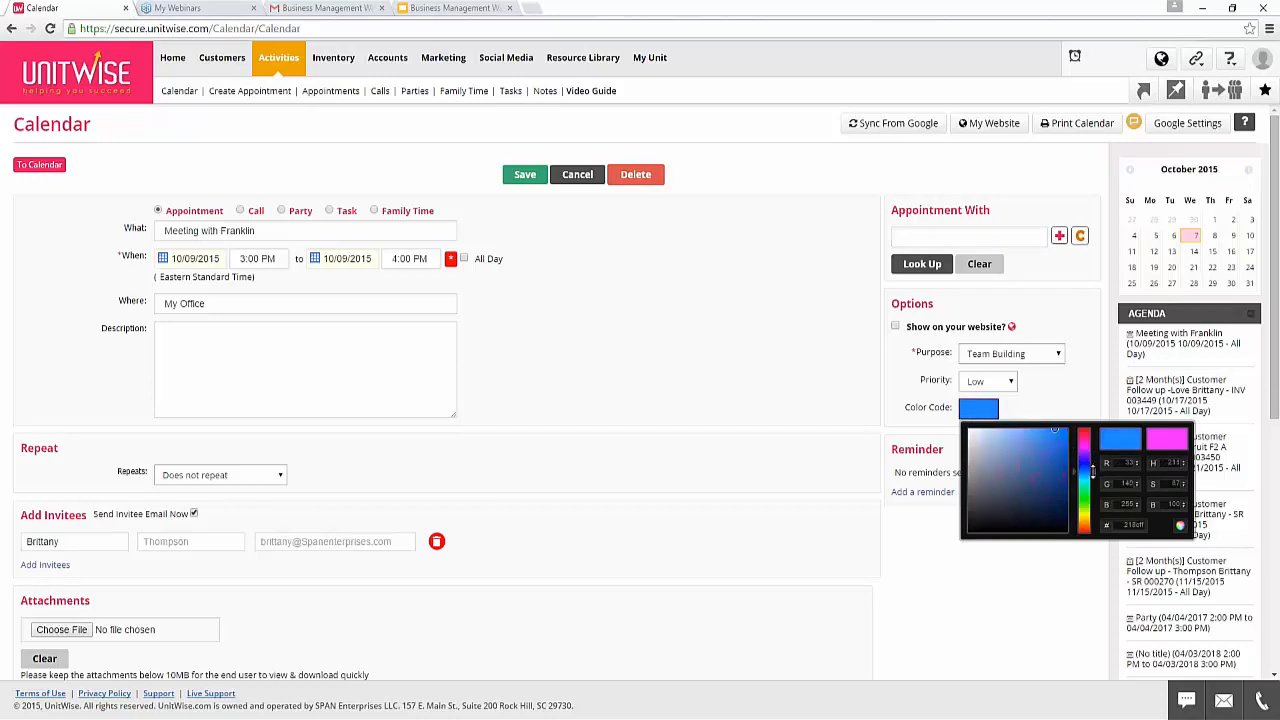
click(1019, 438)
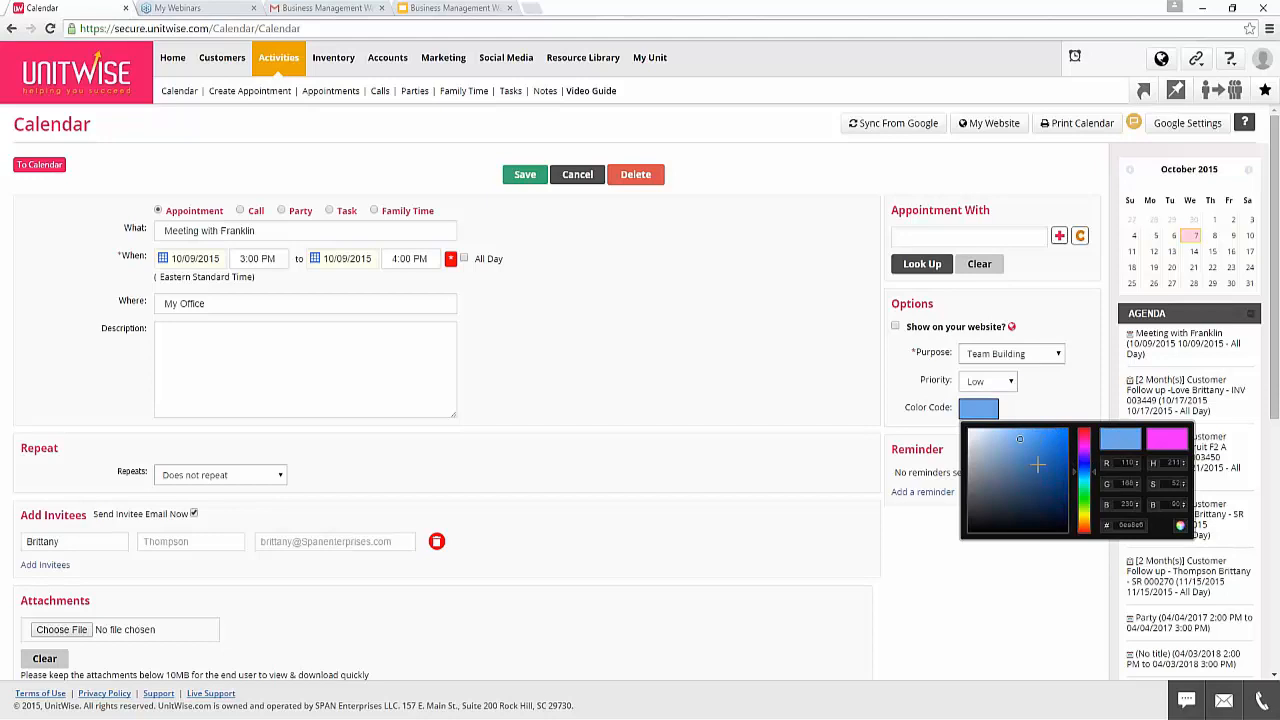
click(1005, 412)
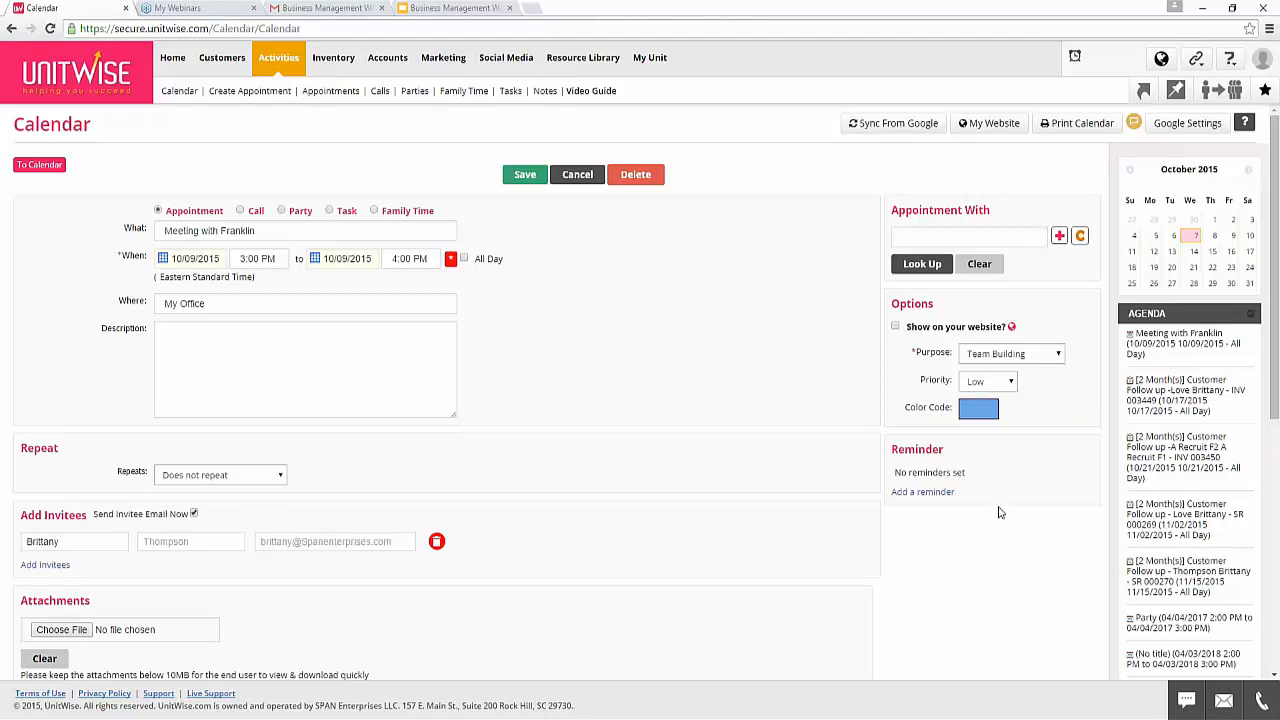
Add an email reminder to the appointment for 10 minutes ahead.
click(946, 495)
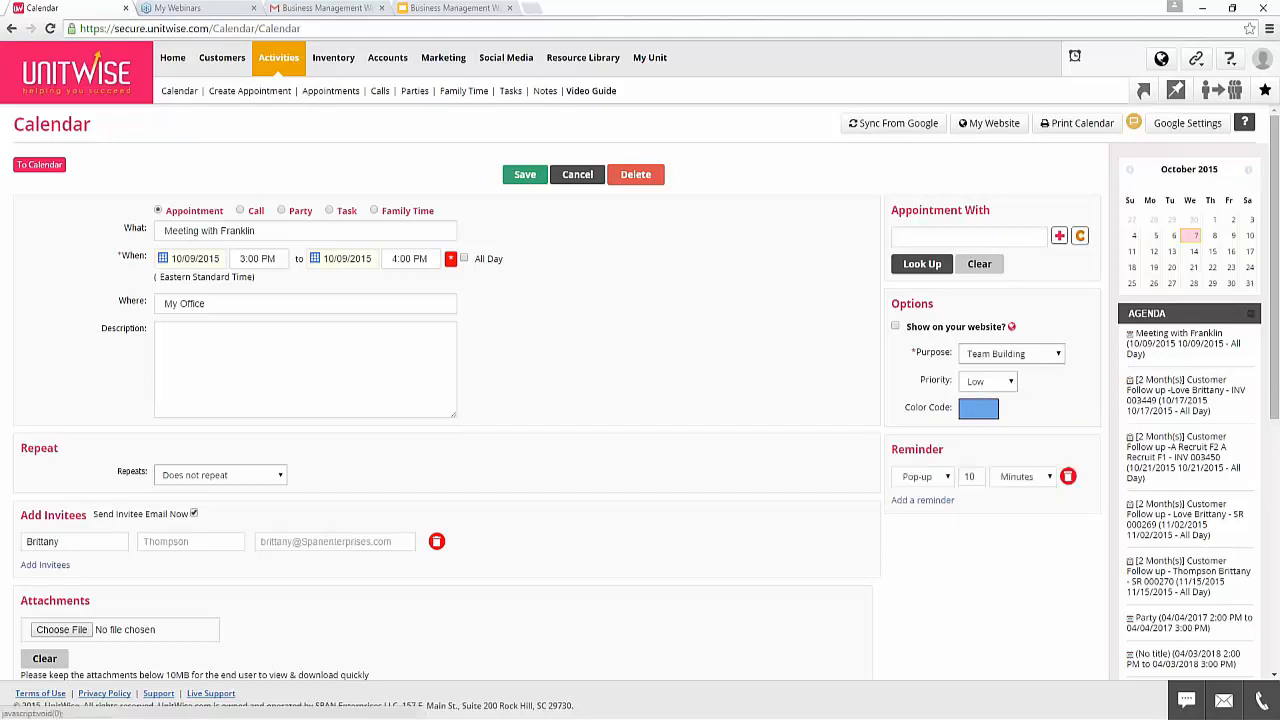
click(939, 479)
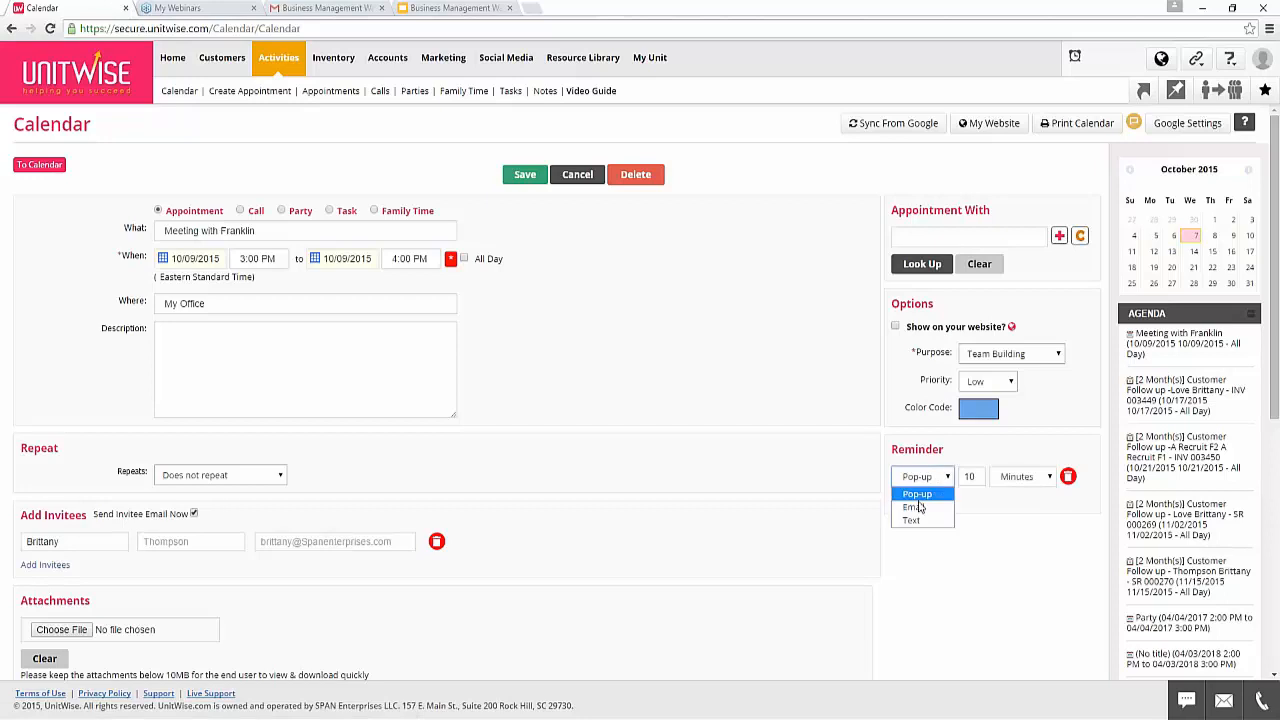
click(927, 508)
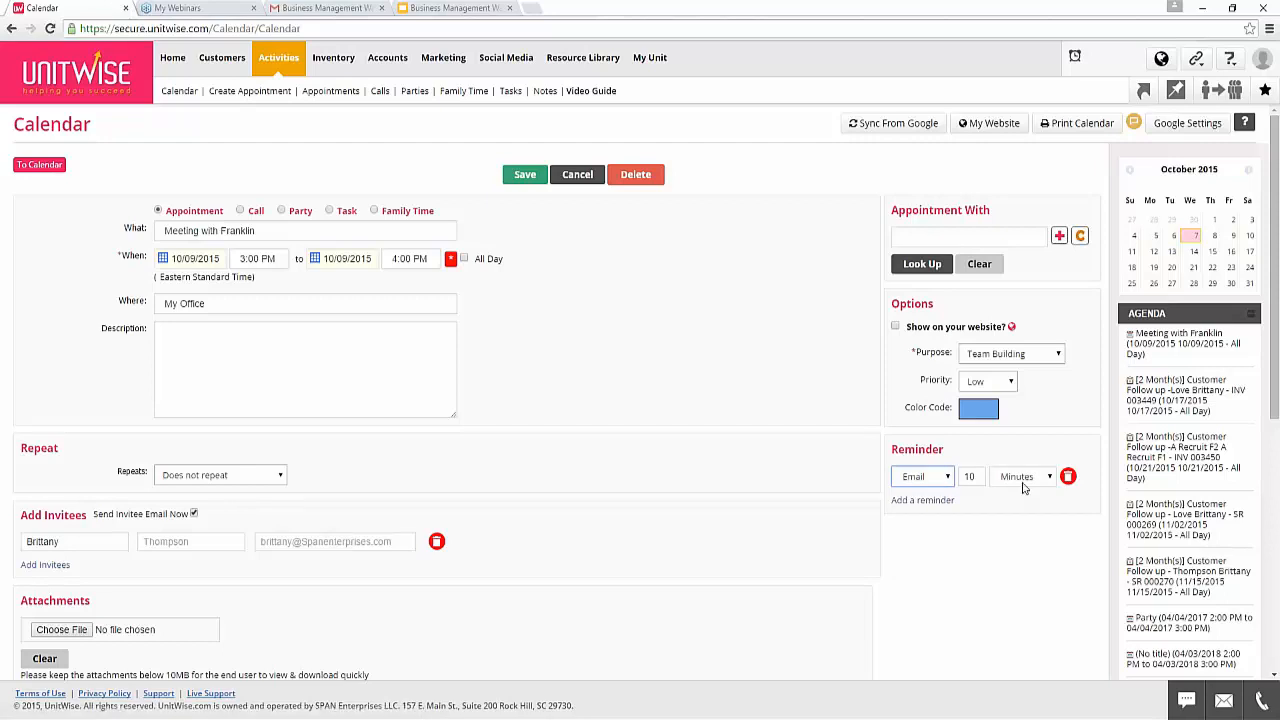
Add a second reminder to the appointment as an email sent 1 day ahead.
click(937, 502)
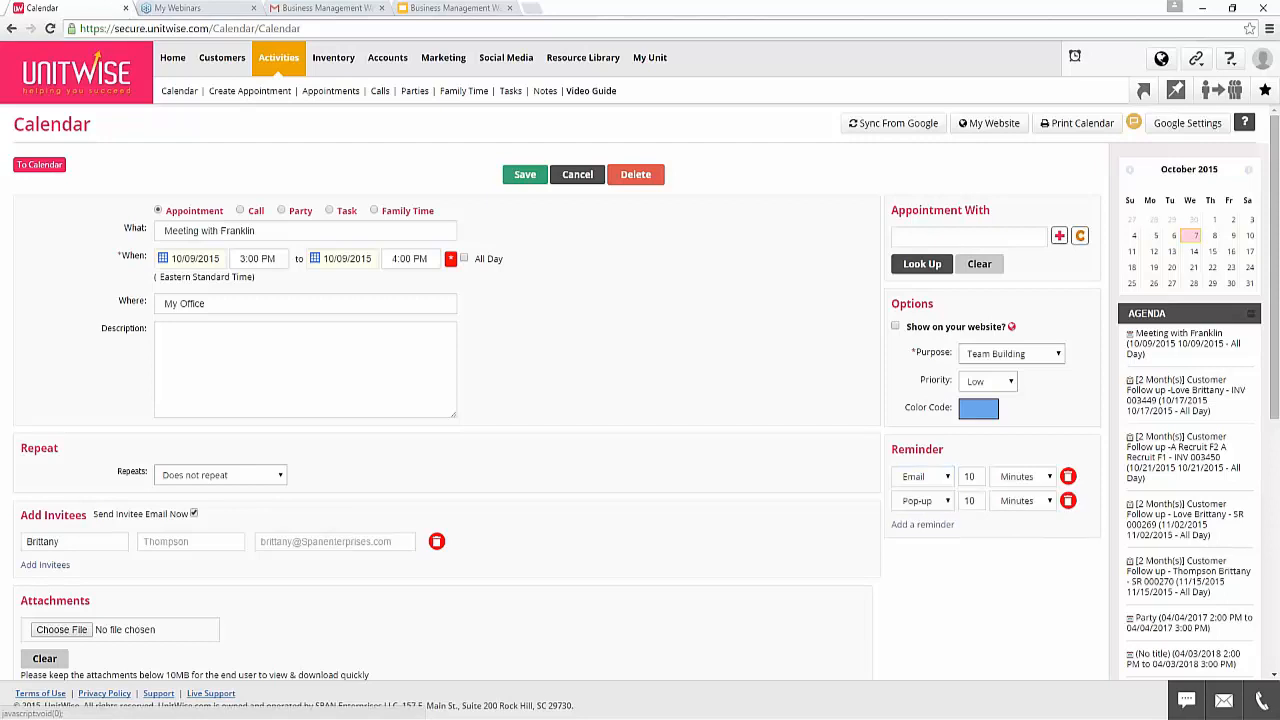
click(950, 501)
click(932, 518)
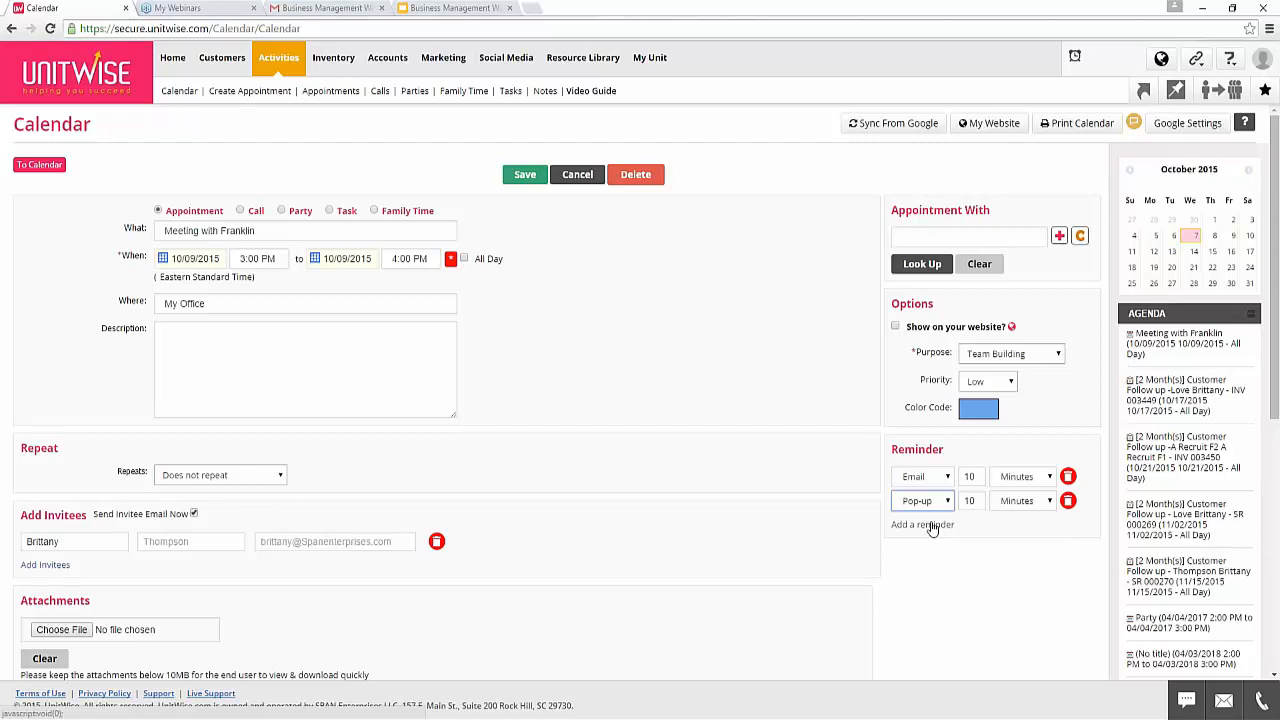
click(970, 501)
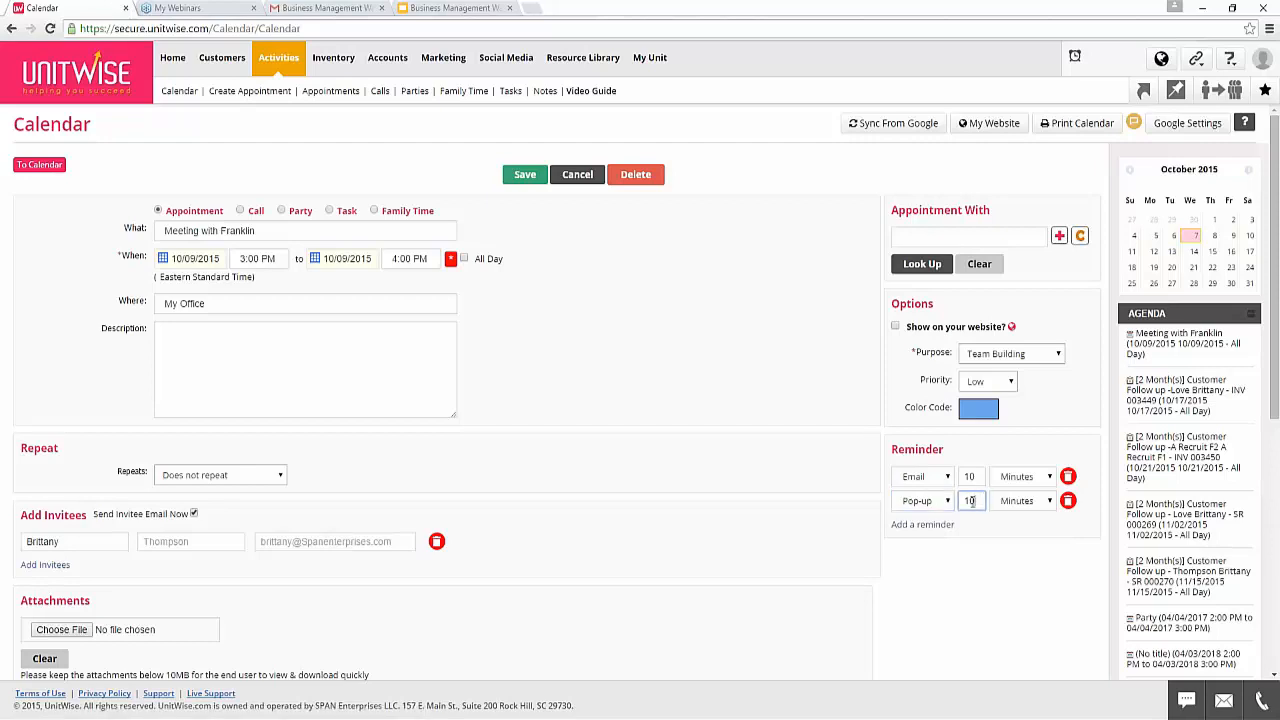
click(947, 501)
click(932, 529)
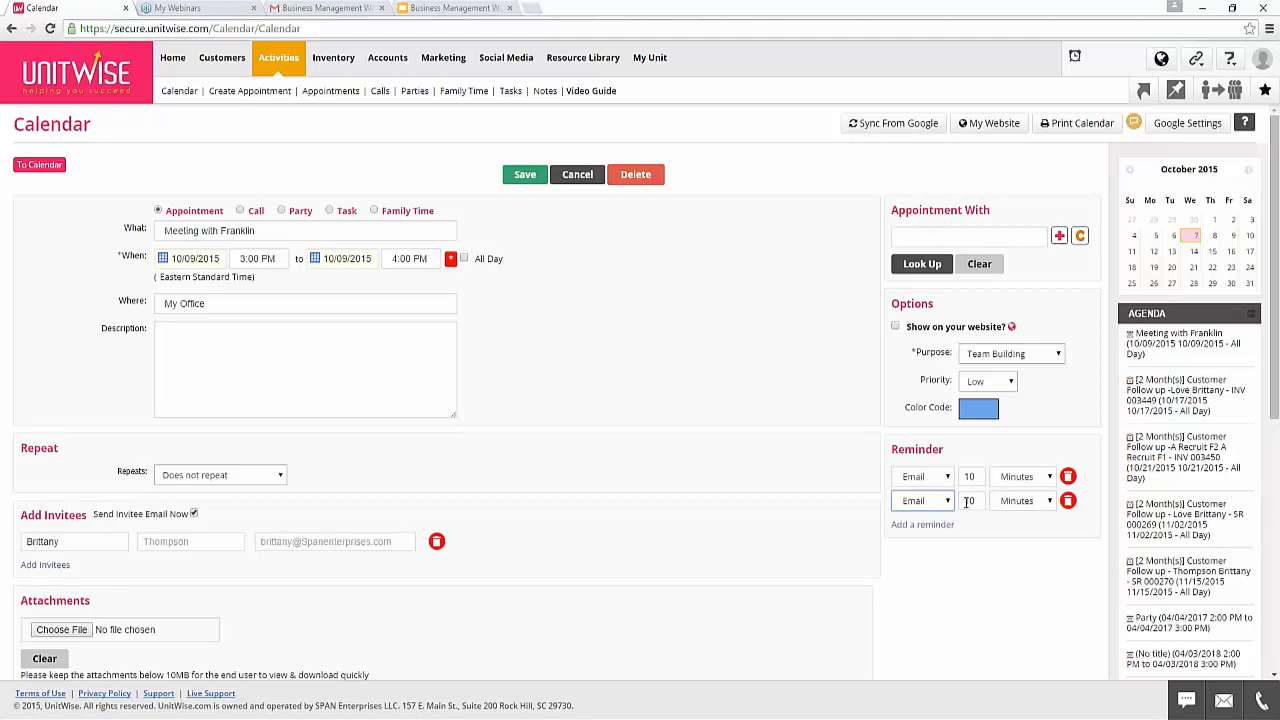
drag(979, 502, 964, 498)
text(1)
click(1038, 500)
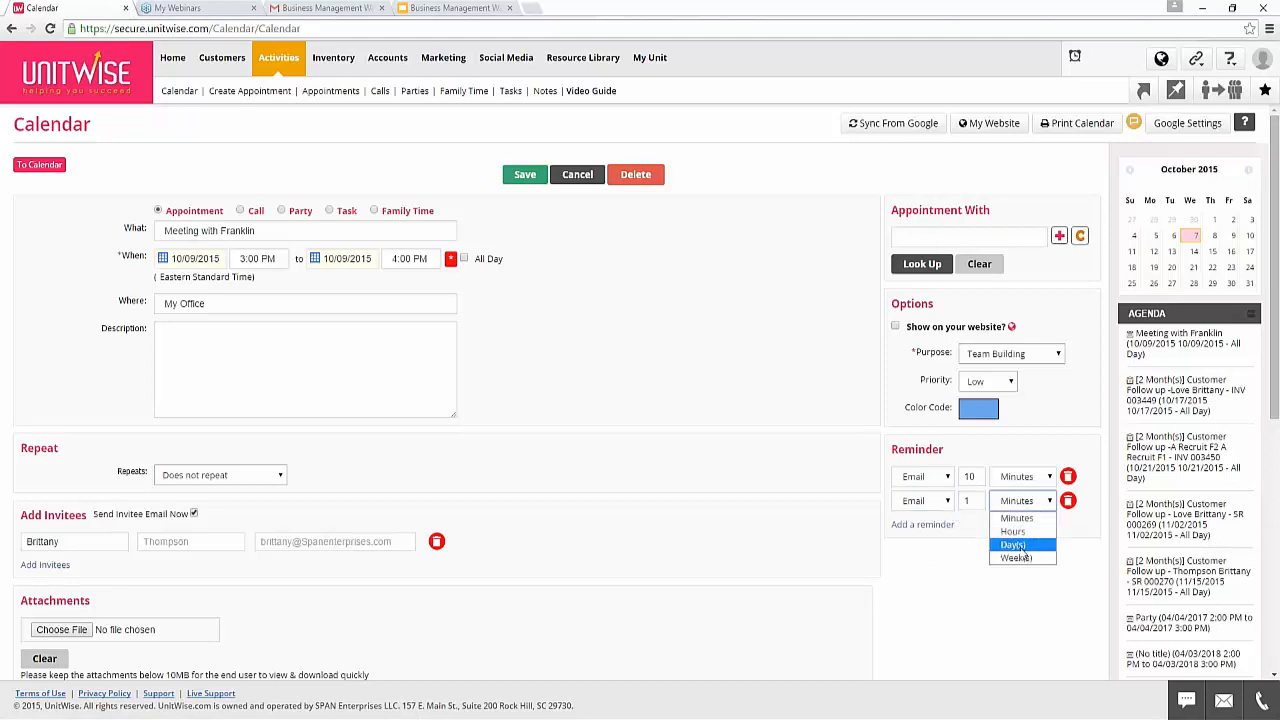
click(1020, 550)
click(1017, 546)
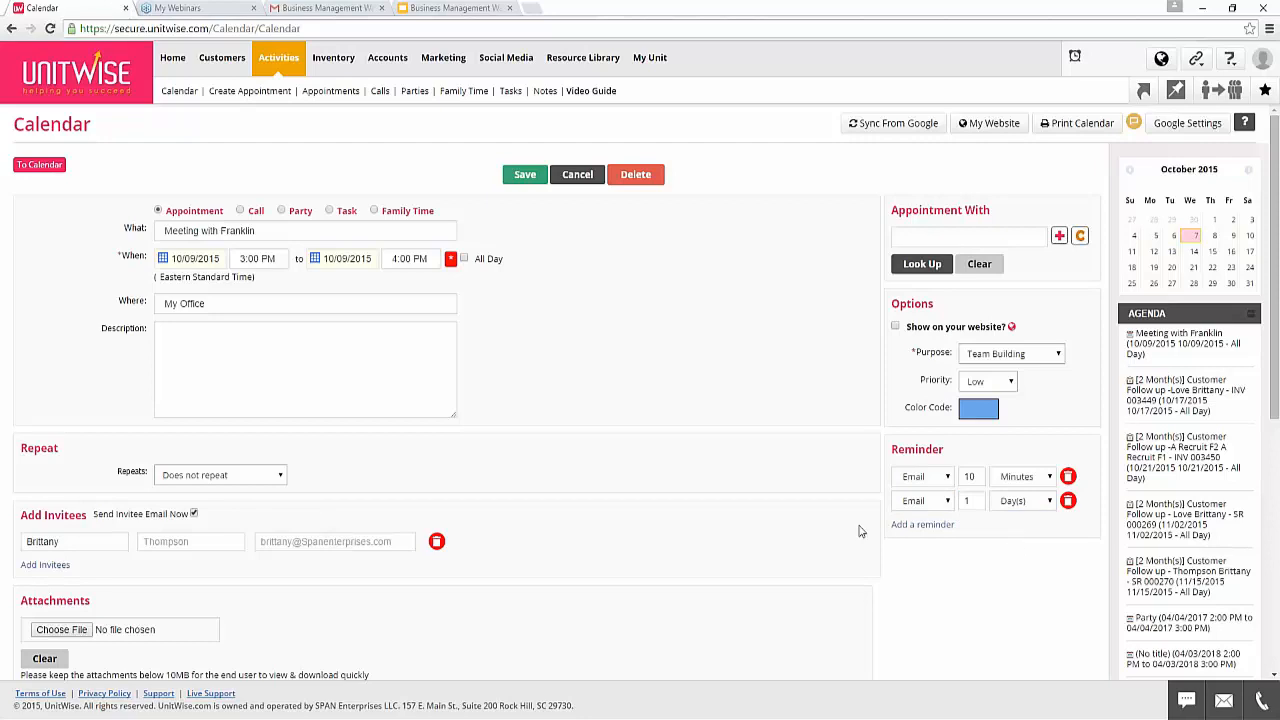
Delete both reminders from the appointment and save it.
scroll(860, 533, down, 1)
scroll(829, 523, down, 1)
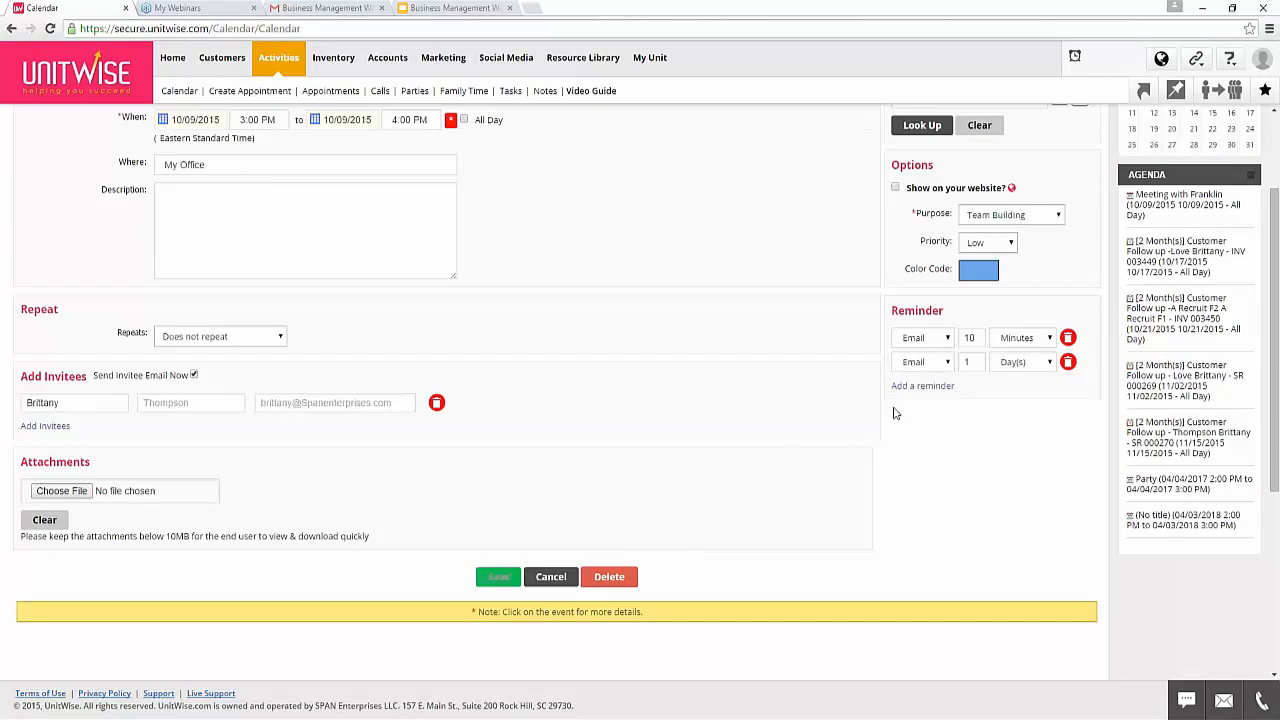
click(1068, 338)
click(1068, 338)
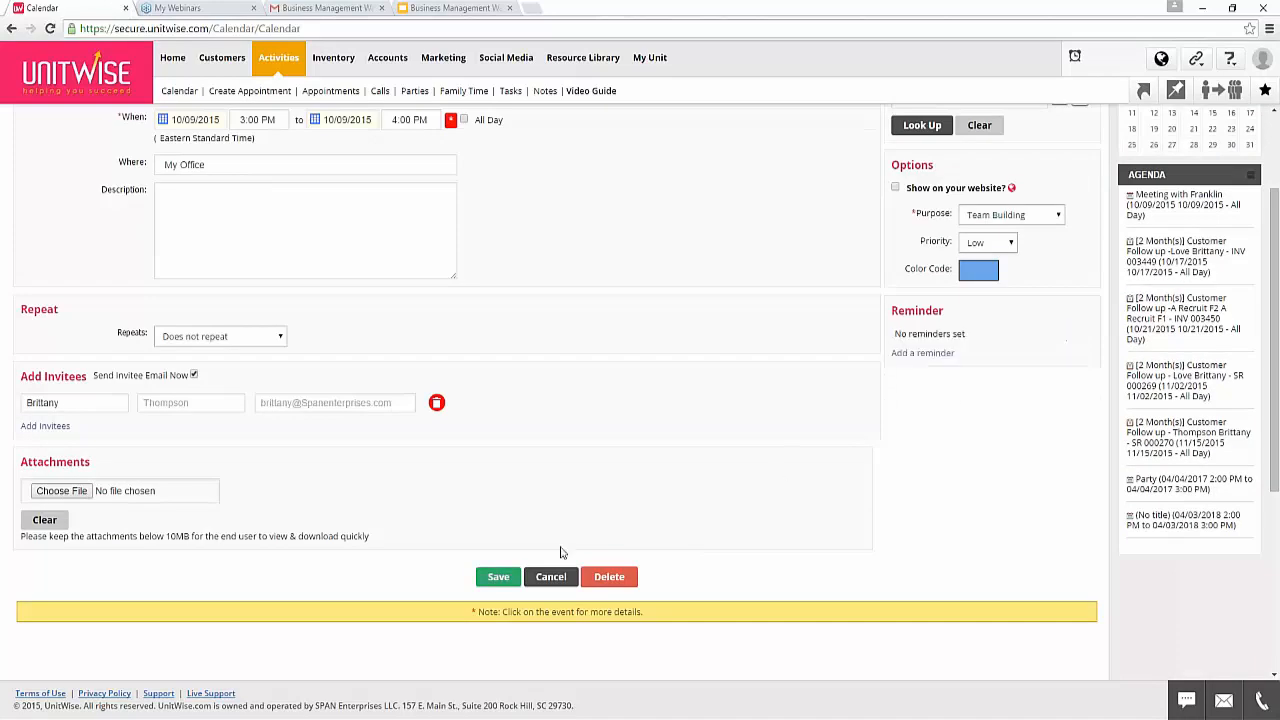
click(498, 577)
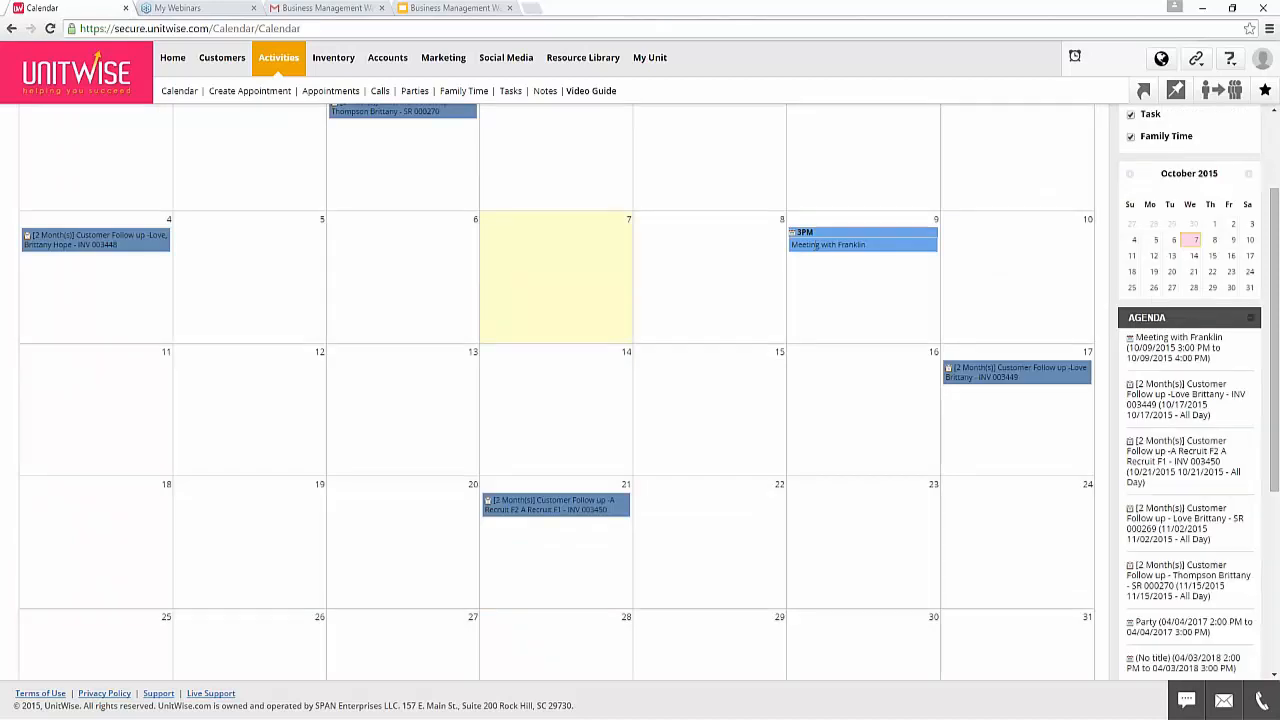
Open the personal website's editor, search its pages for events, and load the Calendar of Events (Upcoming Events) page.
scroll(556, 390, up, 2)
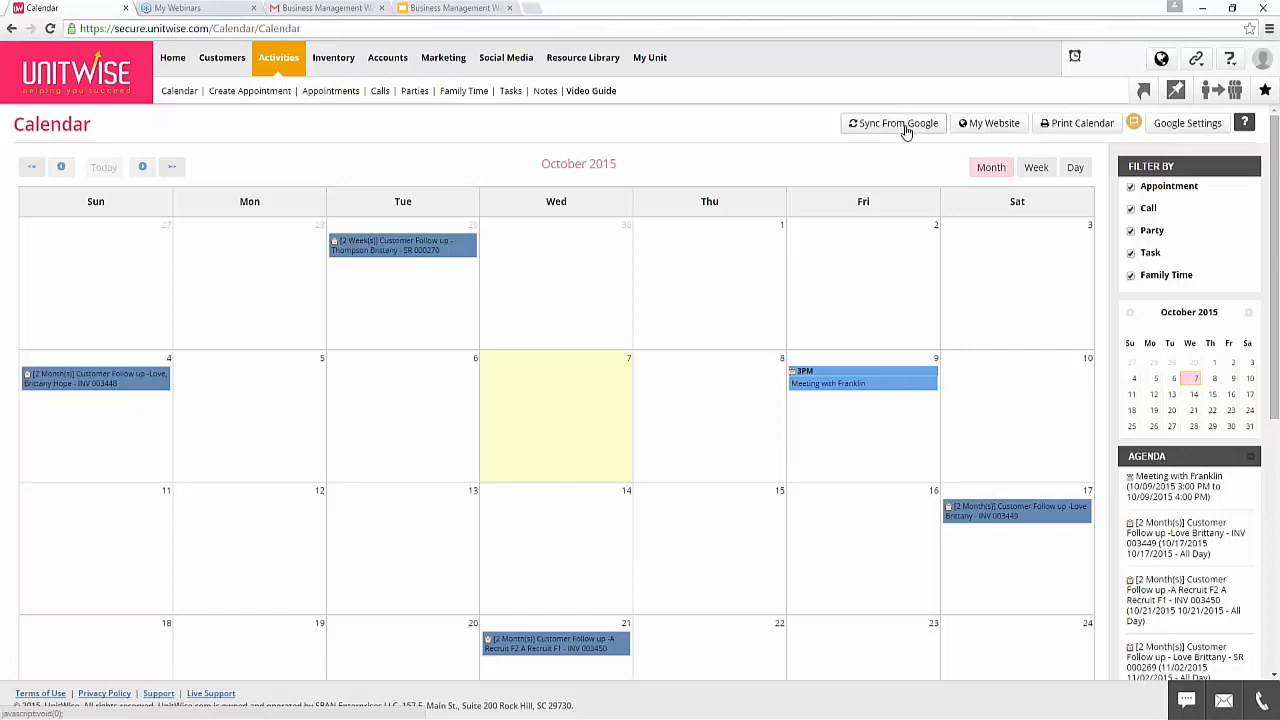
click(982, 132)
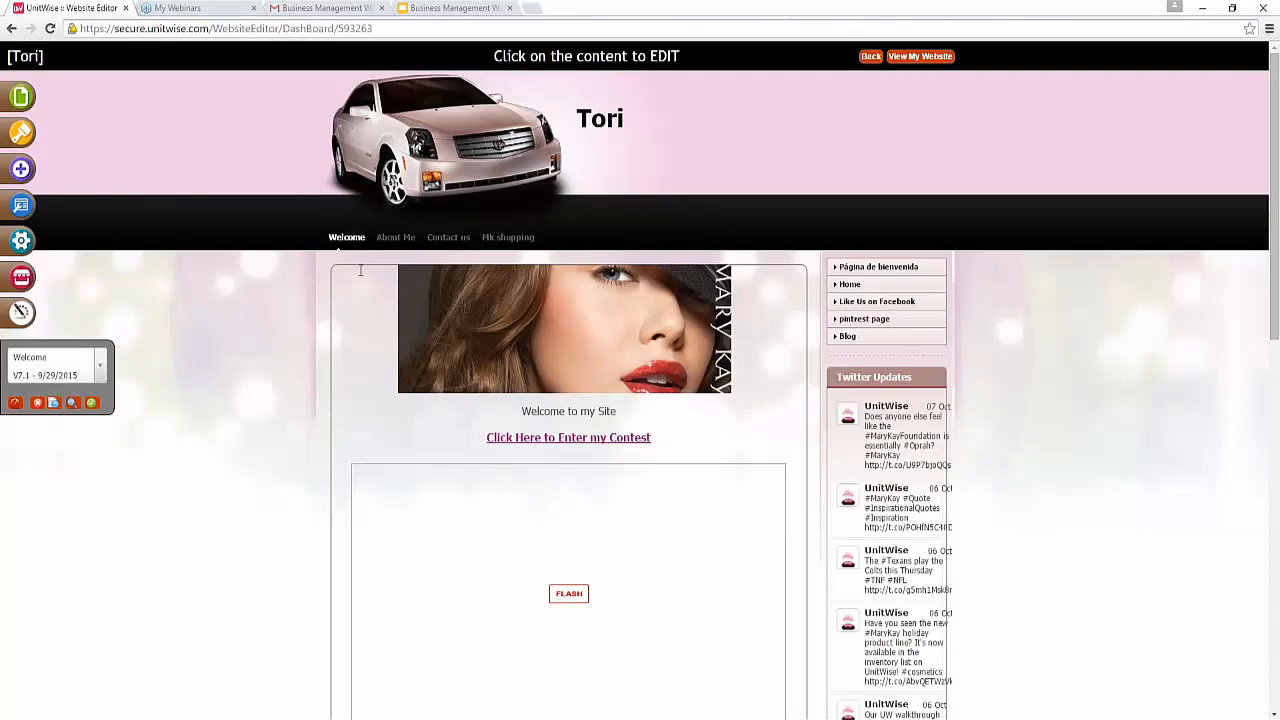
click(101, 372)
scroll(94, 406, up, 1)
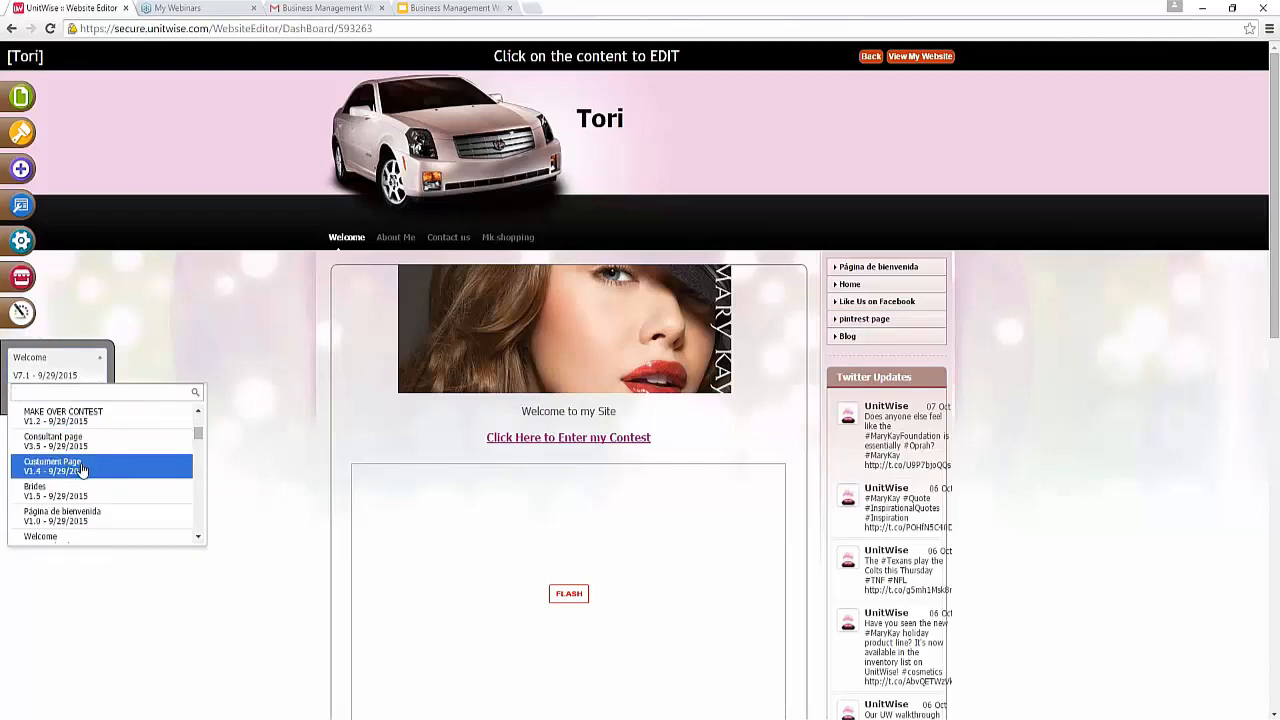
scroll(83, 470, down, 3)
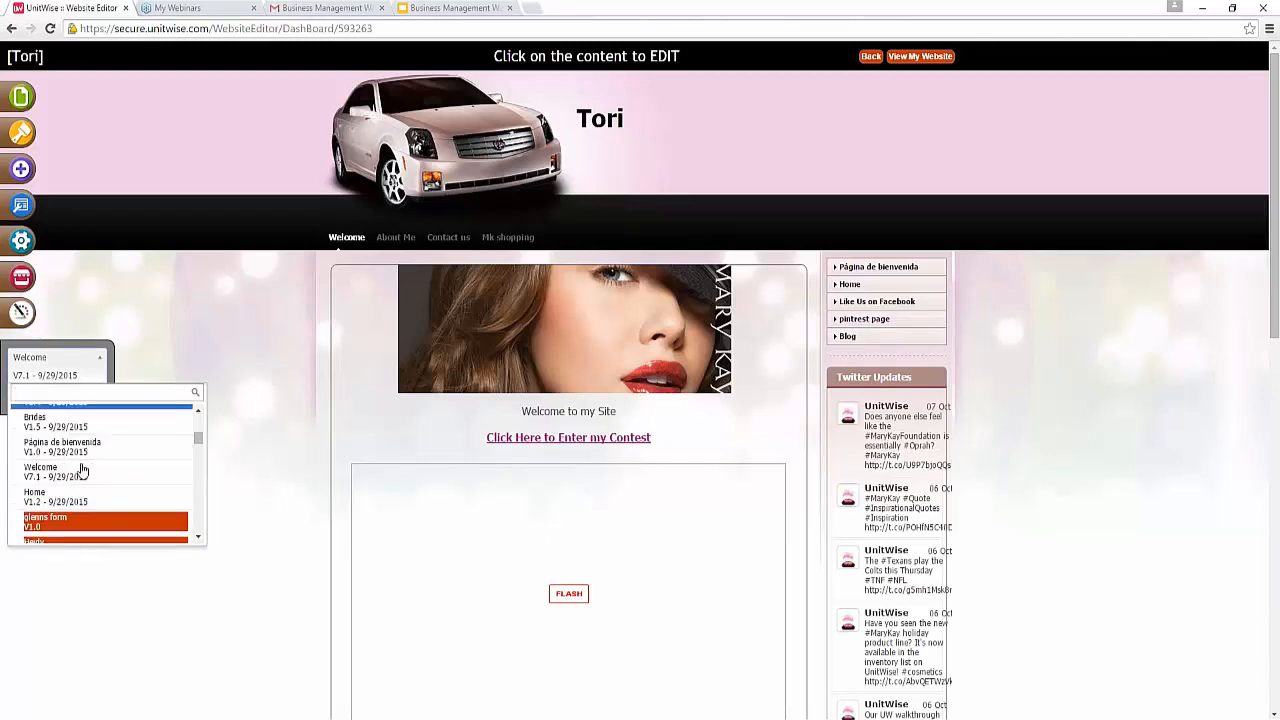
scroll(83, 470, up, 8)
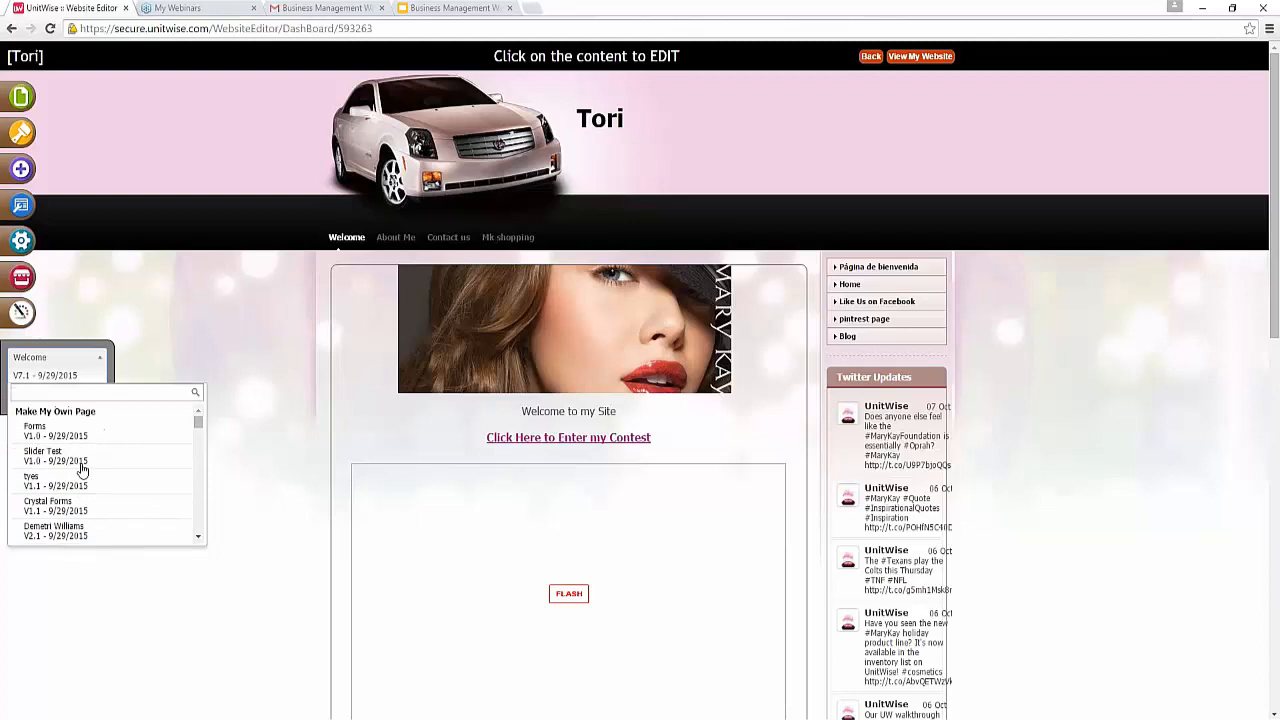
scroll(83, 470, down, 4)
scroll(83, 470, down, 1)
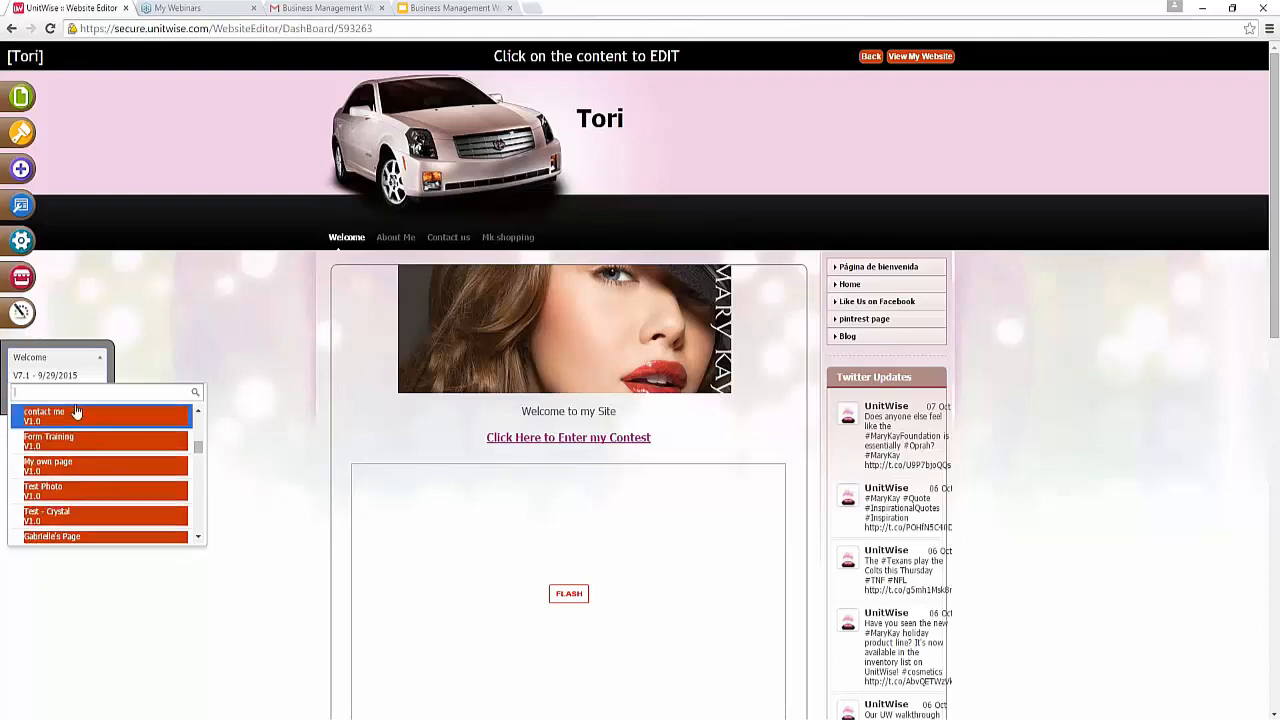
text(eve)
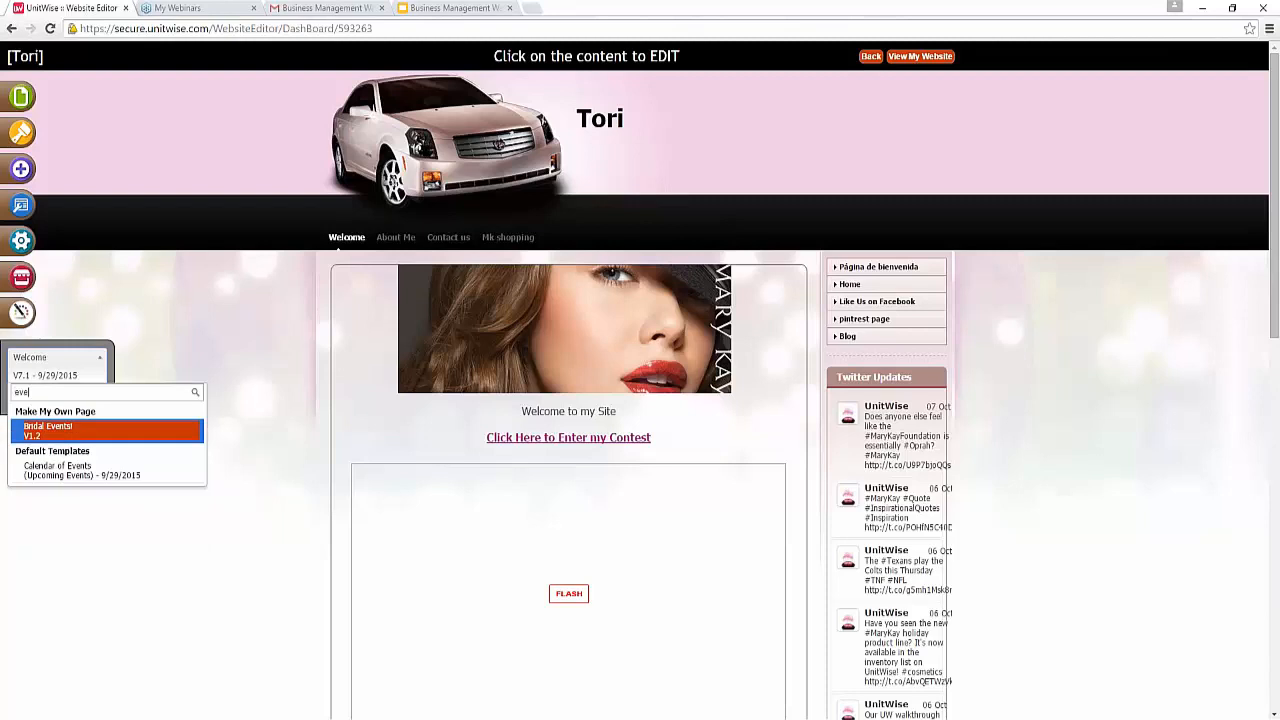
text(nts)
click(80, 474)
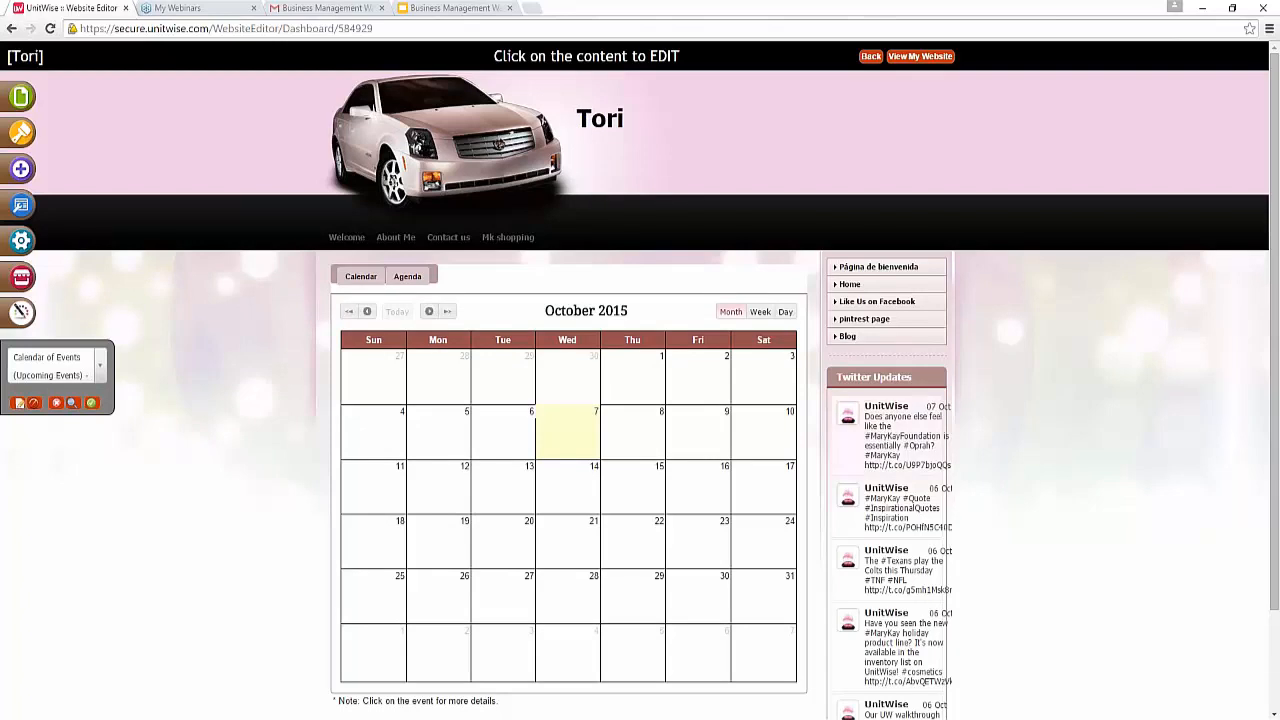
View November 2015 on the website's event calendar, return it to October, and go back to the main Calendar page.
click(428, 312)
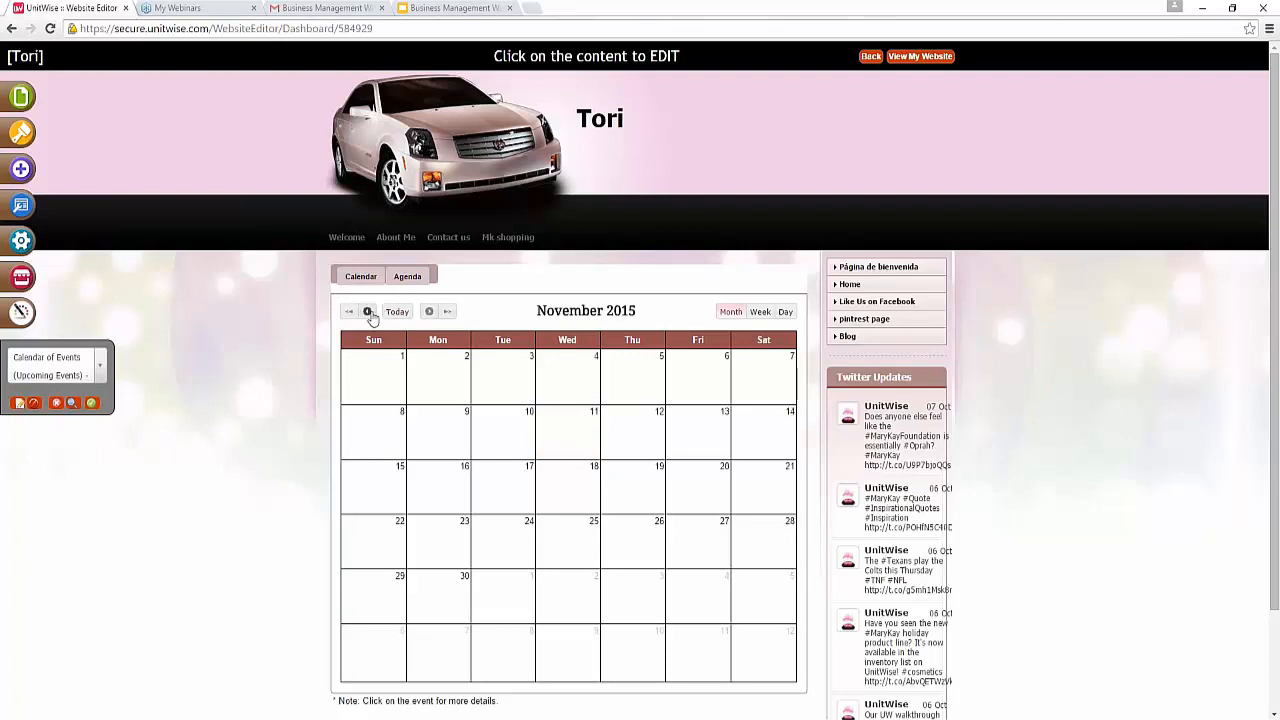
click(367, 312)
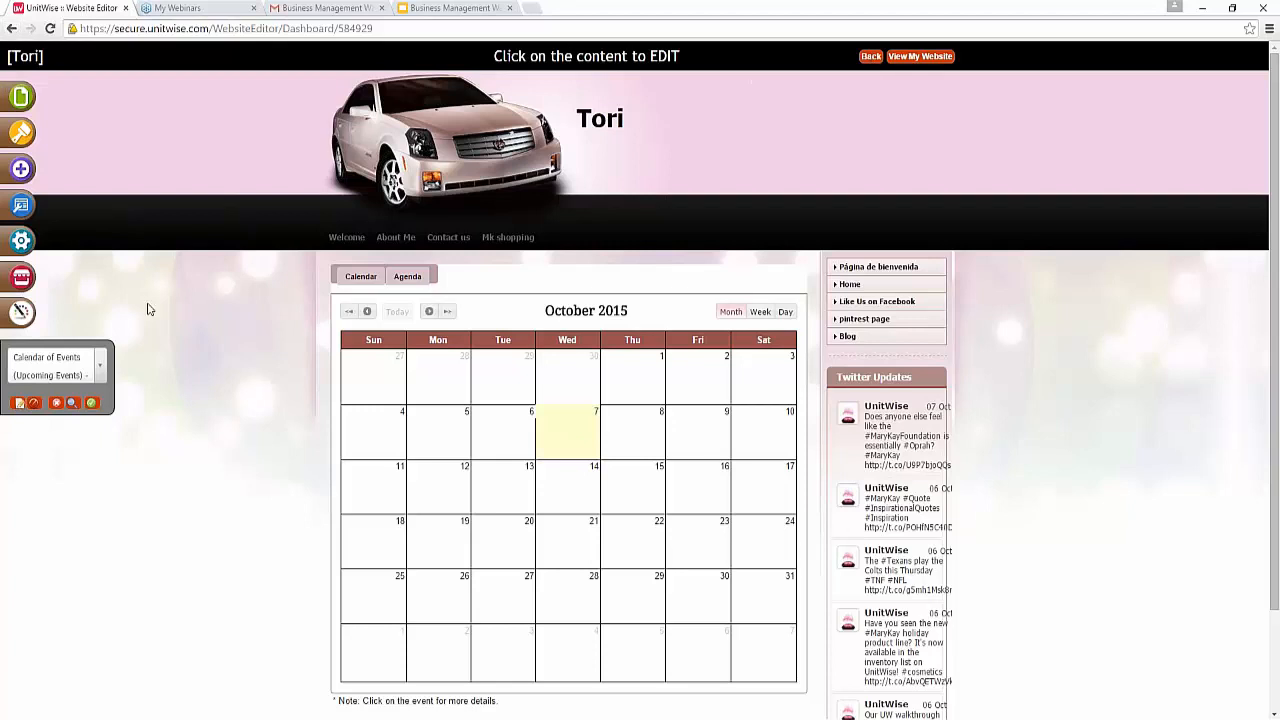
right_click(15, 32)
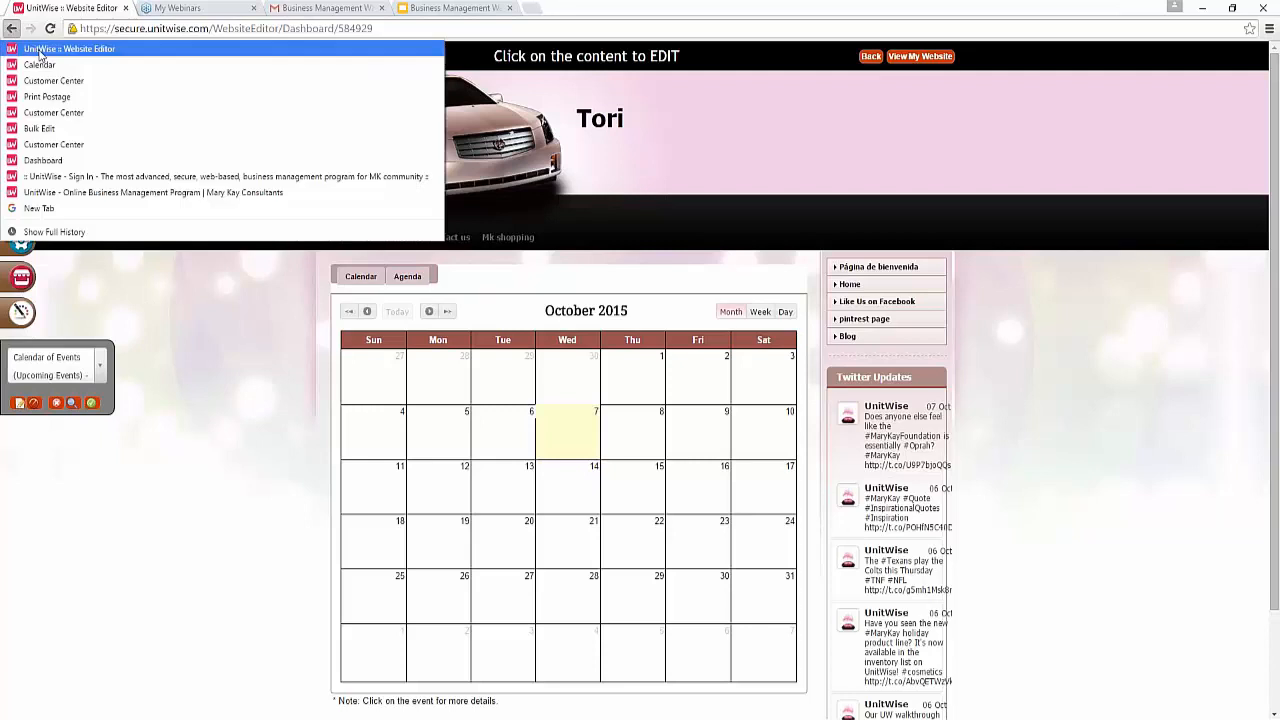
click(64, 68)
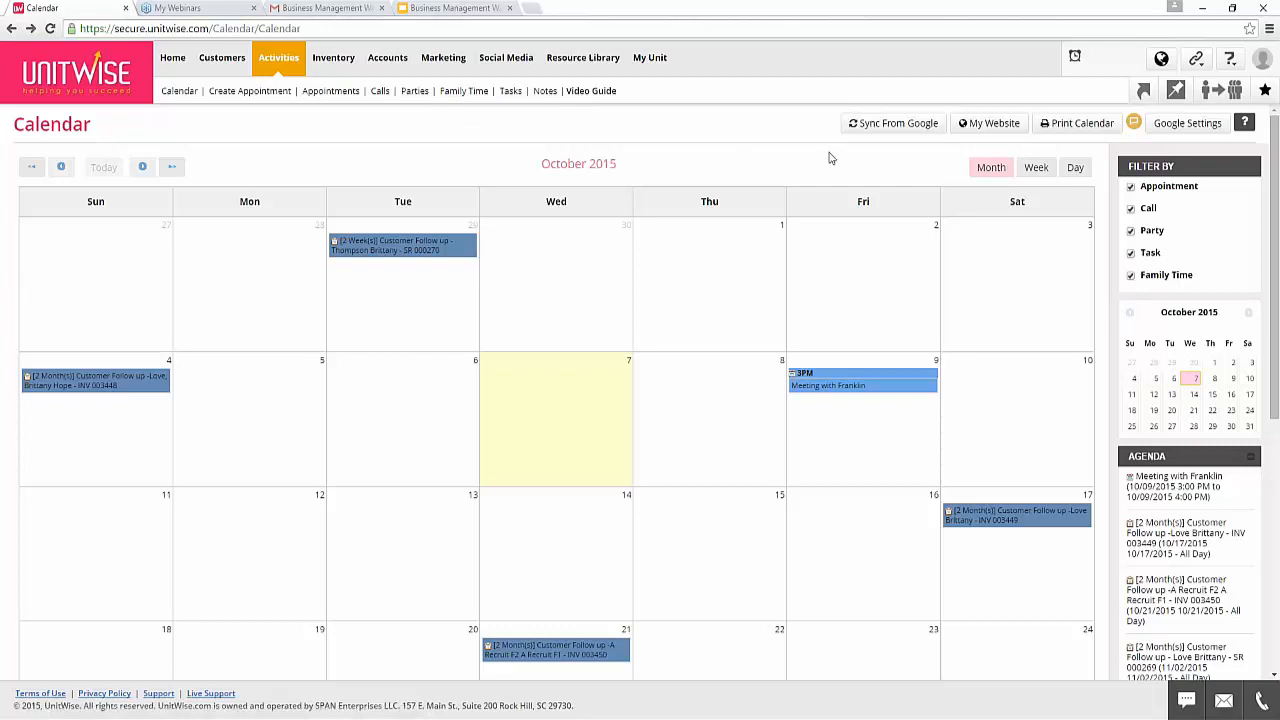
Open the inventory's Products page and look through the list of product categories.
mouse_move(334, 58)
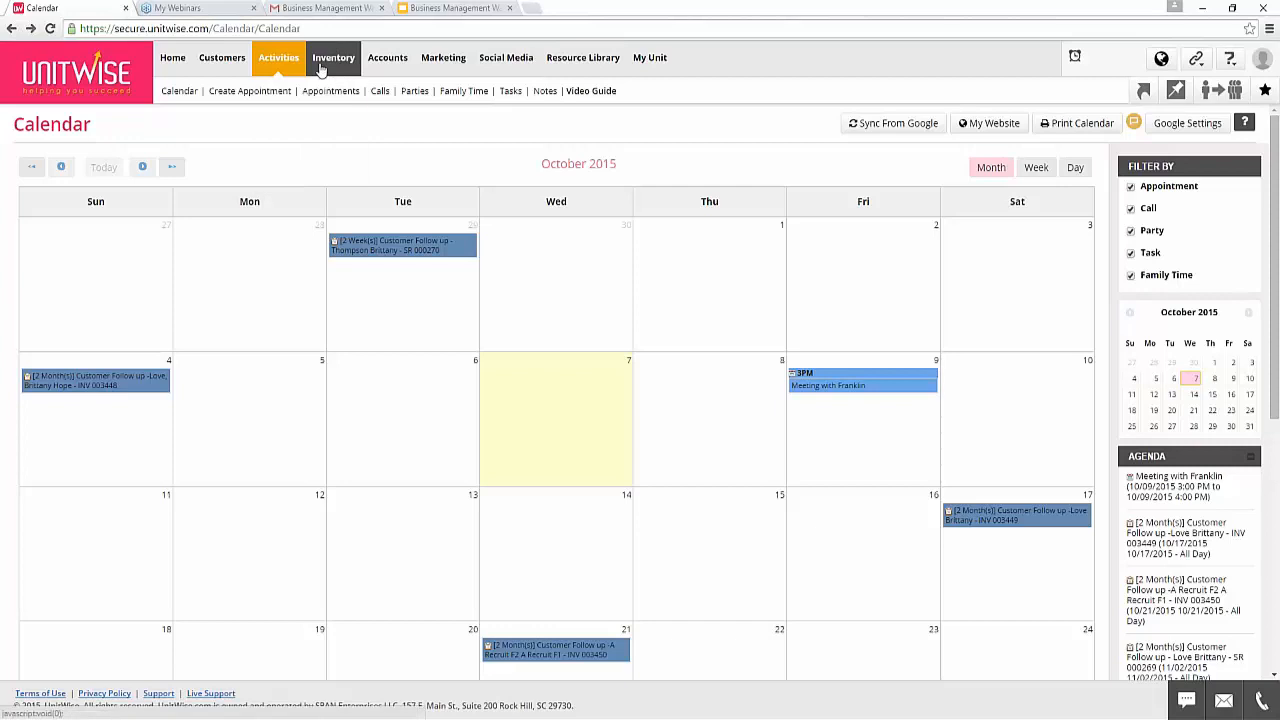
click(287, 94)
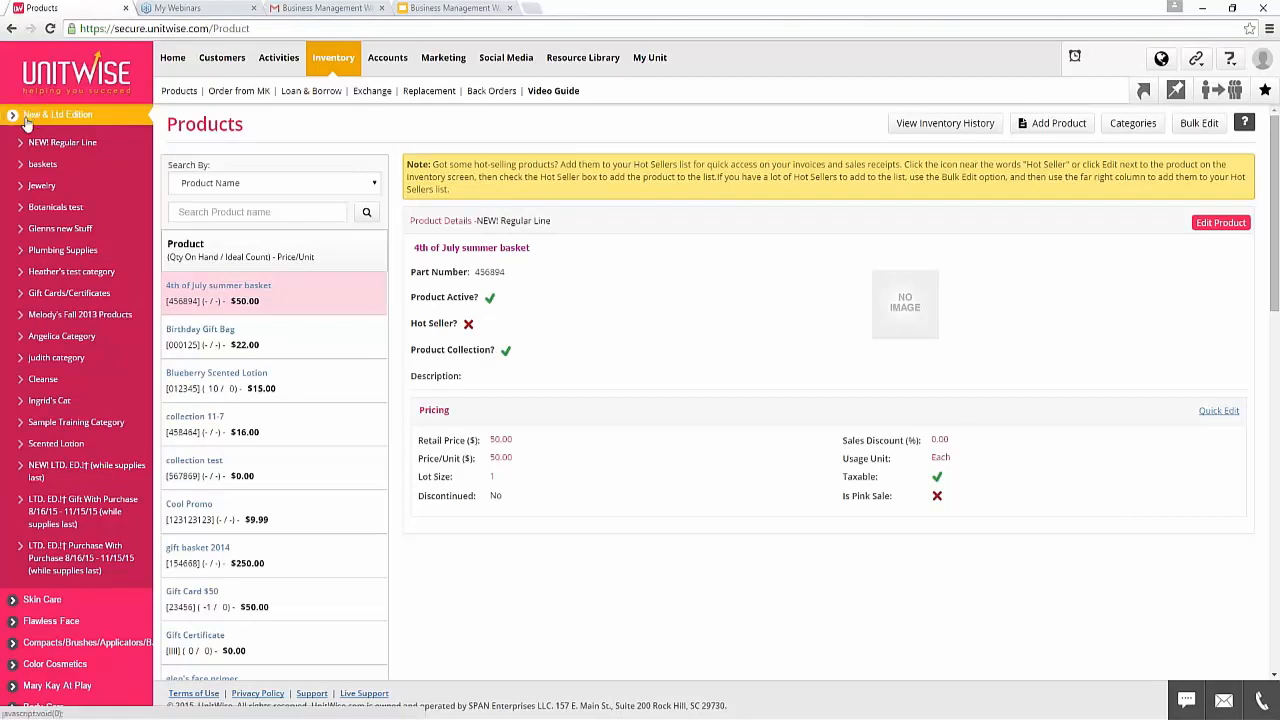
scroll(30, 495, down, 4)
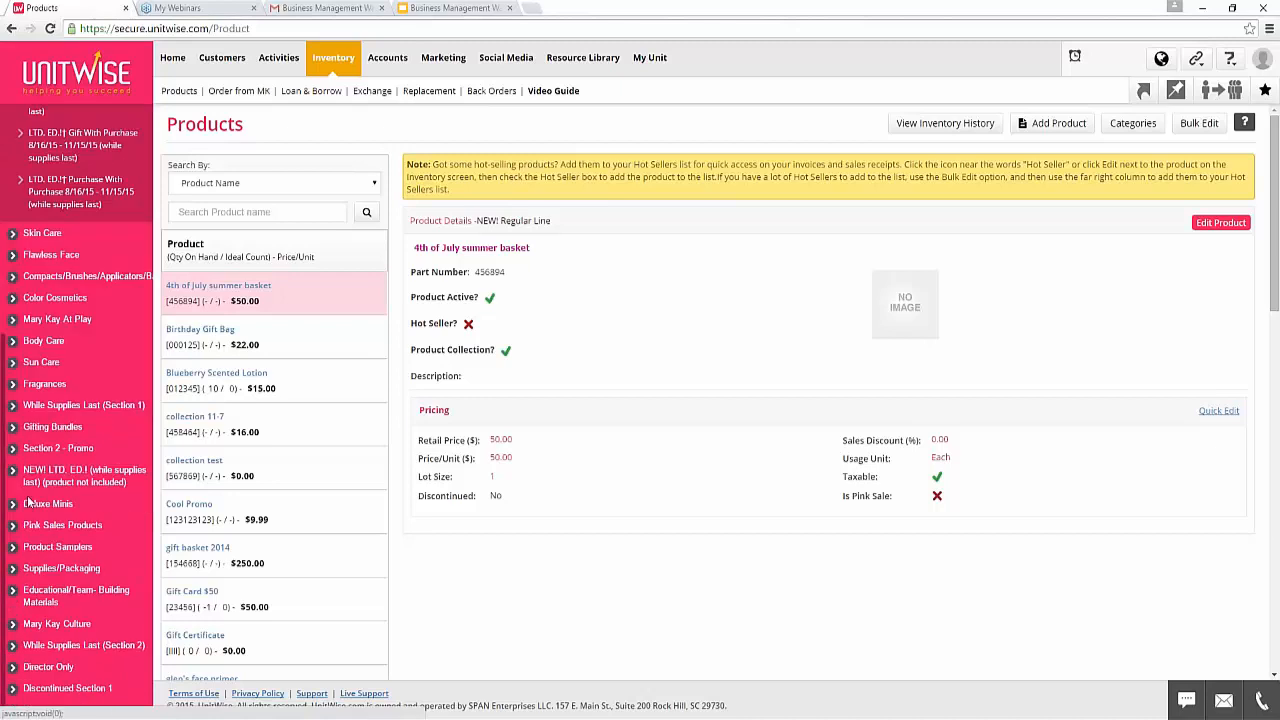
List the products in the Sun Care category and view the details of the Sun Care Sunscreen Broad Spectrum SPF 50.
click(34, 362)
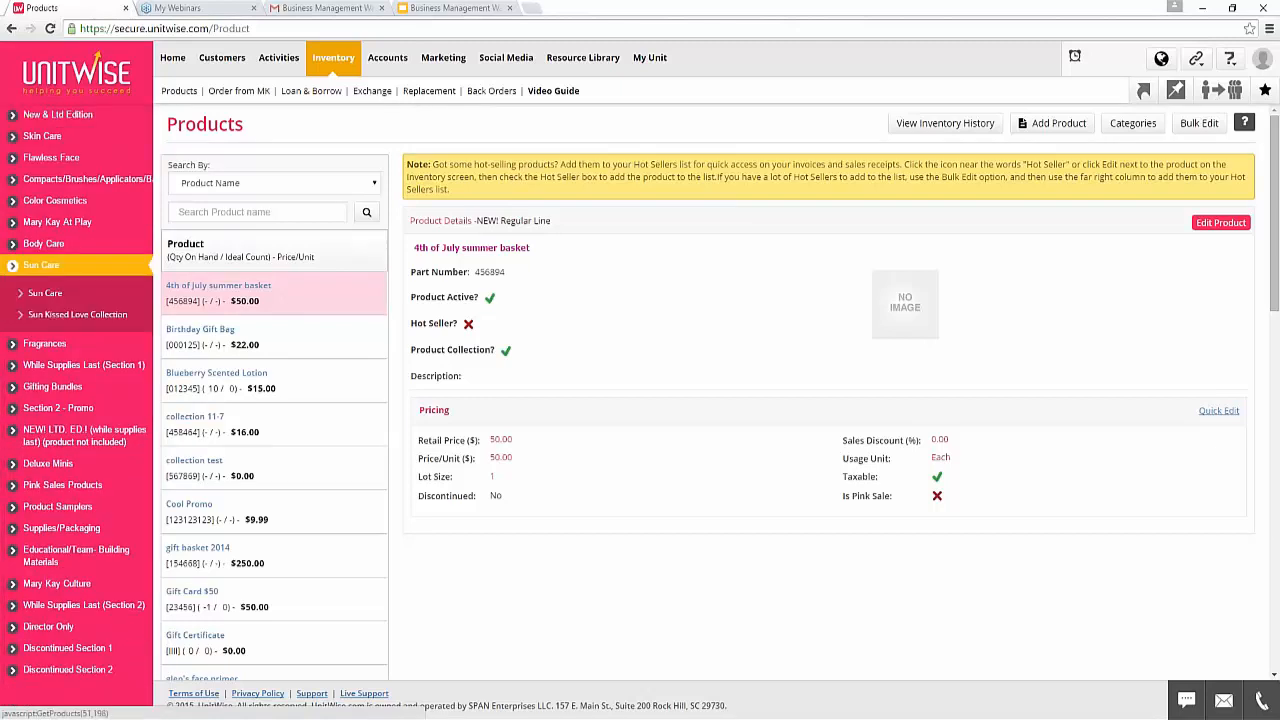
click(214, 337)
click(46, 294)
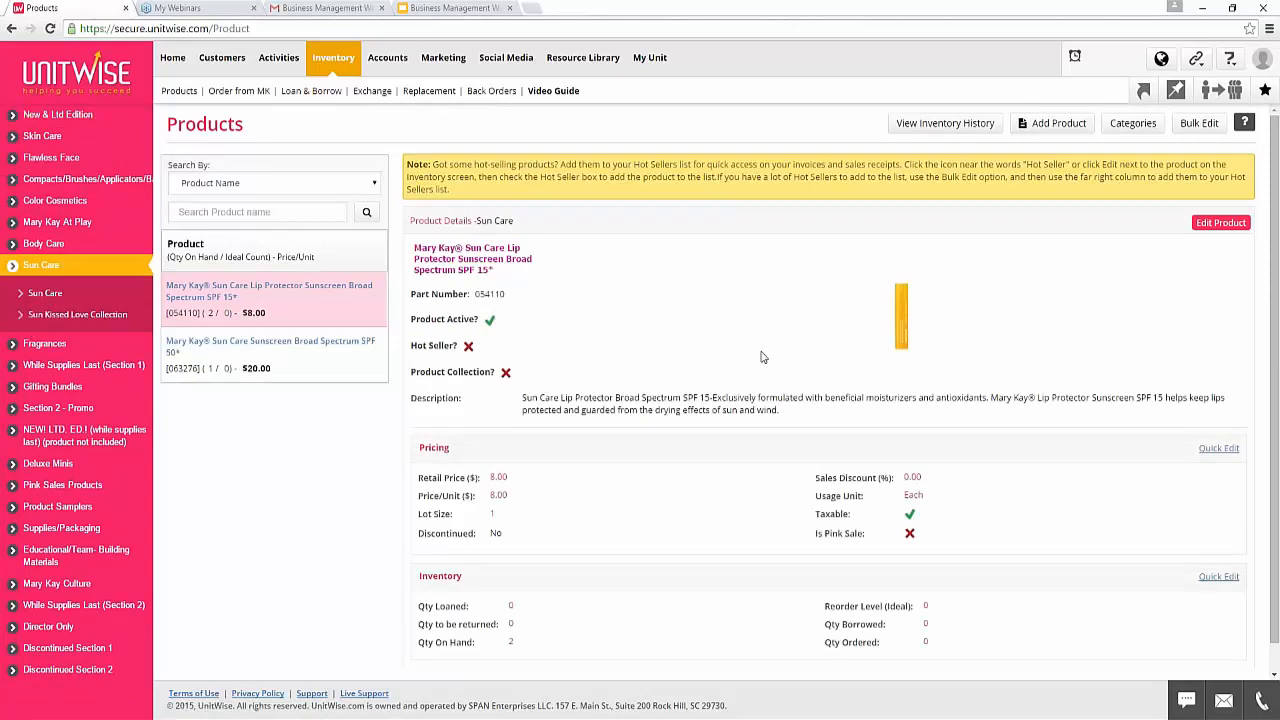
click(320, 360)
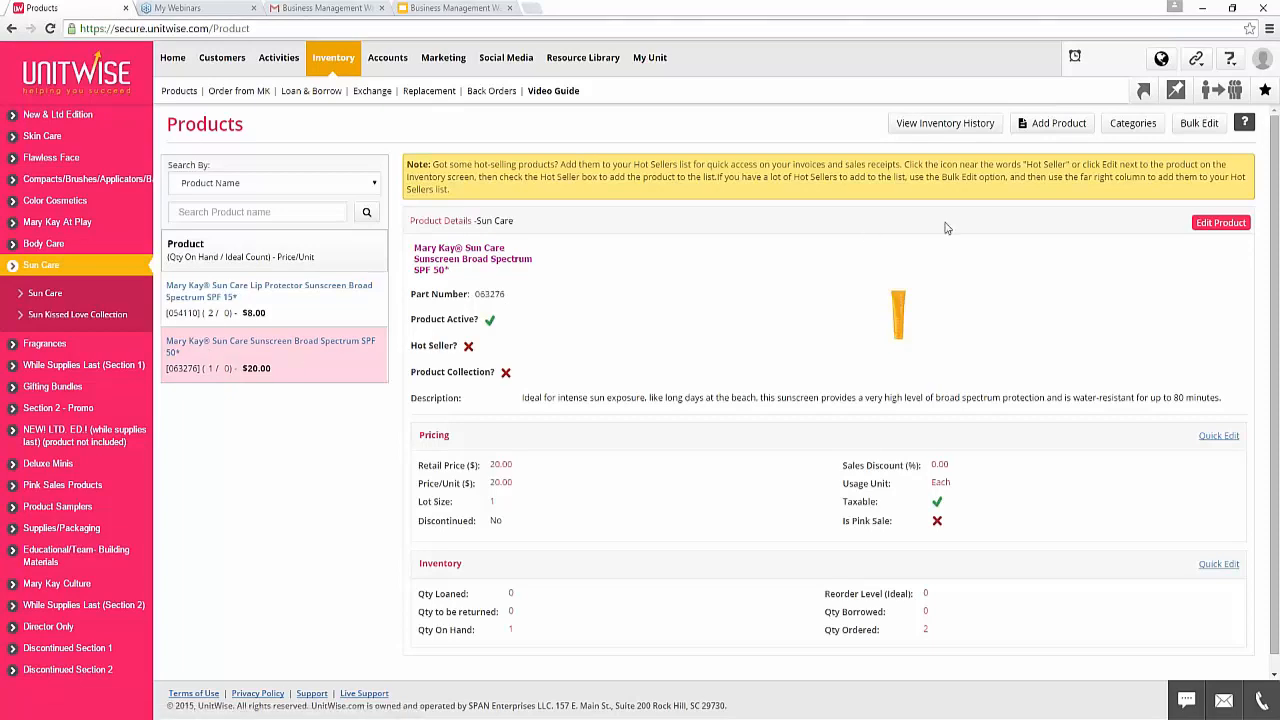
Bulk edit the products, setting the quantity on hand to 2 for Mother of the Bride Look and 5 for Before the Big Day Set.
click(1197, 130)
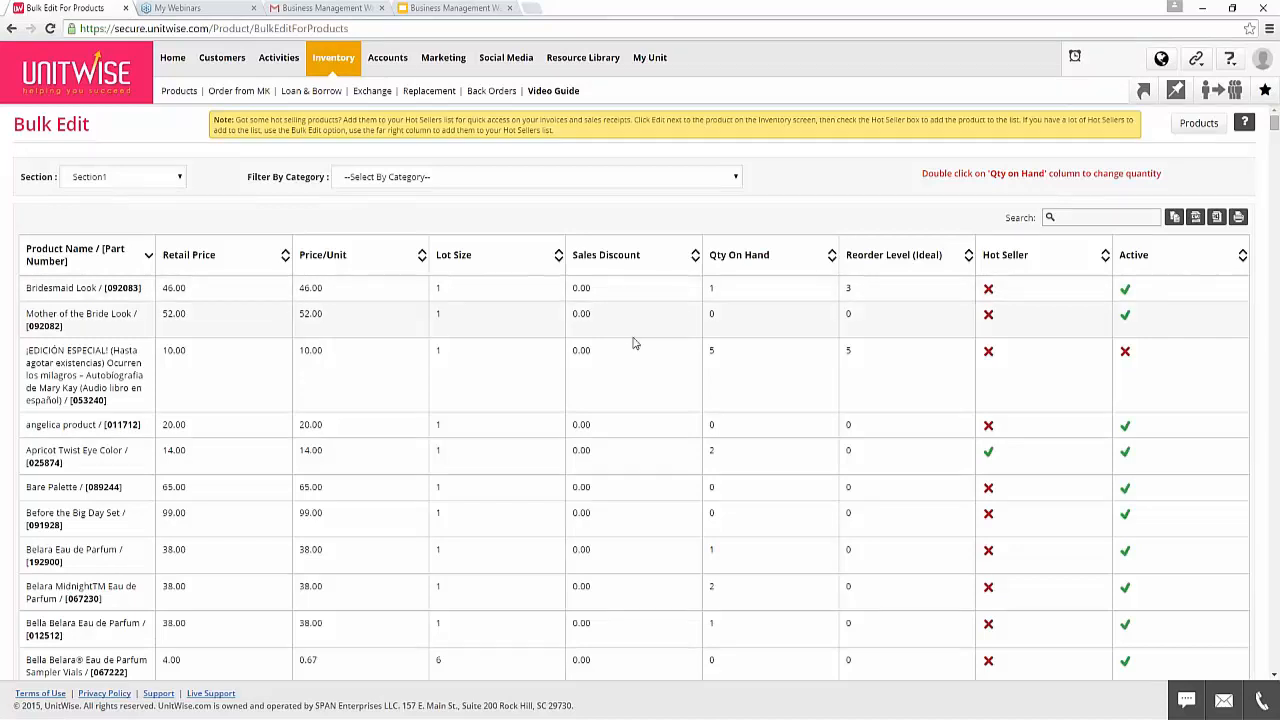
double_click(712, 316)
text(2)
click(726, 369)
scroll(727, 377, down, 1)
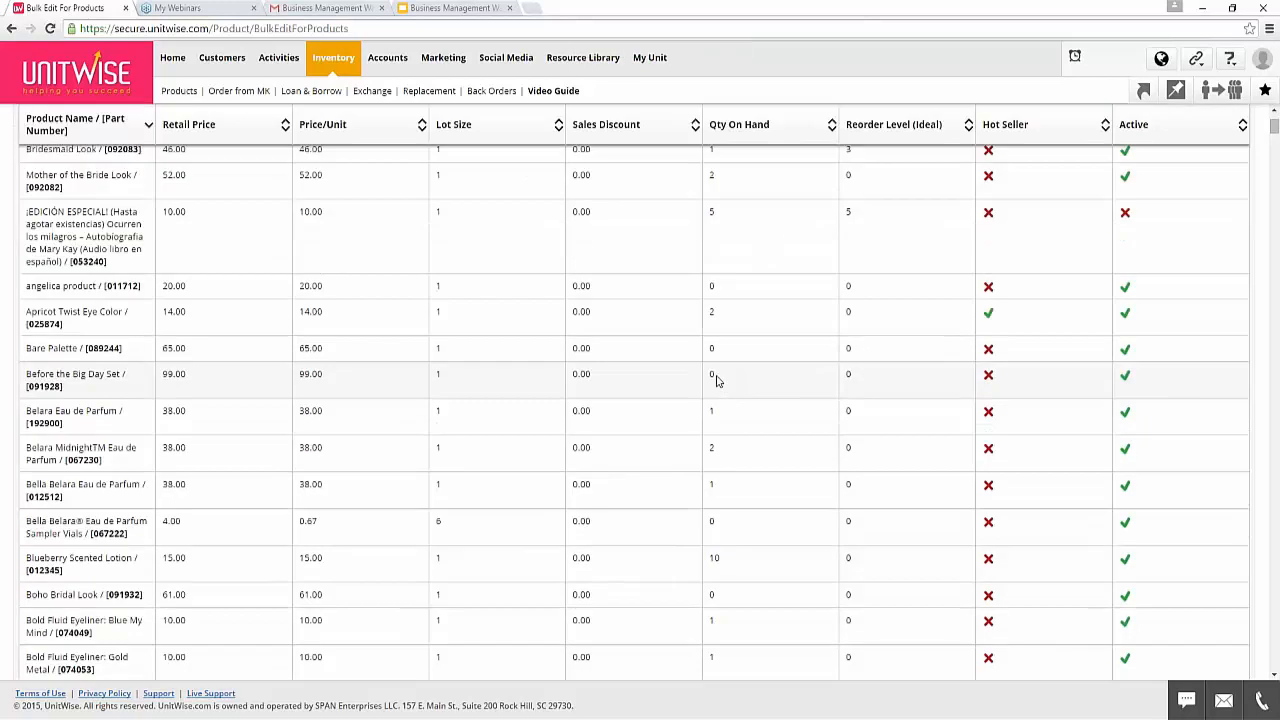
click(722, 377)
click(773, 389)
scroll(773, 390, up, 1)
scroll(773, 390, up, 1)
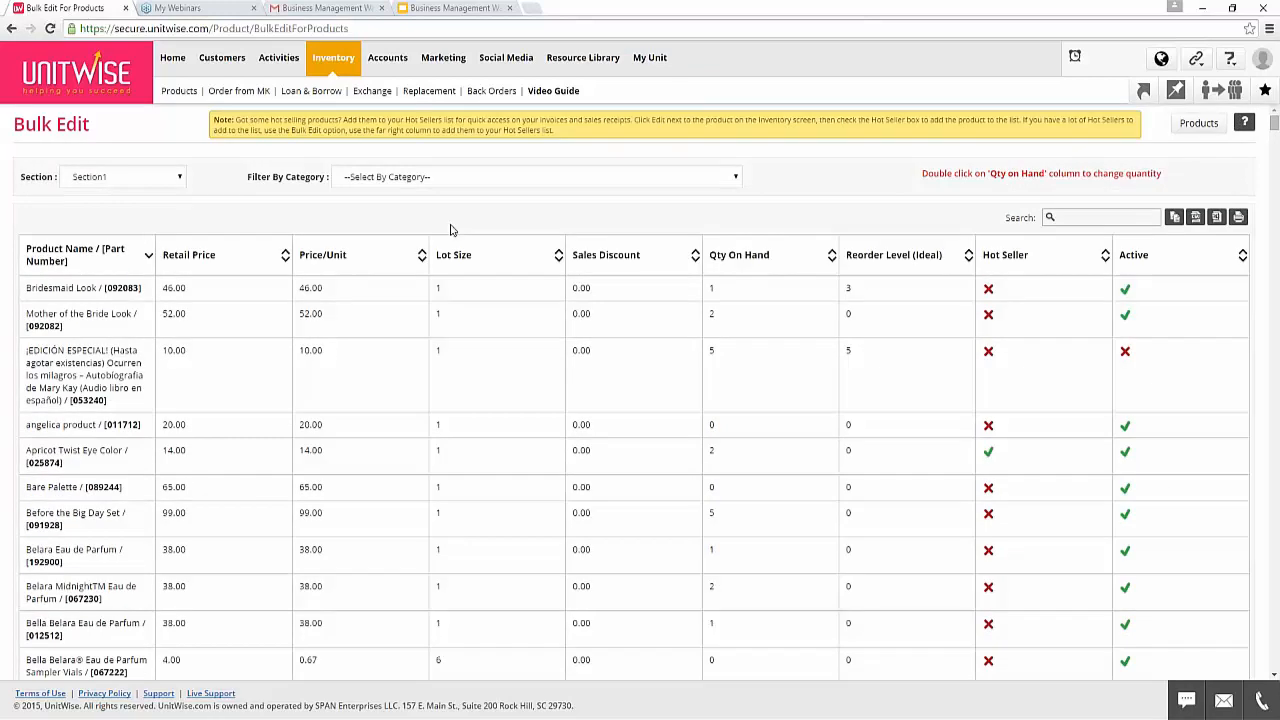
Examine the bulk edit page's search, section choices and category filter, and look through the product quantities.
click(1071, 218)
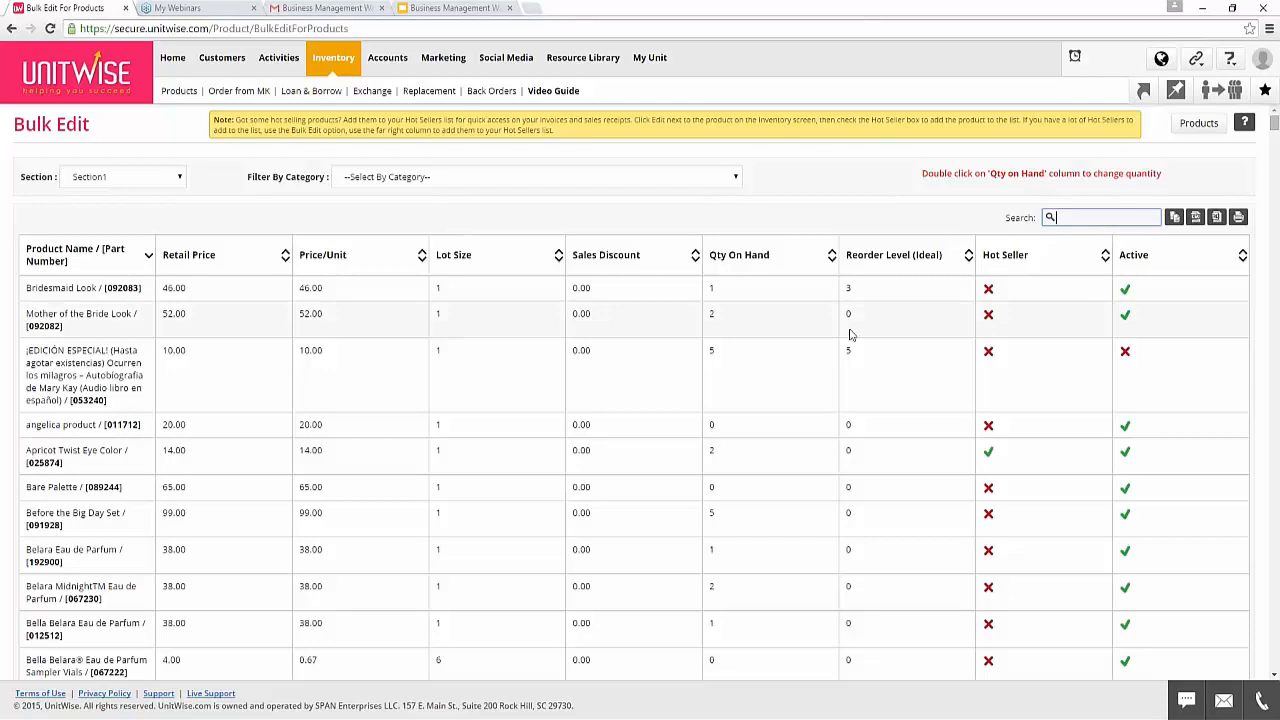
click(158, 182)
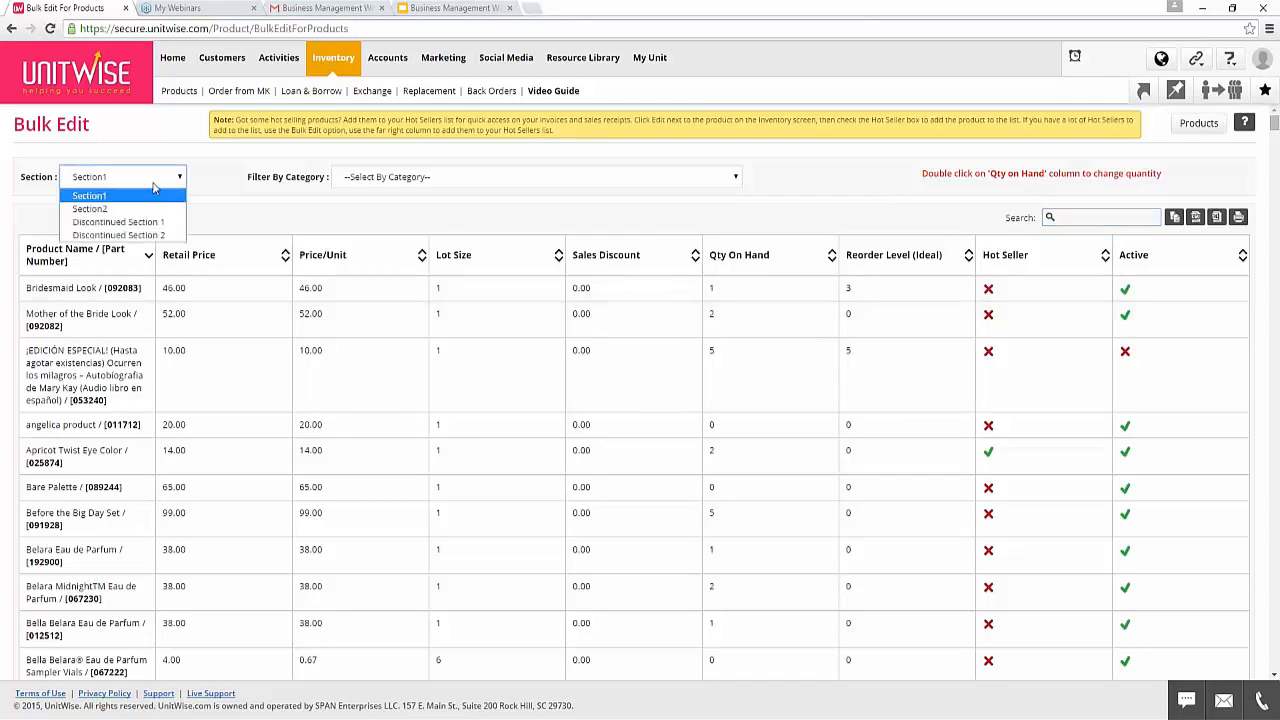
click(171, 186)
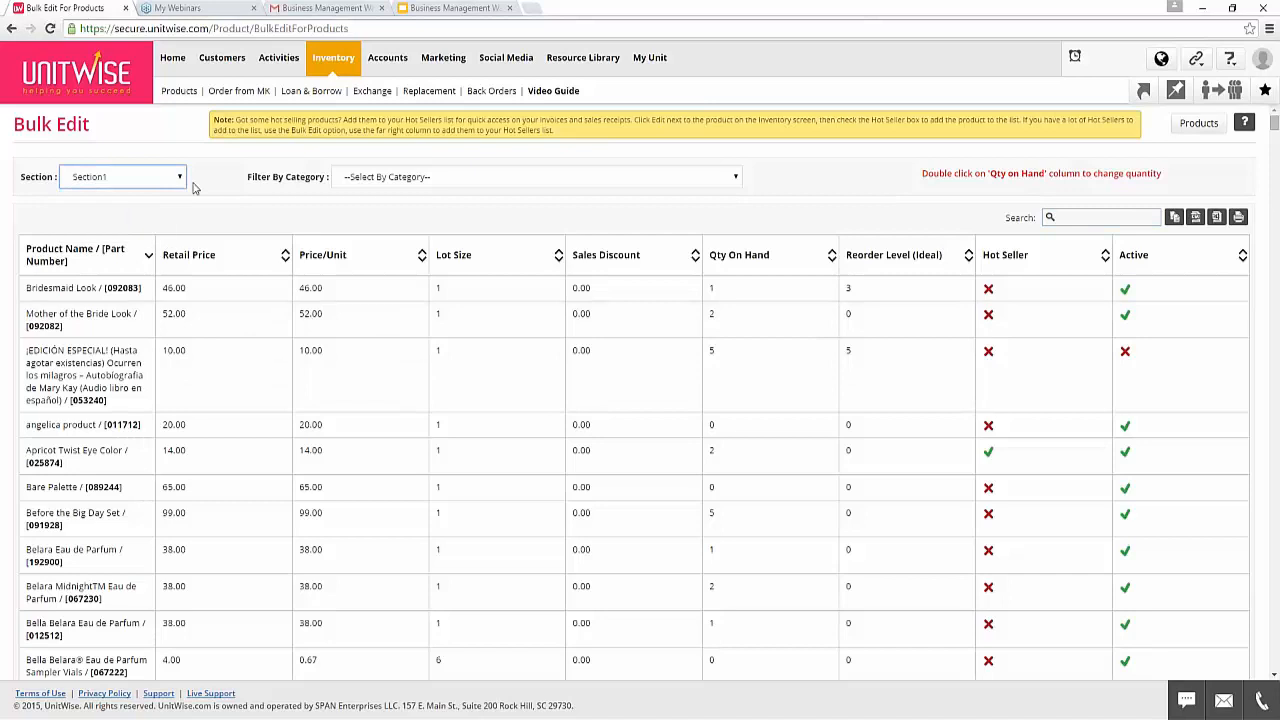
click(411, 186)
click(271, 191)
scroll(420, 216, down, 5)
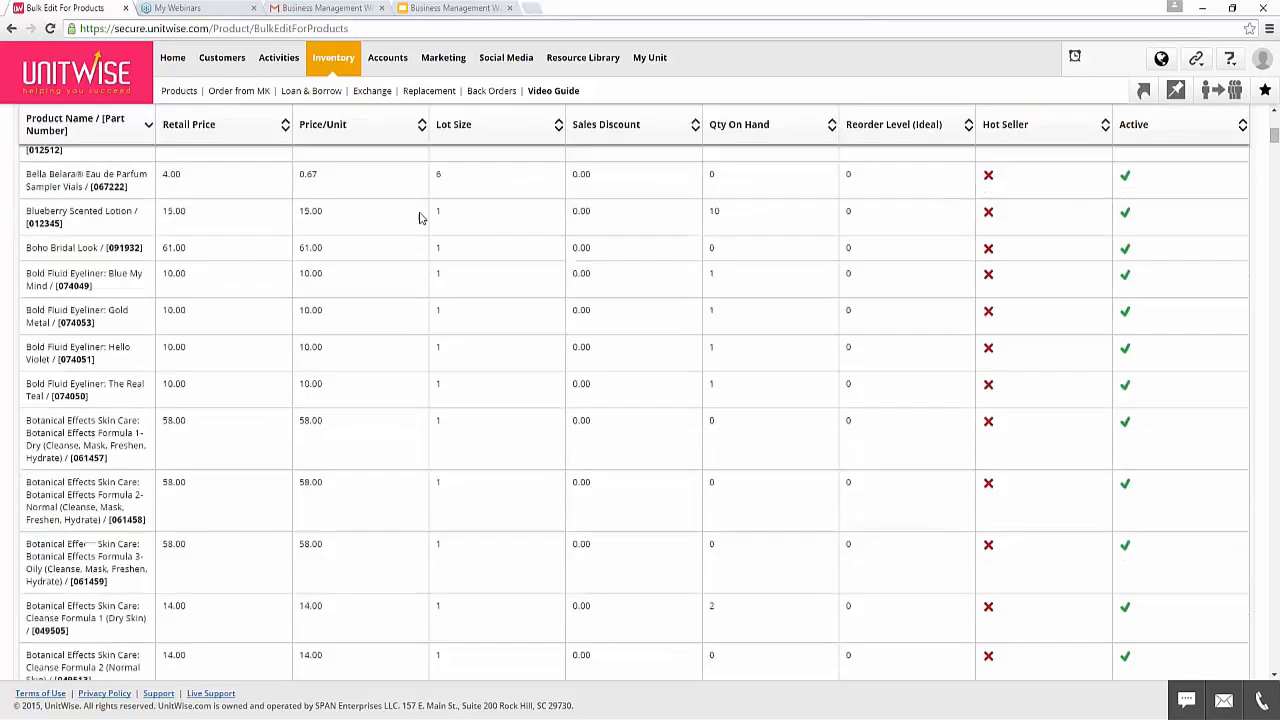
scroll(740, 330, down, 4)
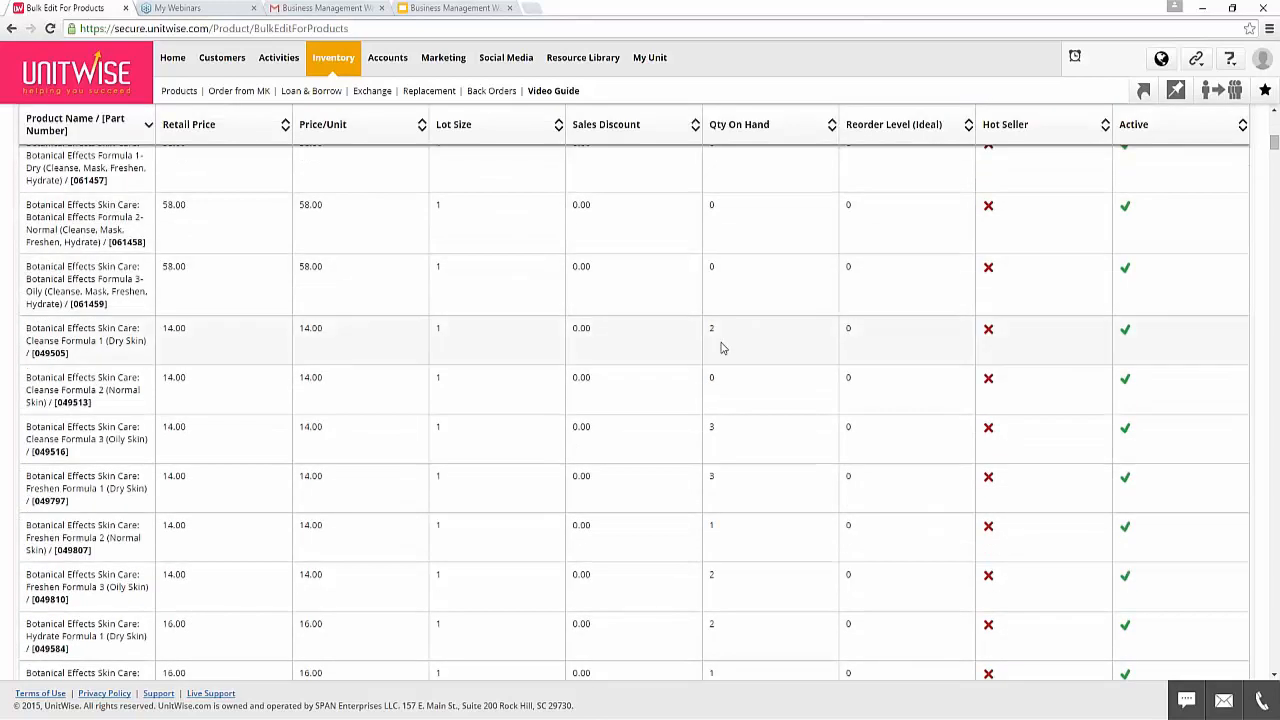
scroll(725, 370, down, 3)
scroll(725, 335, up, 12)
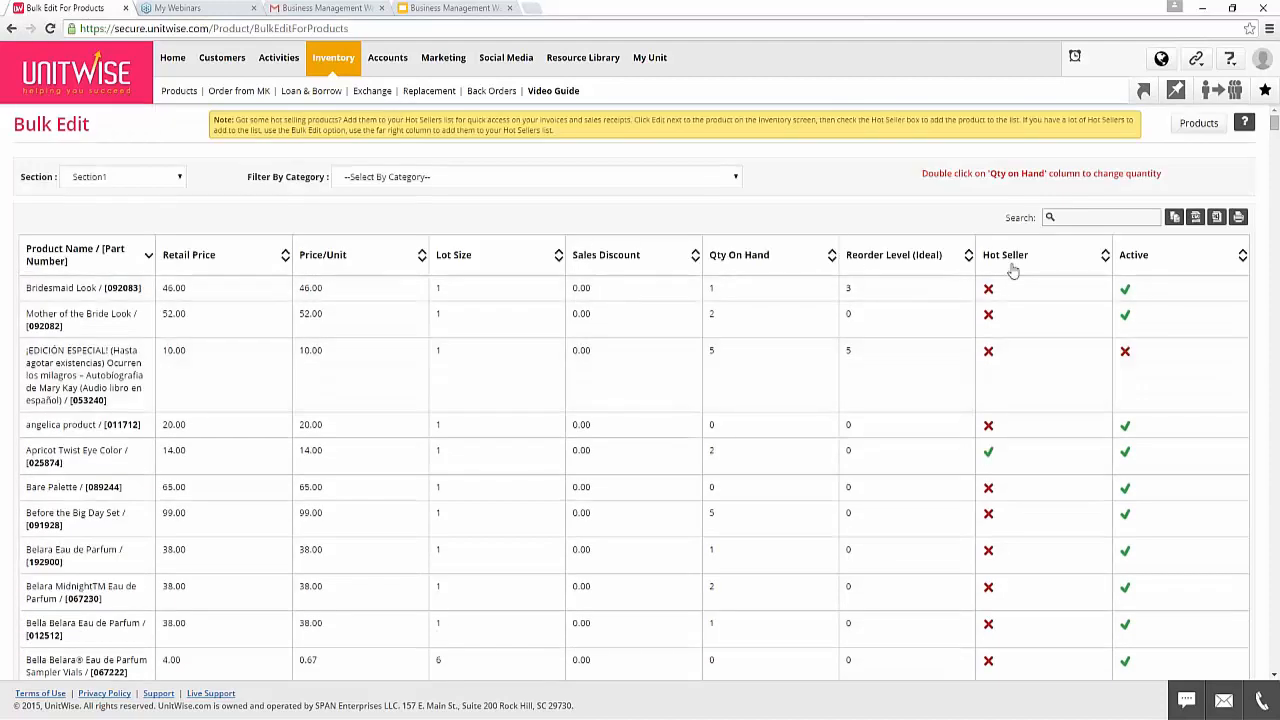
Set the ideal reorder level to 5 for Mother of the Bride Look and 4 for angelica product.
double_click(853, 318)
text(8)
key(Return)
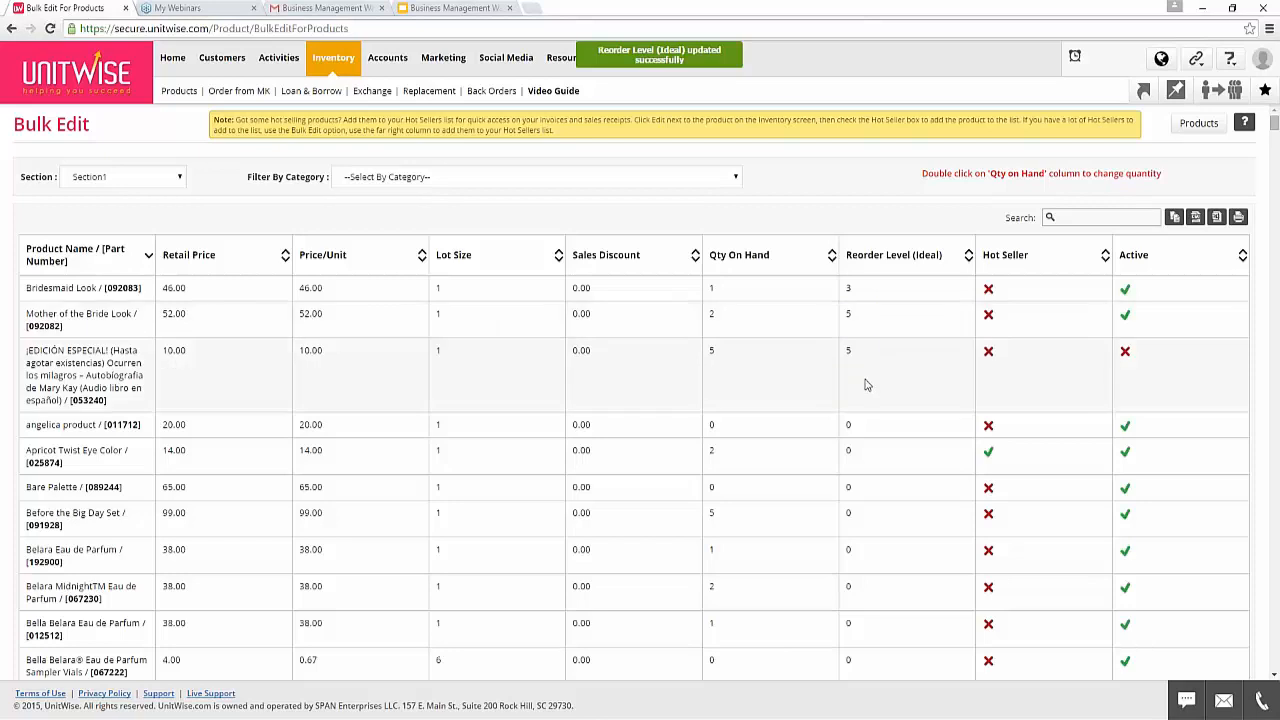
double_click(856, 428)
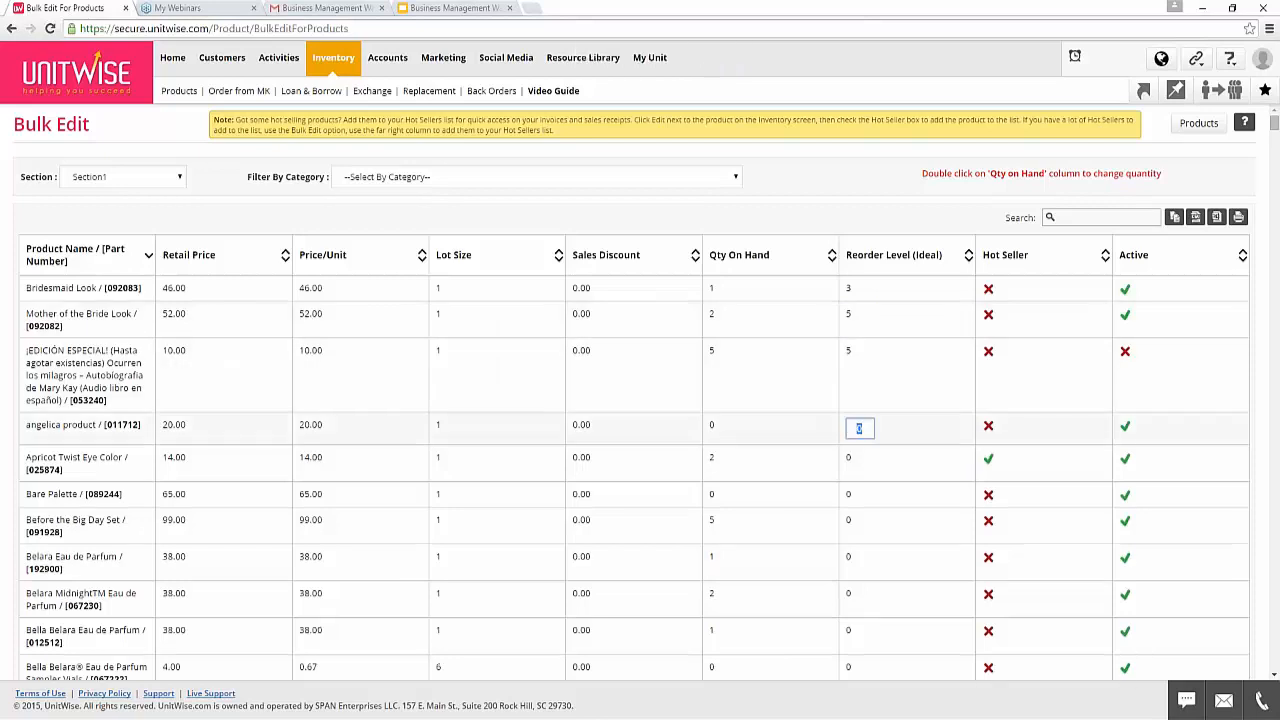
text(4)
key(Return)
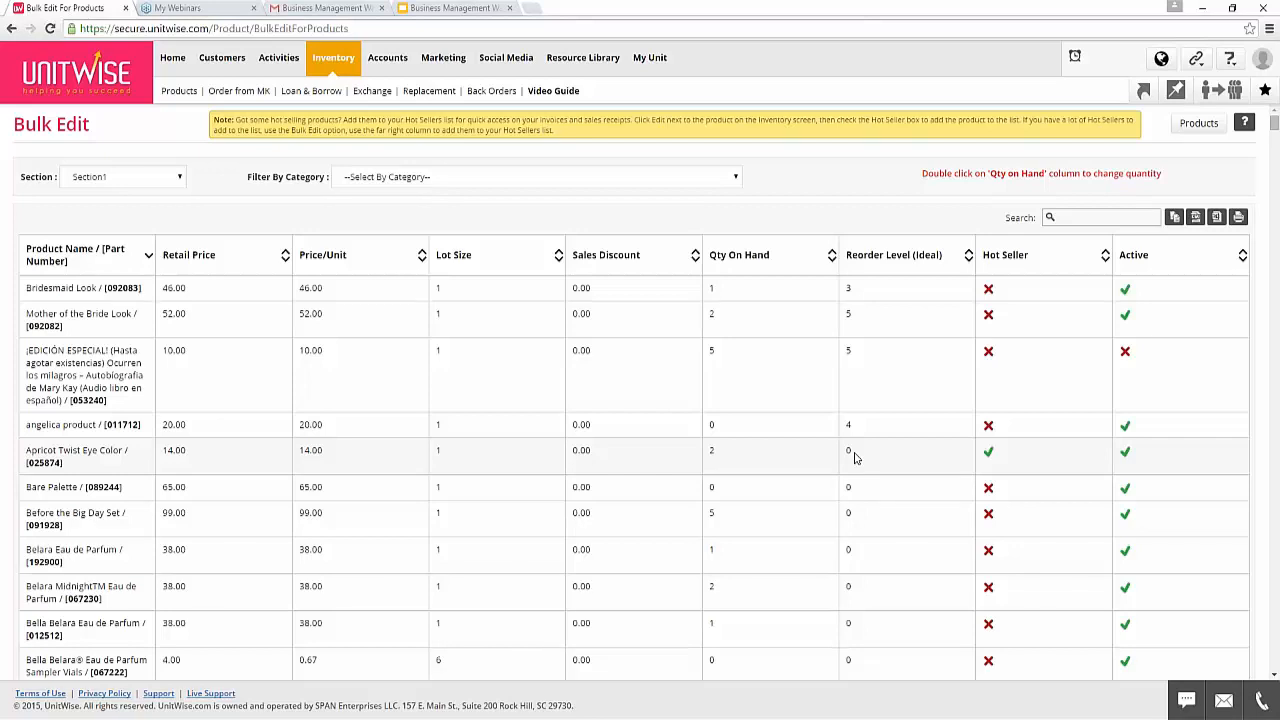
Set the ideal reorder level to 2 for Before the Big Day Set and 20 for Bella Belara Eau de Parfum Sampler Vials.
scroll(865, 458, down, 1)
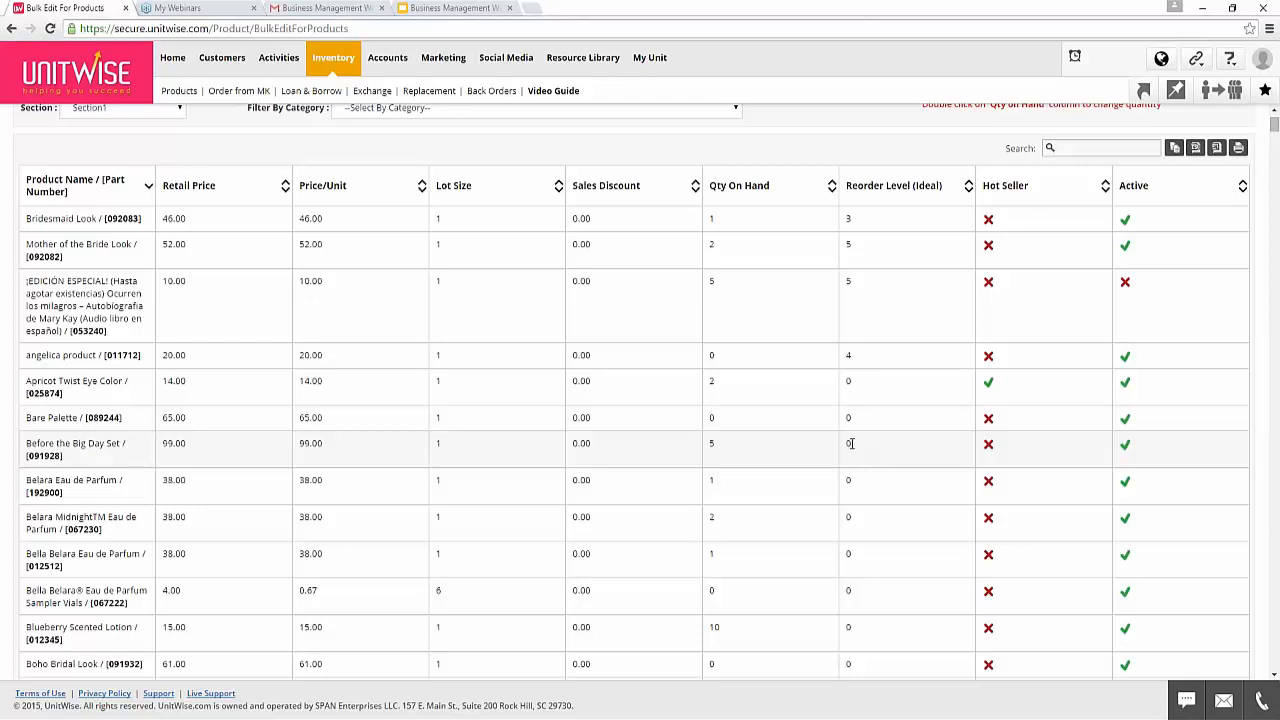
double_click(851, 443)
text(2)
click(876, 494)
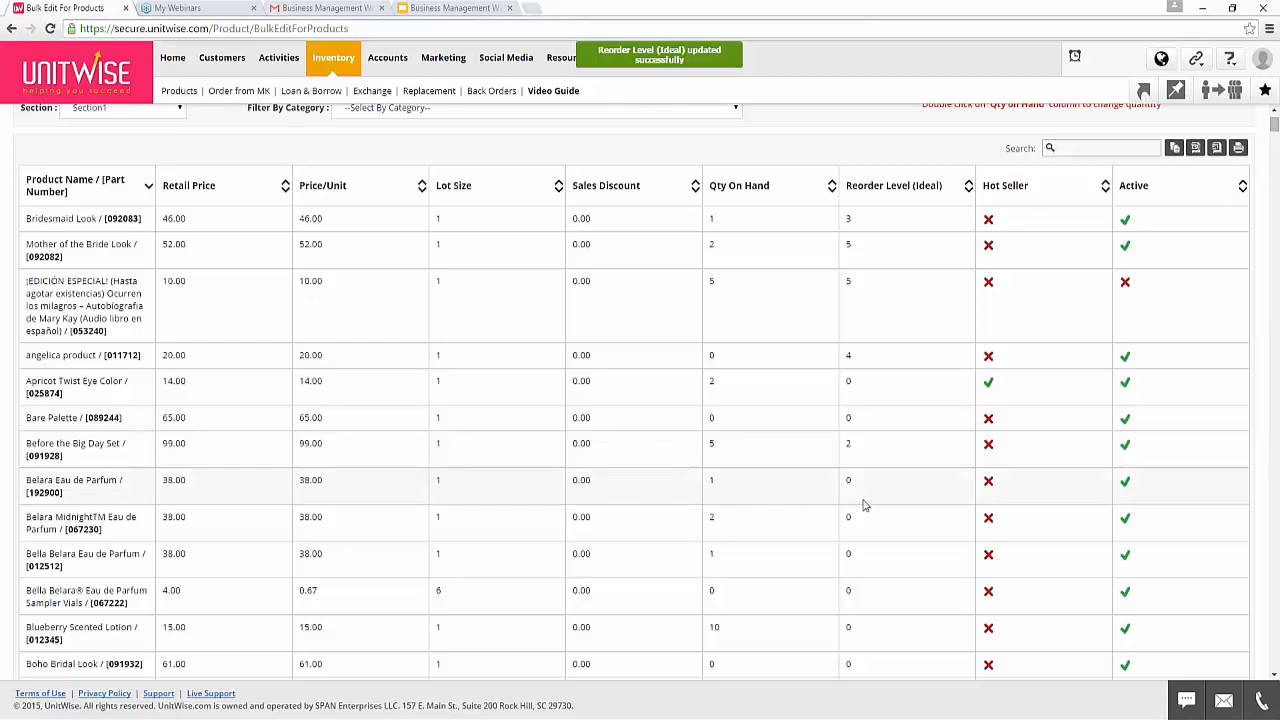
double_click(858, 592)
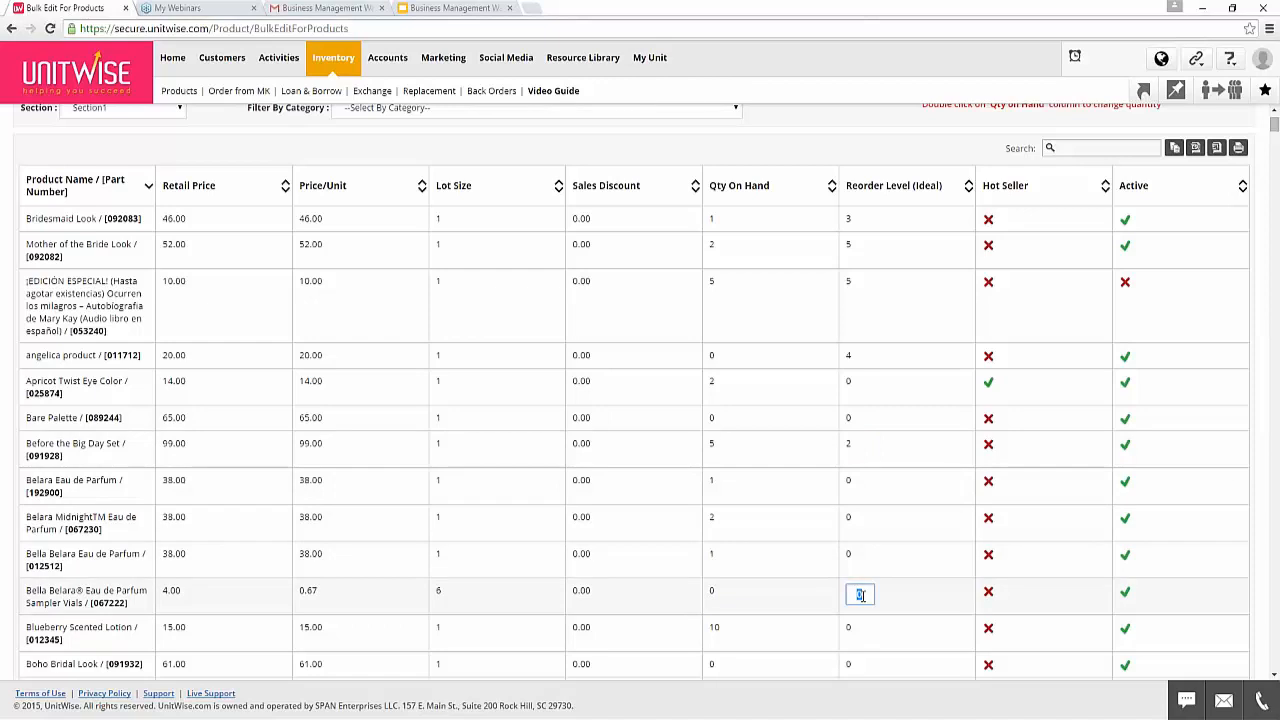
text(20)
key(Return)
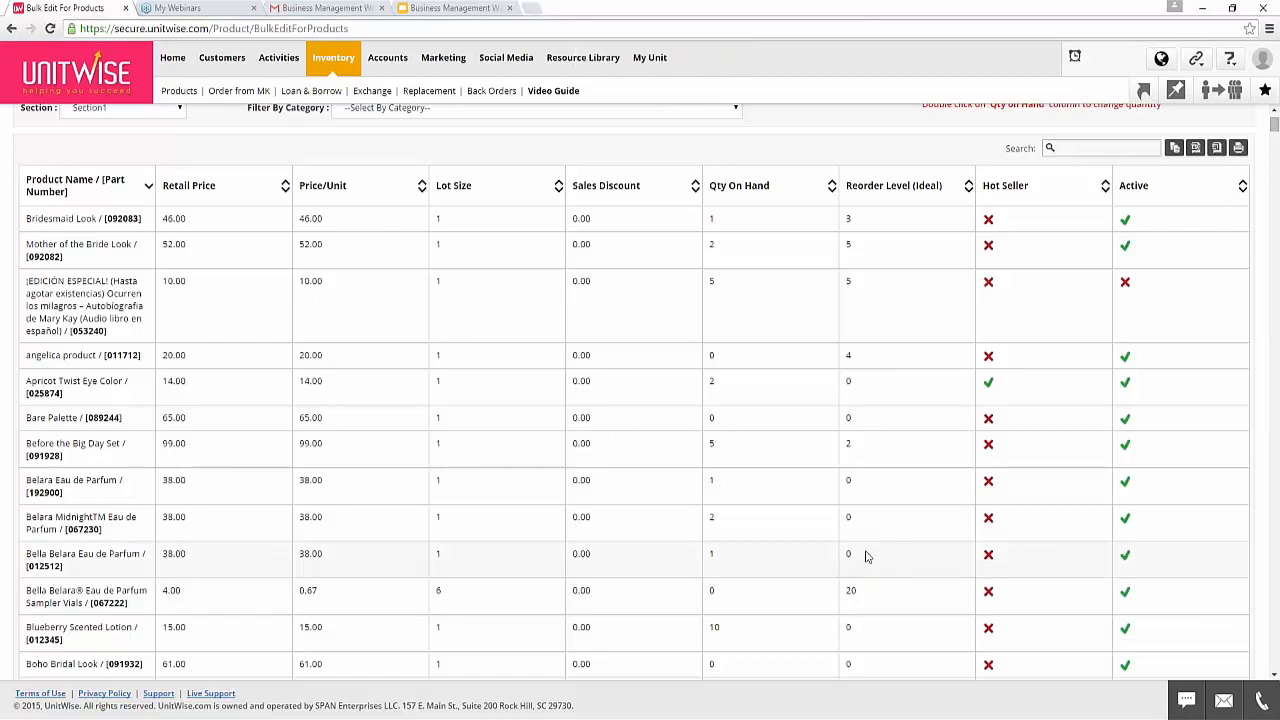
Mark Blueberry Scented Lotion and Bold Fluid Eyeliner: Blue My Mind as hot sellers.
scroll(880, 543, up, 2)
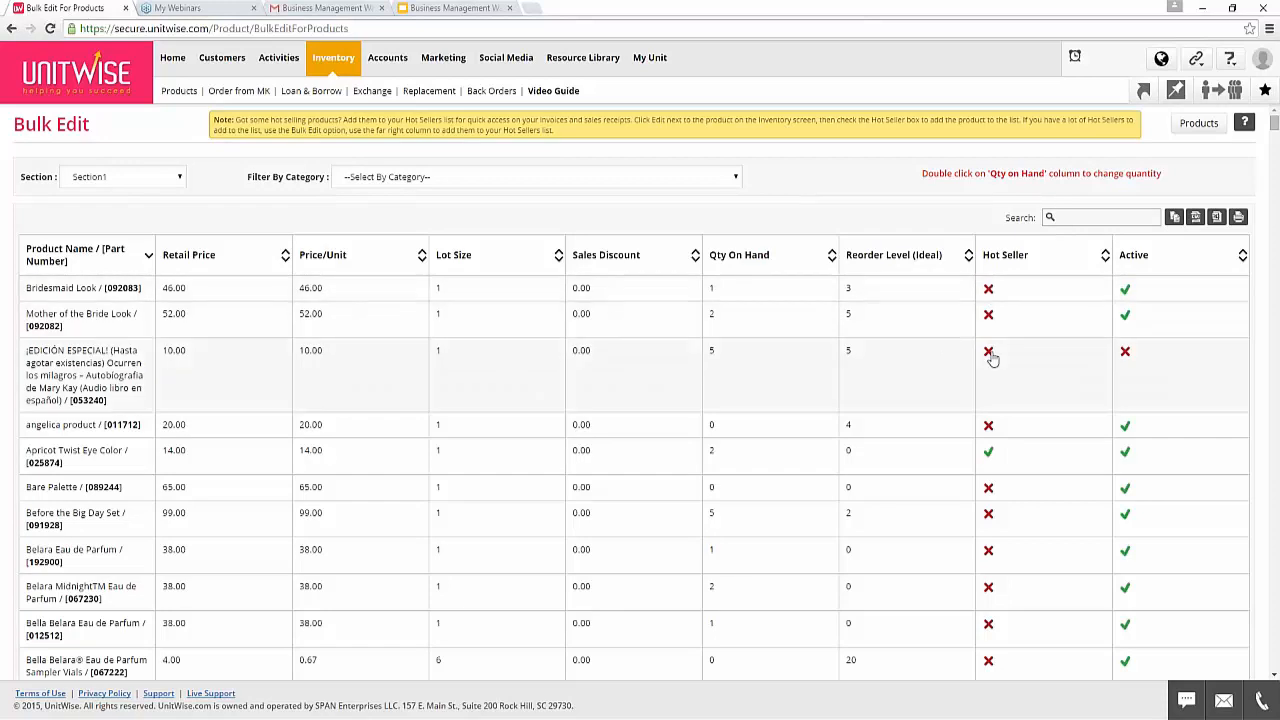
scroll(996, 371, down, 2)
scroll(996, 371, down, 1)
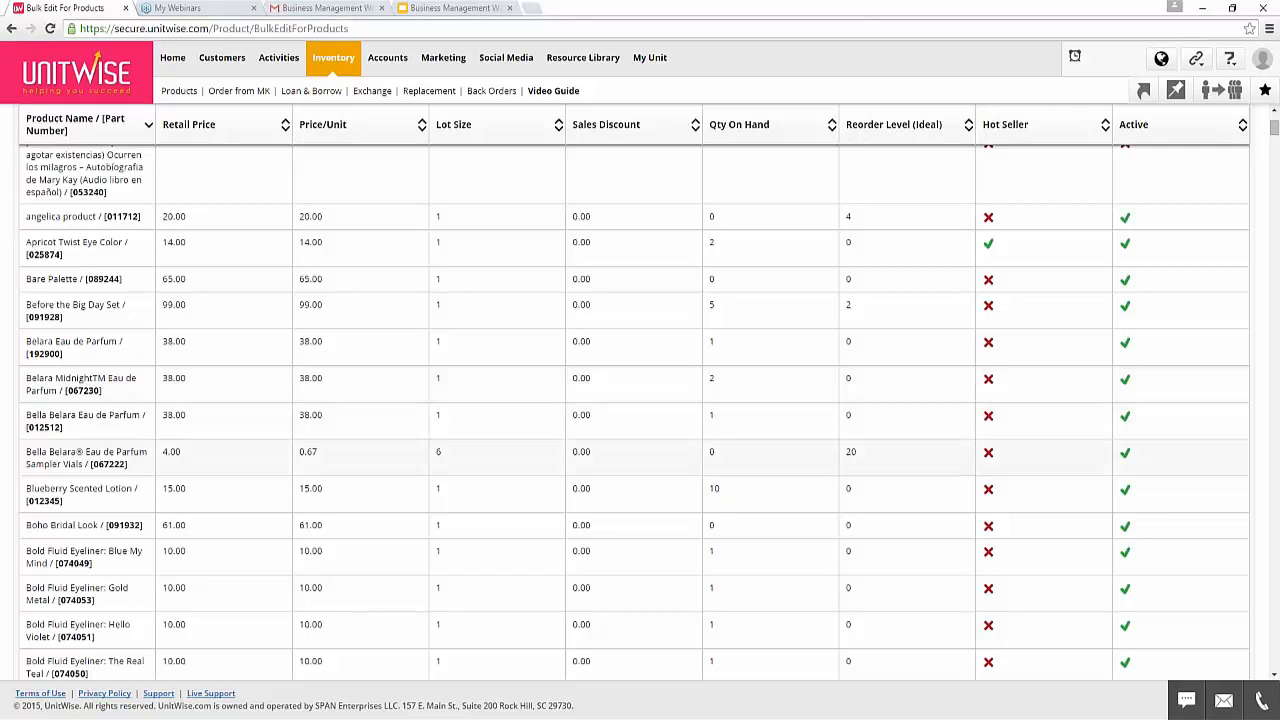
click(988, 494)
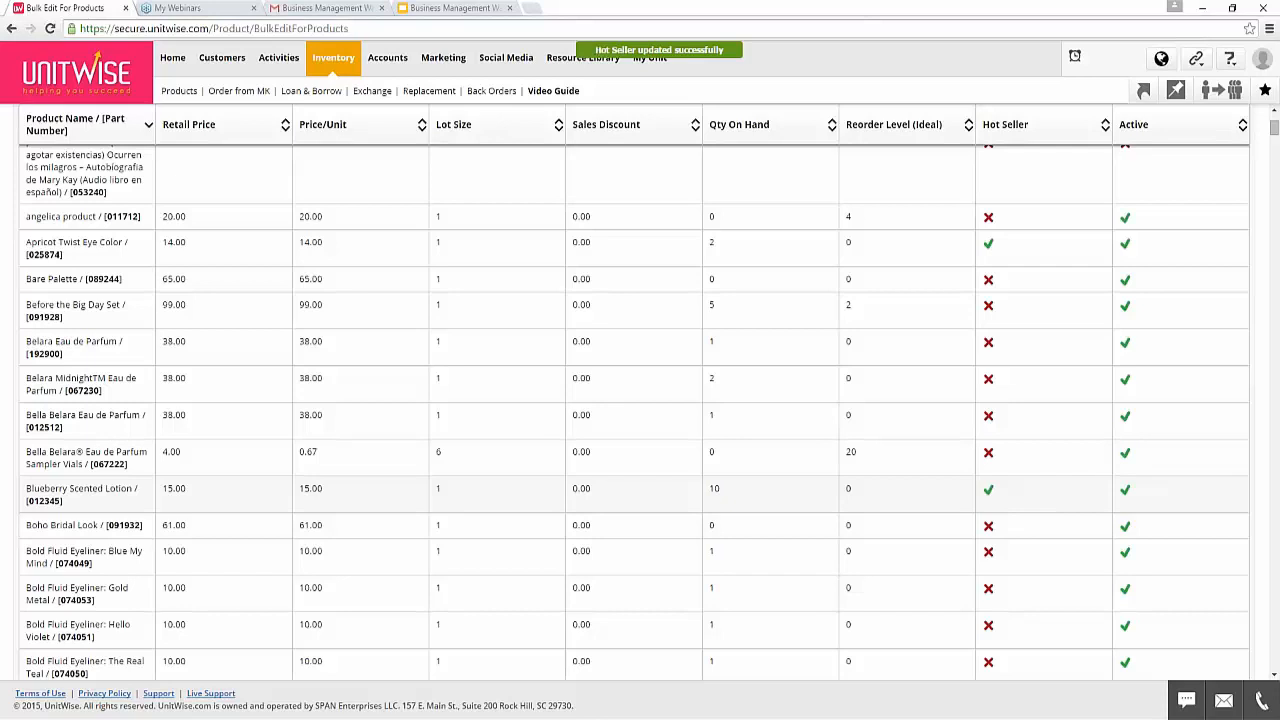
click(988, 556)
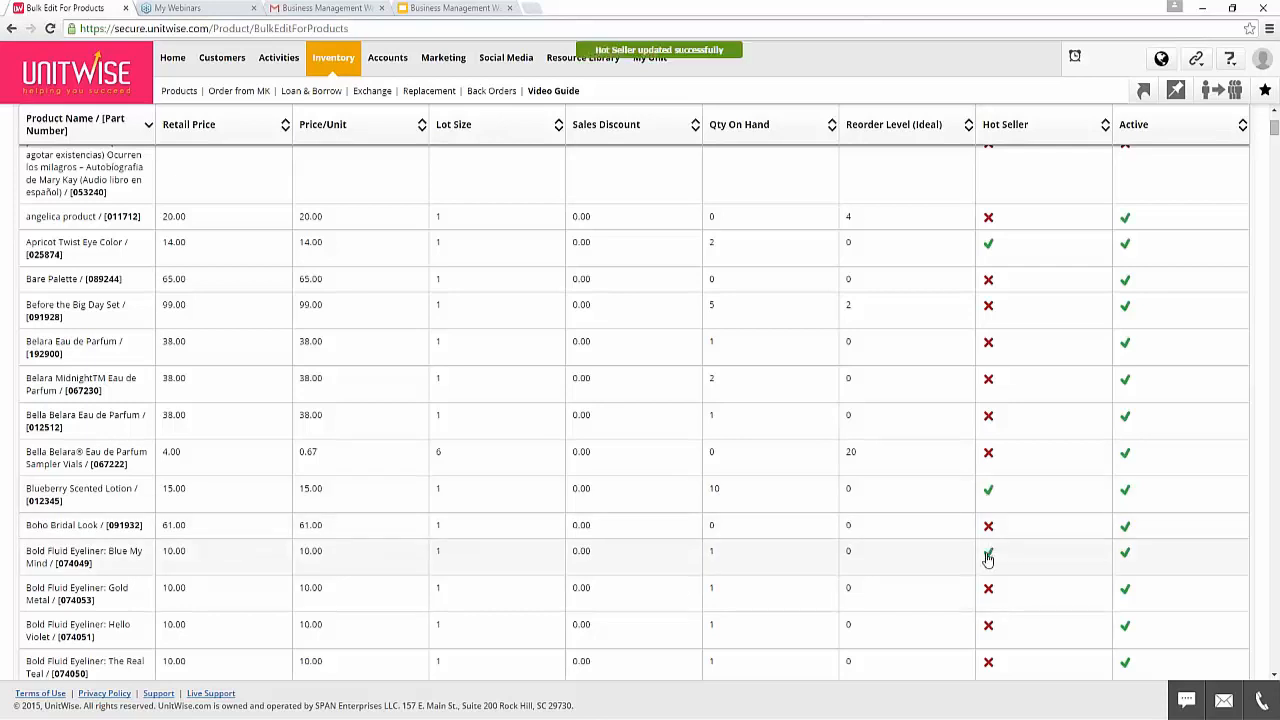
Switch the hot seller mark on and off for Botanical Effects Formula 3-Oily, and remove it from Blueberry Scented Lotion.
scroll(988, 558, down, 3)
scroll(988, 557, down, 1)
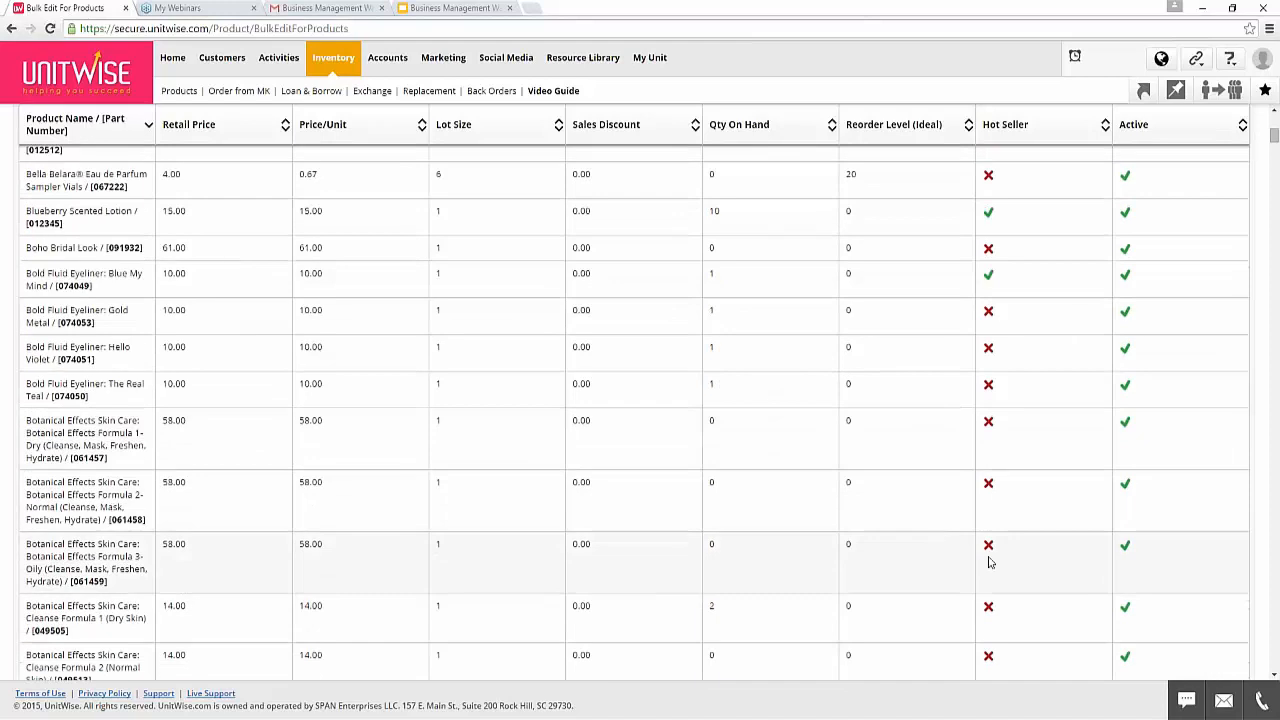
click(988, 550)
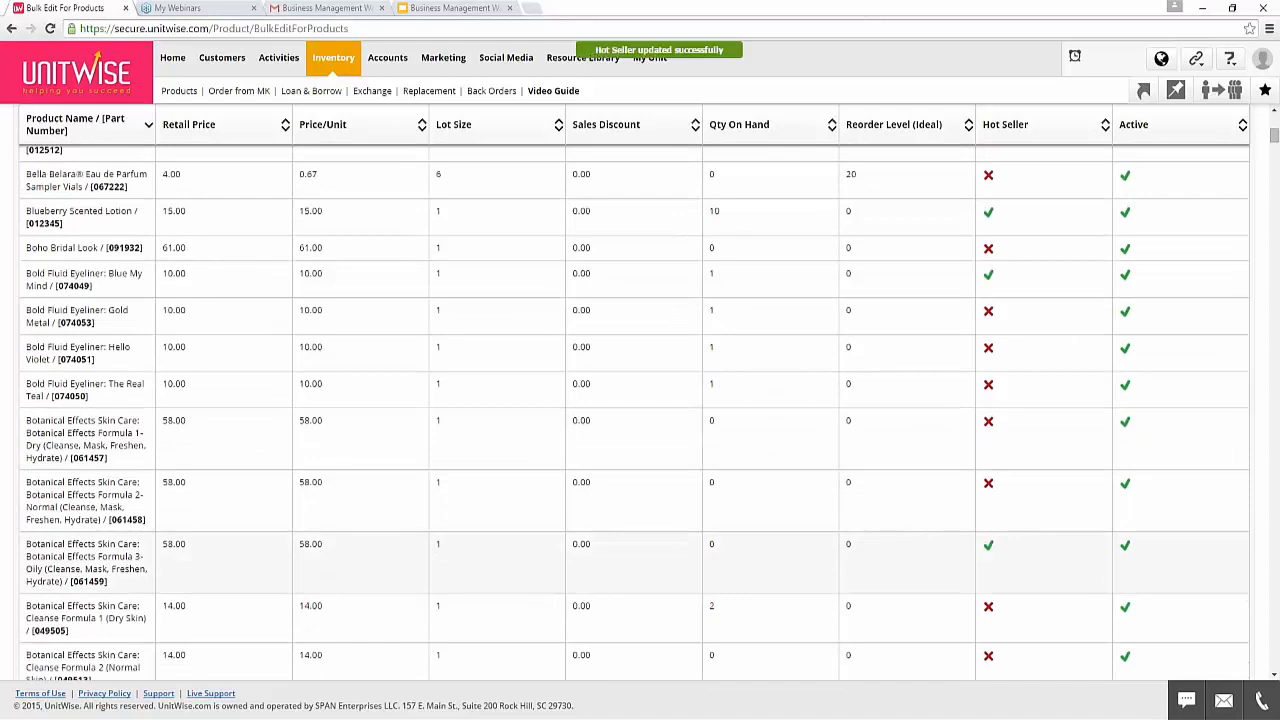
click(988, 547)
scroll(988, 551, up, 3)
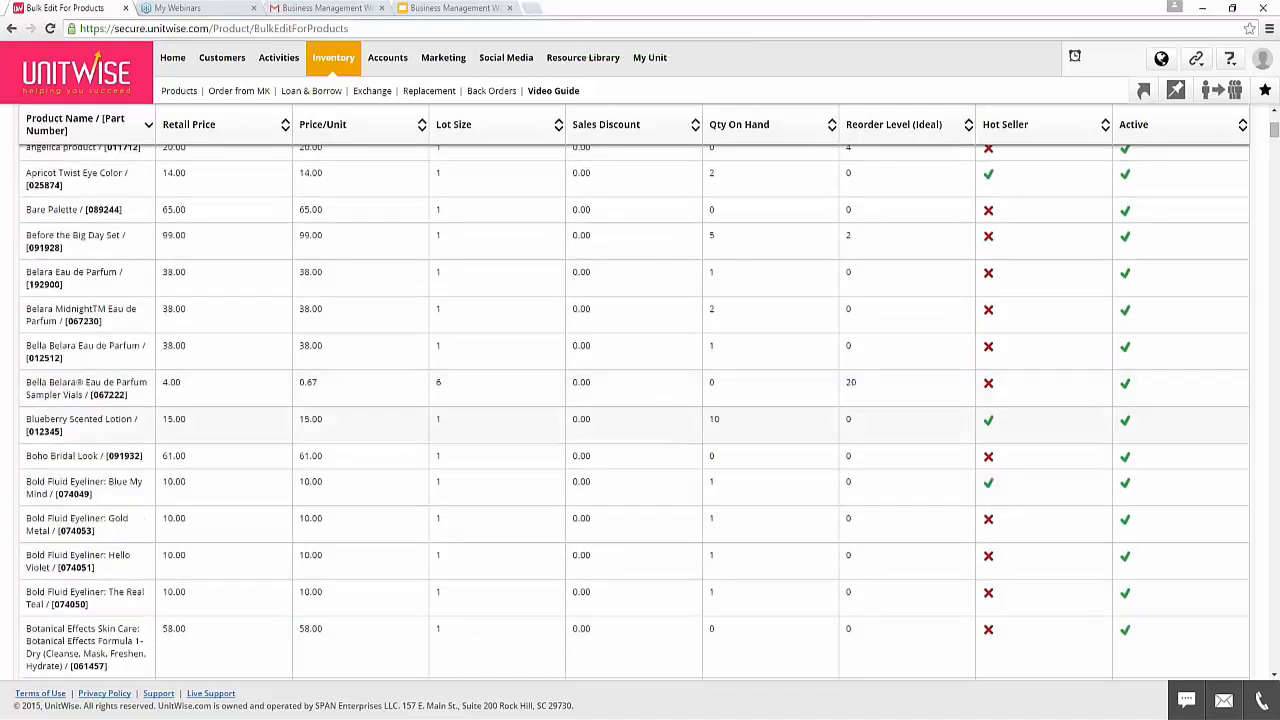
click(989, 421)
scroll(1006, 457, up, 4)
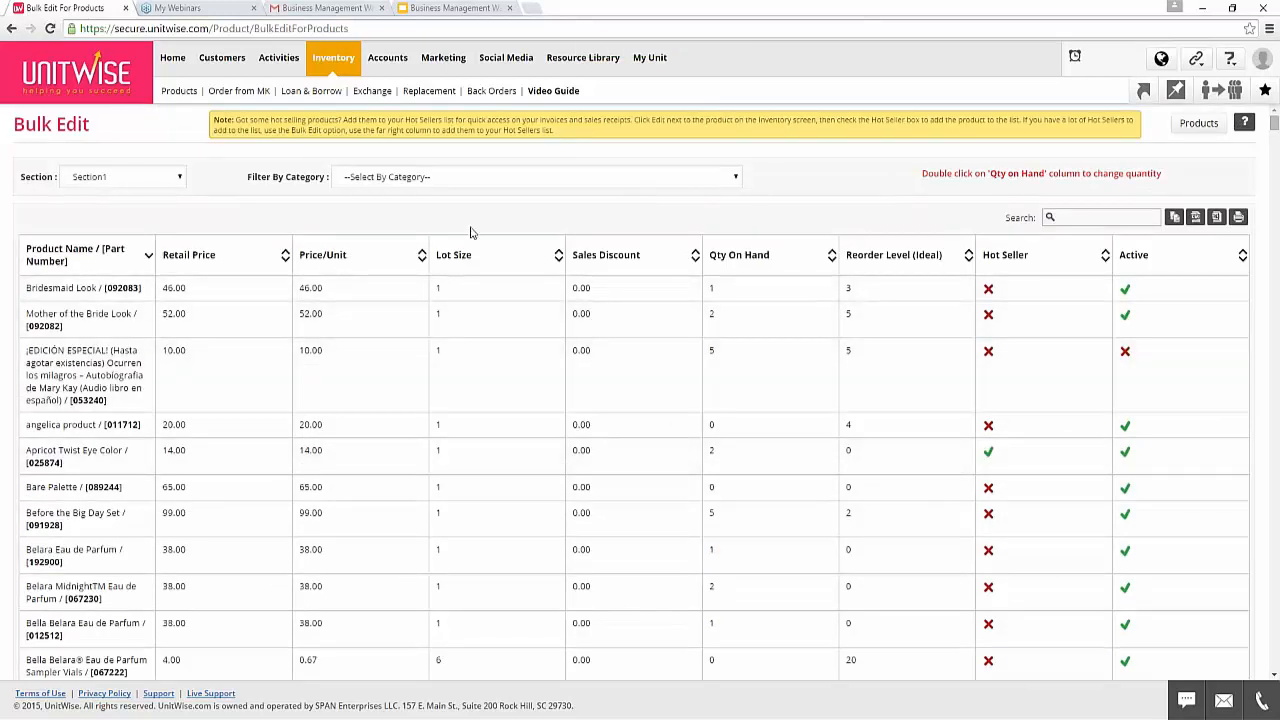
Leave bulk editing for the Products page and start a new purchase order under Order from MK.
click(335, 64)
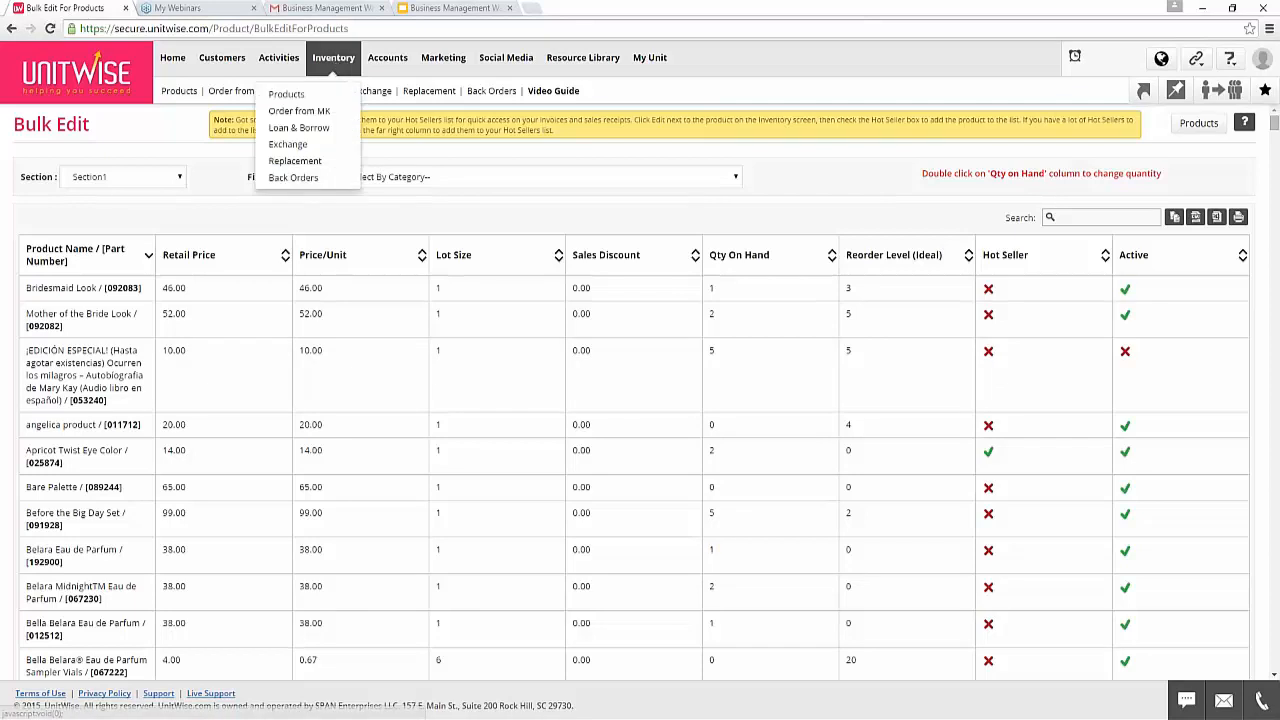
click(303, 94)
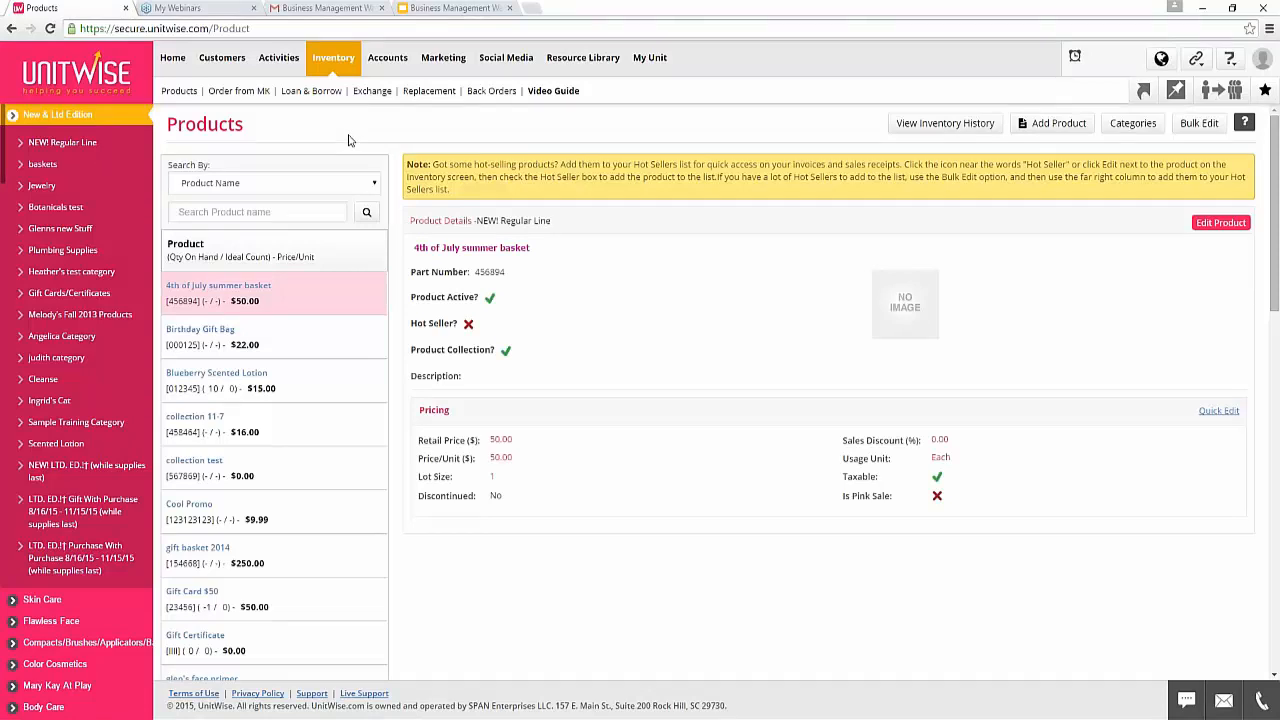
click(231, 93)
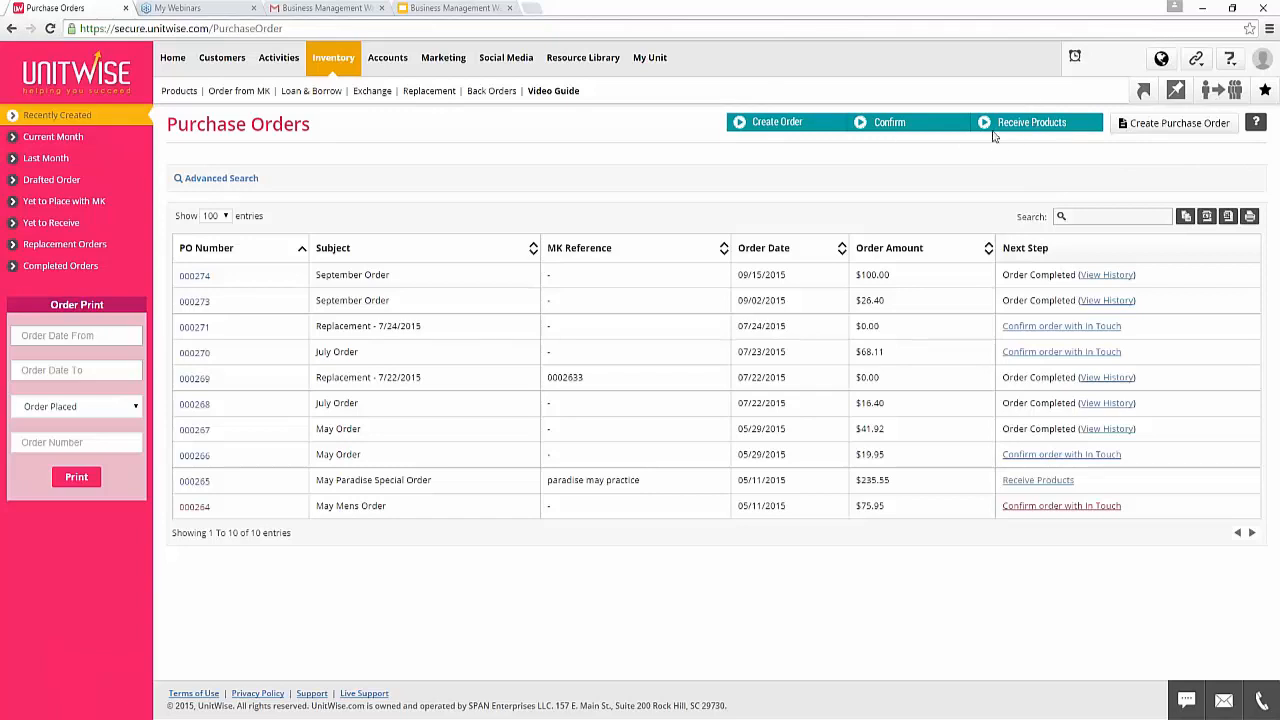
click(1187, 132)
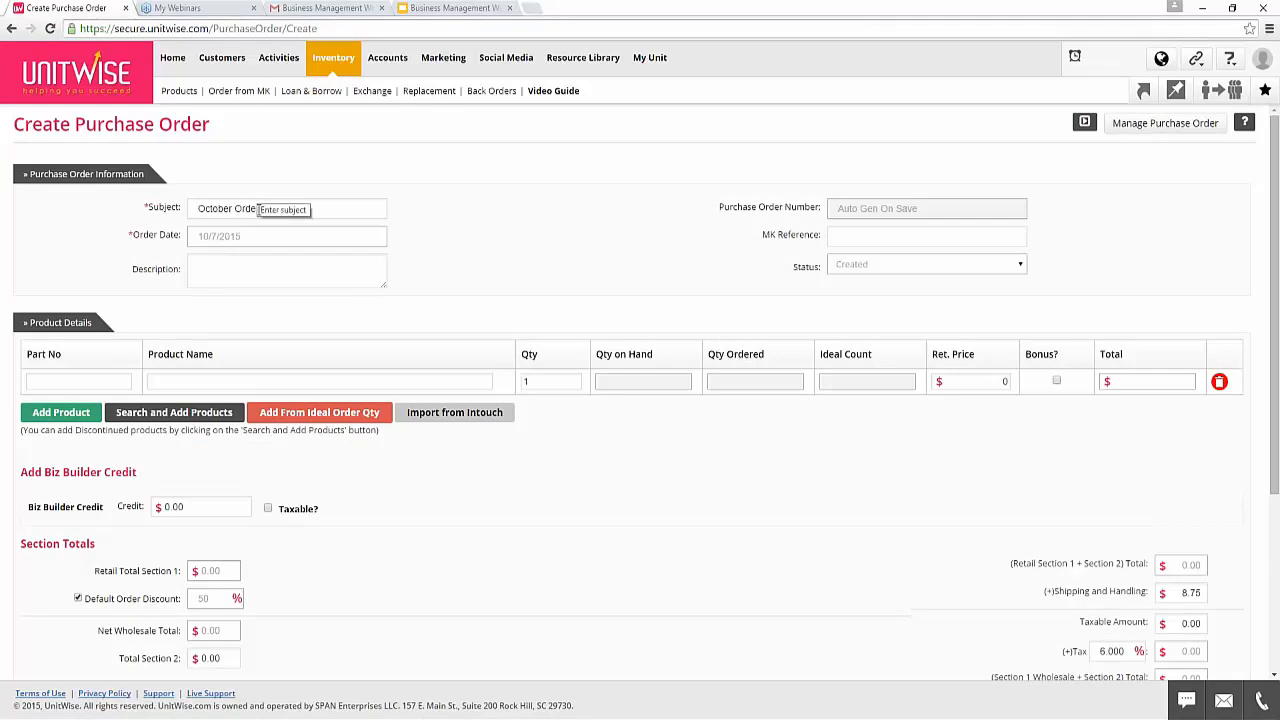
click(275, 209)
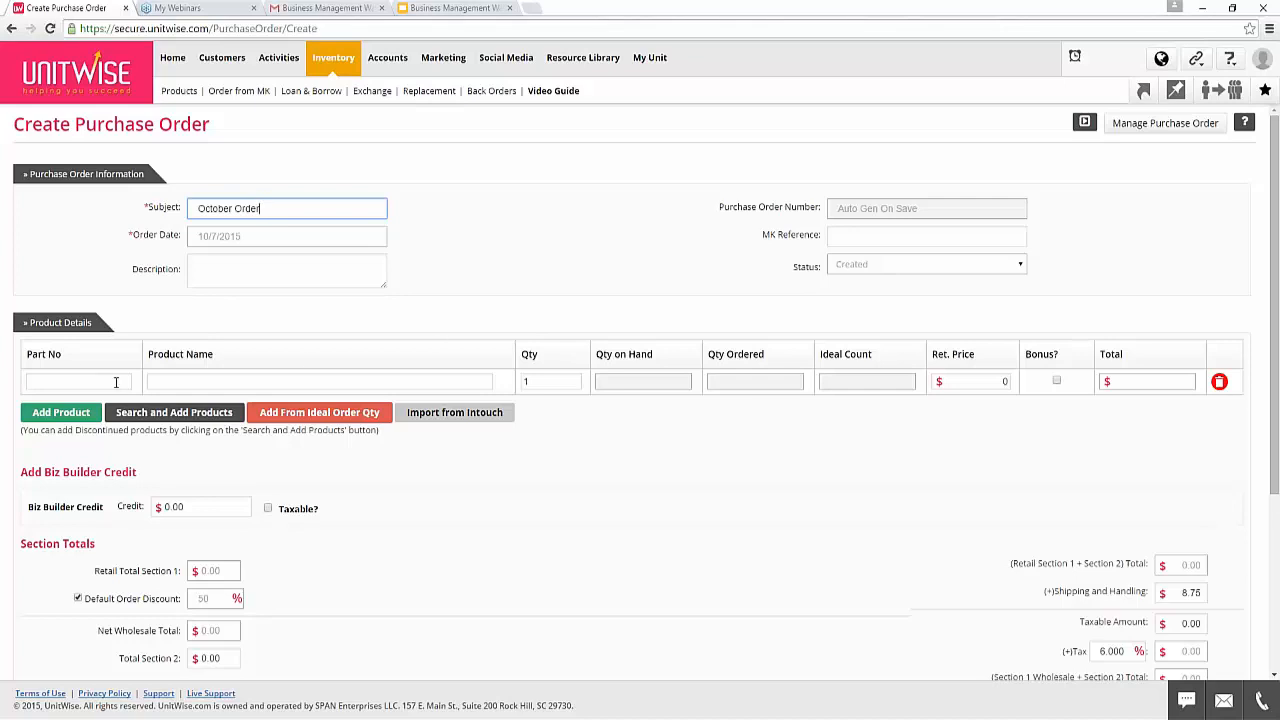
View the Import from Intouch instructions and URL field for the purchase order, and close the dialog without importing.
click(448, 416)
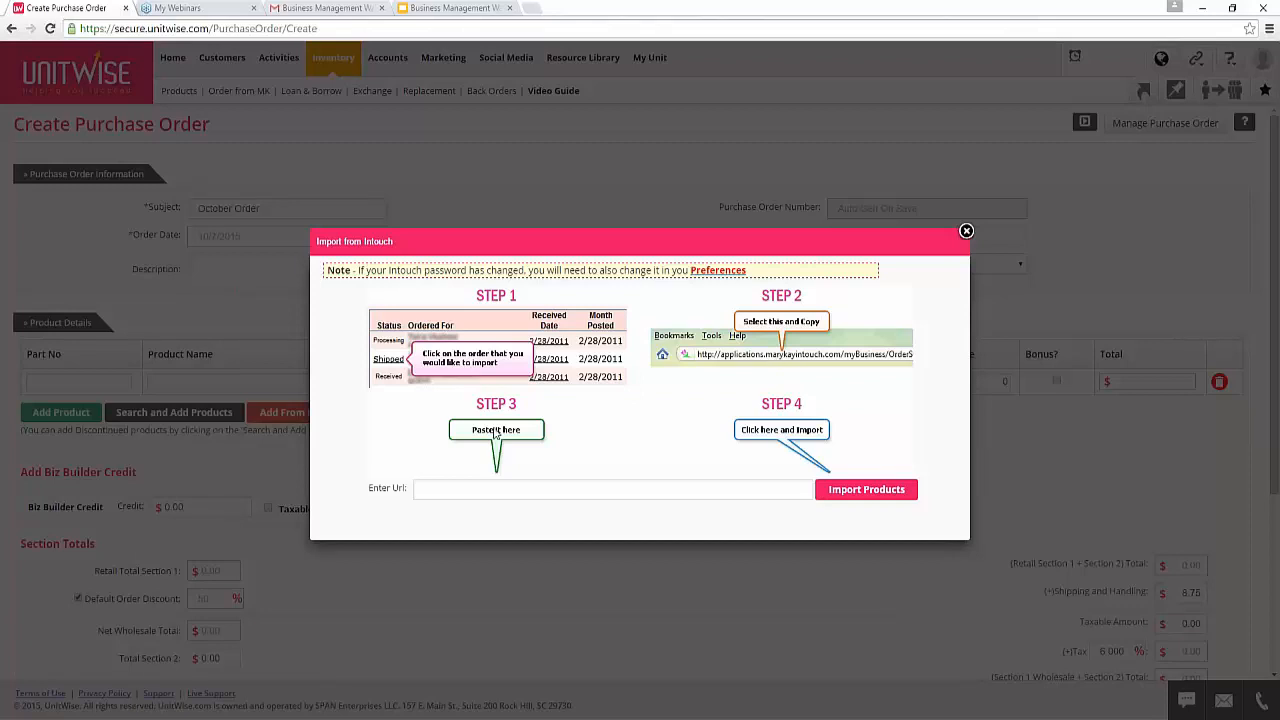
click(461, 488)
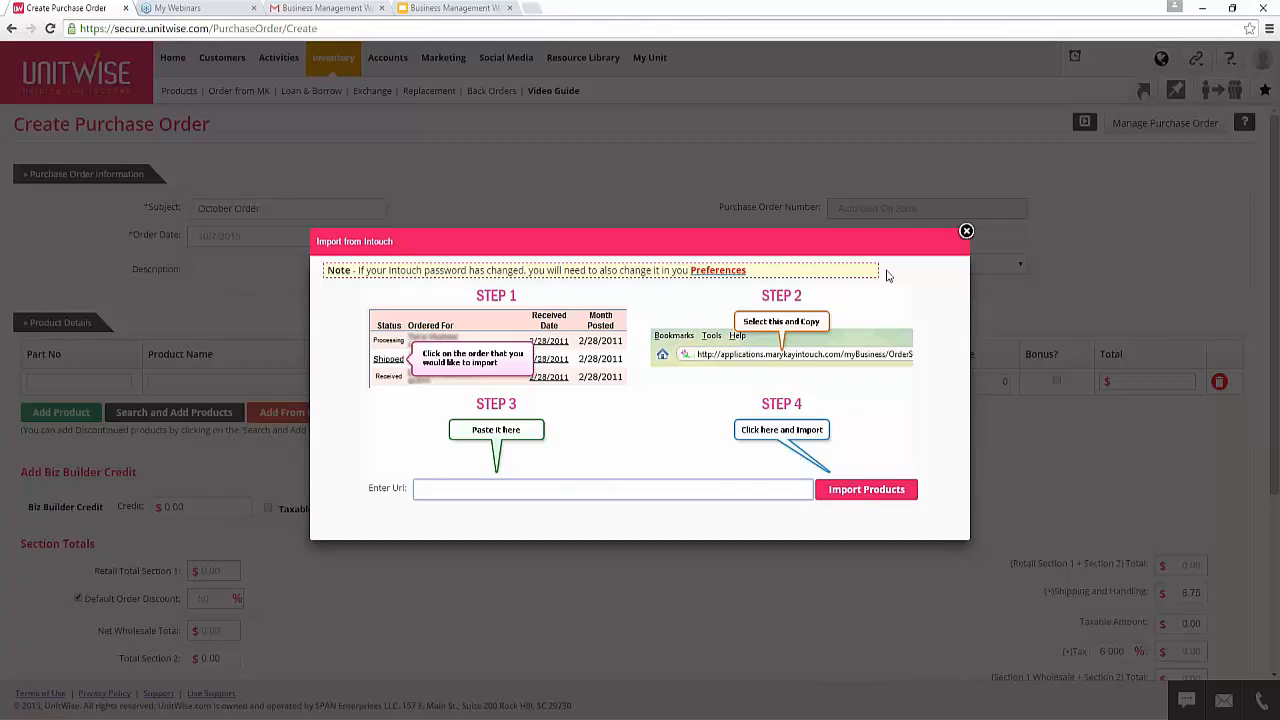
click(966, 231)
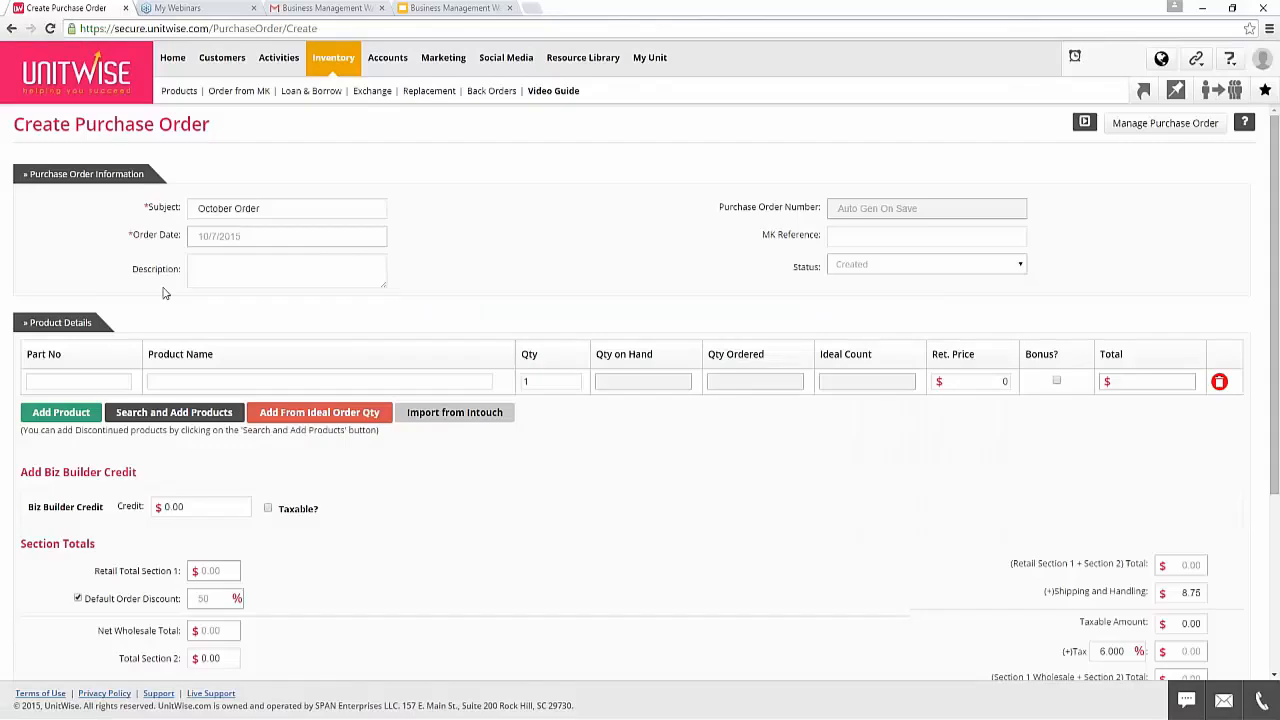
Leave the October purchase order without saving and open the May Paradise Special Order from the purchase orders list.
click(221, 99)
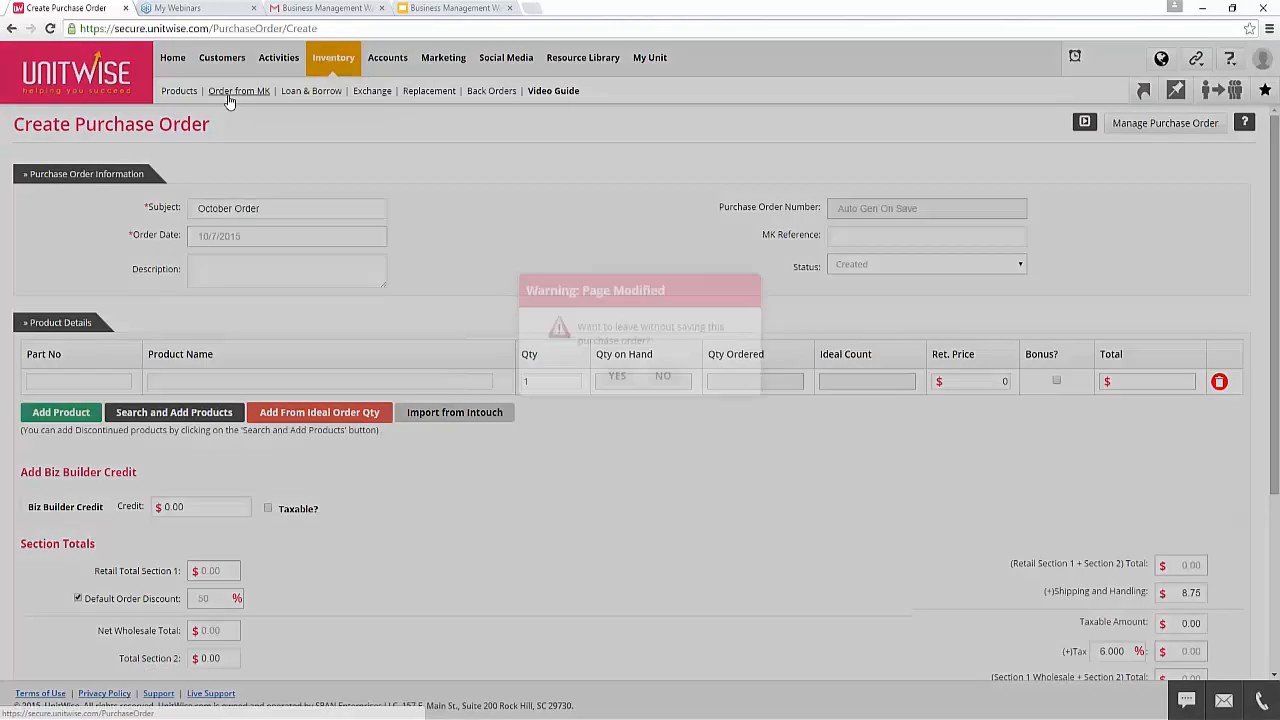
click(625, 373)
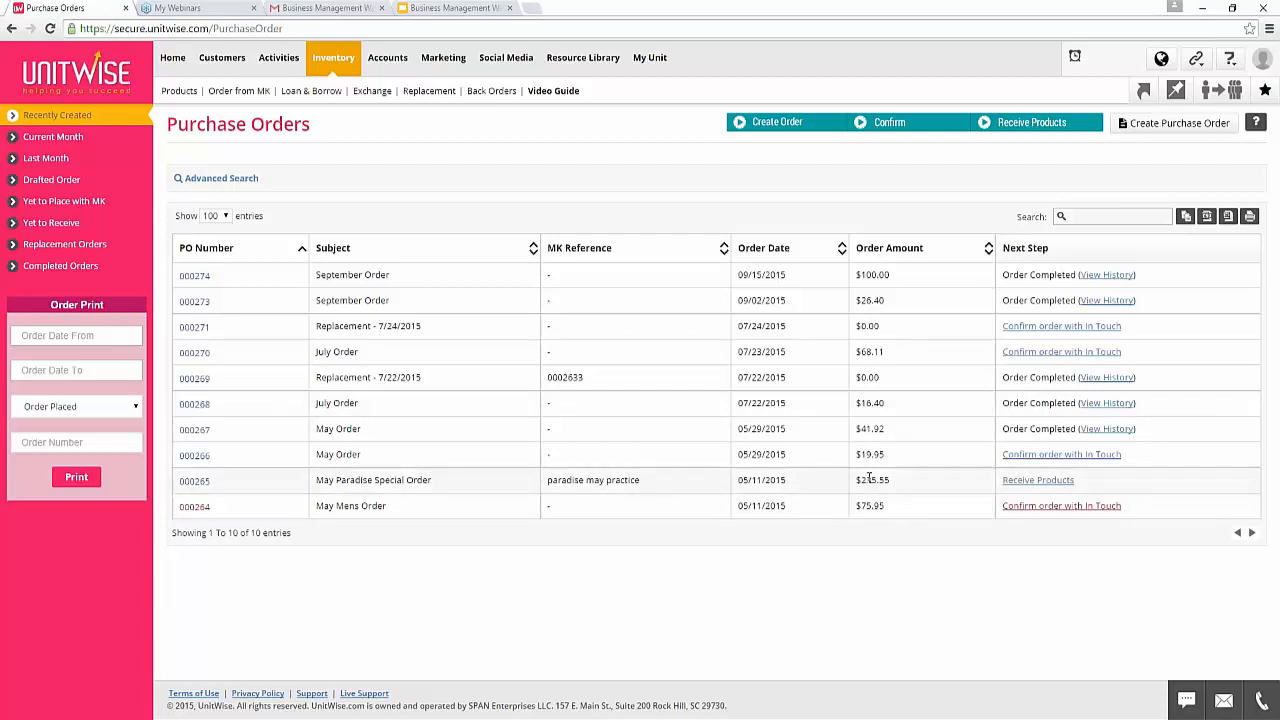
click(430, 480)
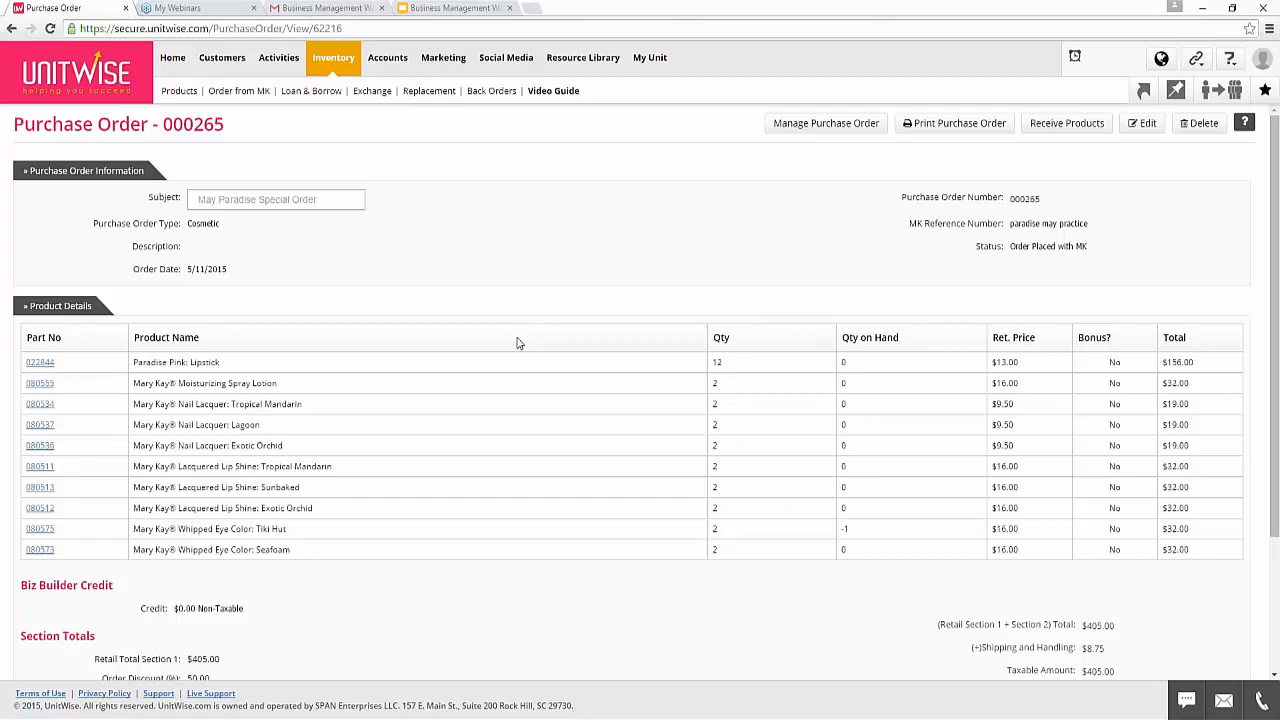
Review the May Paradise Special Order's product details, section totals, tax and payment source.
scroll(518, 340, down, 3)
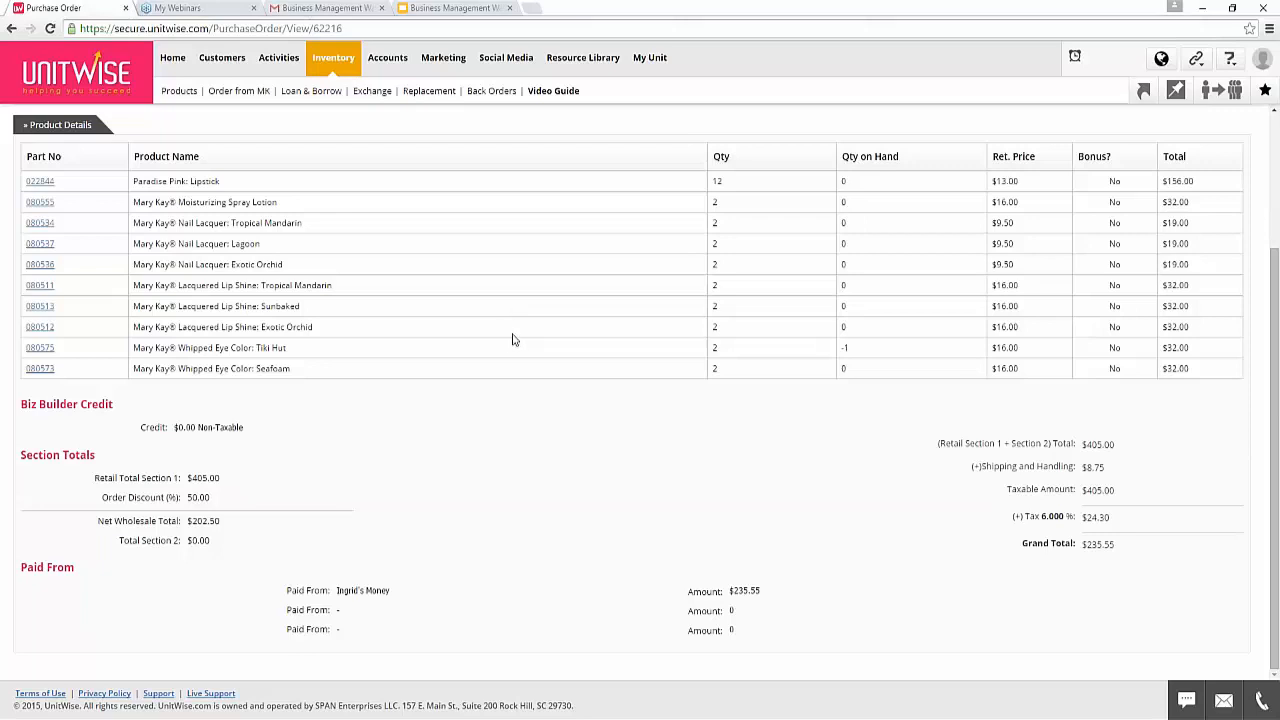
scroll(490, 342, up, 1)
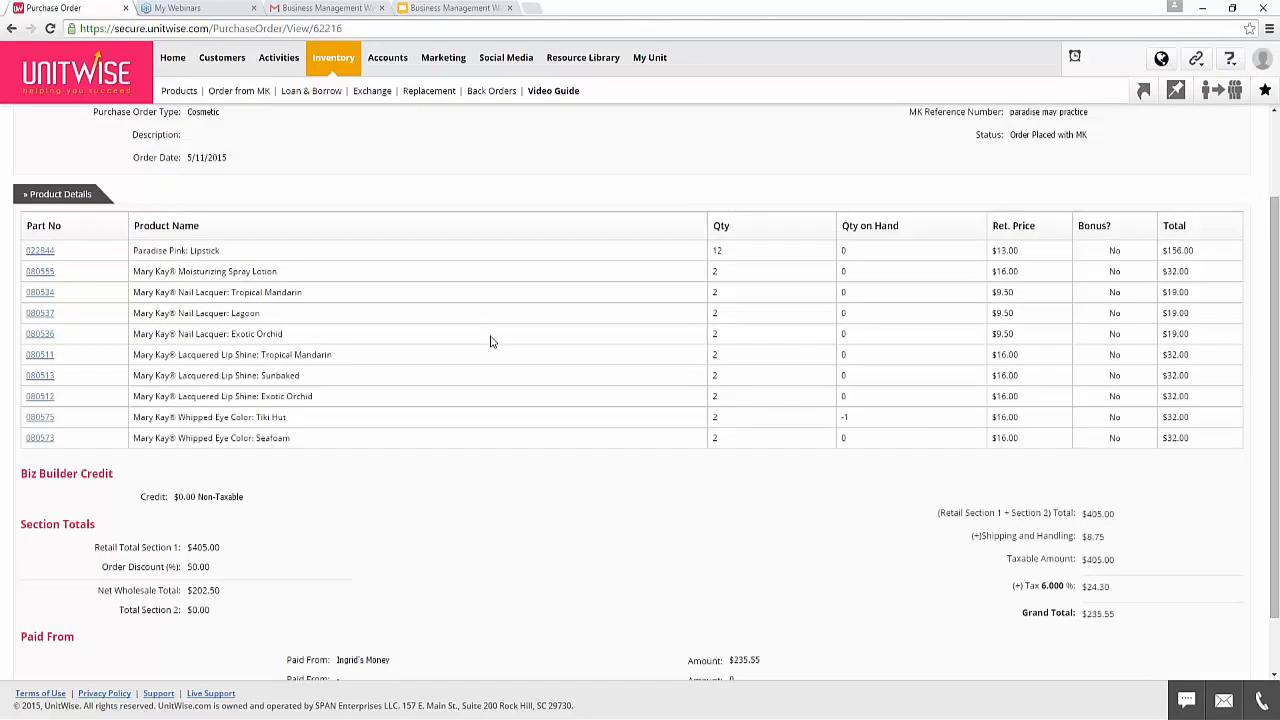
scroll(490, 342, up, 2)
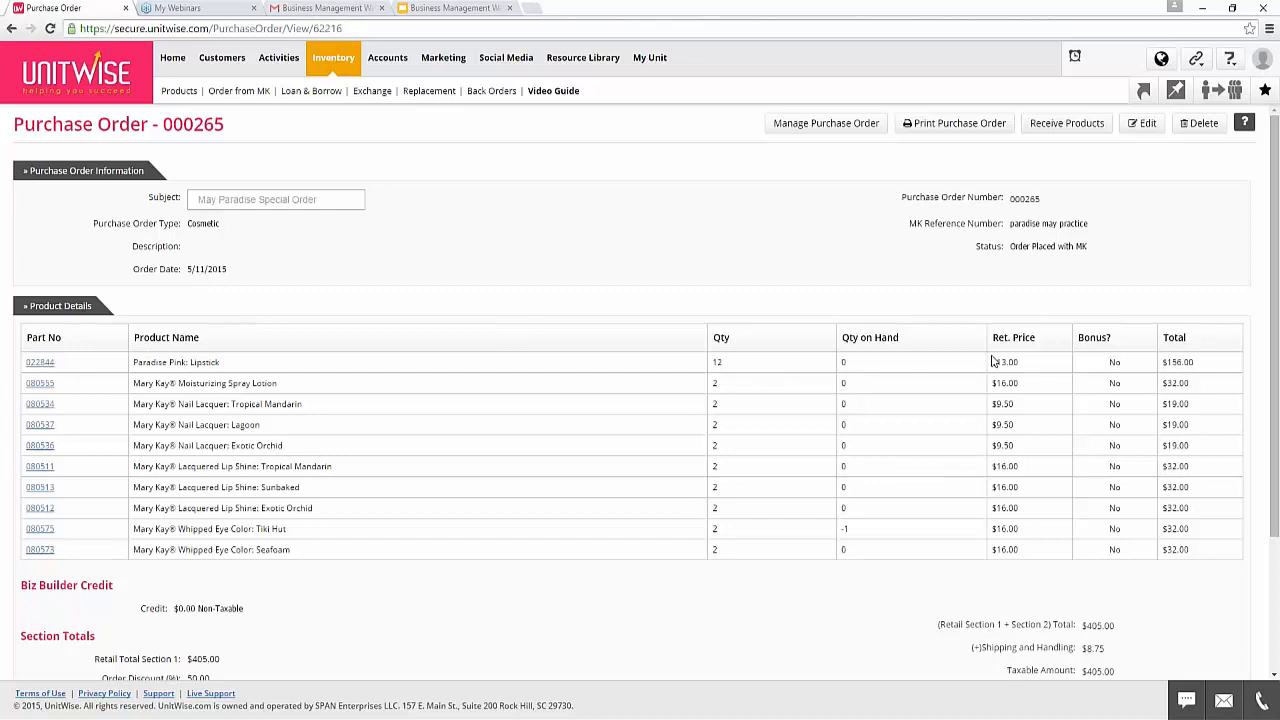
scroll(1163, 531, down, 2)
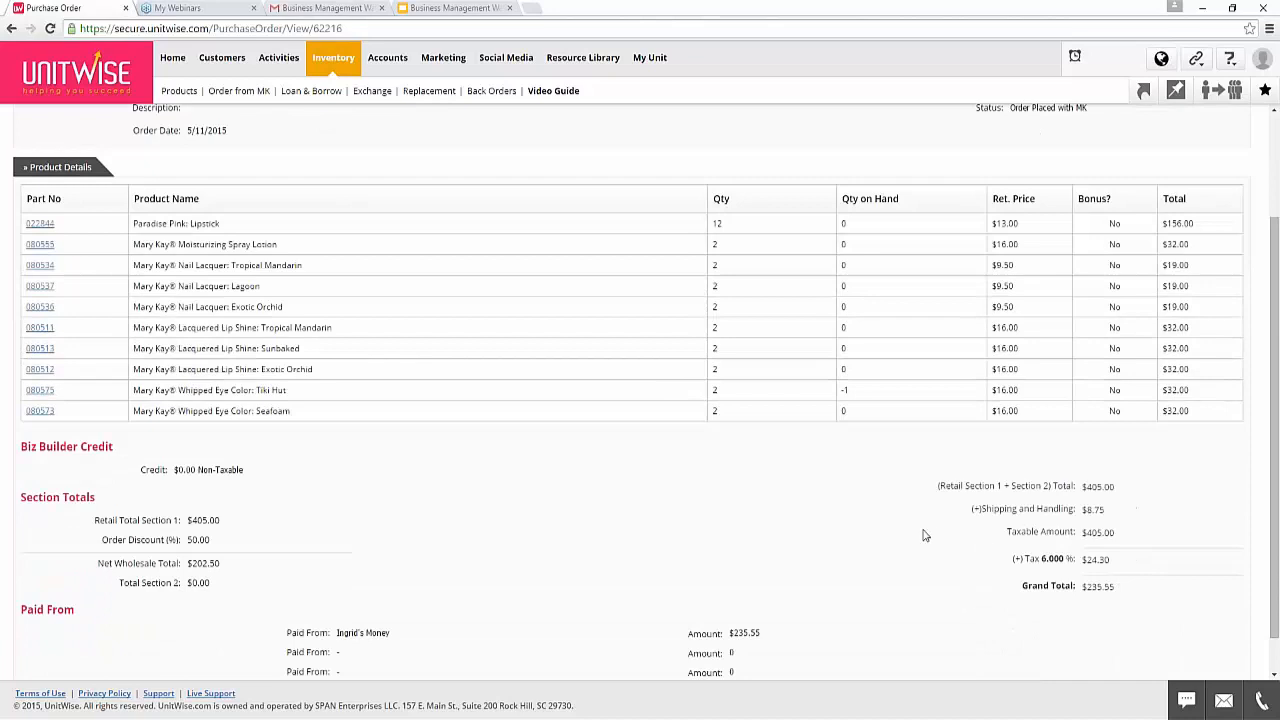
scroll(800, 526, down, 1)
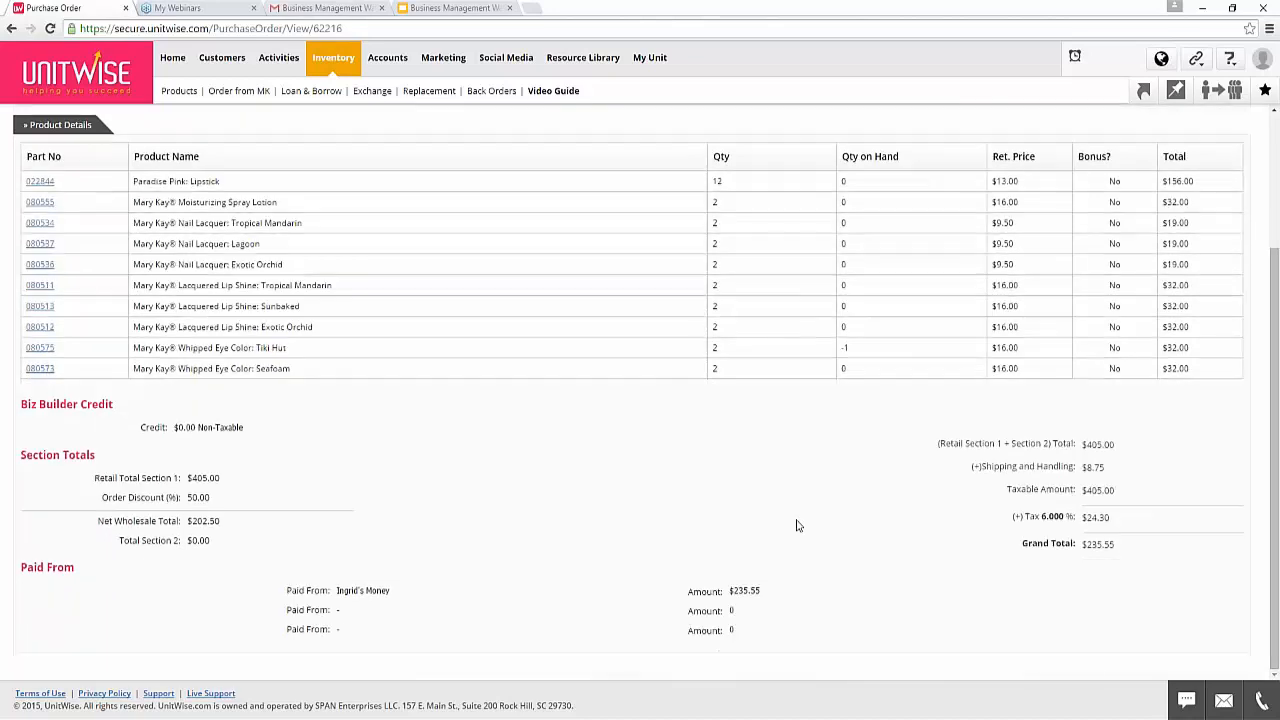
scroll(818, 539, up, 1)
scroll(818, 539, up, 2)
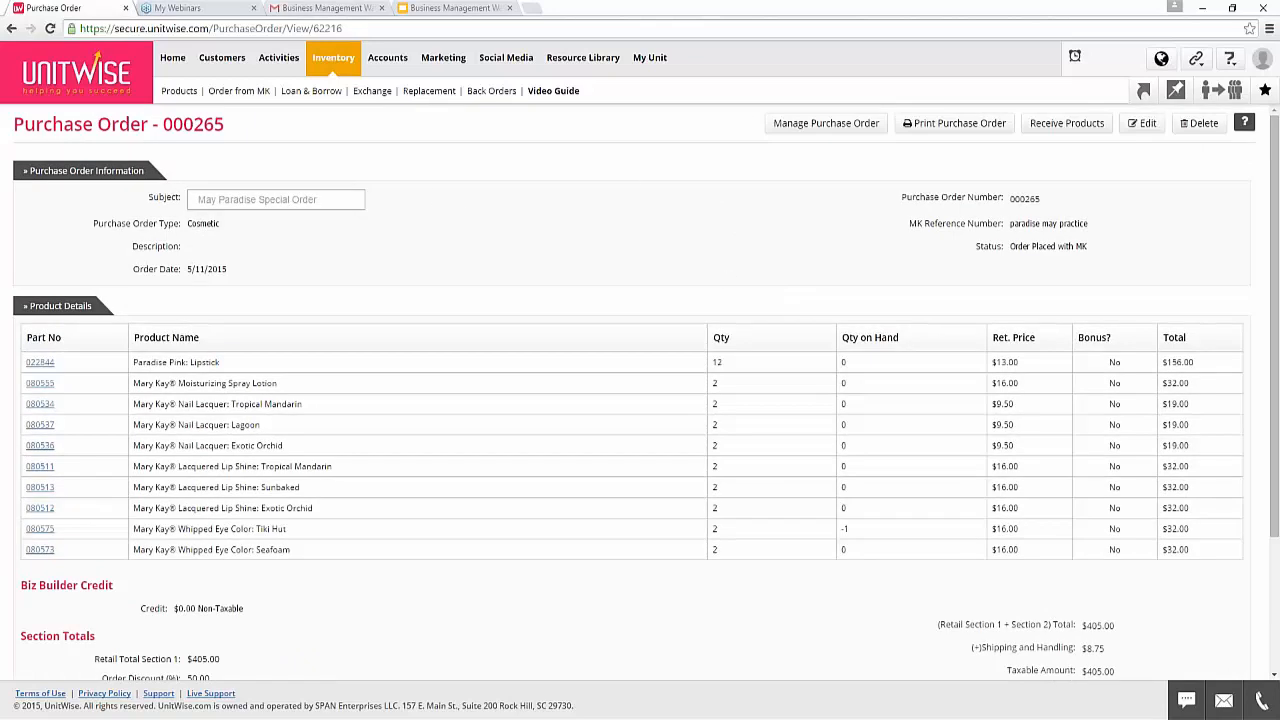
Open product receiving for the May Paradise Special Order, and receive and save all its products in full.
click(1053, 131)
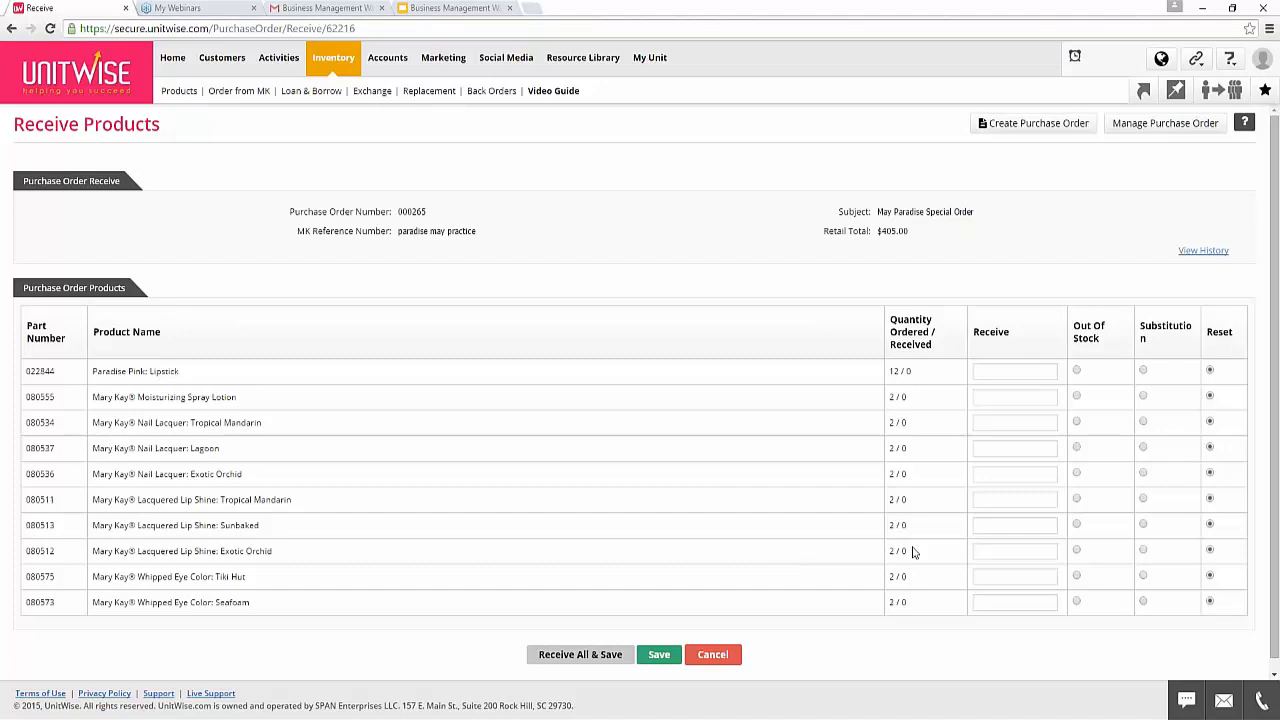
click(1002, 373)
key(Tab)
key(Tab)
key(Tab)
click(977, 372)
click(993, 396)
click(995, 383)
click(991, 372)
click(598, 658)
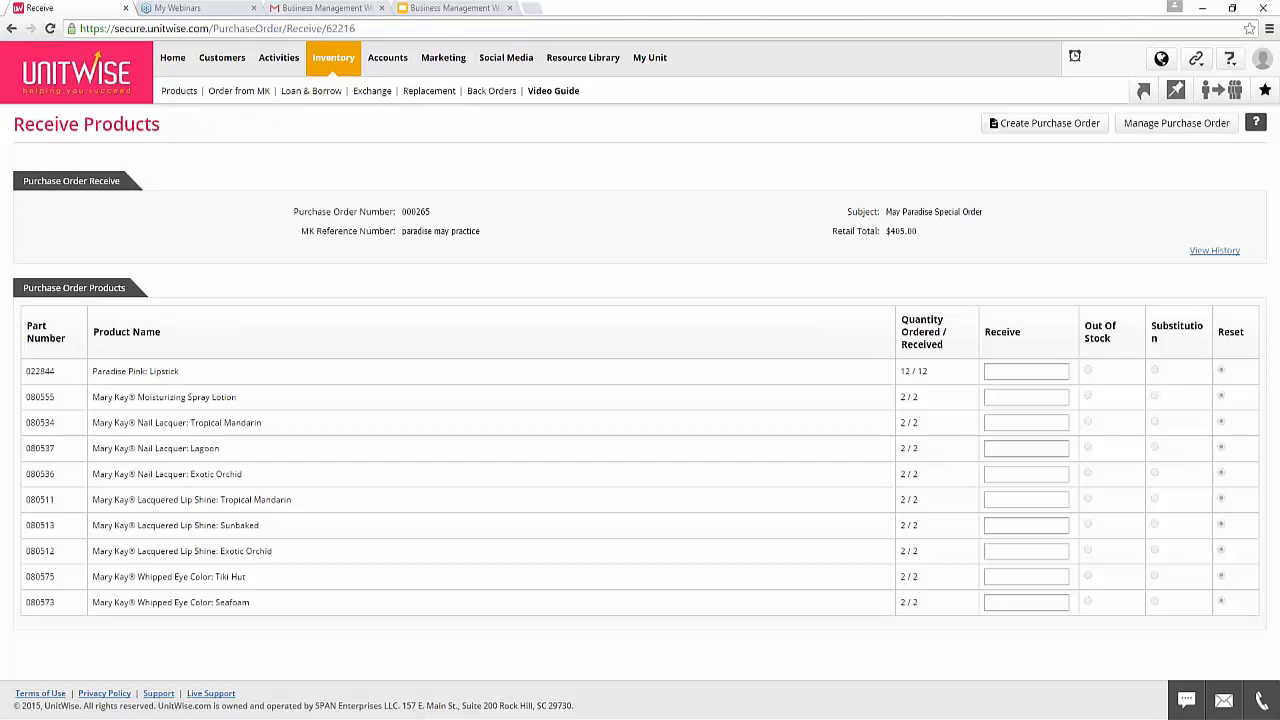
Return to the inventory's Products page, and from there go to the Chart of Accounts.
click(184, 93)
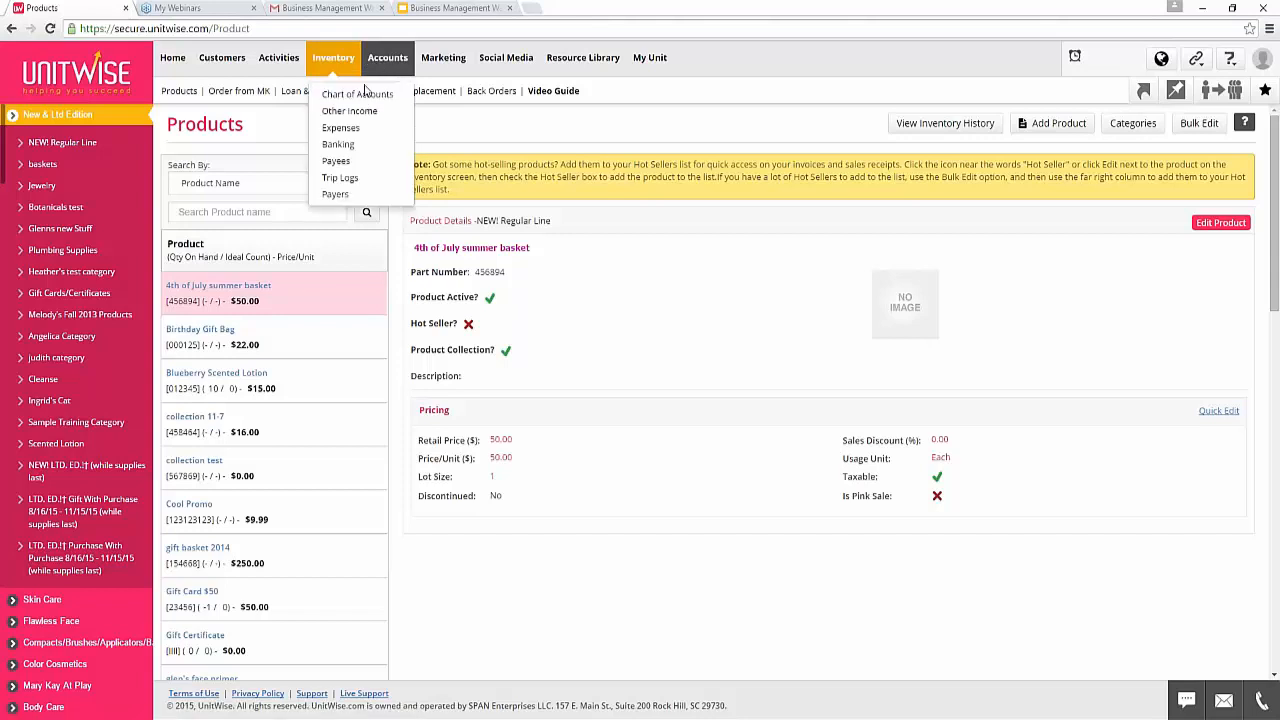
click(365, 92)
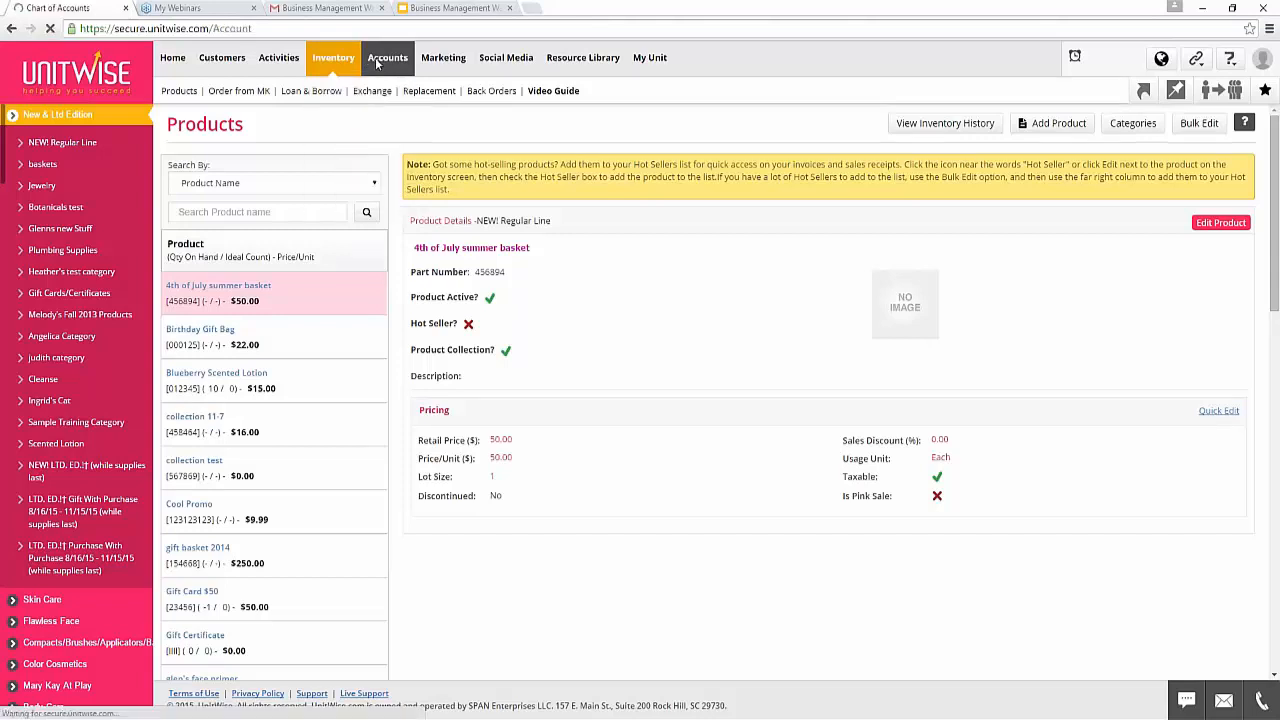
click(385, 58)
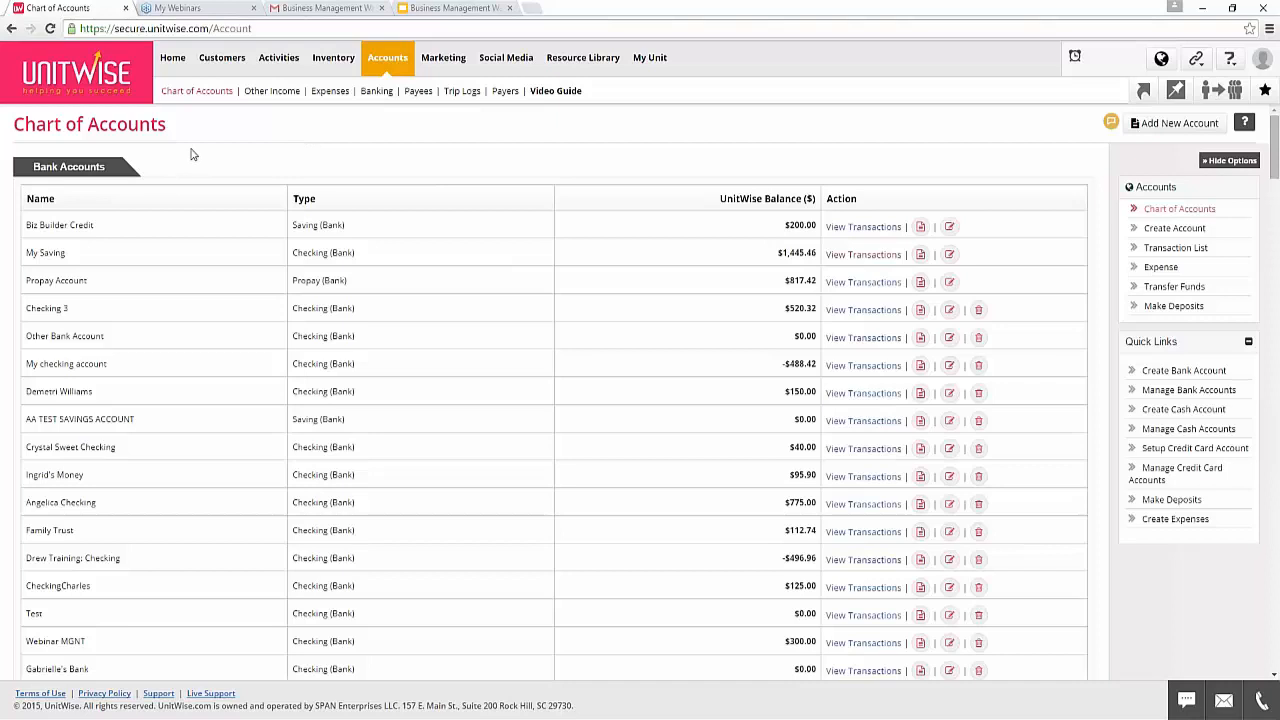
Look through the bank, credit card, cash, income and expense accounts in the Chart of Accounts.
scroll(214, 176, down, 12)
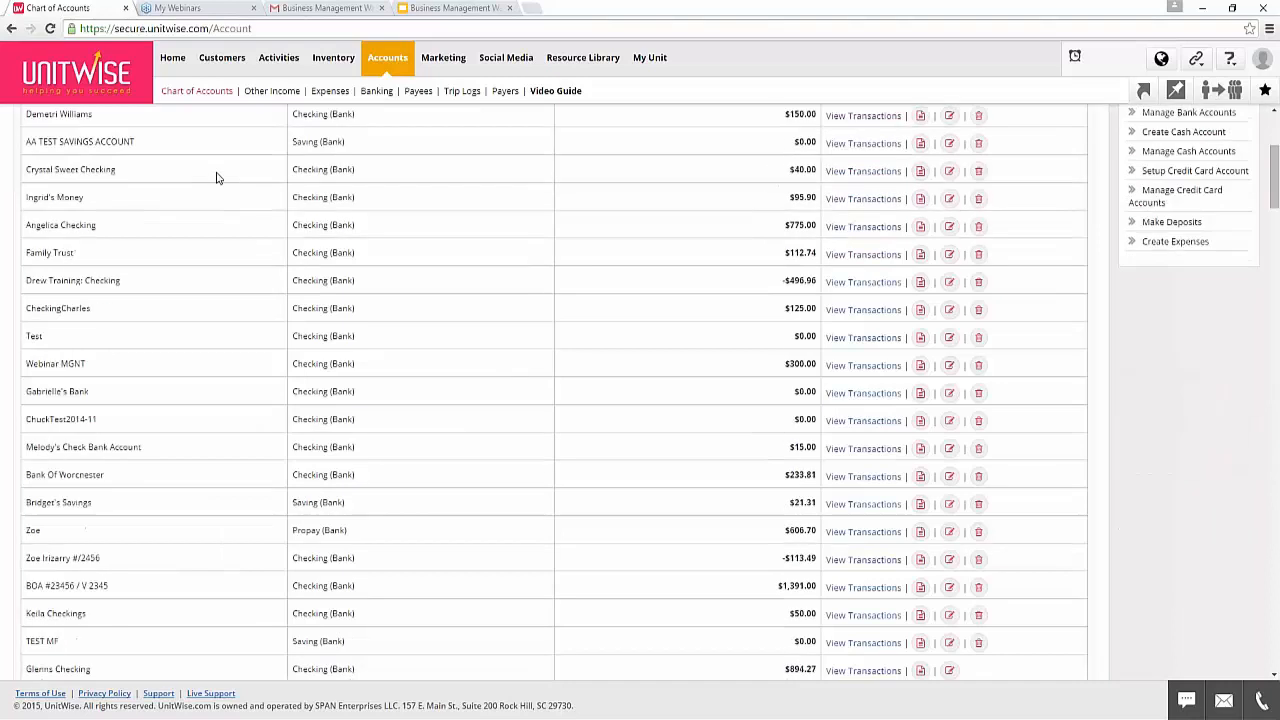
scroll(216, 177, down, 5)
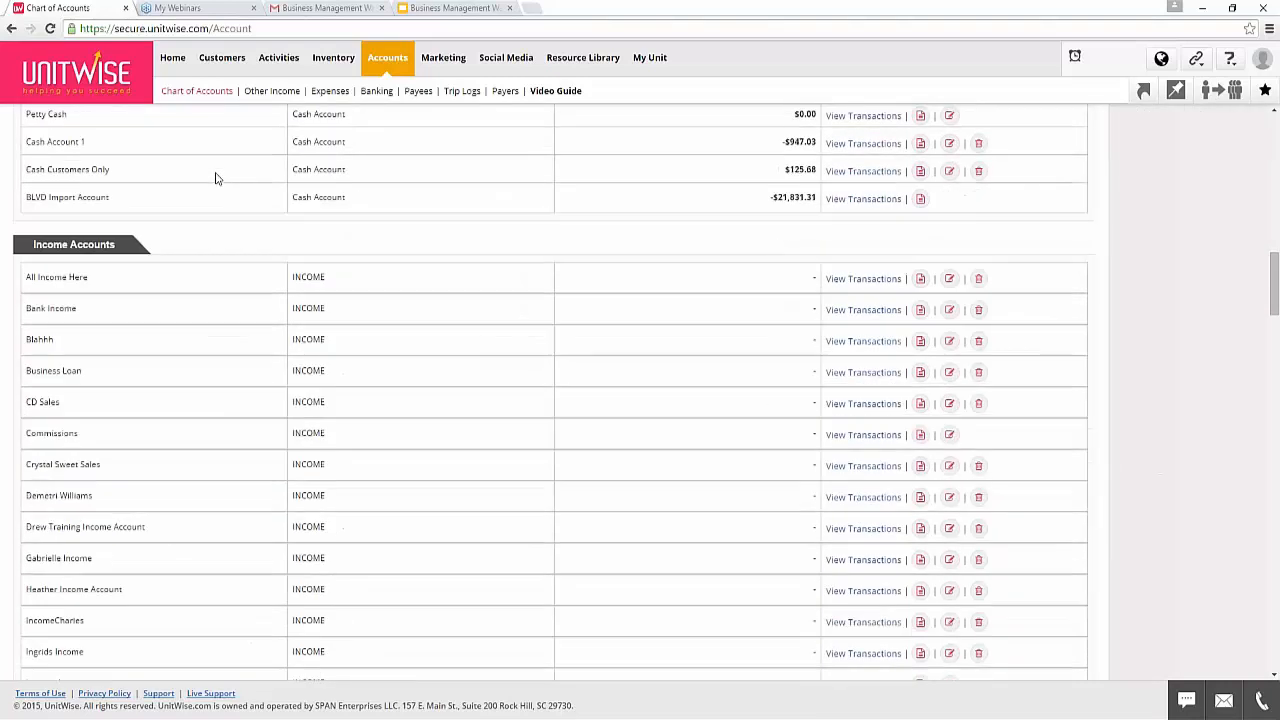
scroll(216, 177, down, 5)
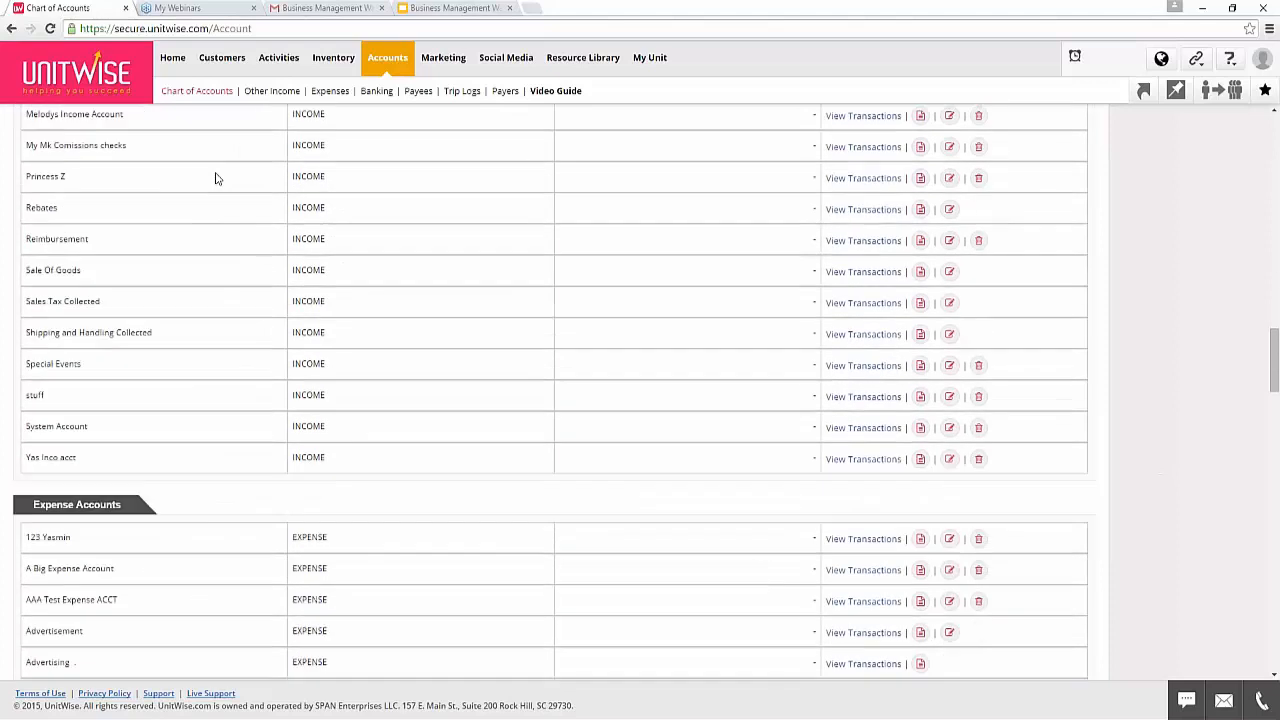
scroll(214, 177, down, 4)
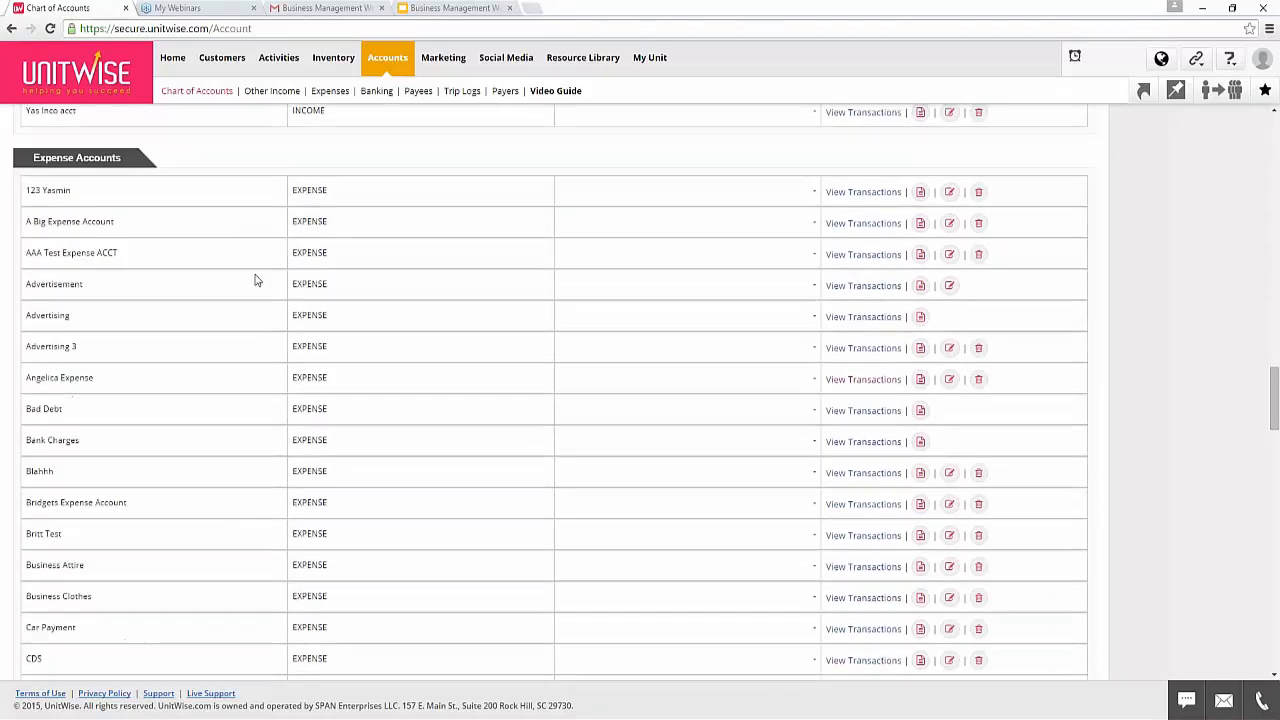
scroll(367, 370, down, 3)
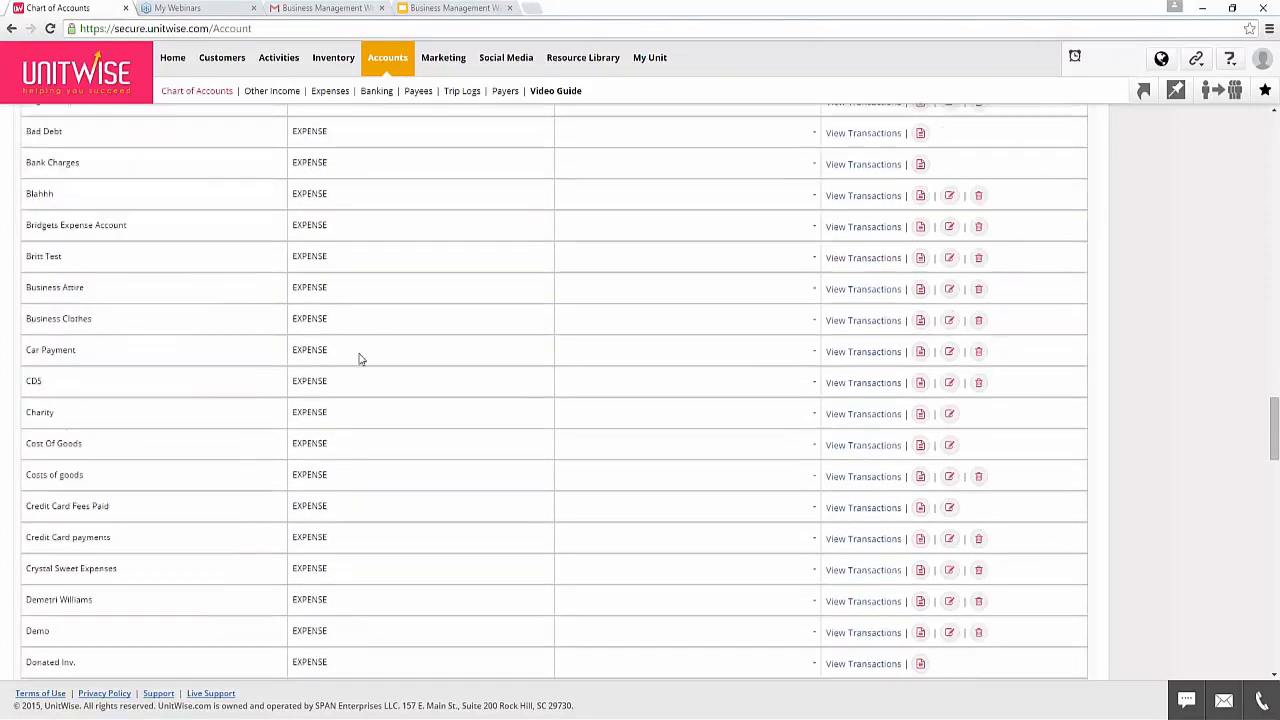
scroll(359, 358, down, 1)
scroll(359, 358, up, 5)
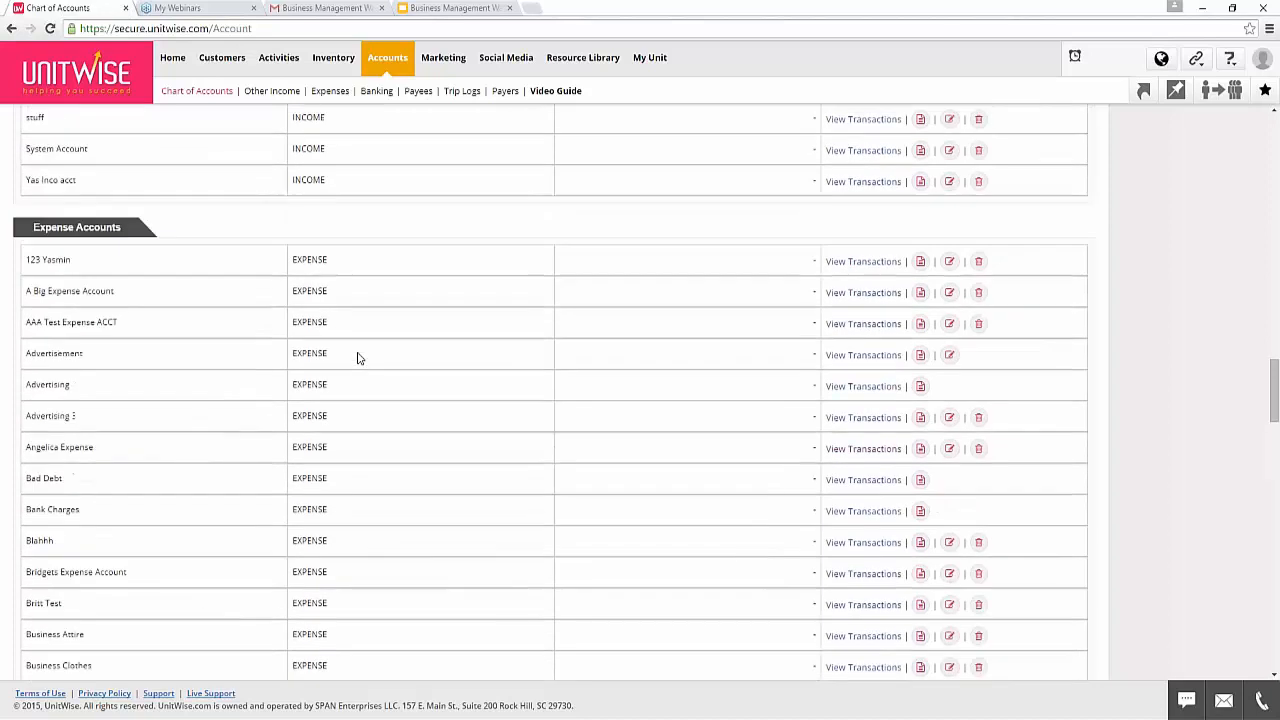
scroll(355, 360, up, 6)
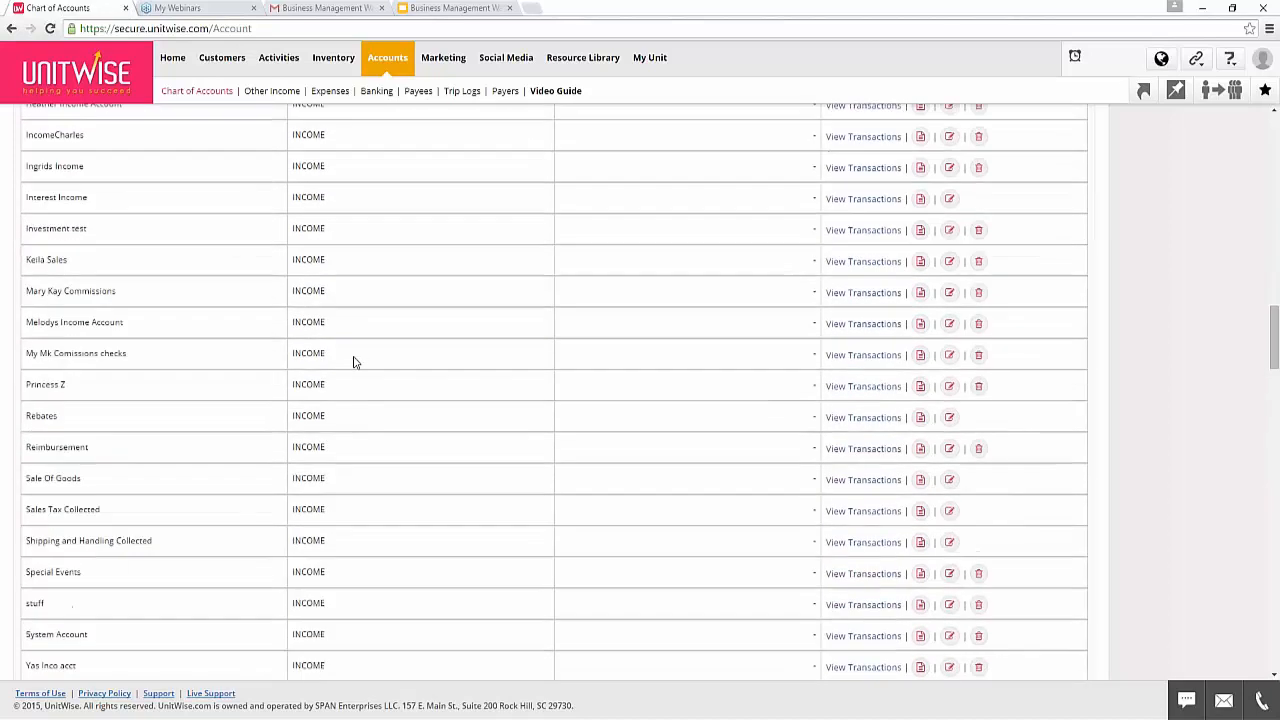
scroll(342, 362, up, 3)
scroll(342, 362, up, 5)
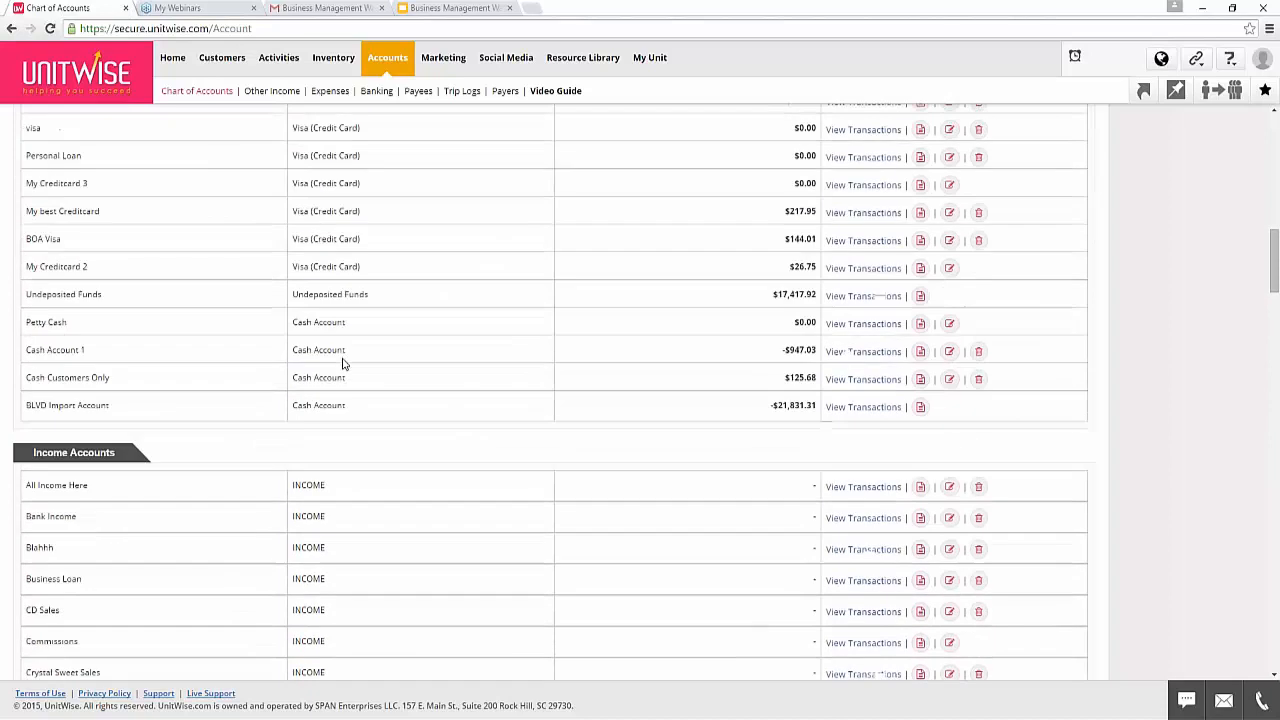
scroll(550, 390, up, 10)
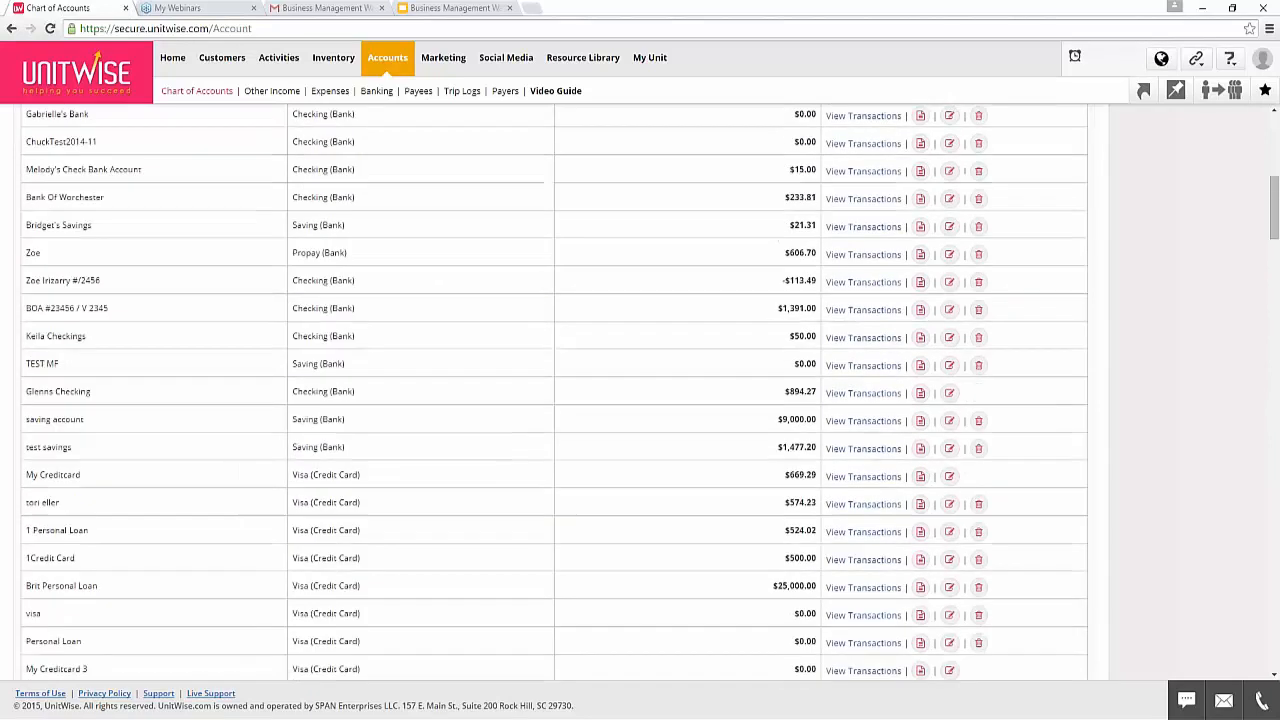
scroll(550, 390, up, 1)
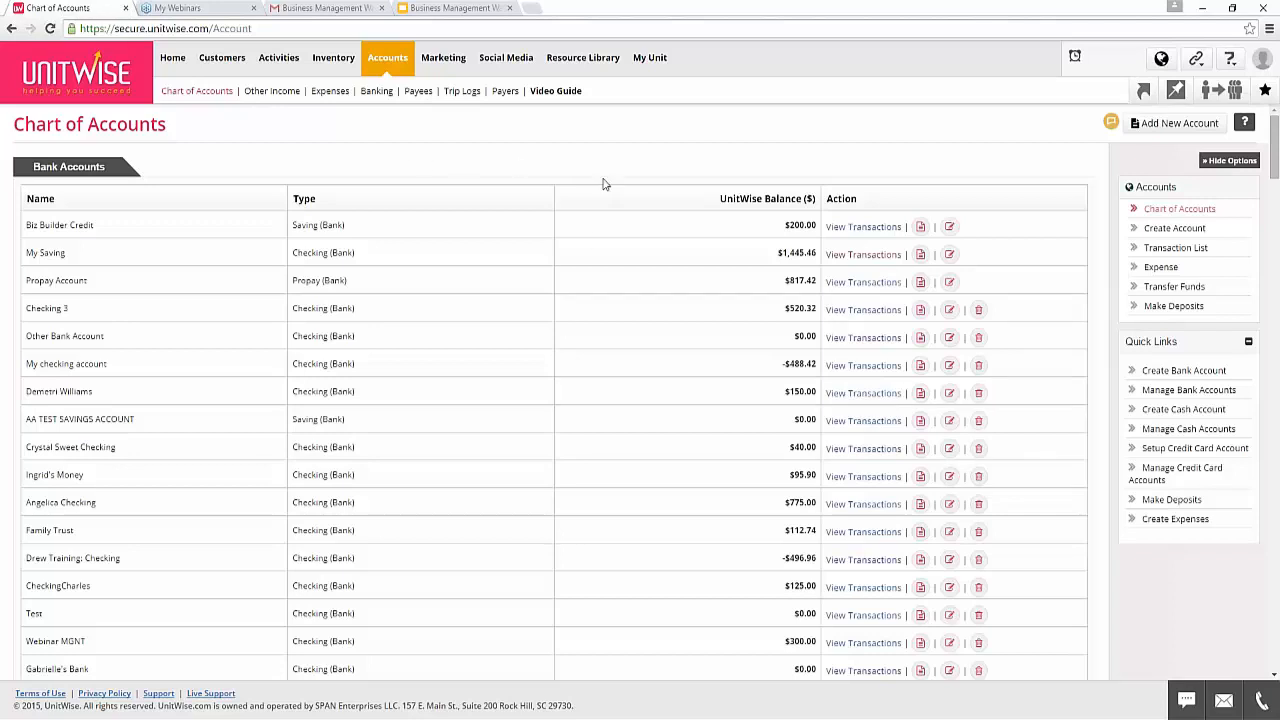
View the account types offered for a new account, select Expense Accounts, and return to the Chart of Accounts without creating one.
click(1184, 126)
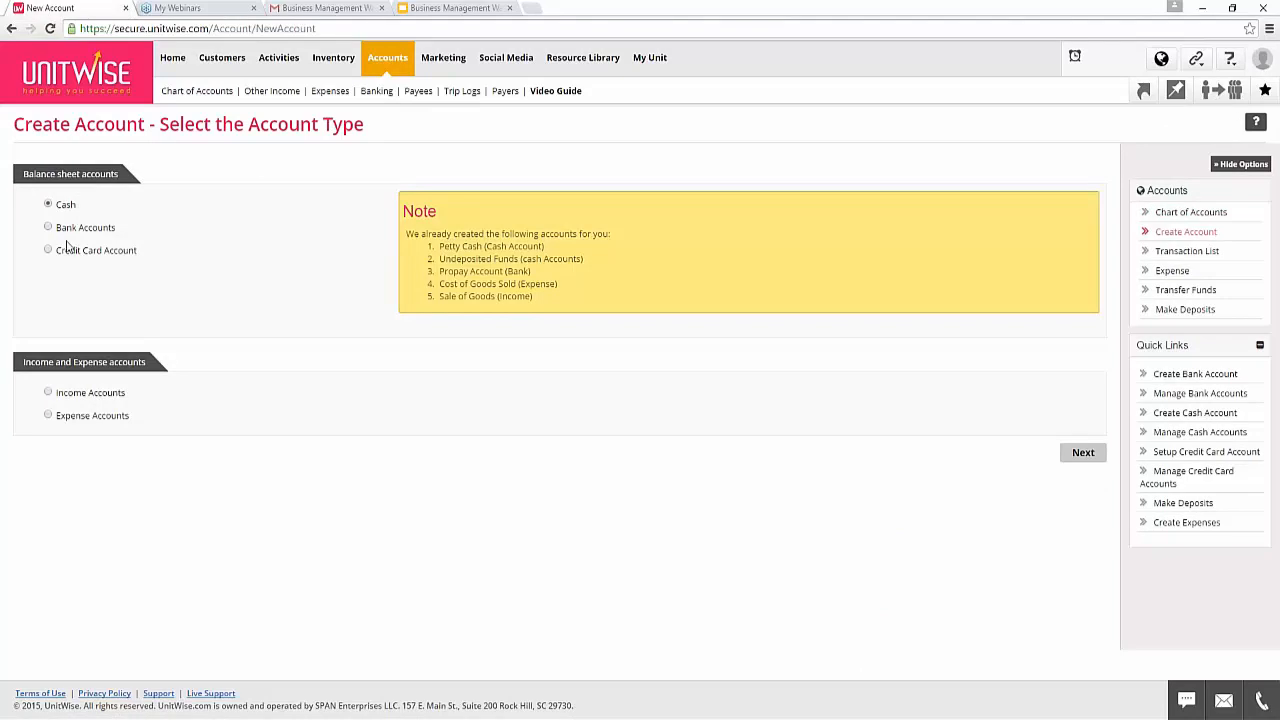
click(64, 396)
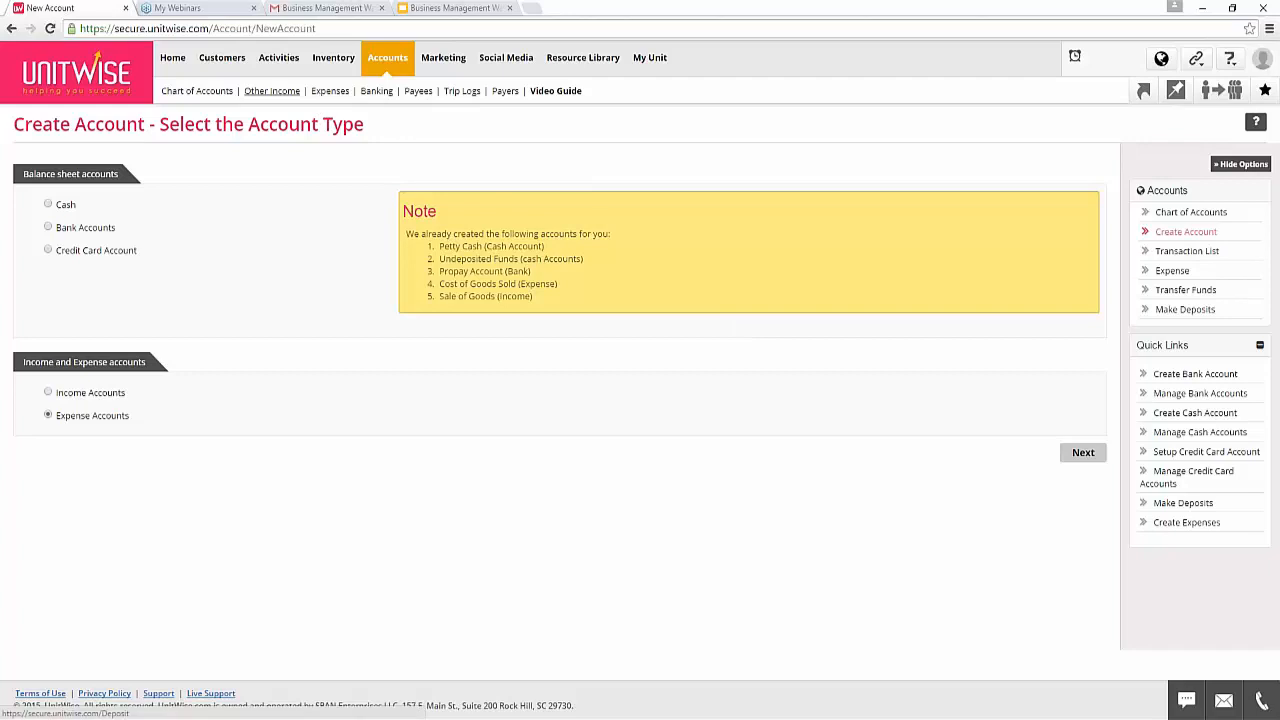
click(214, 96)
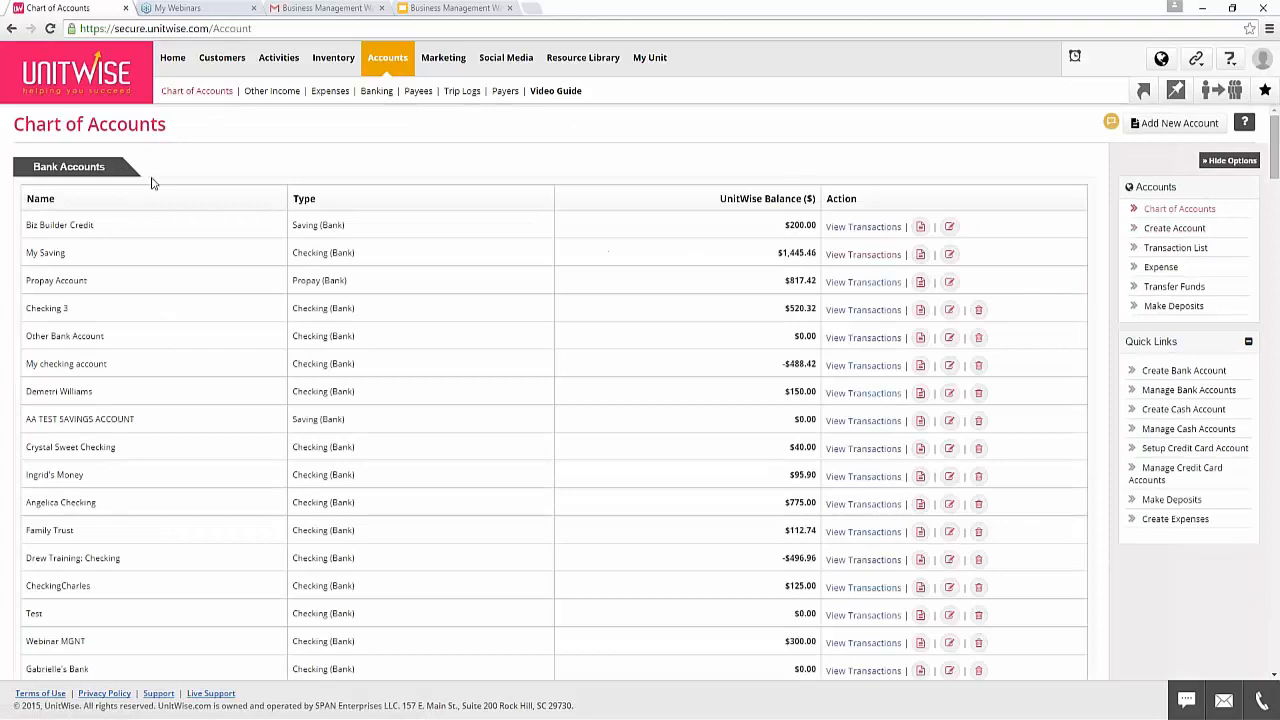
Examine the Income Accounts section and its transaction options, and return to the start of the accounts list.
scroll(503, 256, down, 6)
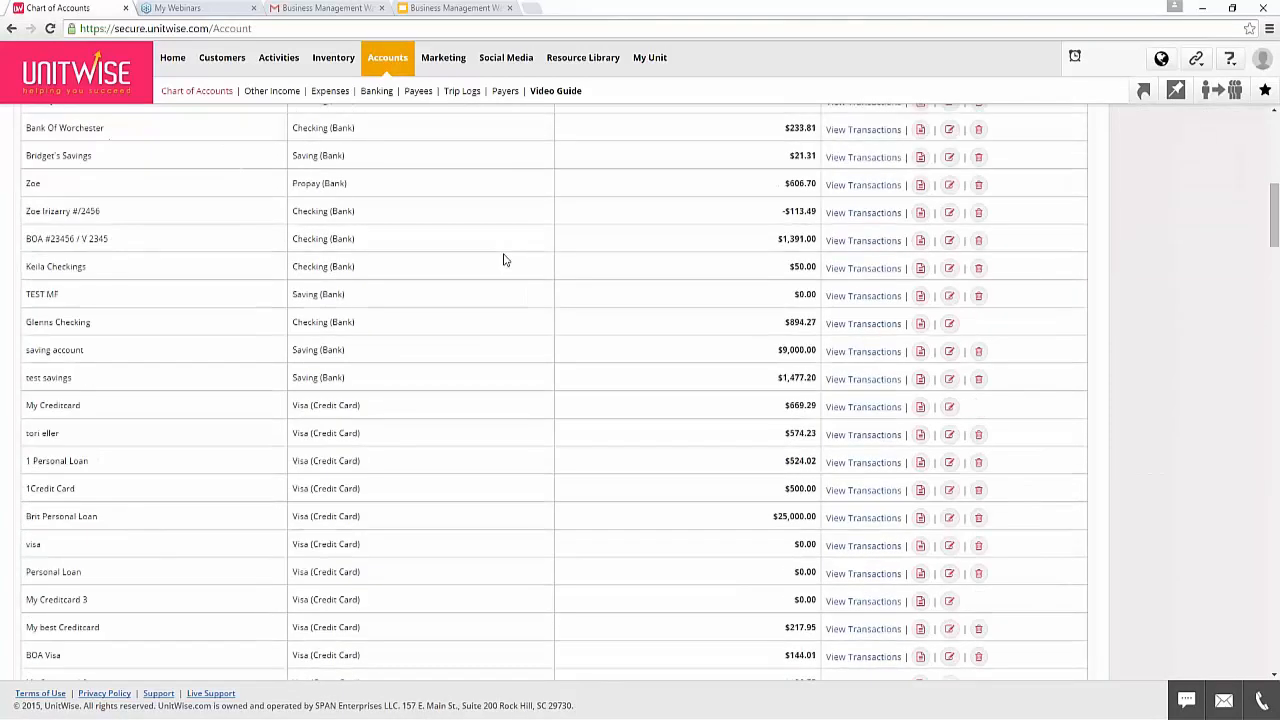
scroll(504, 260, down, 5)
scroll(504, 260, down, 1)
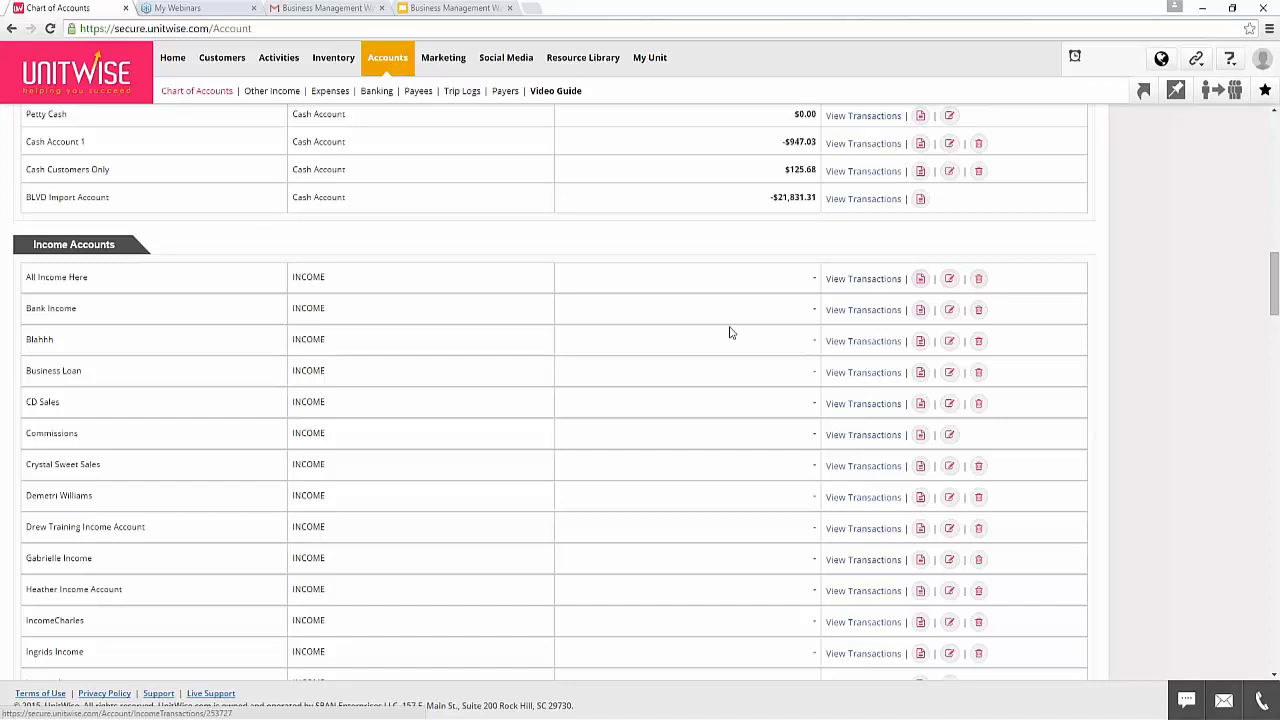
scroll(652, 376, down, 3)
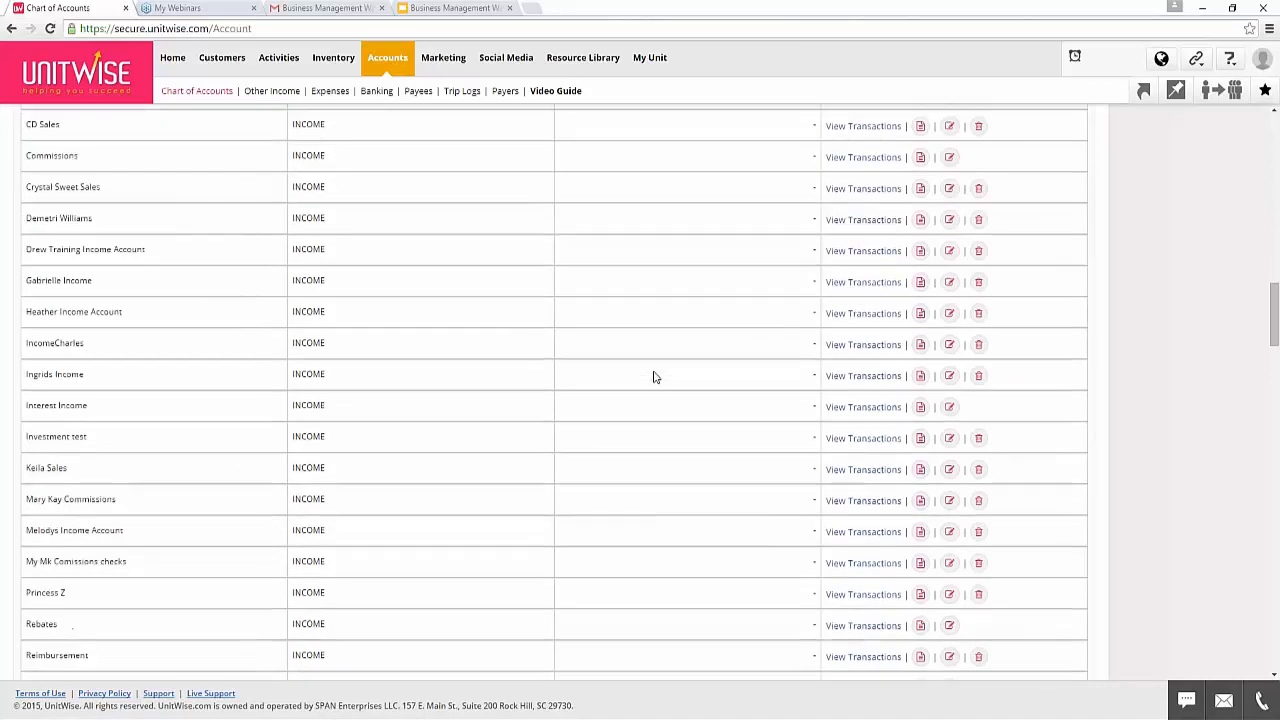
scroll(652, 376, down, 4)
scroll(656, 376, up, 6)
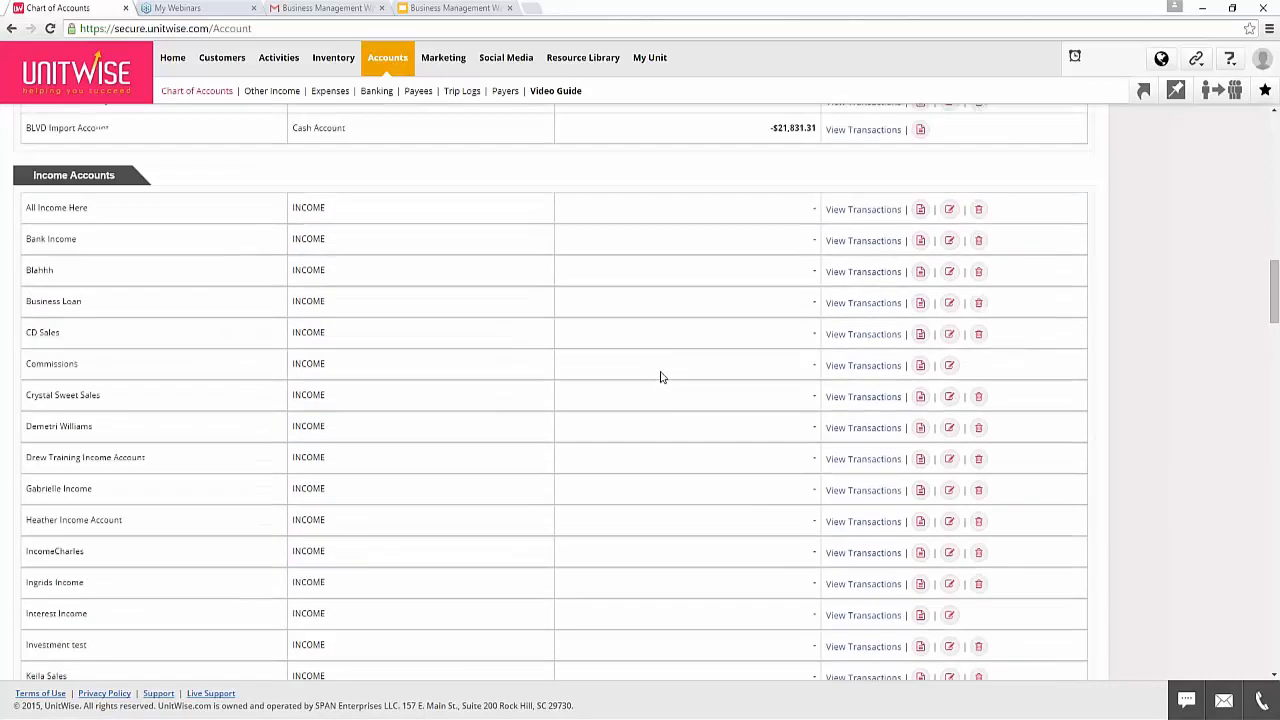
scroll(660, 377, up, 15)
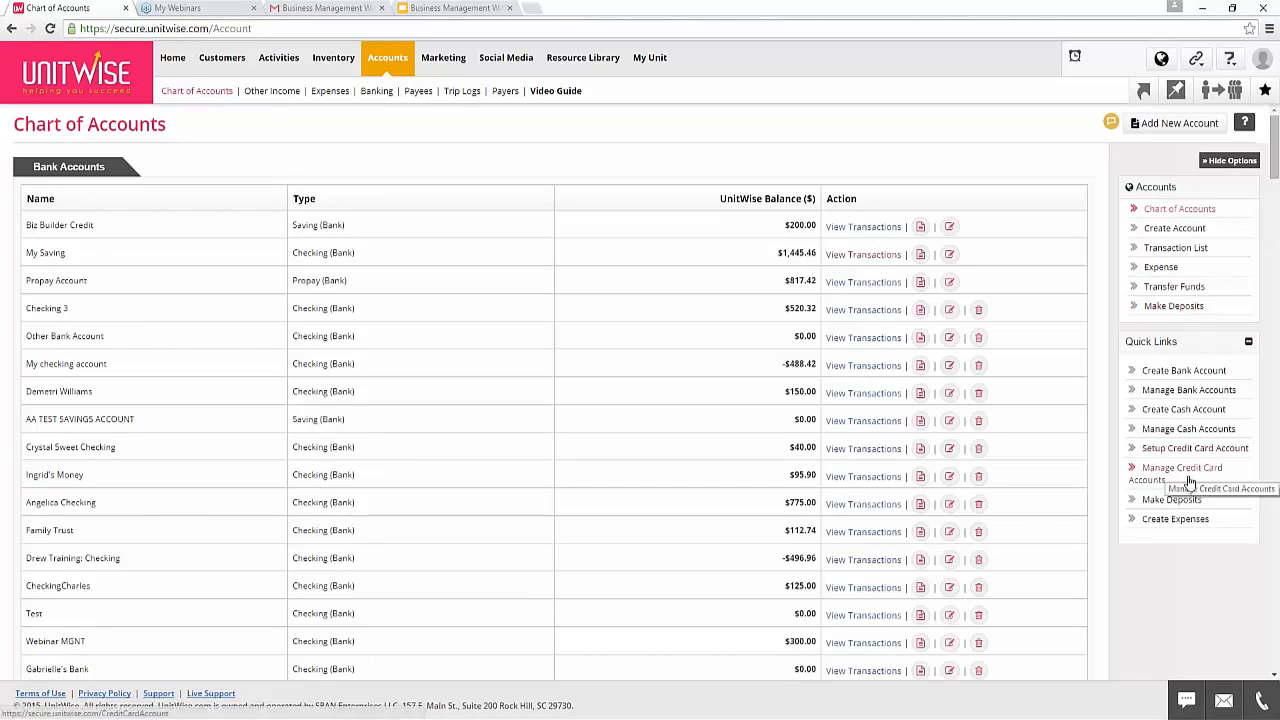
Open a new expense form from the Expenses page and look over its payment, date, payee and memo fields.
click(328, 91)
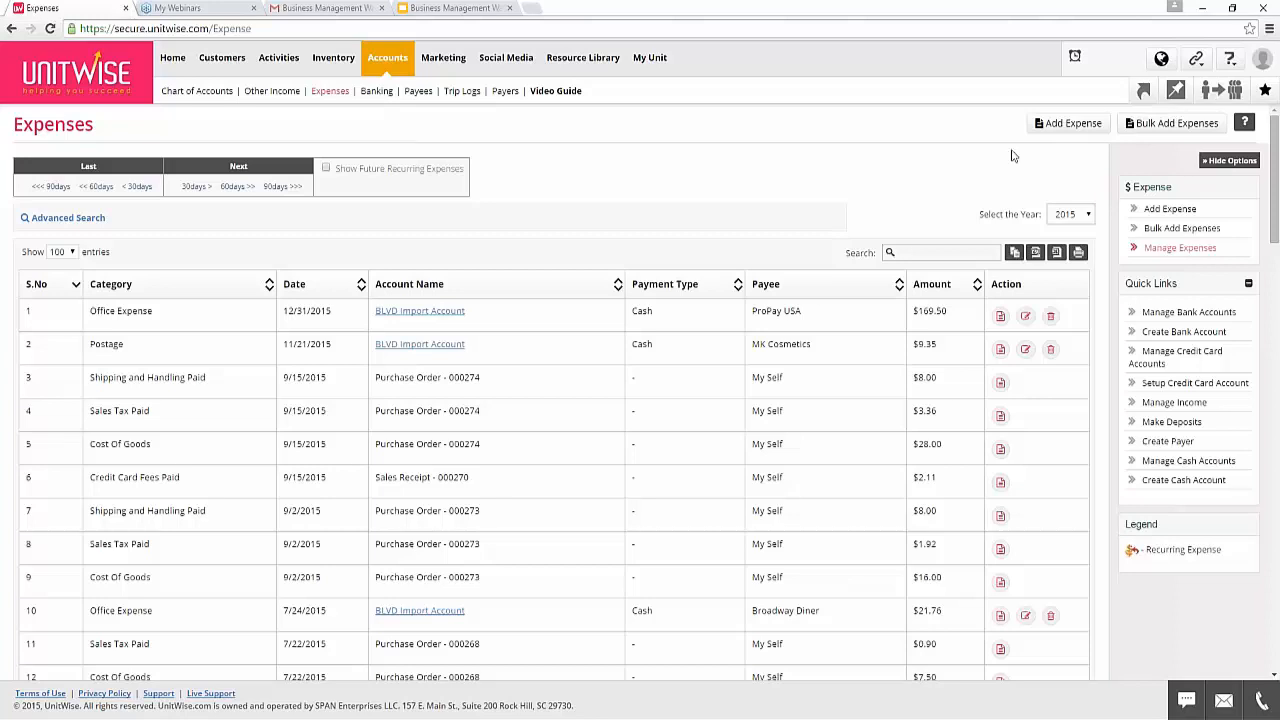
click(1071, 125)
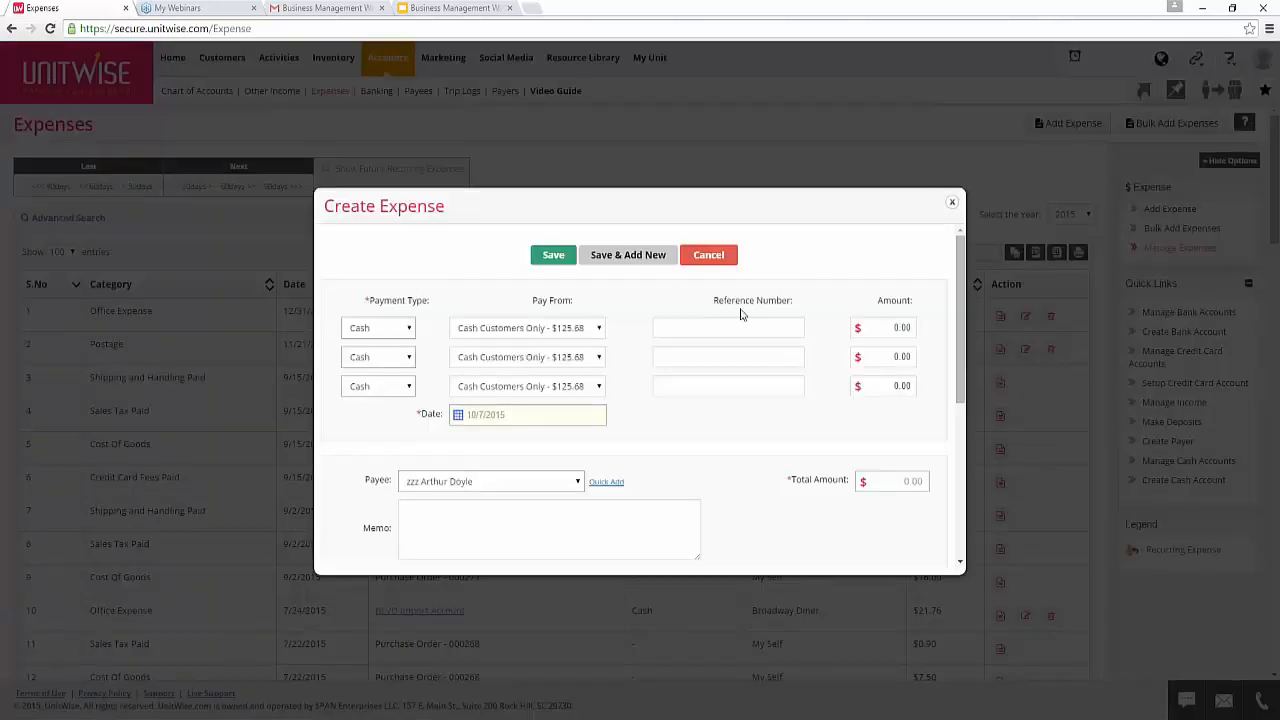
scroll(526, 360, down, 3)
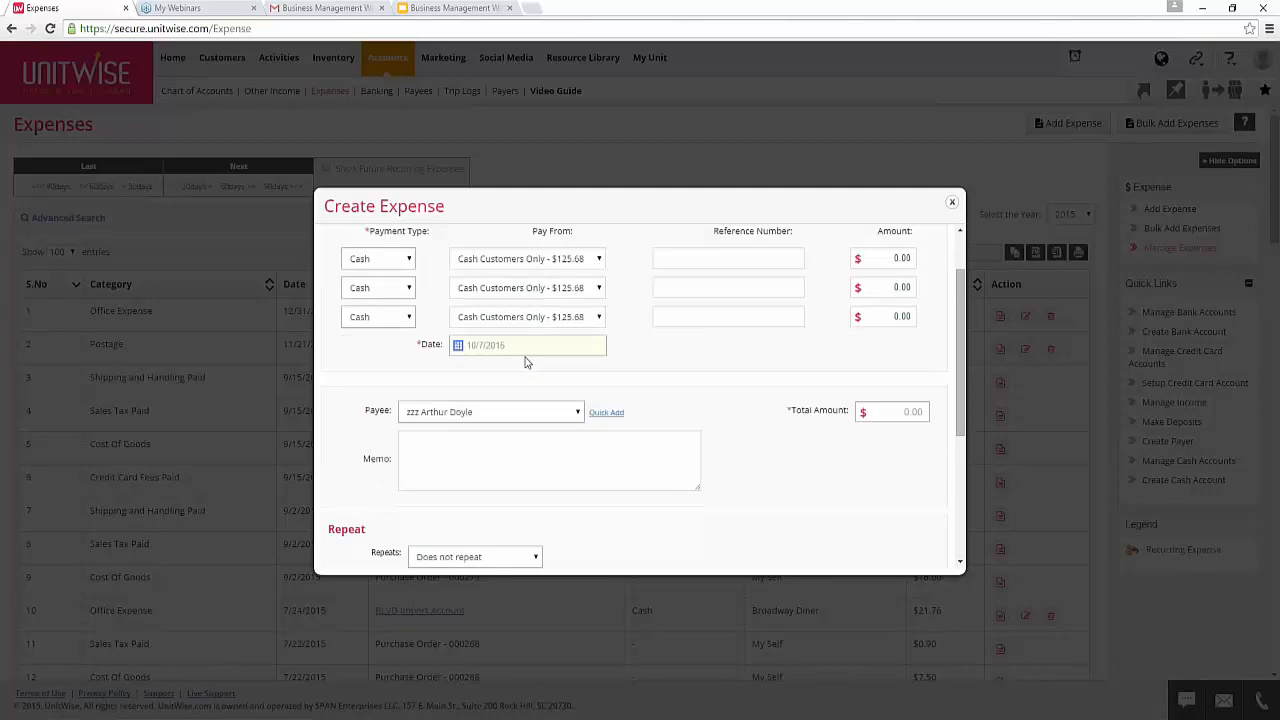
scroll(649, 359, up, 5)
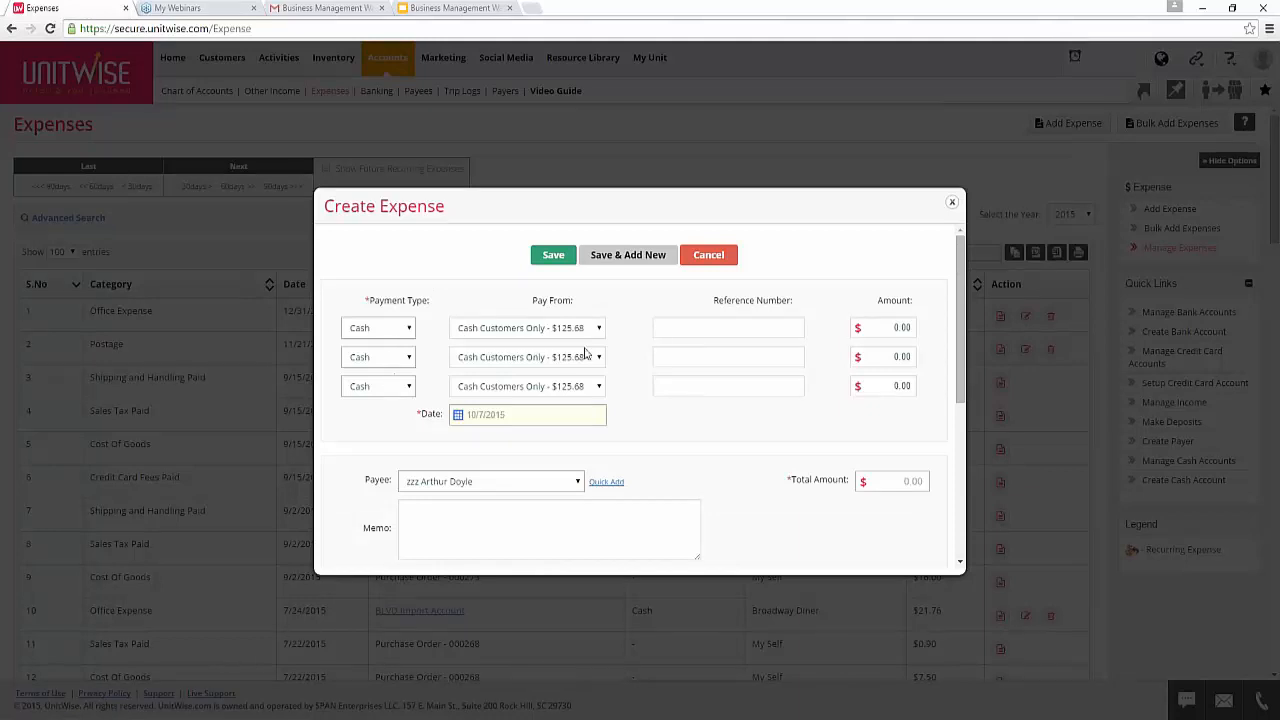
scroll(680, 350, down, 3)
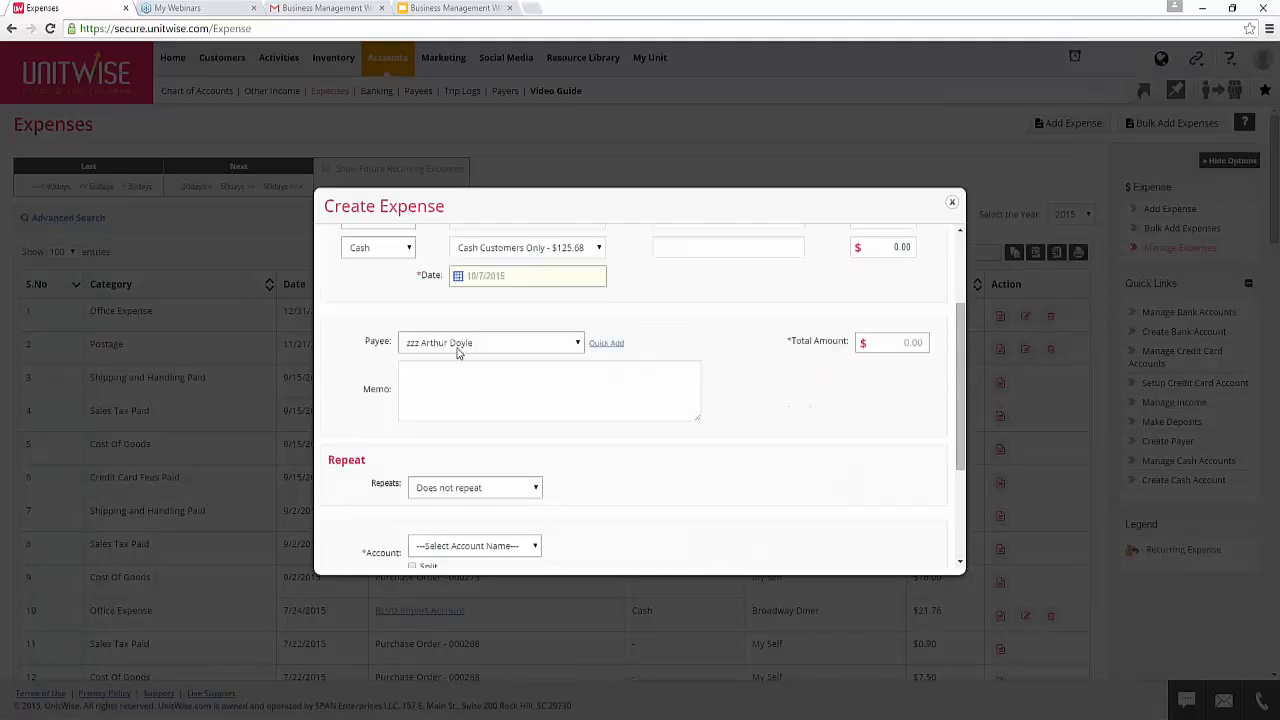
scroll(487, 397, down, 2)
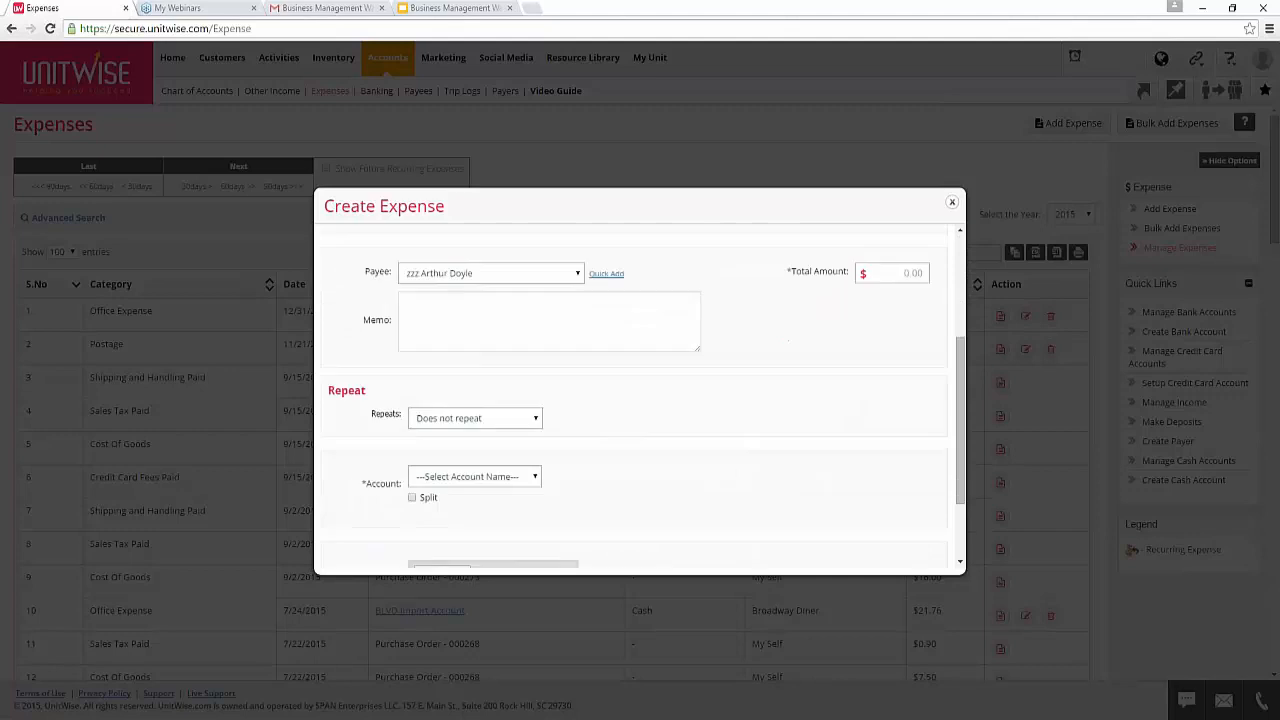
View the new expense's repeat frequencies and account choices, and close the form without saving.
click(476, 420)
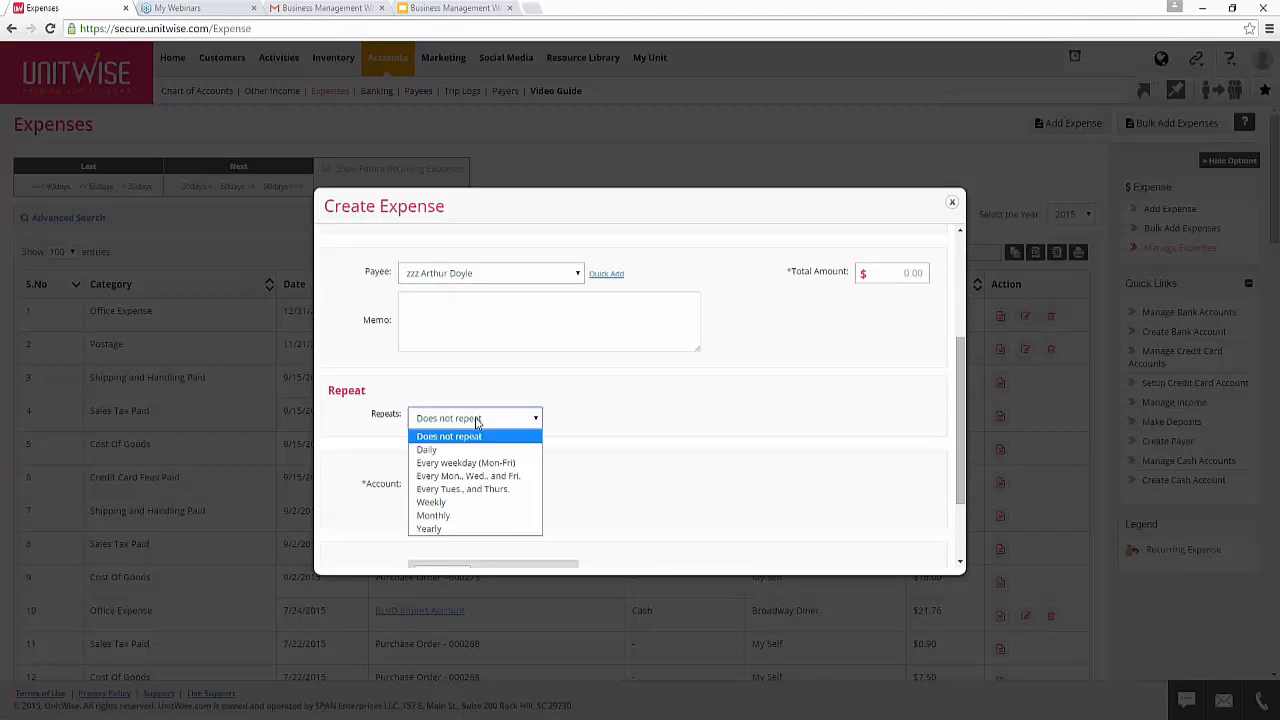
click(476, 420)
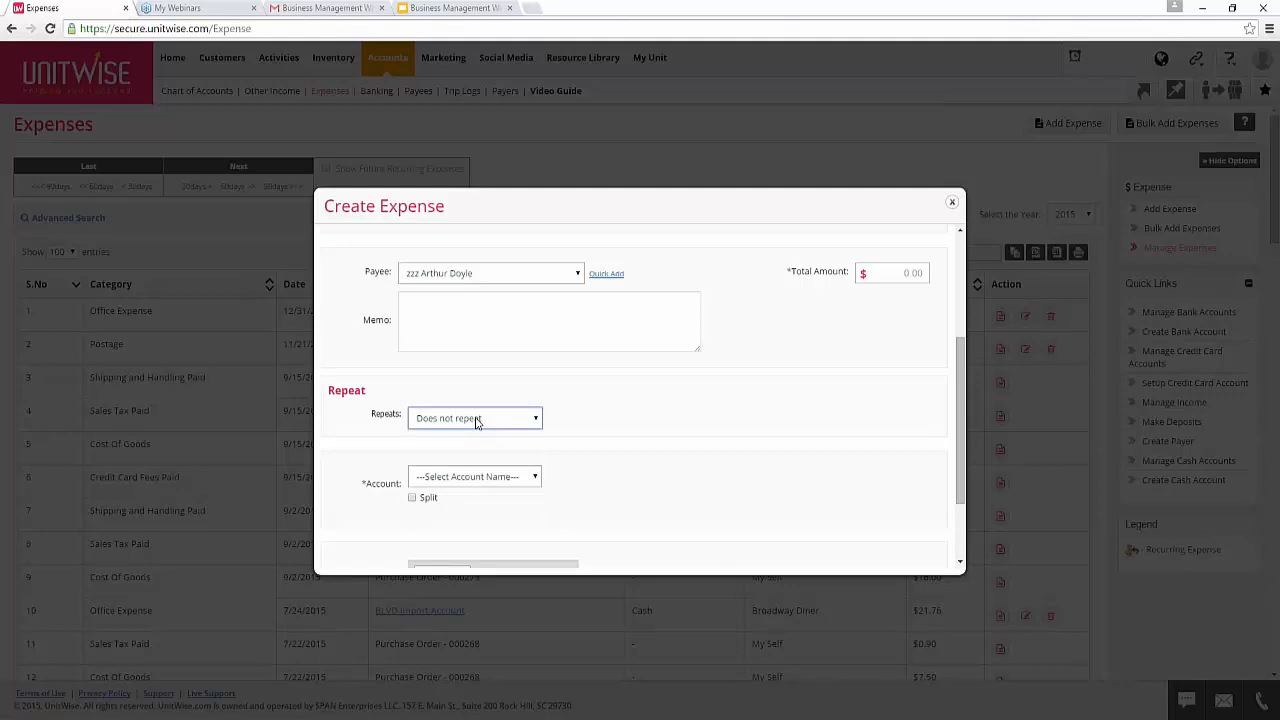
click(474, 480)
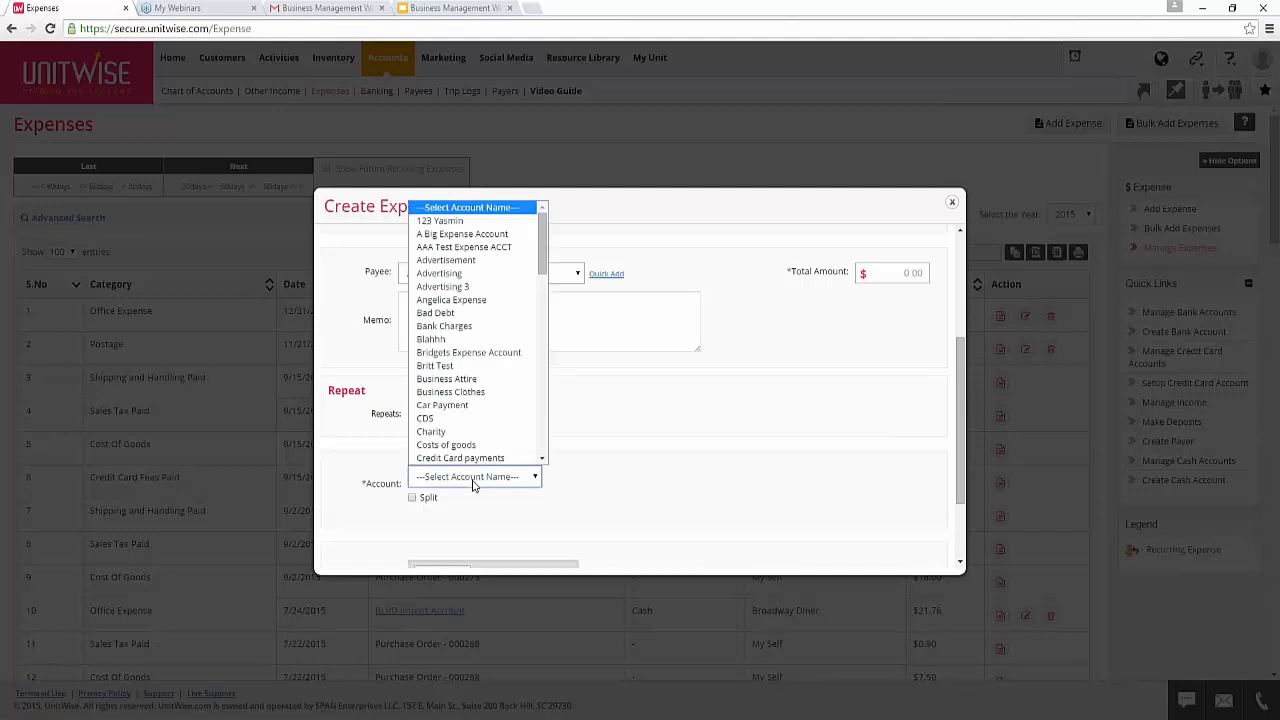
click(474, 484)
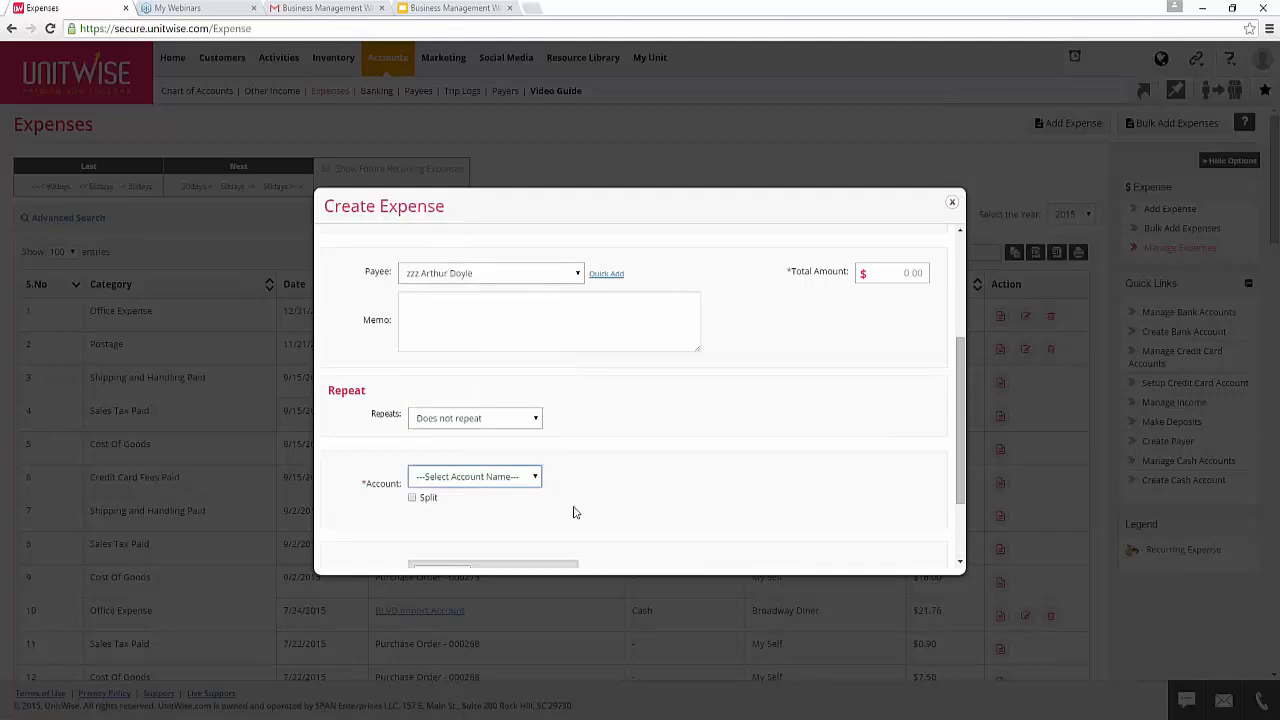
click(952, 202)
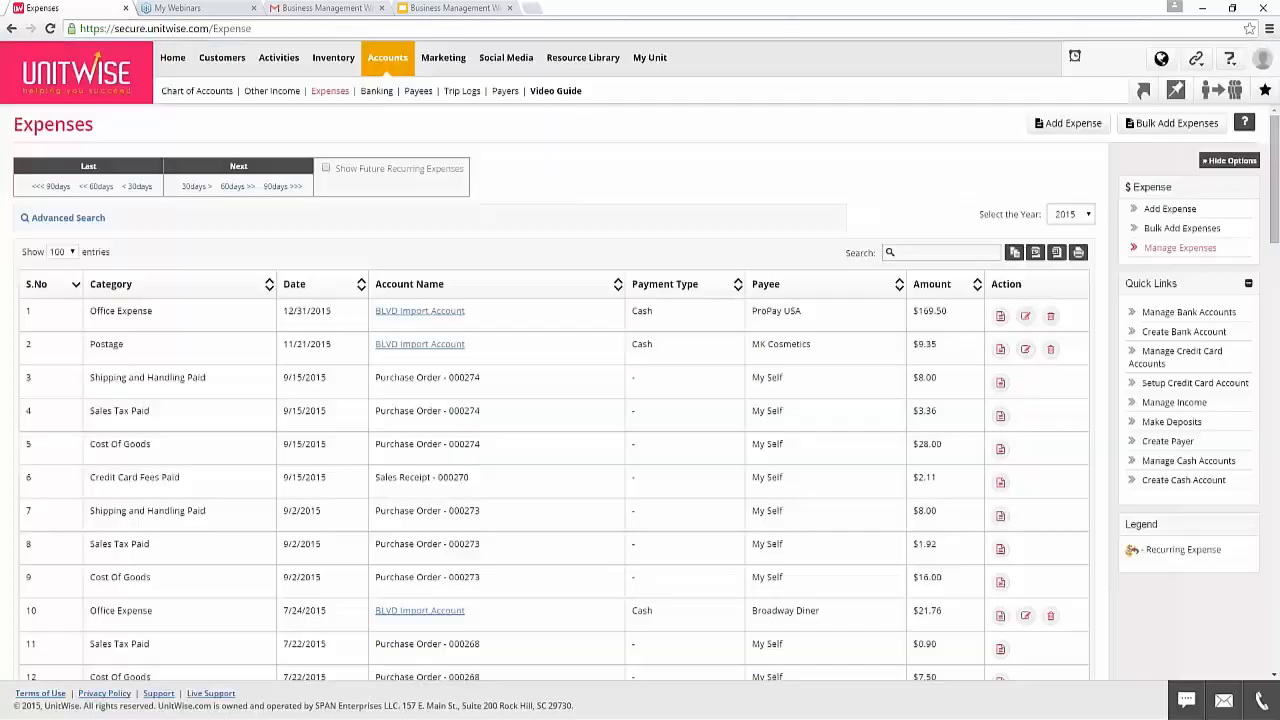
Start a bulk expense entry with the Charity account, payment type Cash, and Undeposited Funds as the pay-from account.
click(1149, 126)
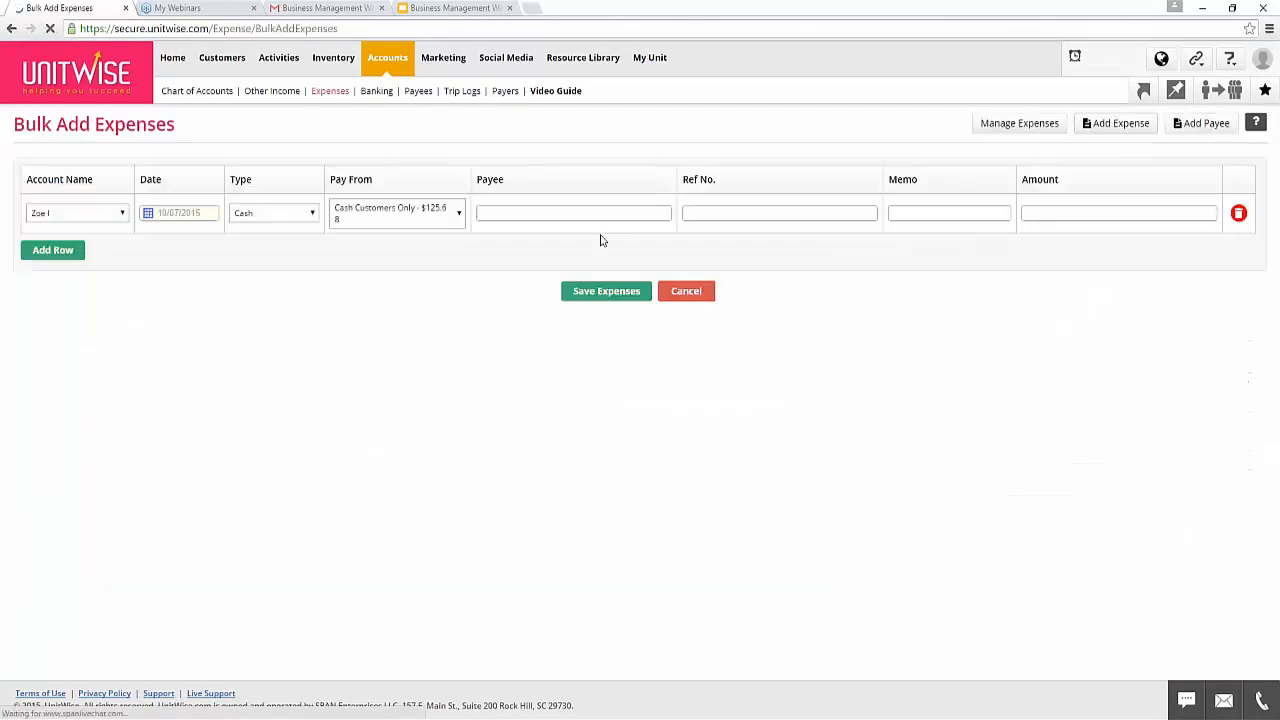
click(66, 215)
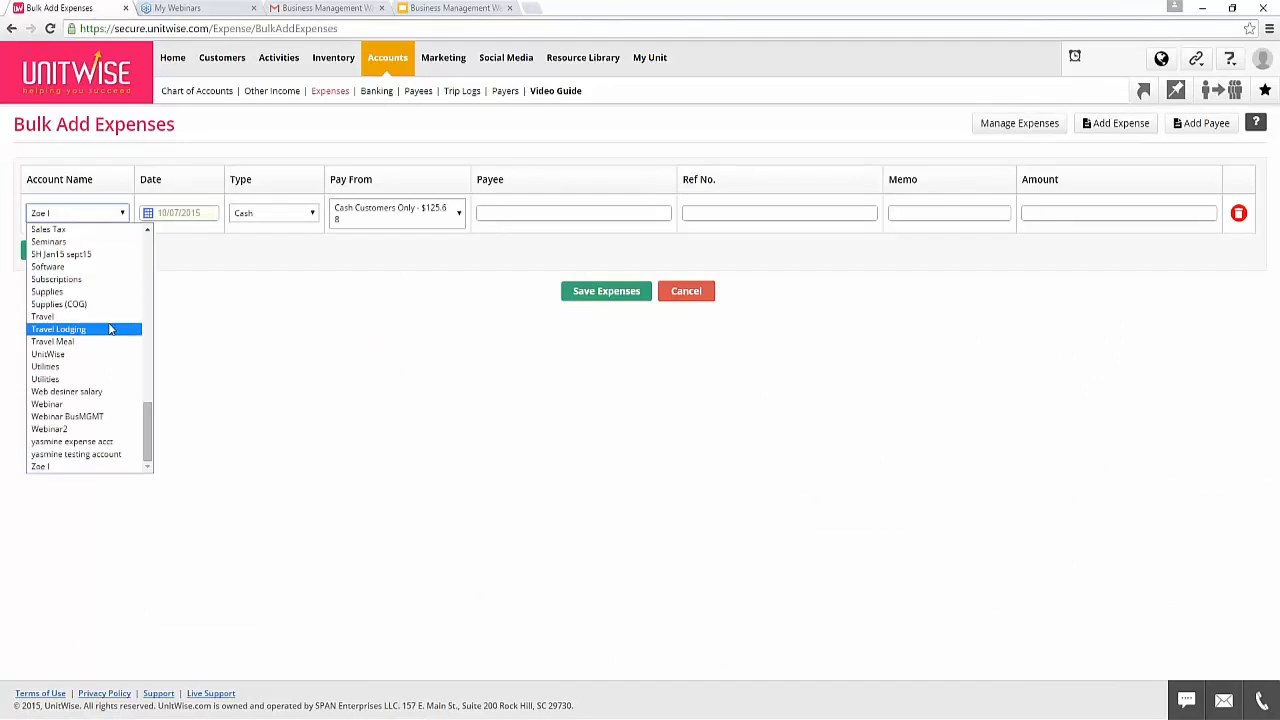
scroll(110, 329, up, 8)
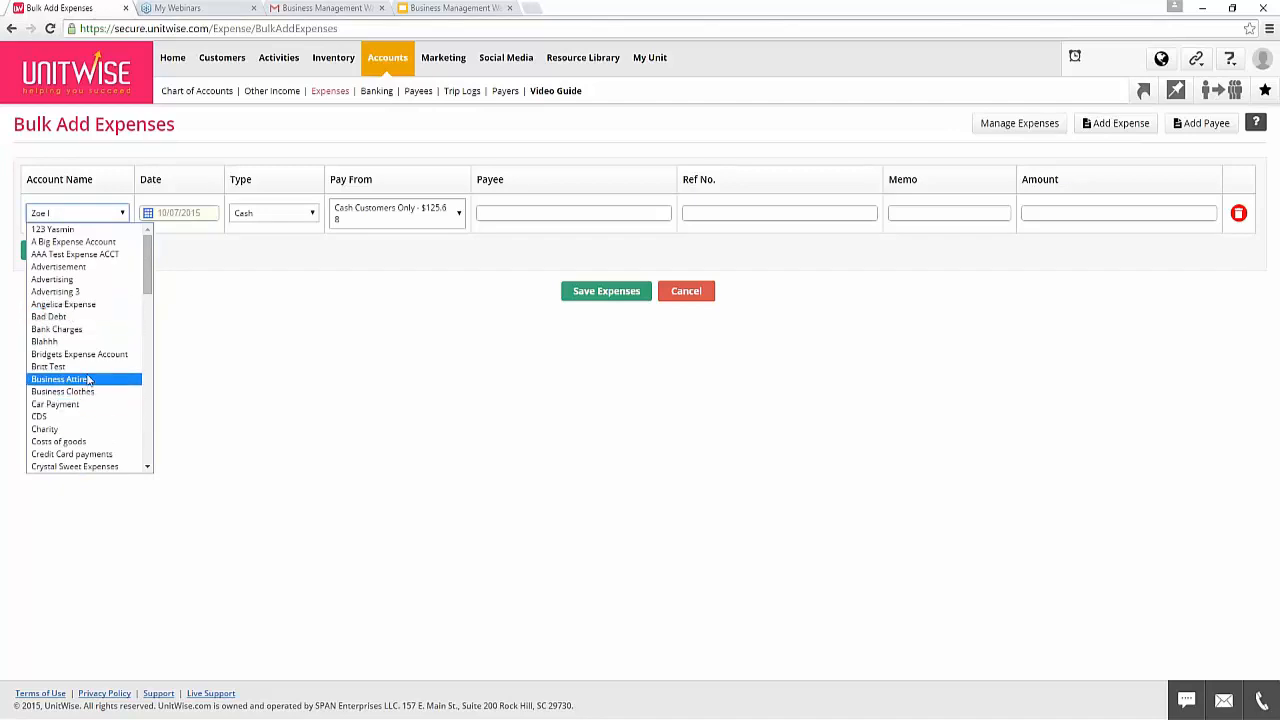
click(72, 431)
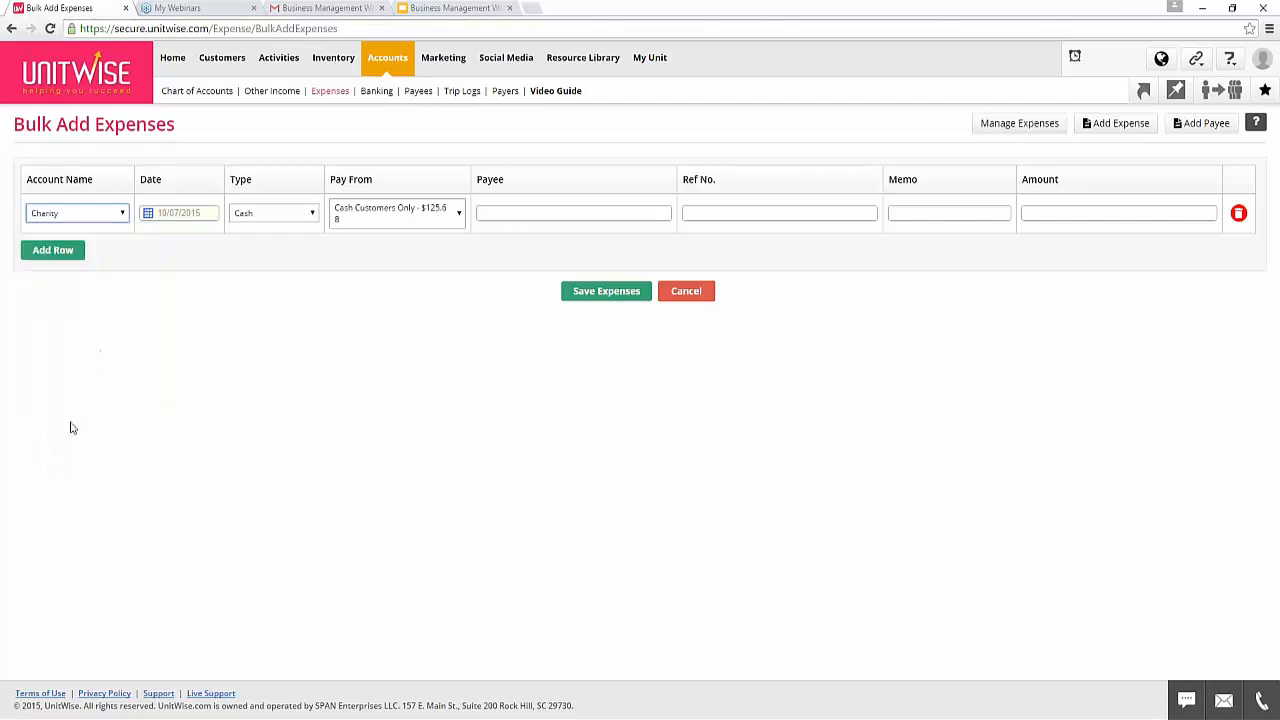
click(172, 215)
click(262, 216)
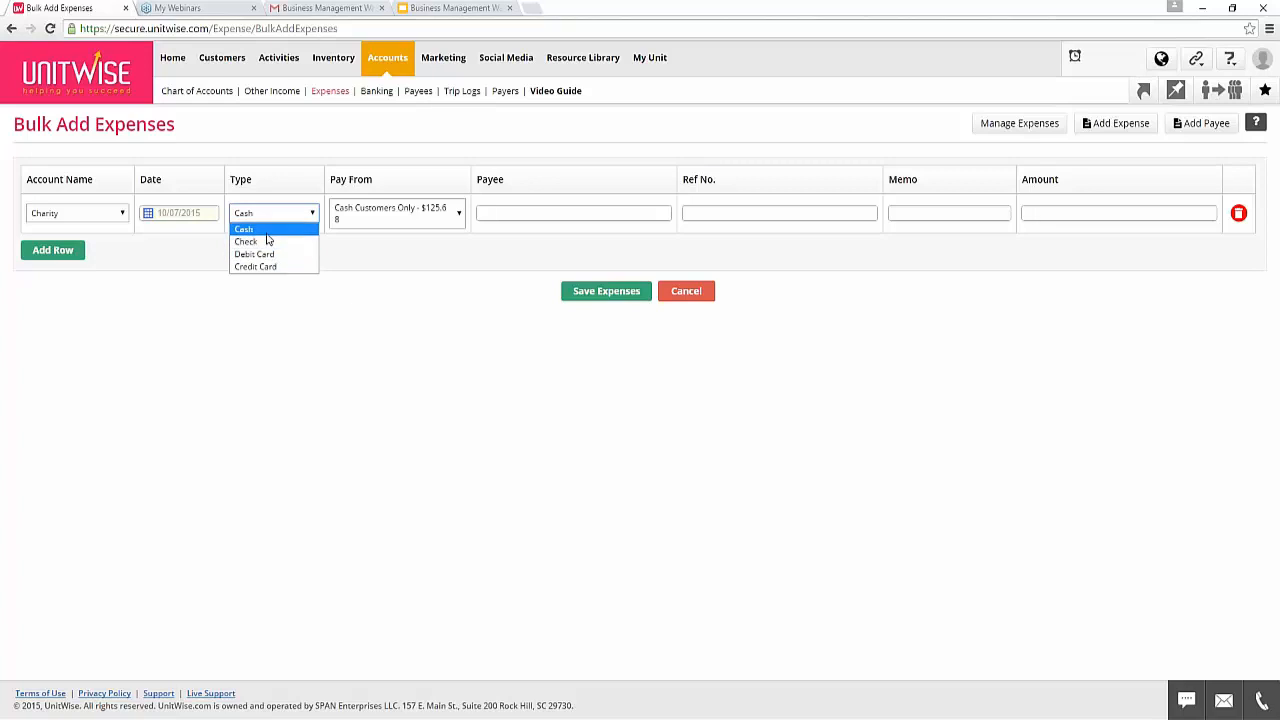
click(264, 229)
click(392, 220)
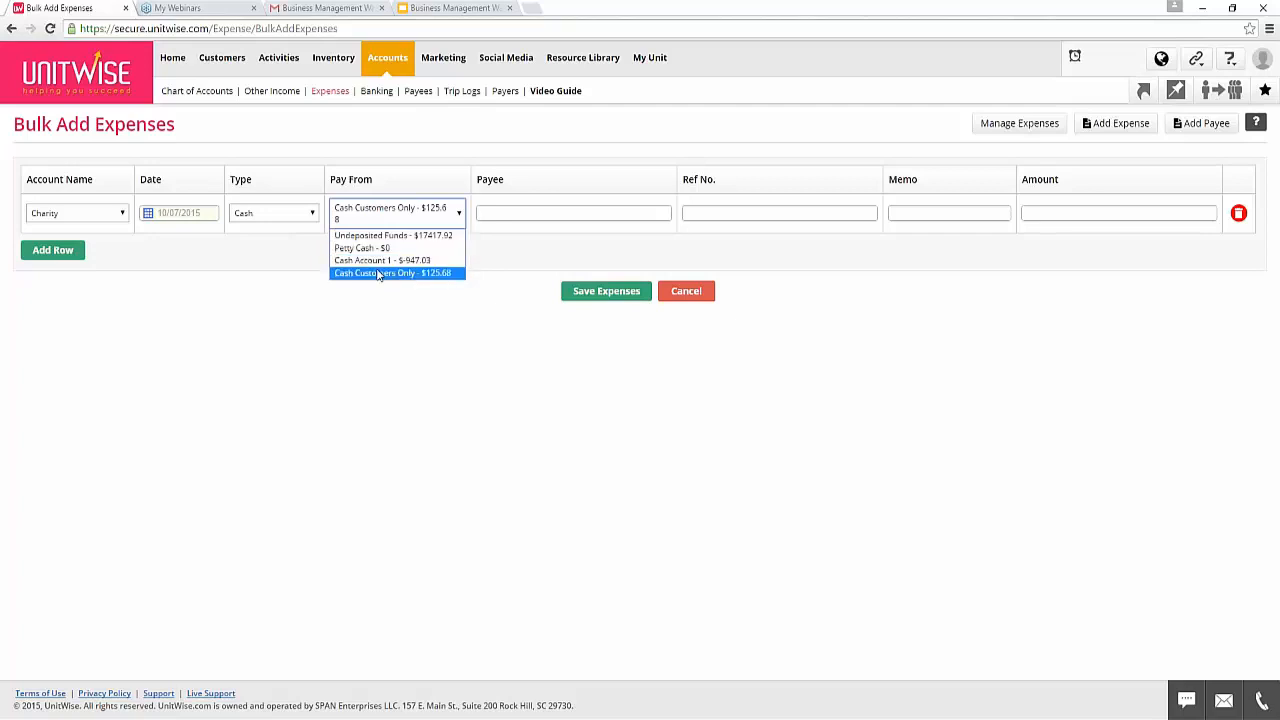
click(386, 235)
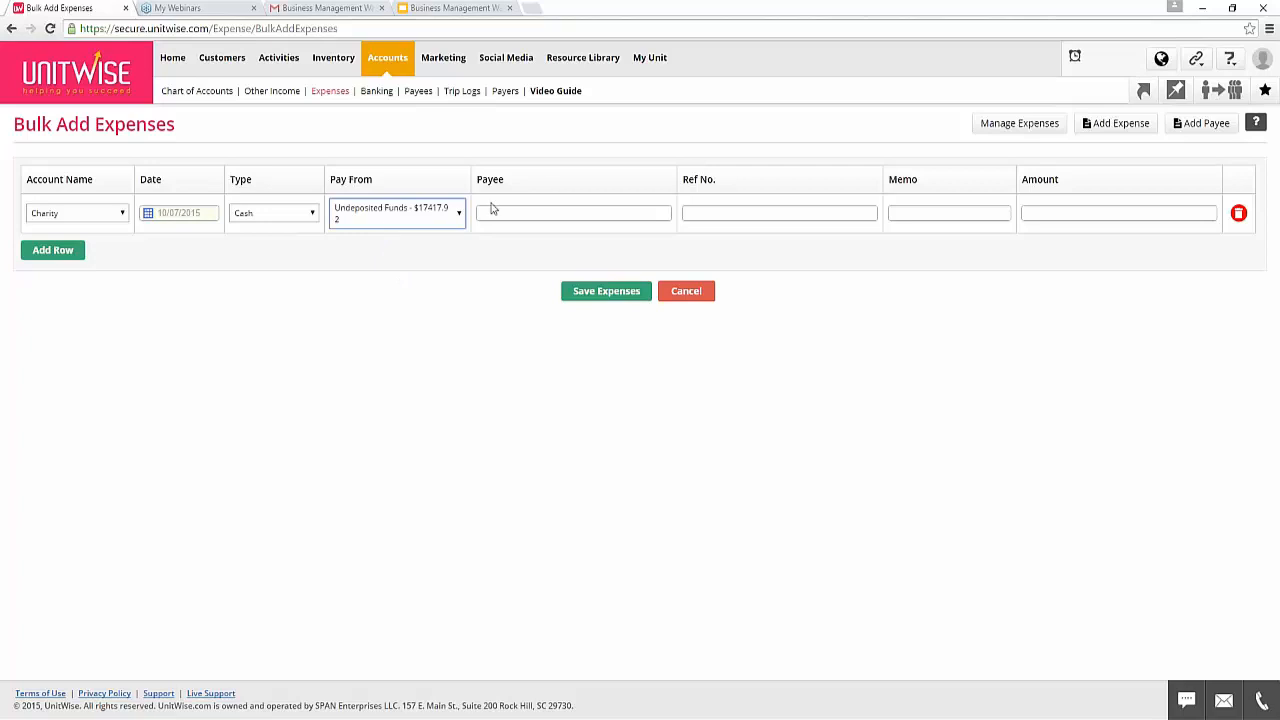
Set the expense row's payee to Unitwise and change its account to Office Expense.
click(523, 213)
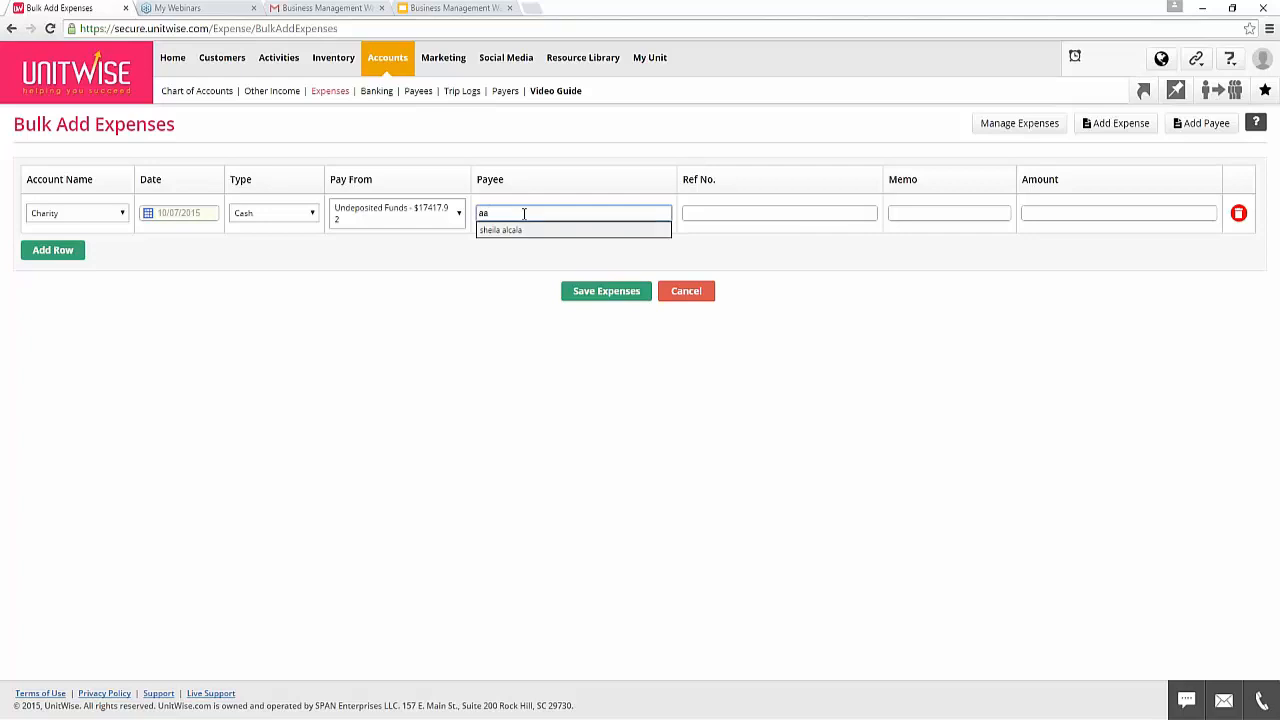
key(BackSpace)
click(518, 231)
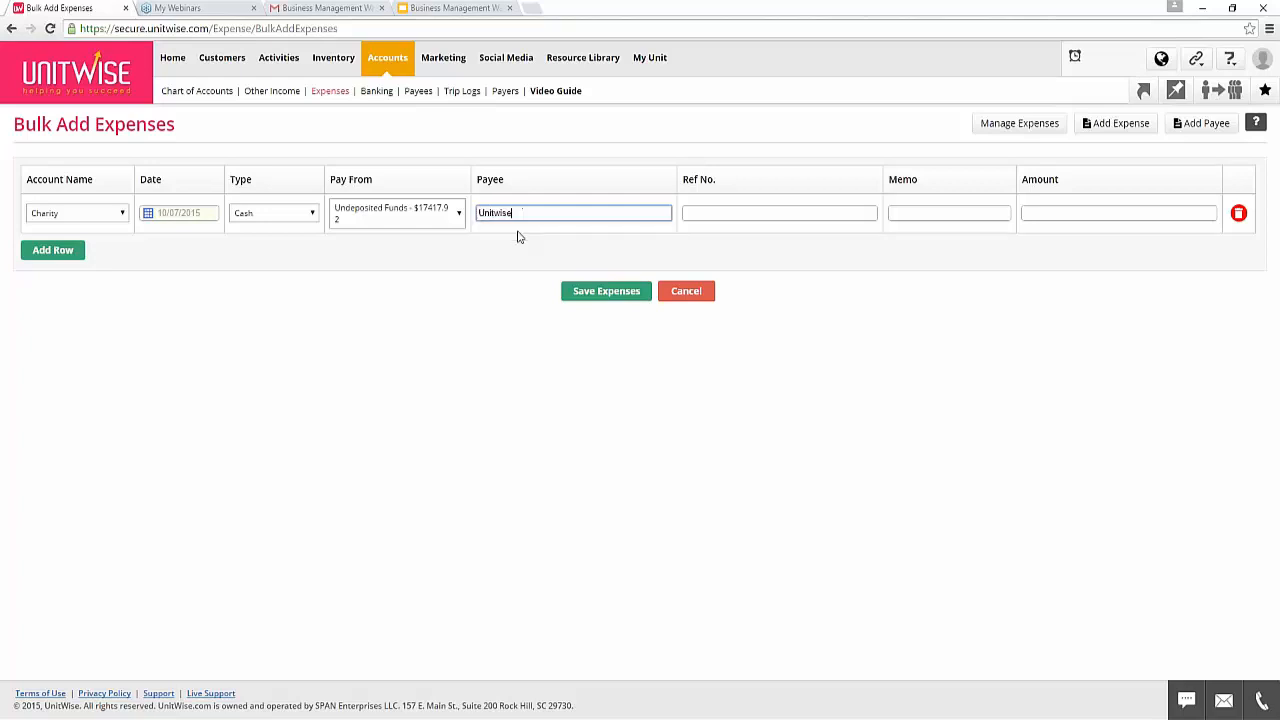
click(100, 218)
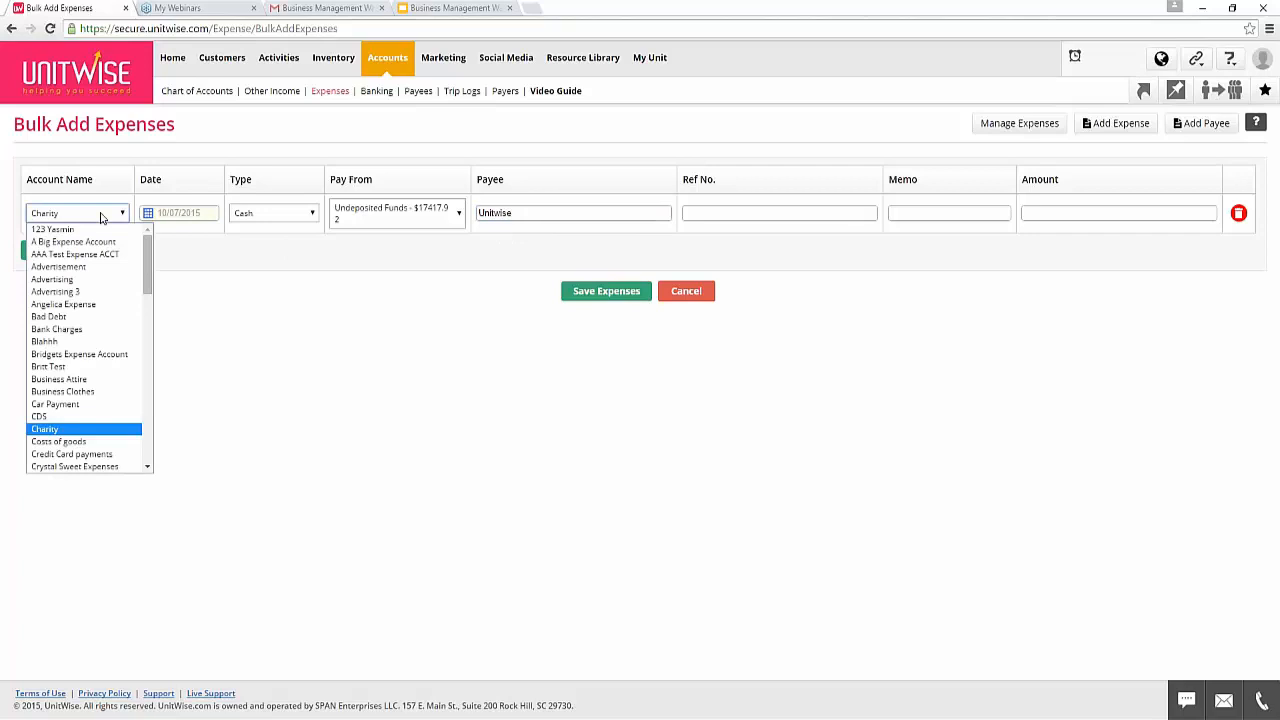
scroll(102, 370, down, 8)
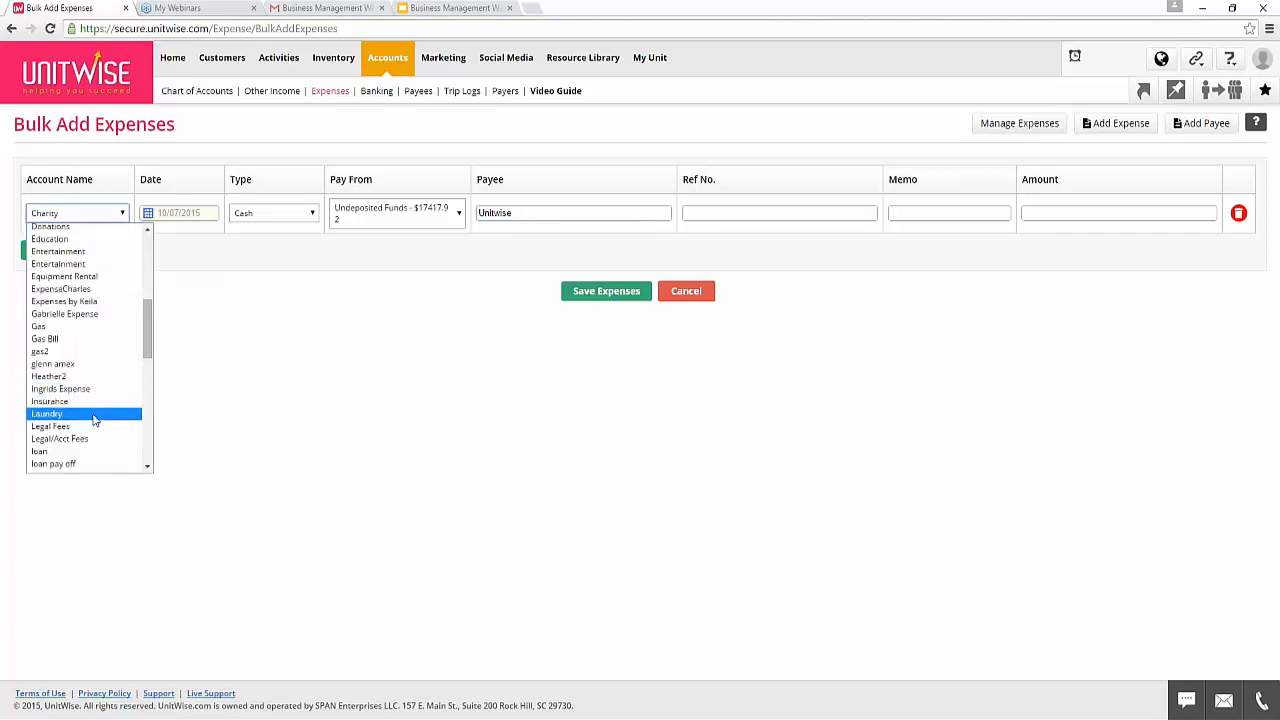
scroll(95, 421, down, 3)
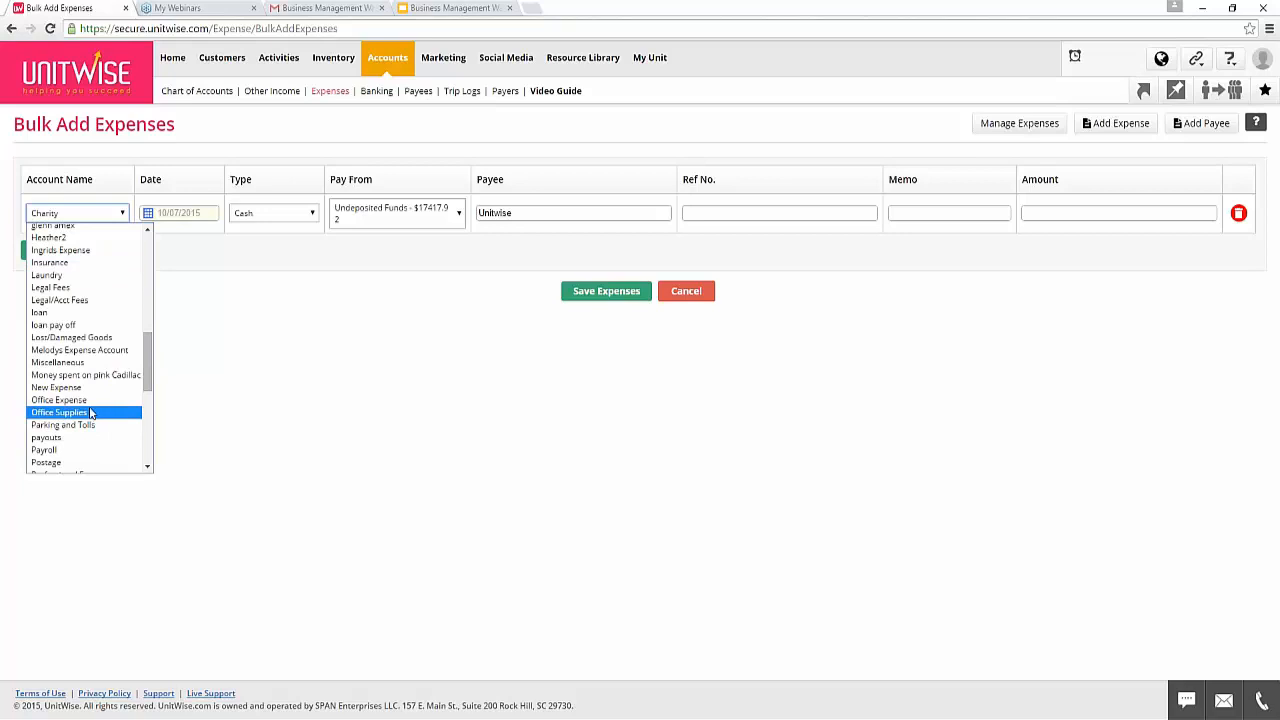
click(88, 400)
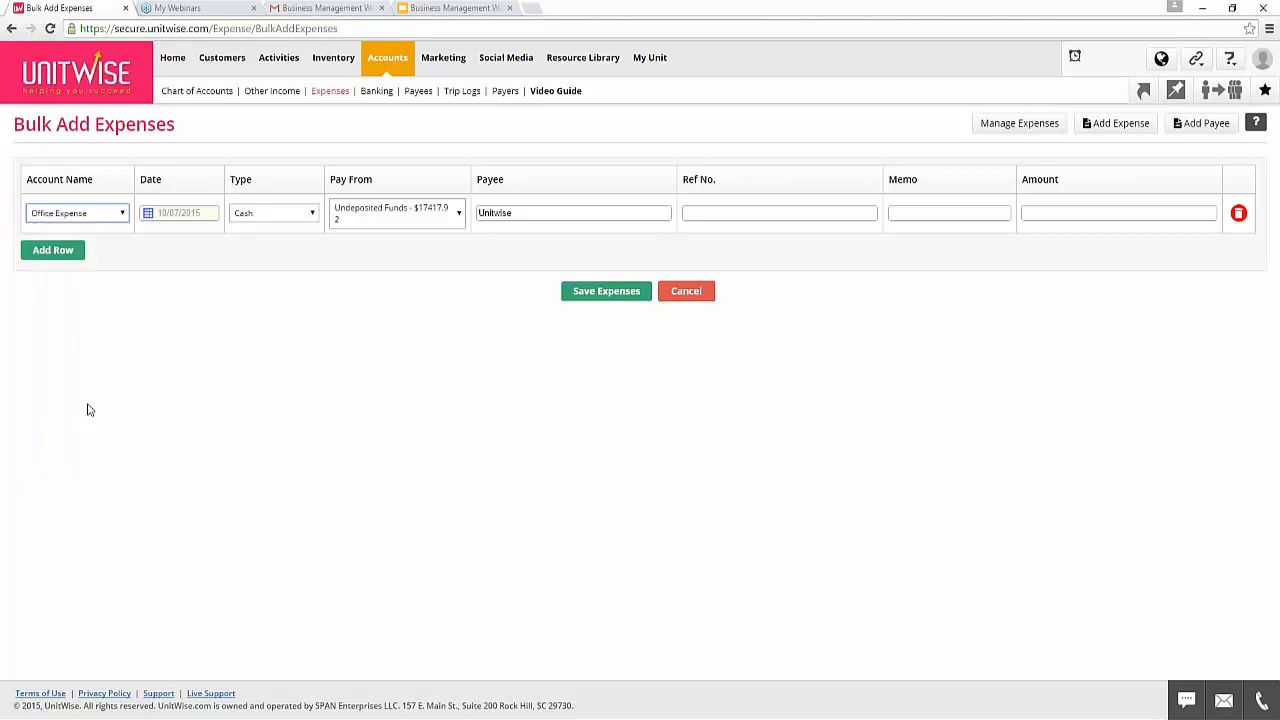
Enter 24.95 as the Unitwise expense amount, leaving the reference number and memo empty.
click(528, 213)
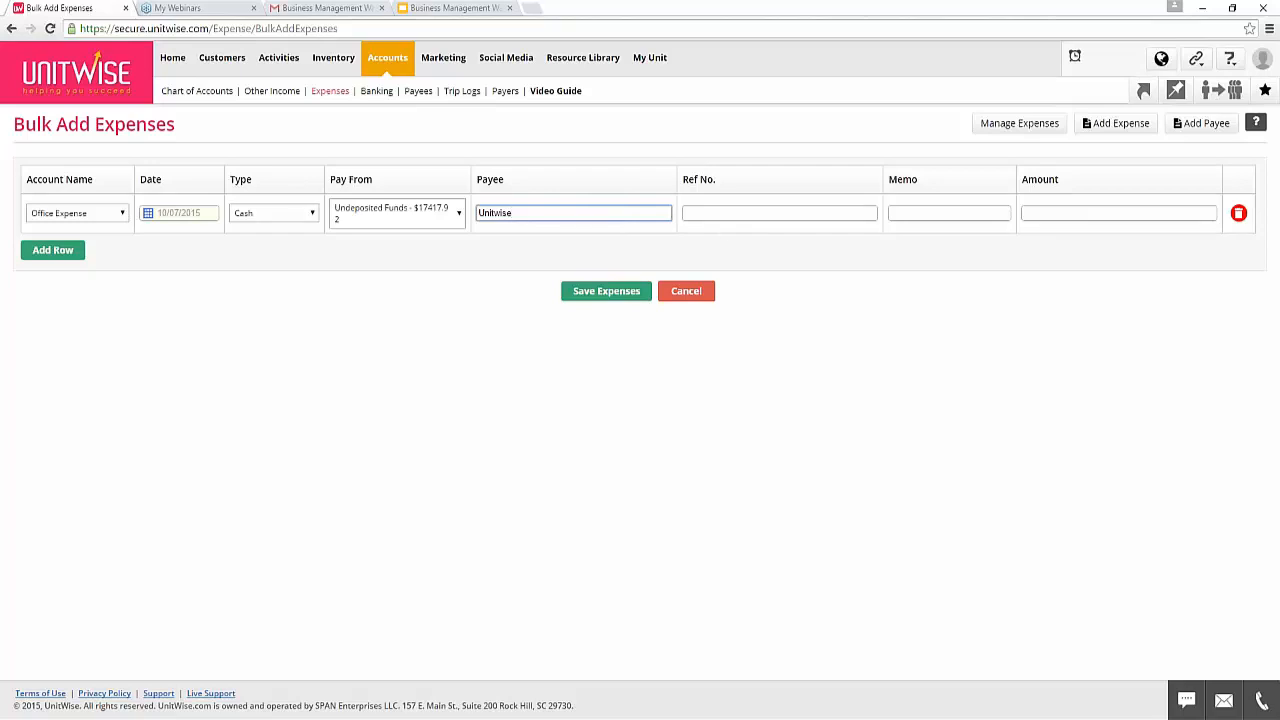
click(697, 214)
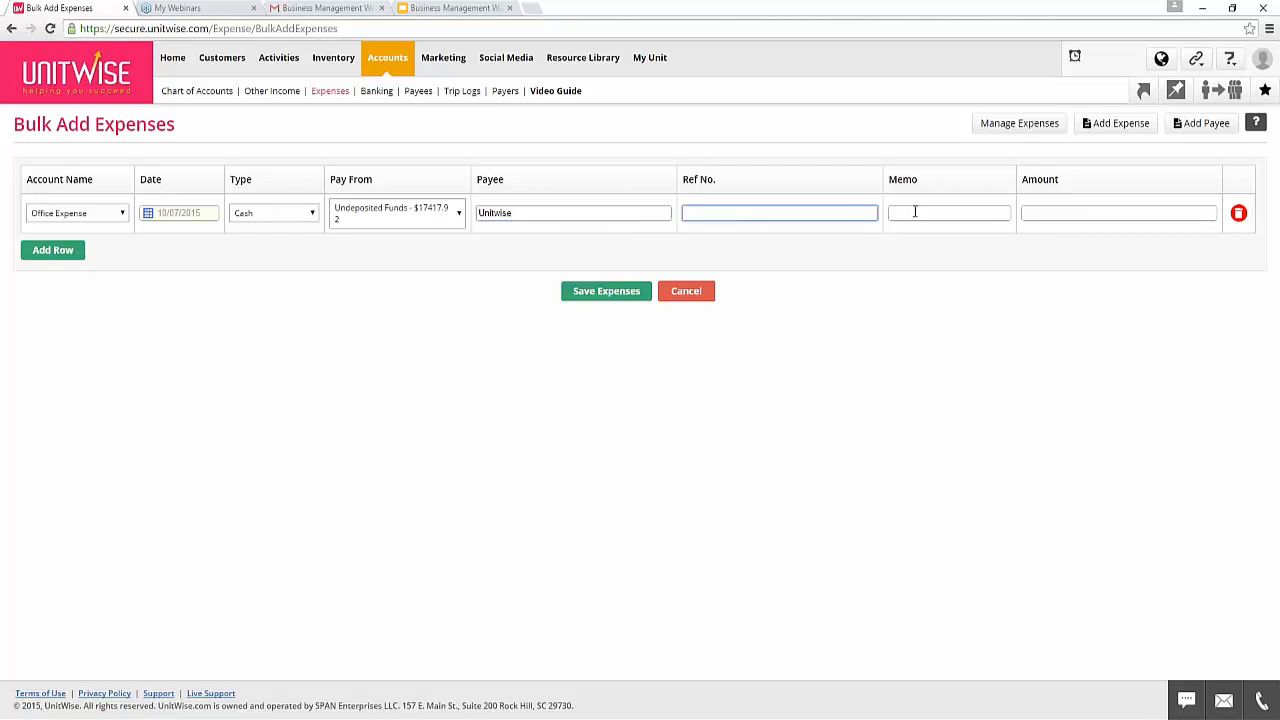
click(915, 212)
click(752, 215)
key(Tab)
click(1059, 216)
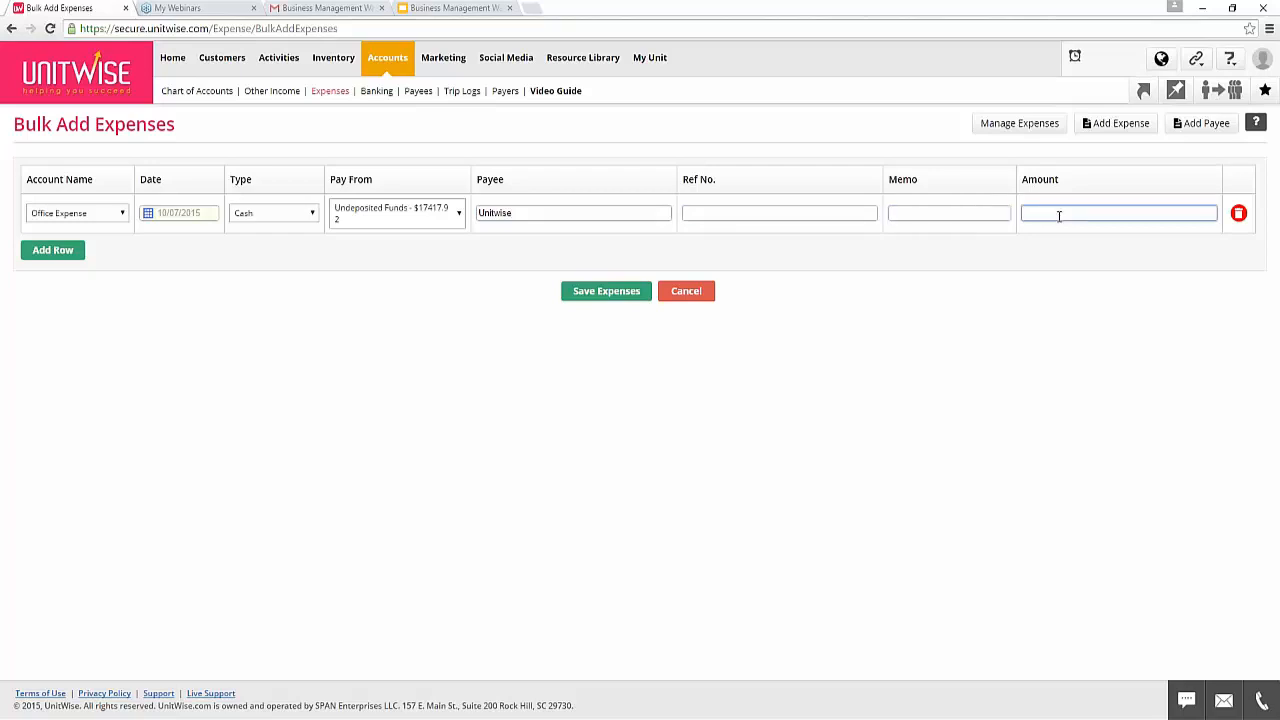
click(1060, 272)
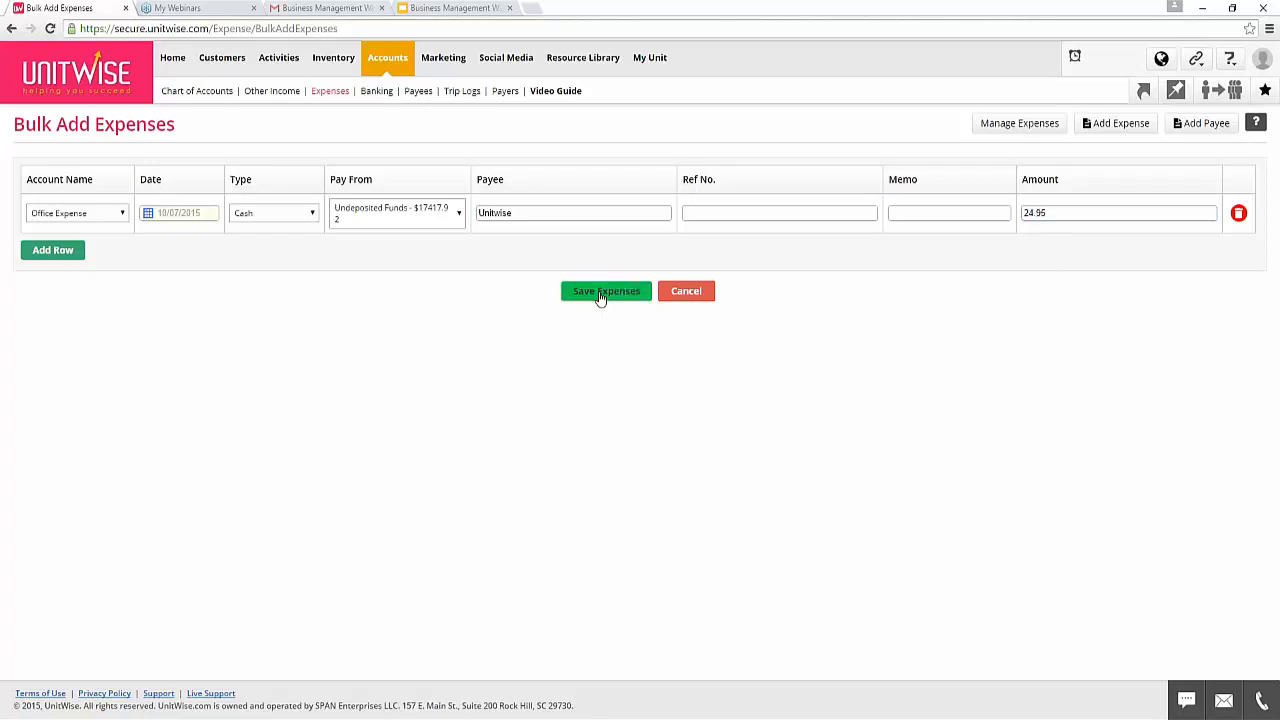
Add three more rows to the bulk expense entry, and delete all three blank rows again.
click(55, 250)
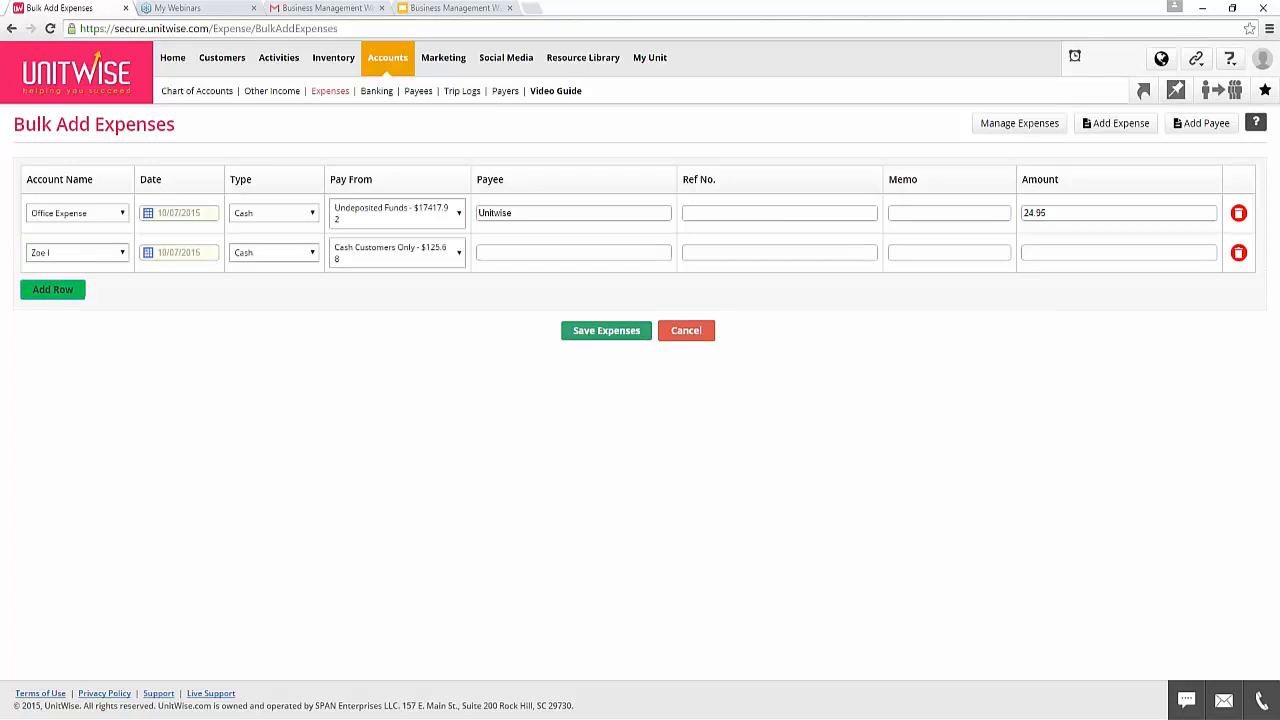
click(55, 290)
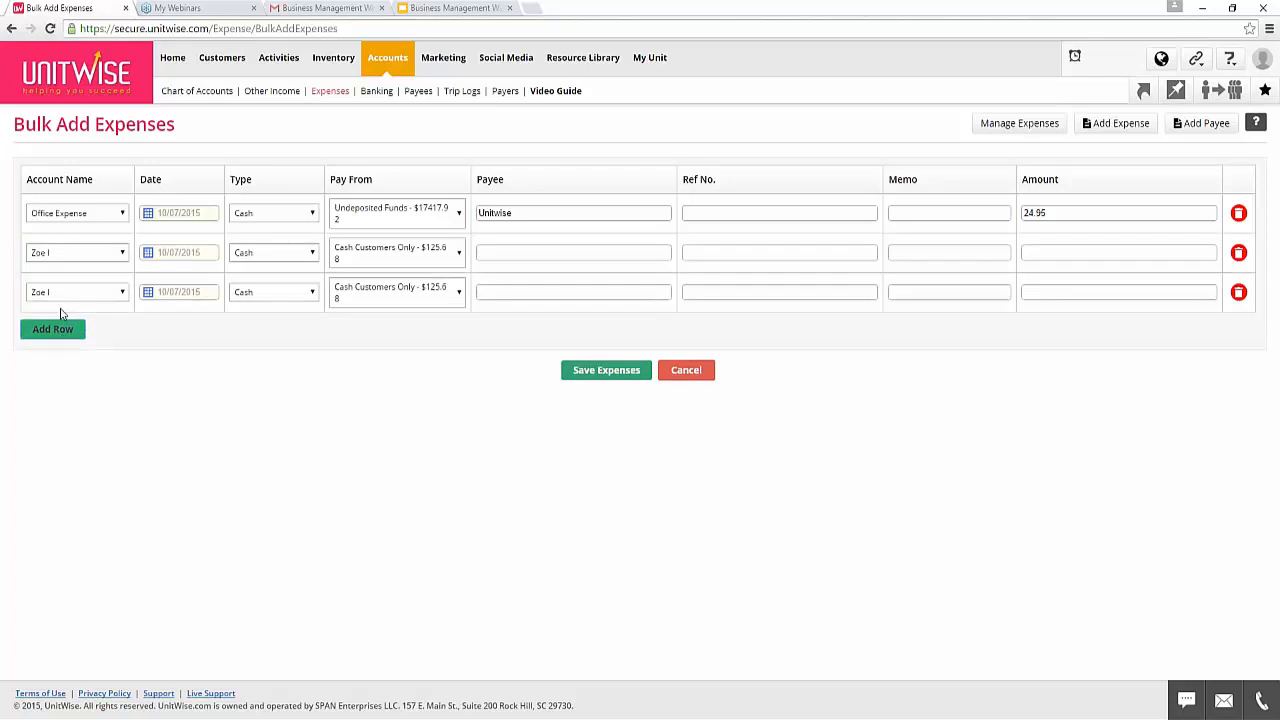
click(58, 332)
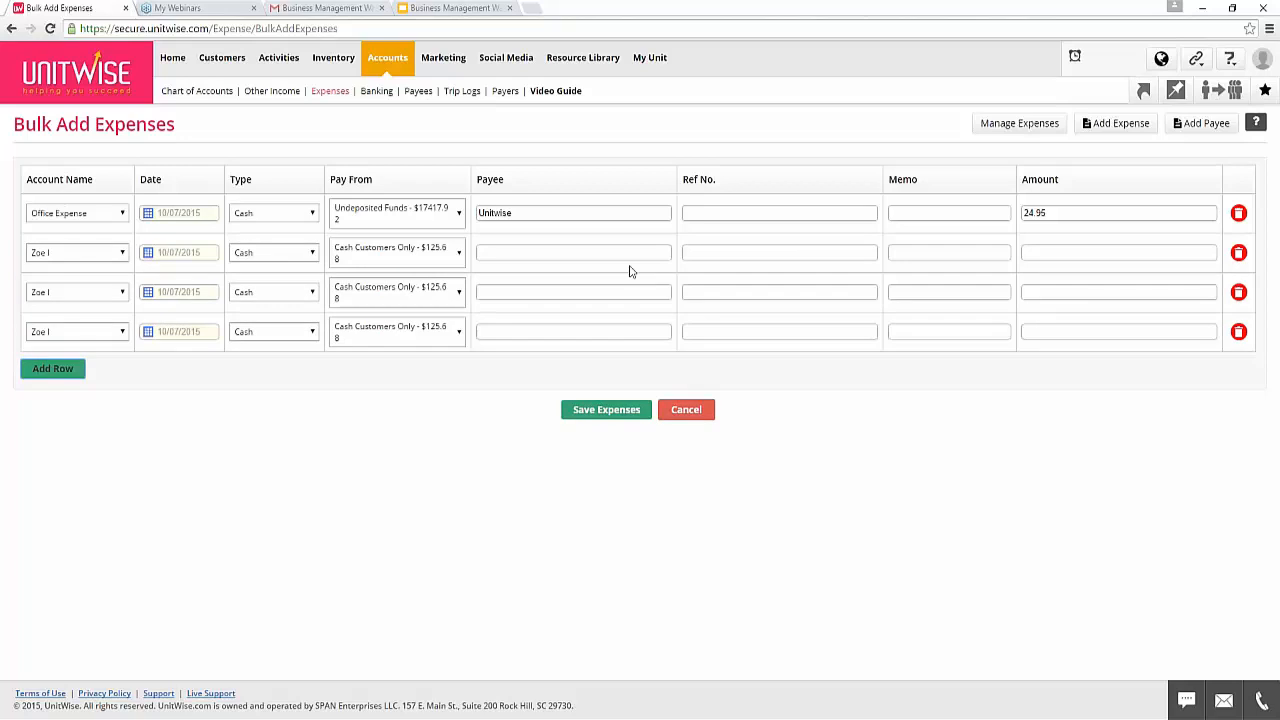
click(1239, 255)
click(1239, 255)
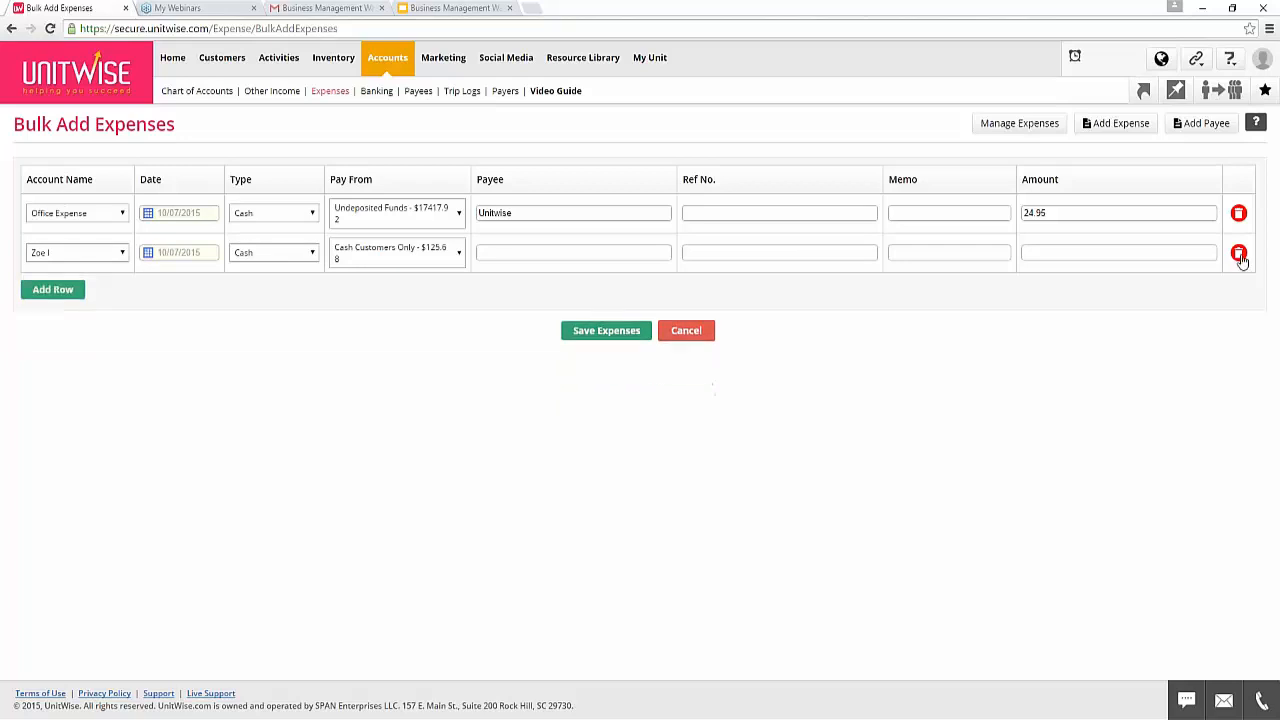
click(1239, 255)
Save the bulk expense entry.
click(611, 291)
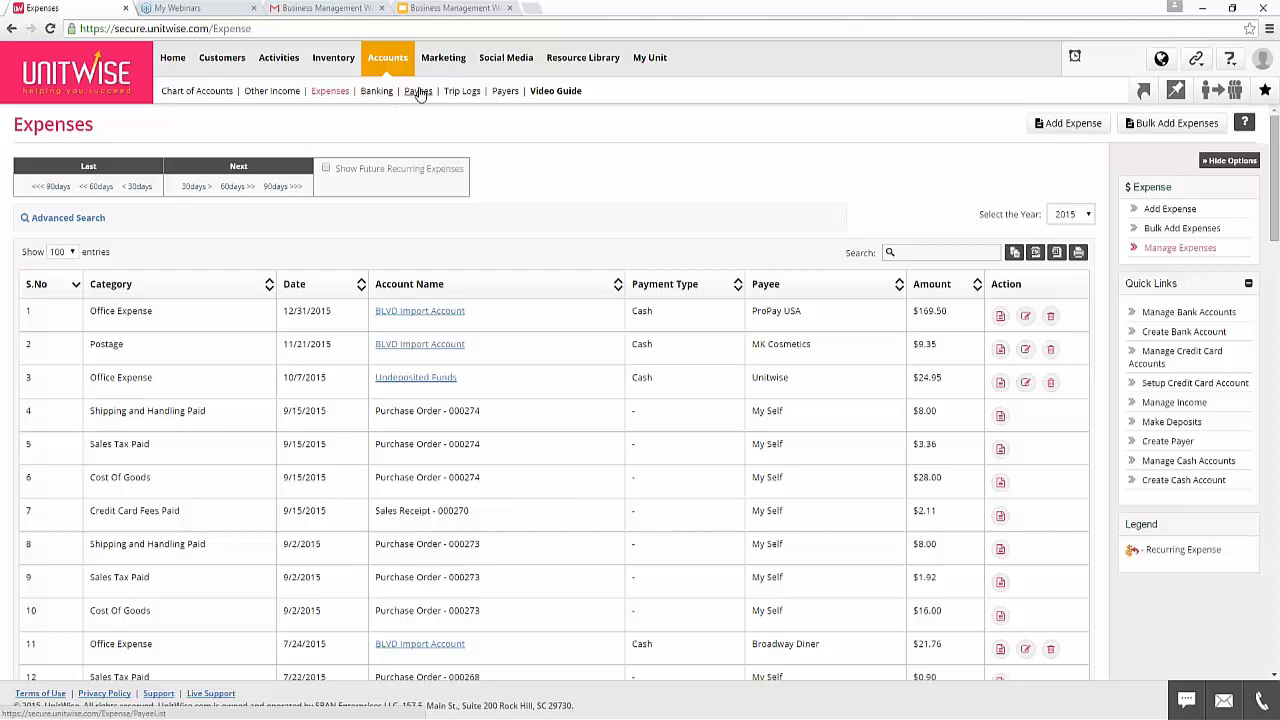
Open the trip logs and examine the new trip form's mileage methods, vehicle choices and trip details, closing it without saving.
click(461, 91)
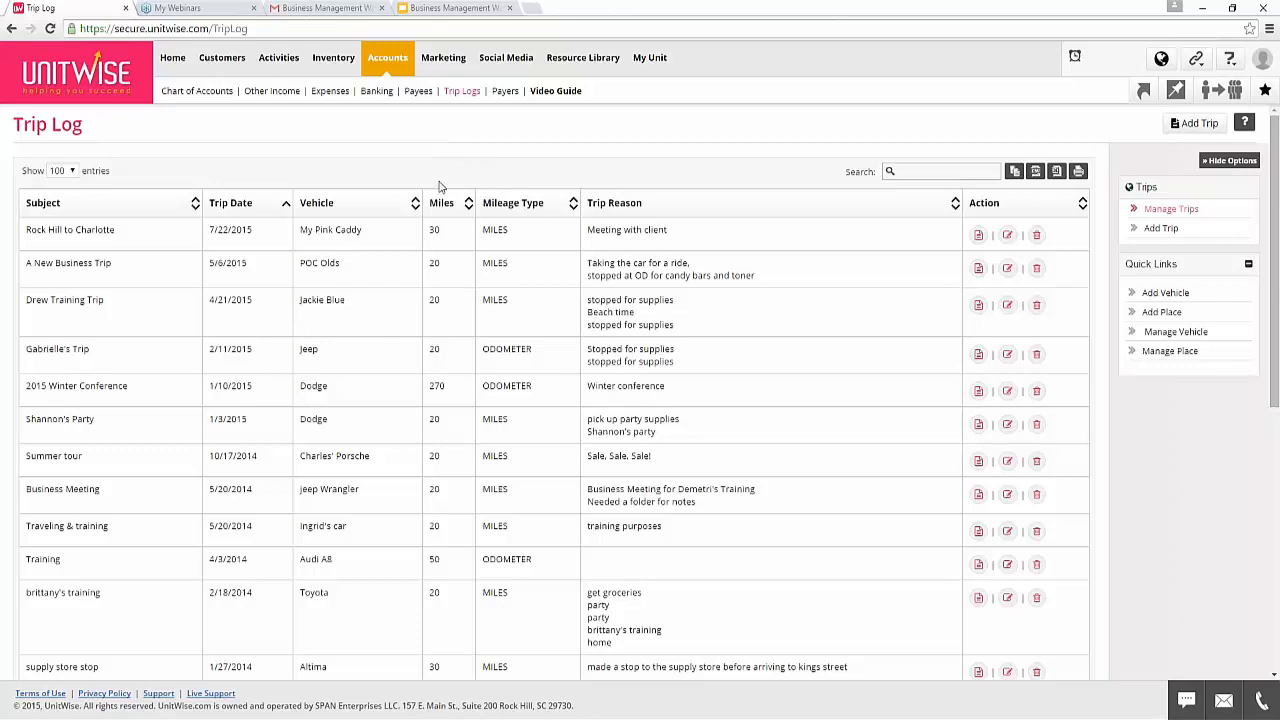
click(1200, 124)
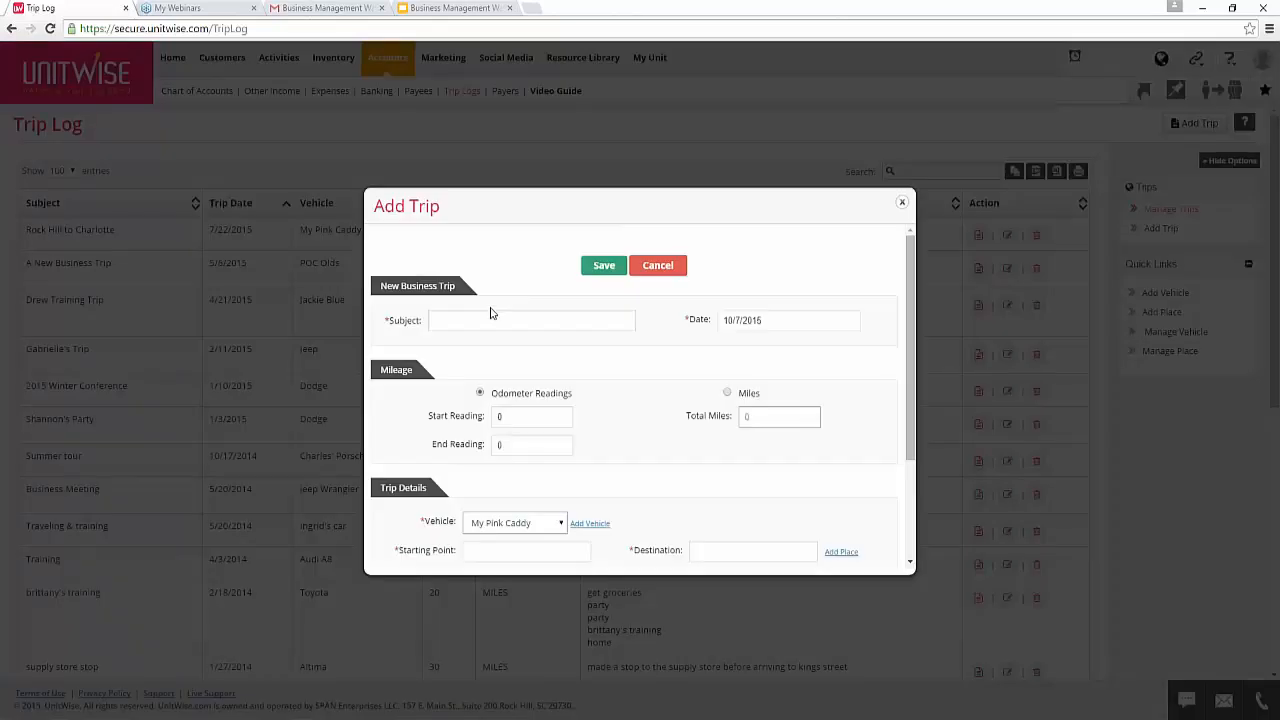
scroll(490, 314, down, 1)
click(450, 254)
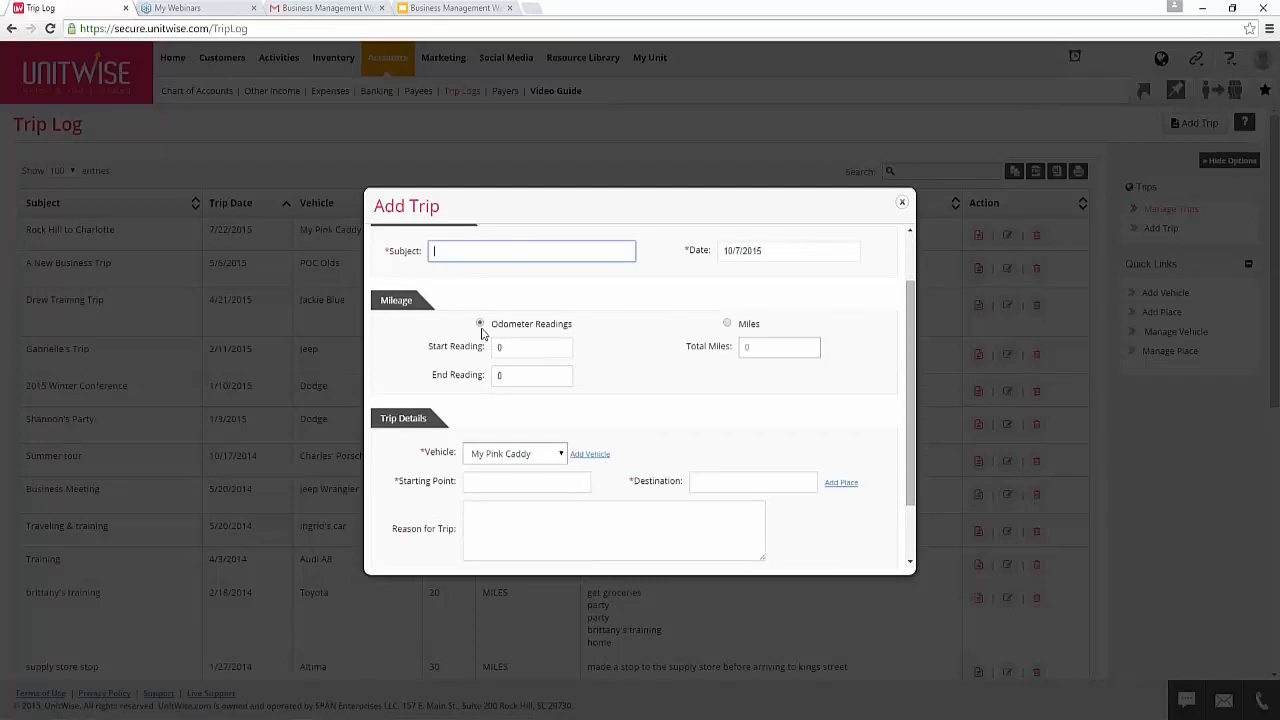
click(727, 325)
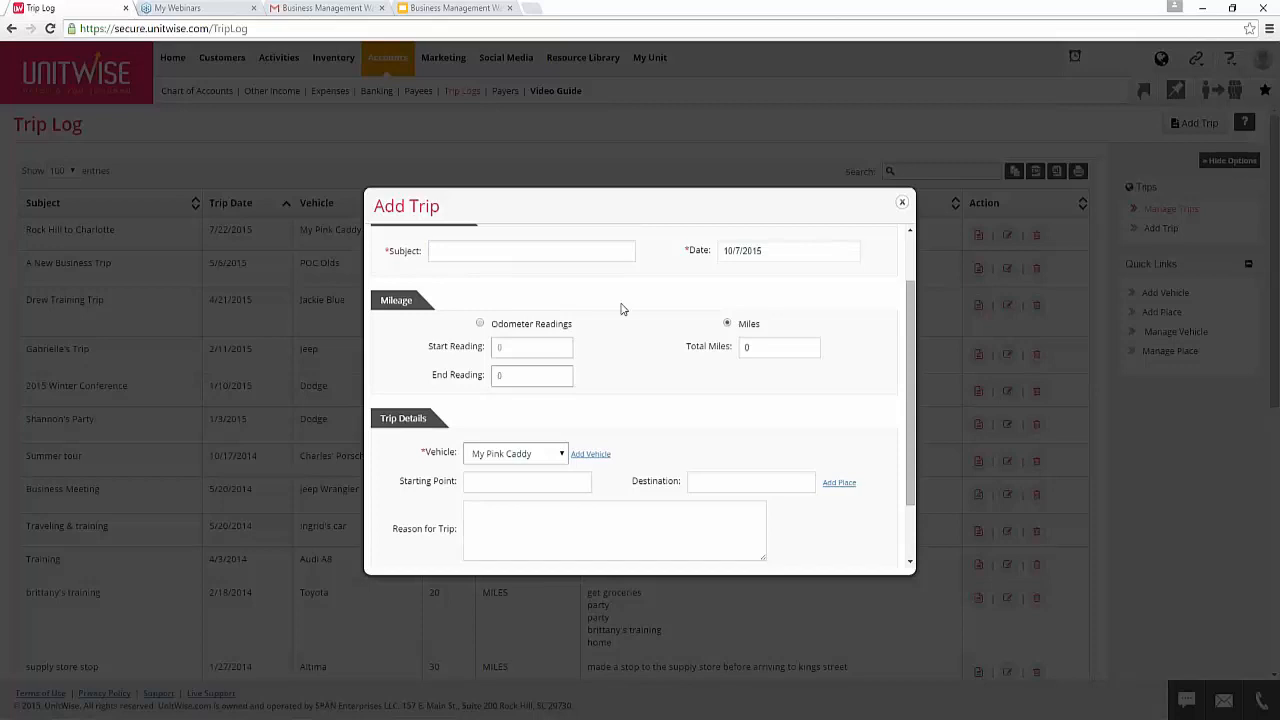
scroll(614, 330, down, 1)
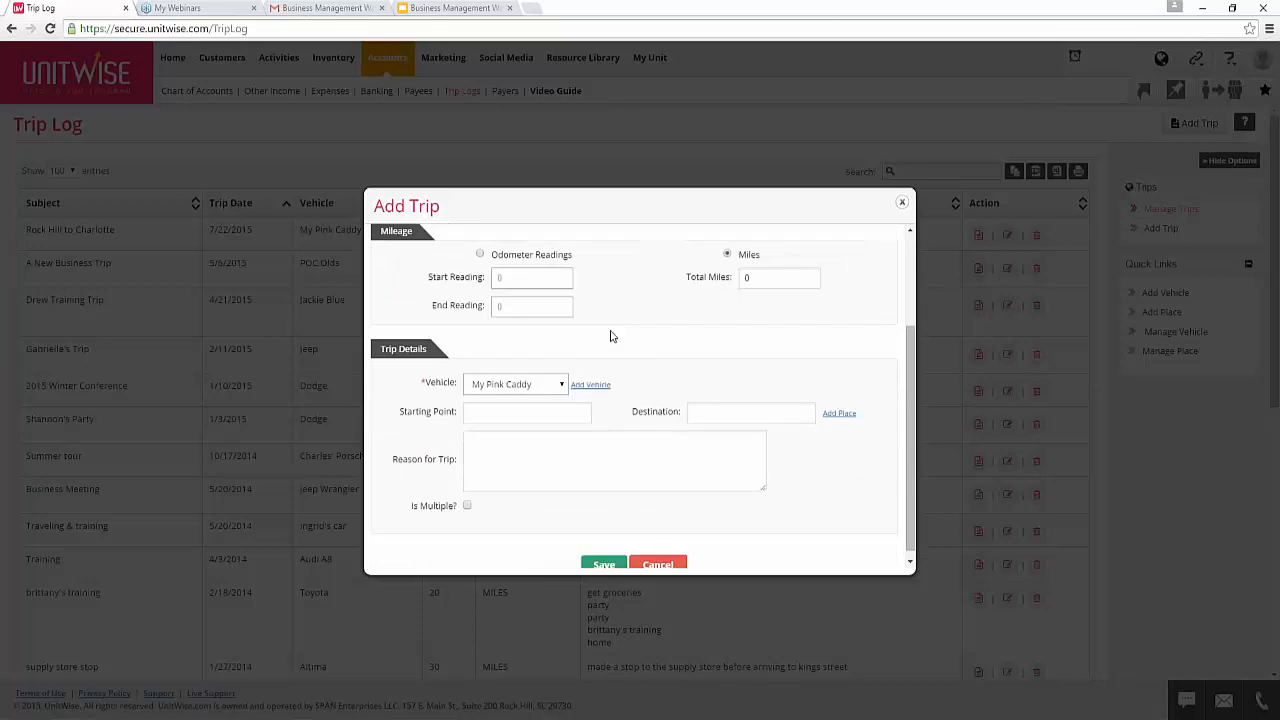
click(552, 385)
click(552, 385)
scroll(604, 418, up, 3)
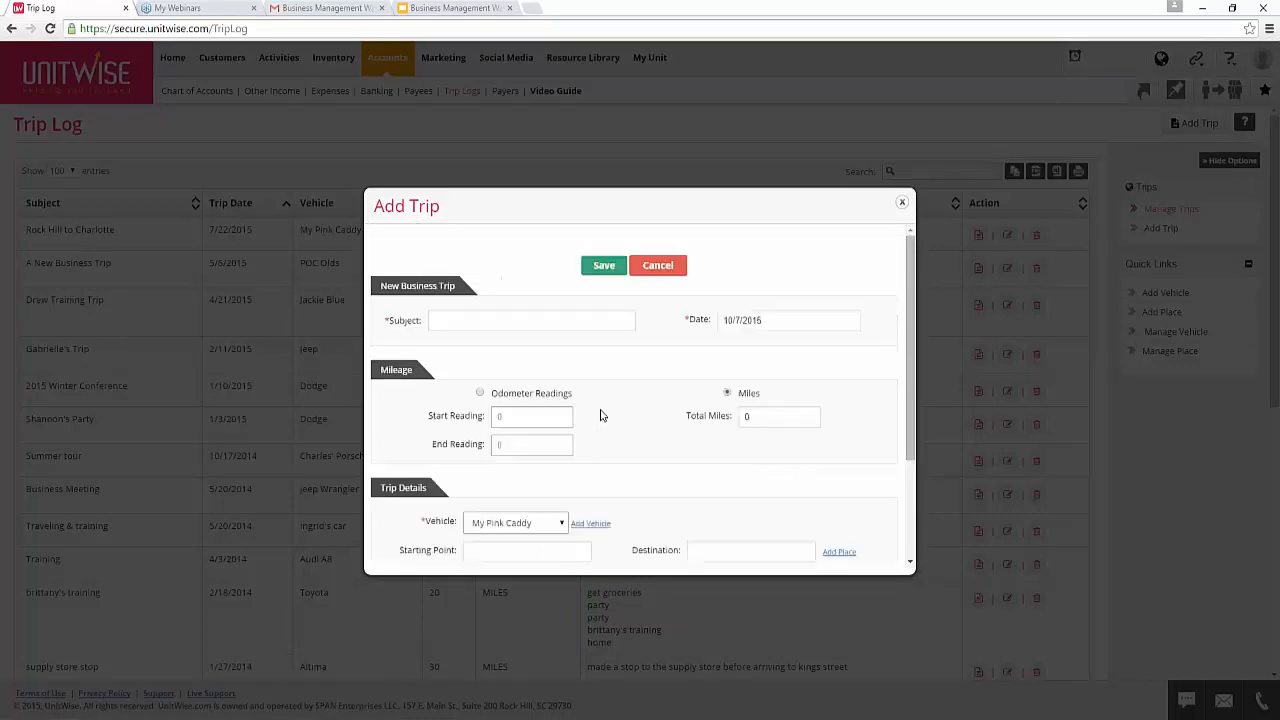
click(904, 206)
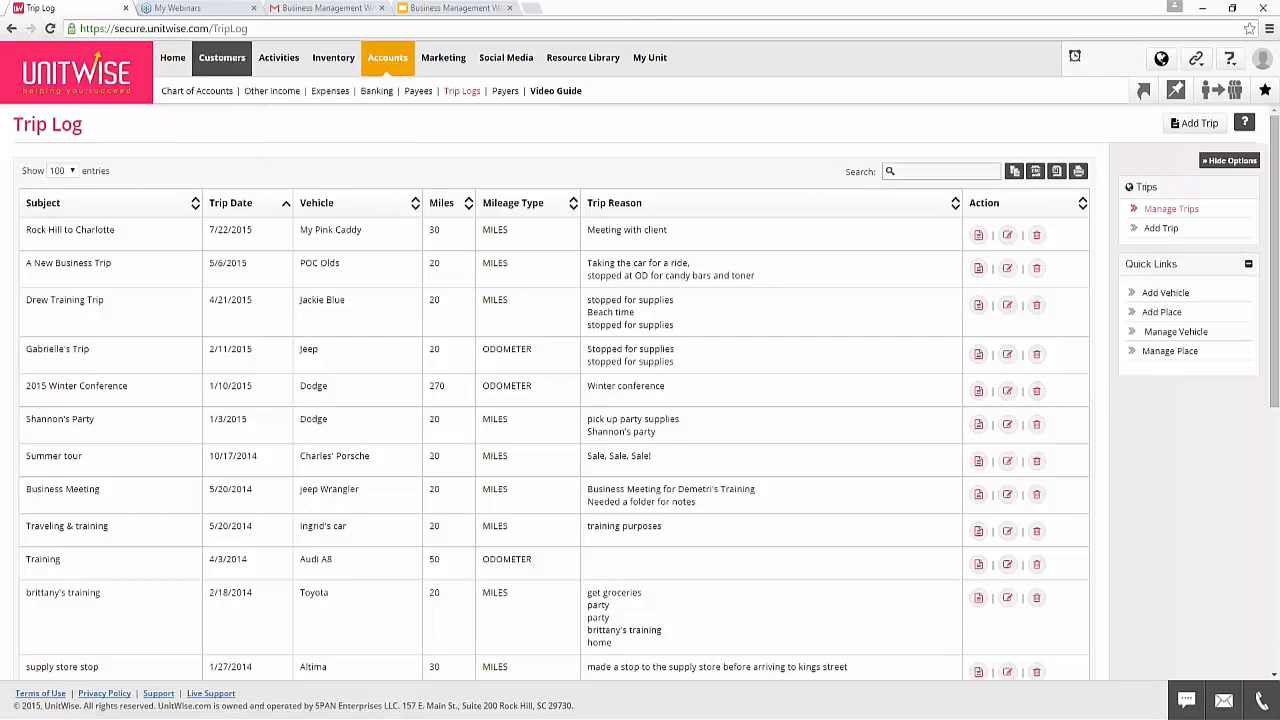
Return to the Customer Center, and open the Live Training page of unitwise.com in a new browser tab.
mouse_move(233, 68)
click(215, 95)
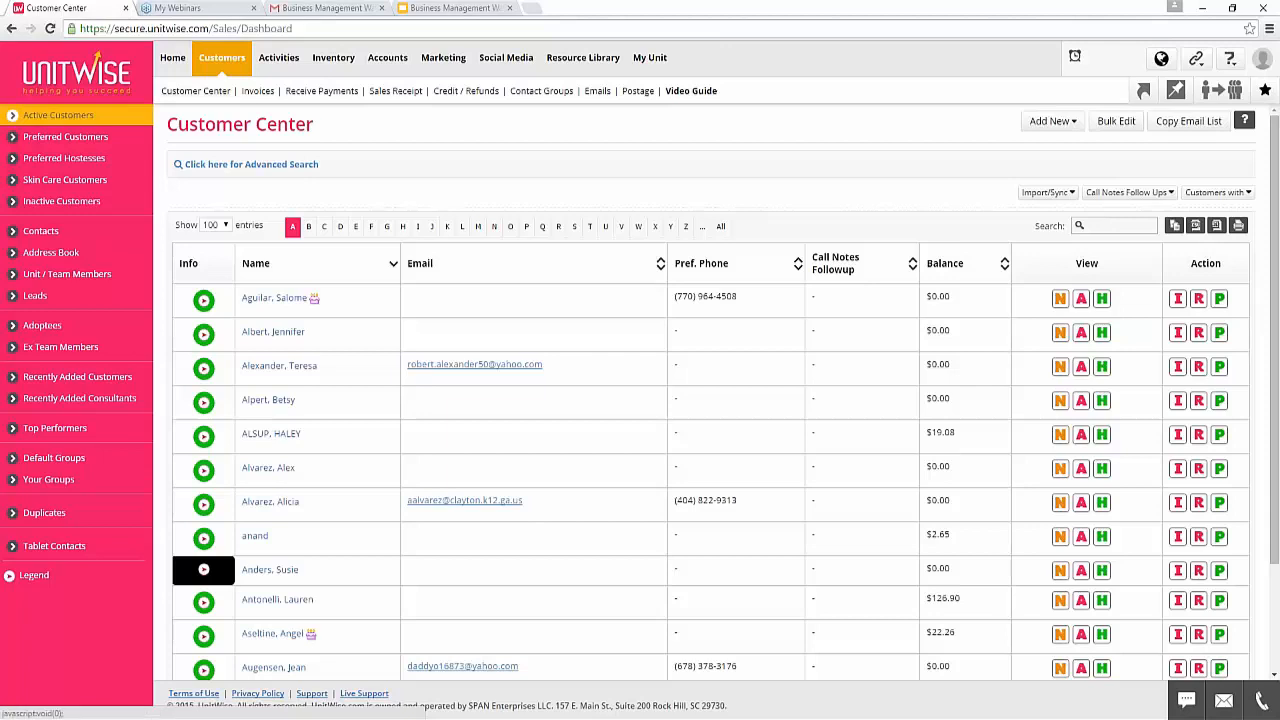
click(533, 8)
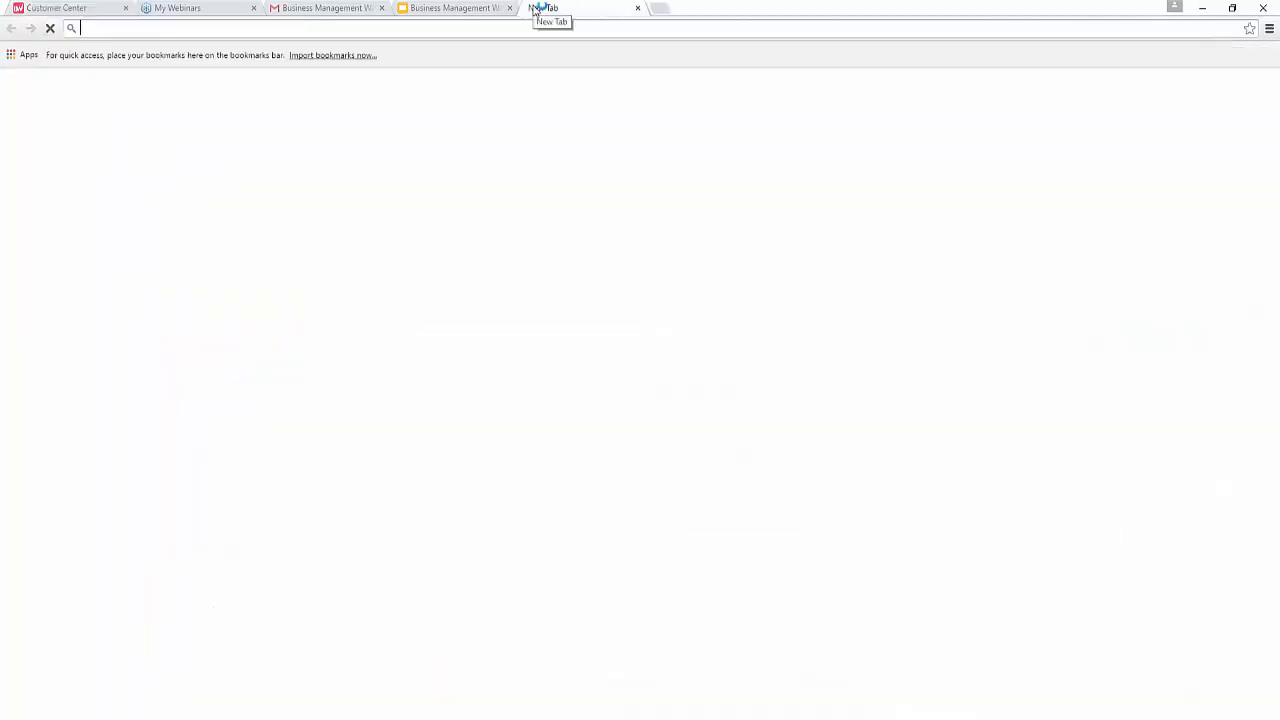
text(unitwise.com)
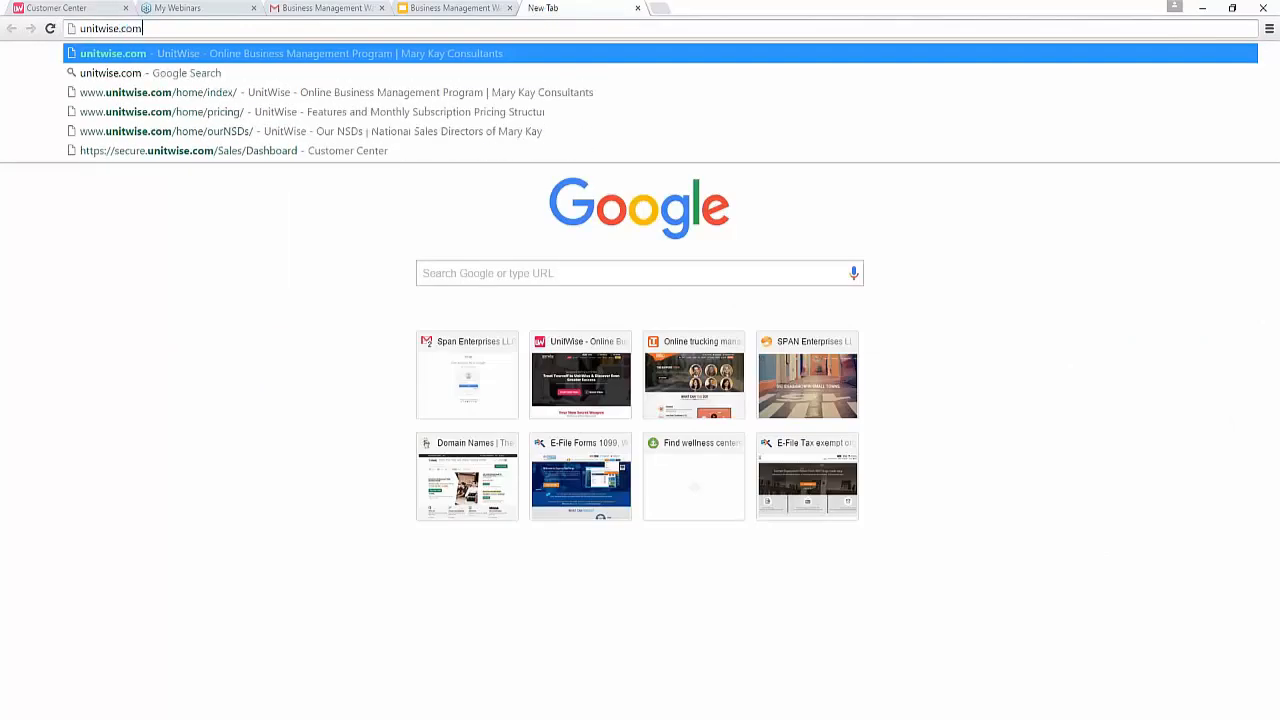
key(Return)
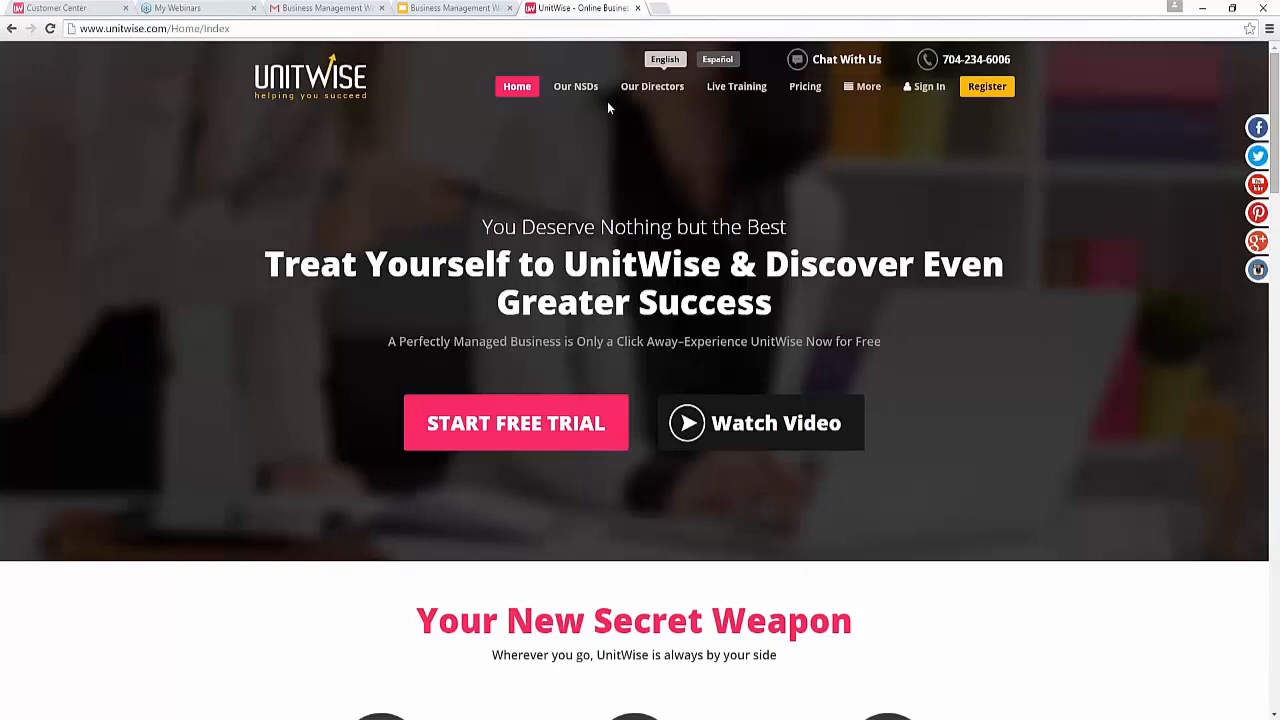
click(736, 87)
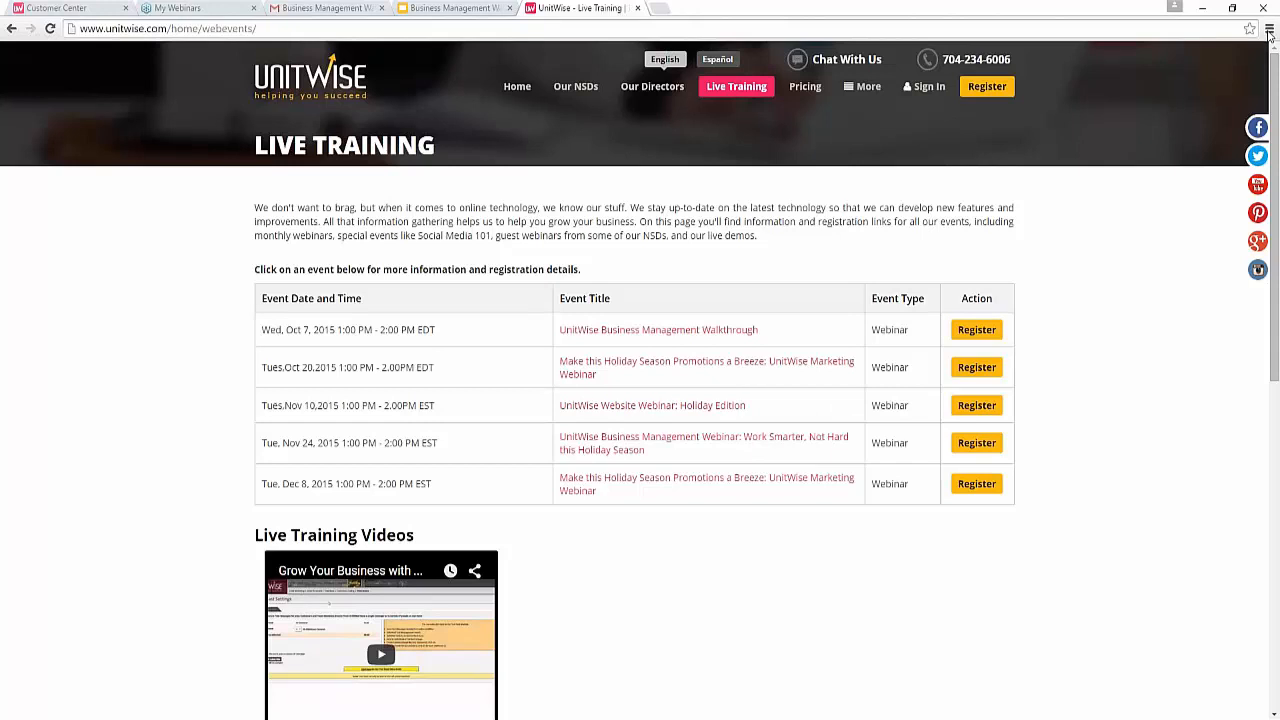
Open UnitWise's Facebook page from the website and look through its recent timeline posts.
click(1248, 127)
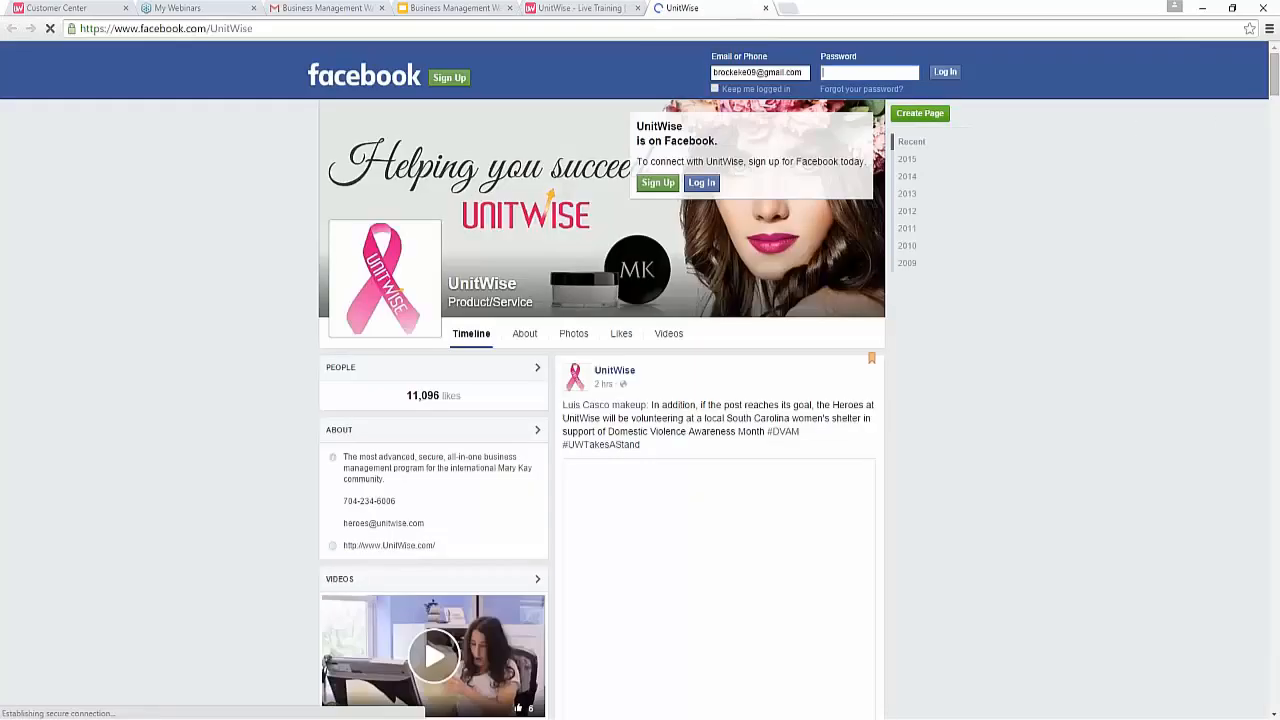
scroll(685, 358, down, 1)
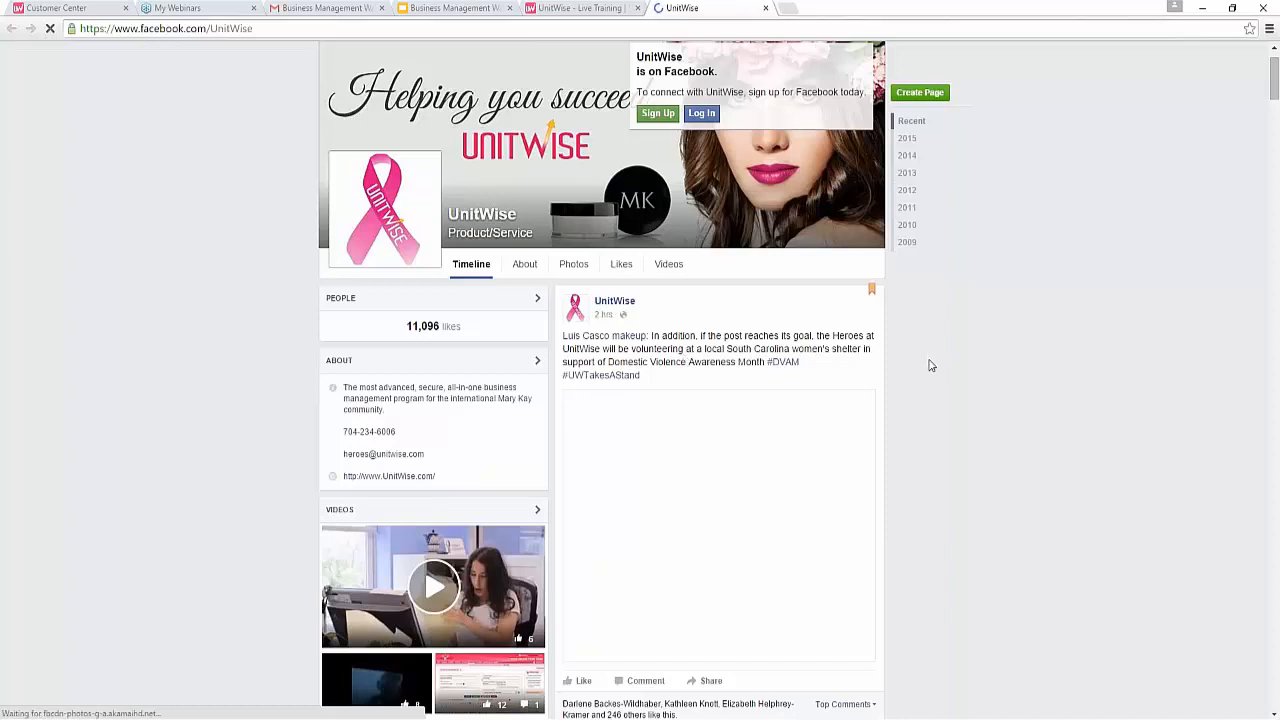
scroll(929, 367, down, 2)
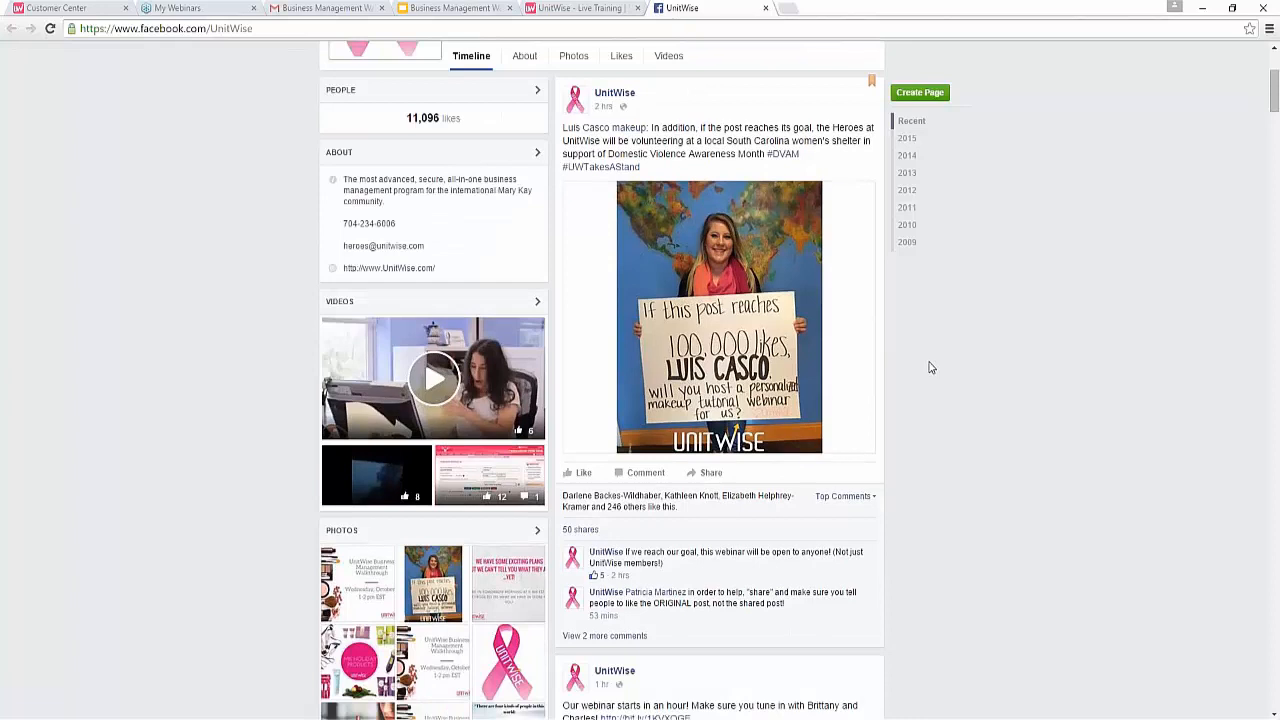
scroll(929, 367, down, 1)
scroll(935, 360, down, 2)
scroll(983, 263, down, 1)
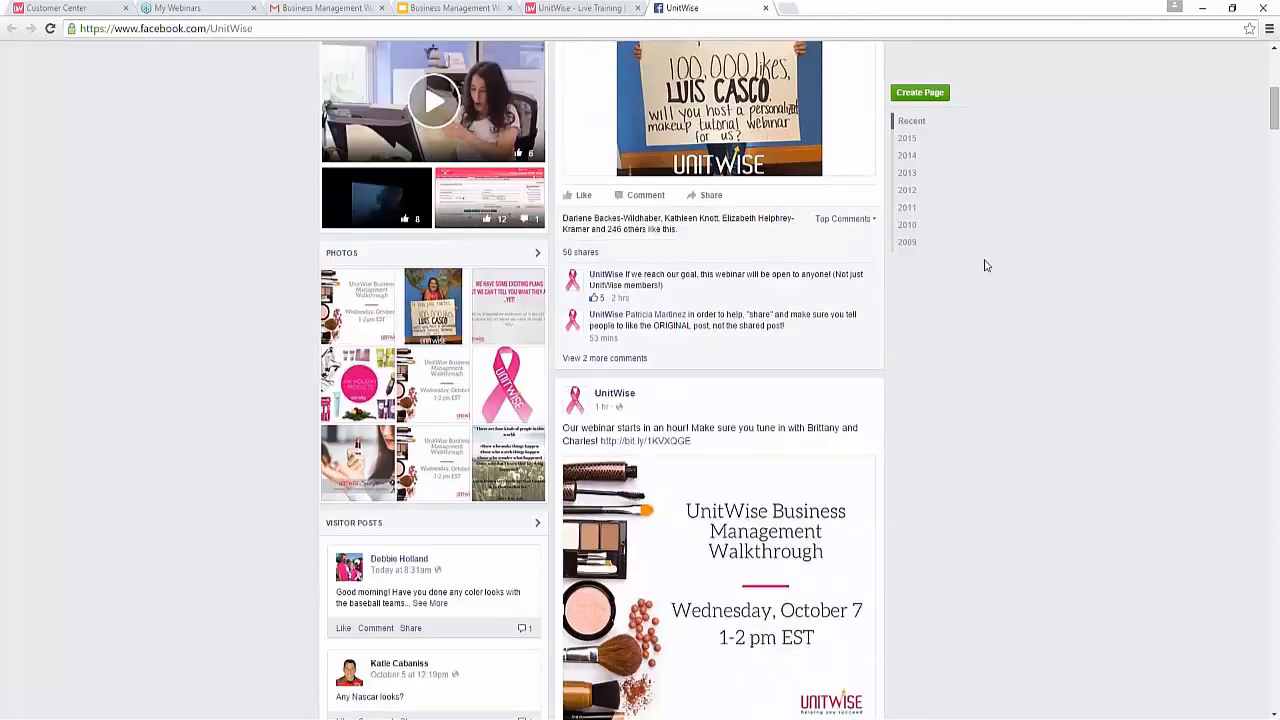